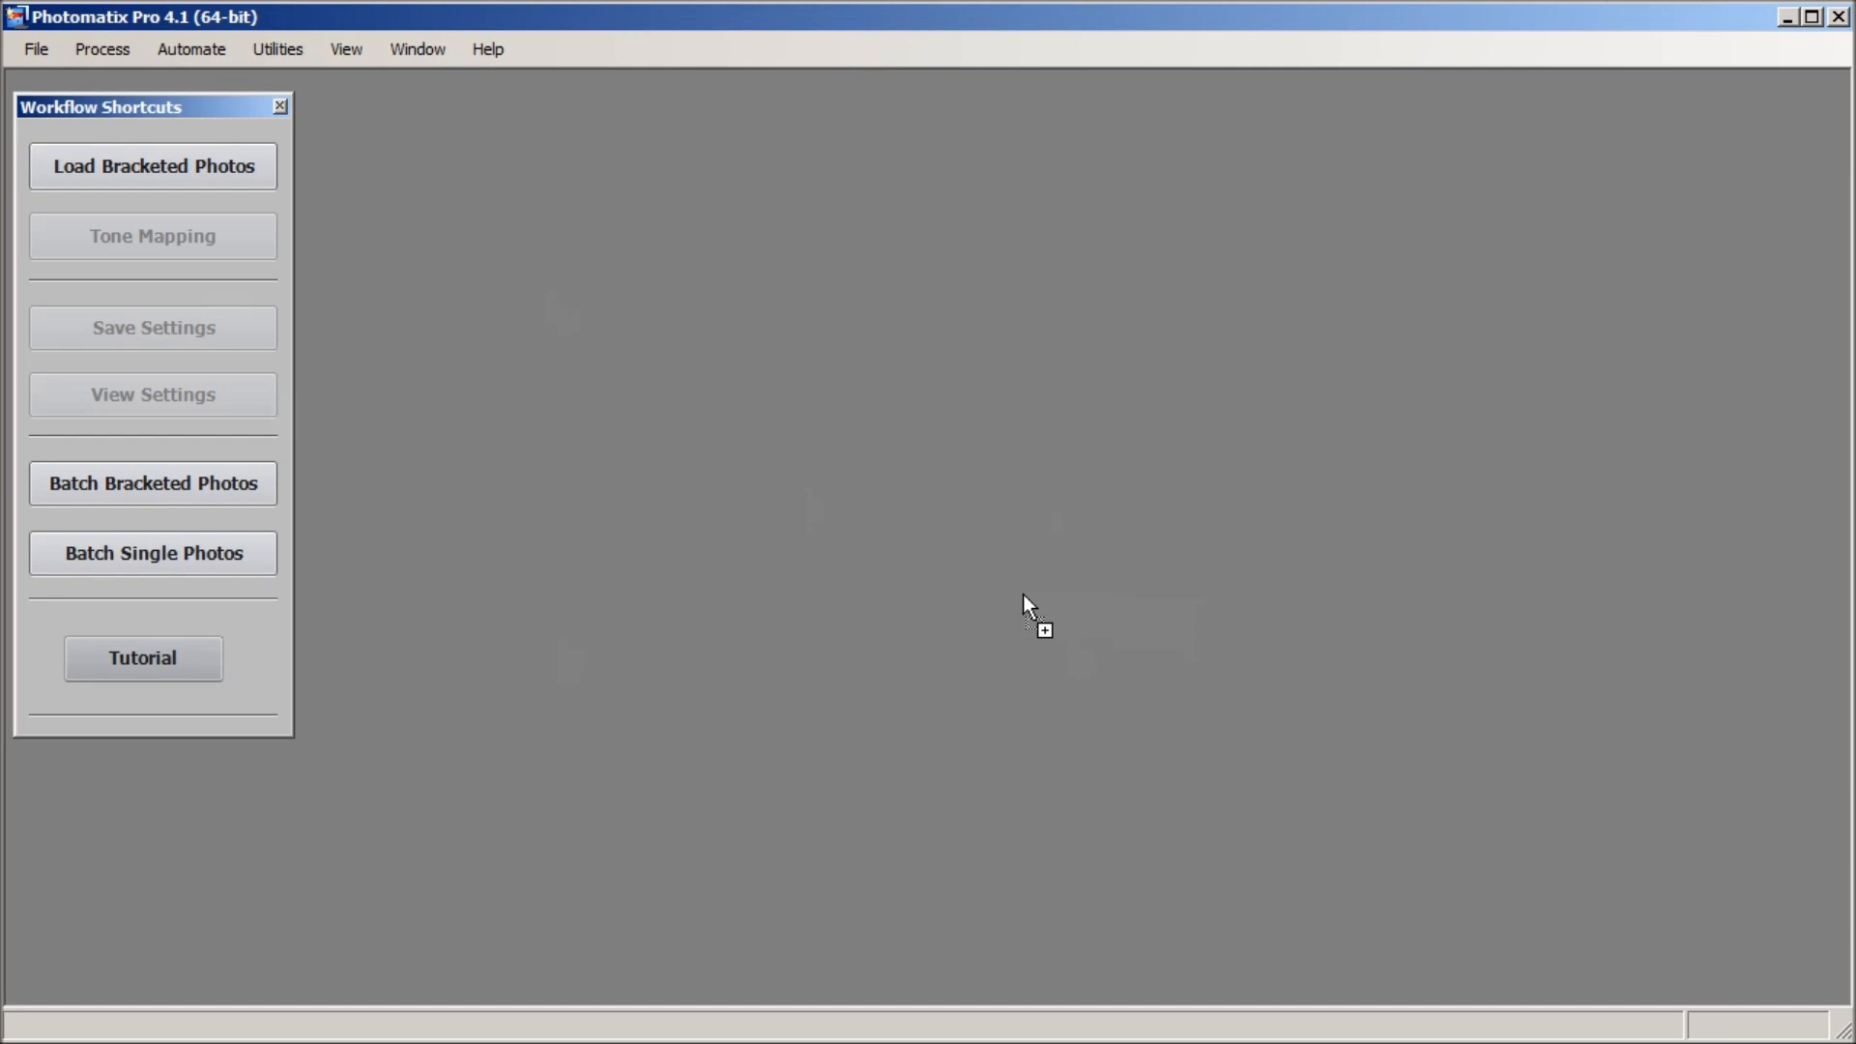
# Load the bracketed photos IMG_2486.CR2, IMG_2487.CR2 and IMG_2488.CR2 to merge for HDR processing.
pyautogui.moveTo(1023, 594); pyautogui.dragTo(1023, 594)
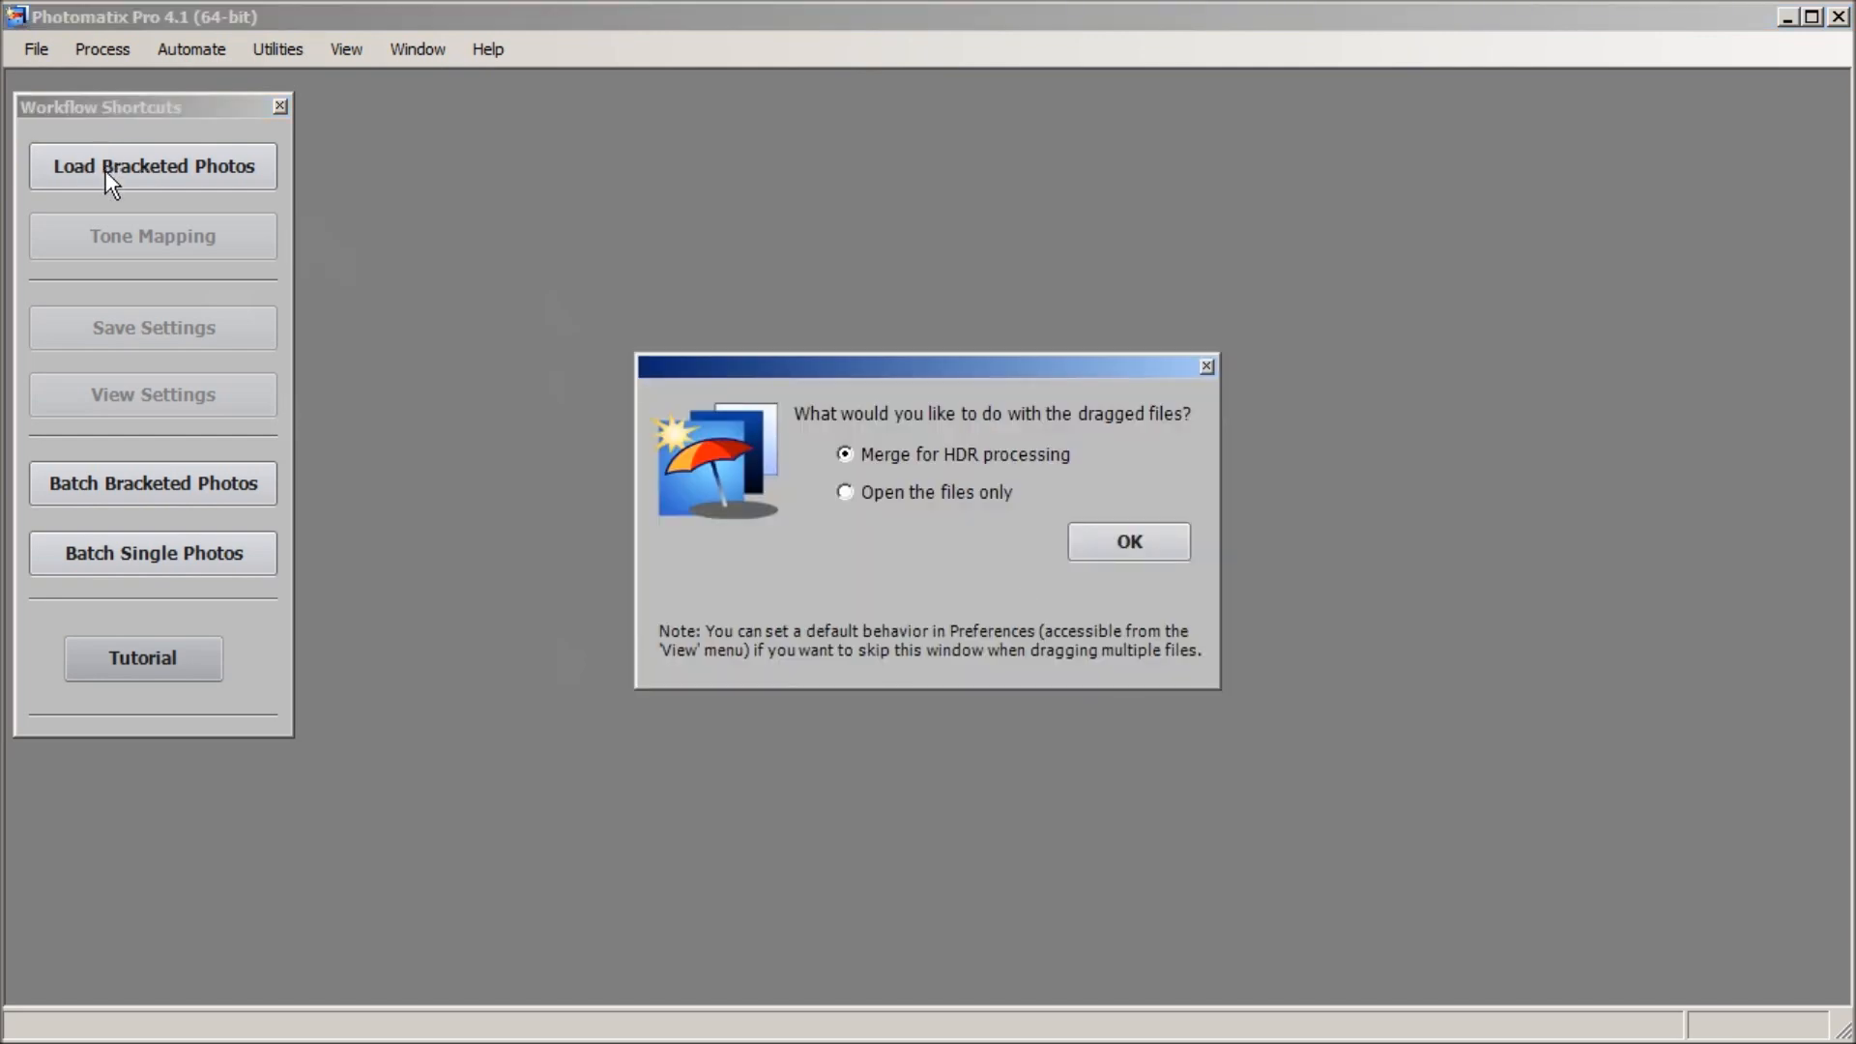
pyautogui.click(1098, 542)
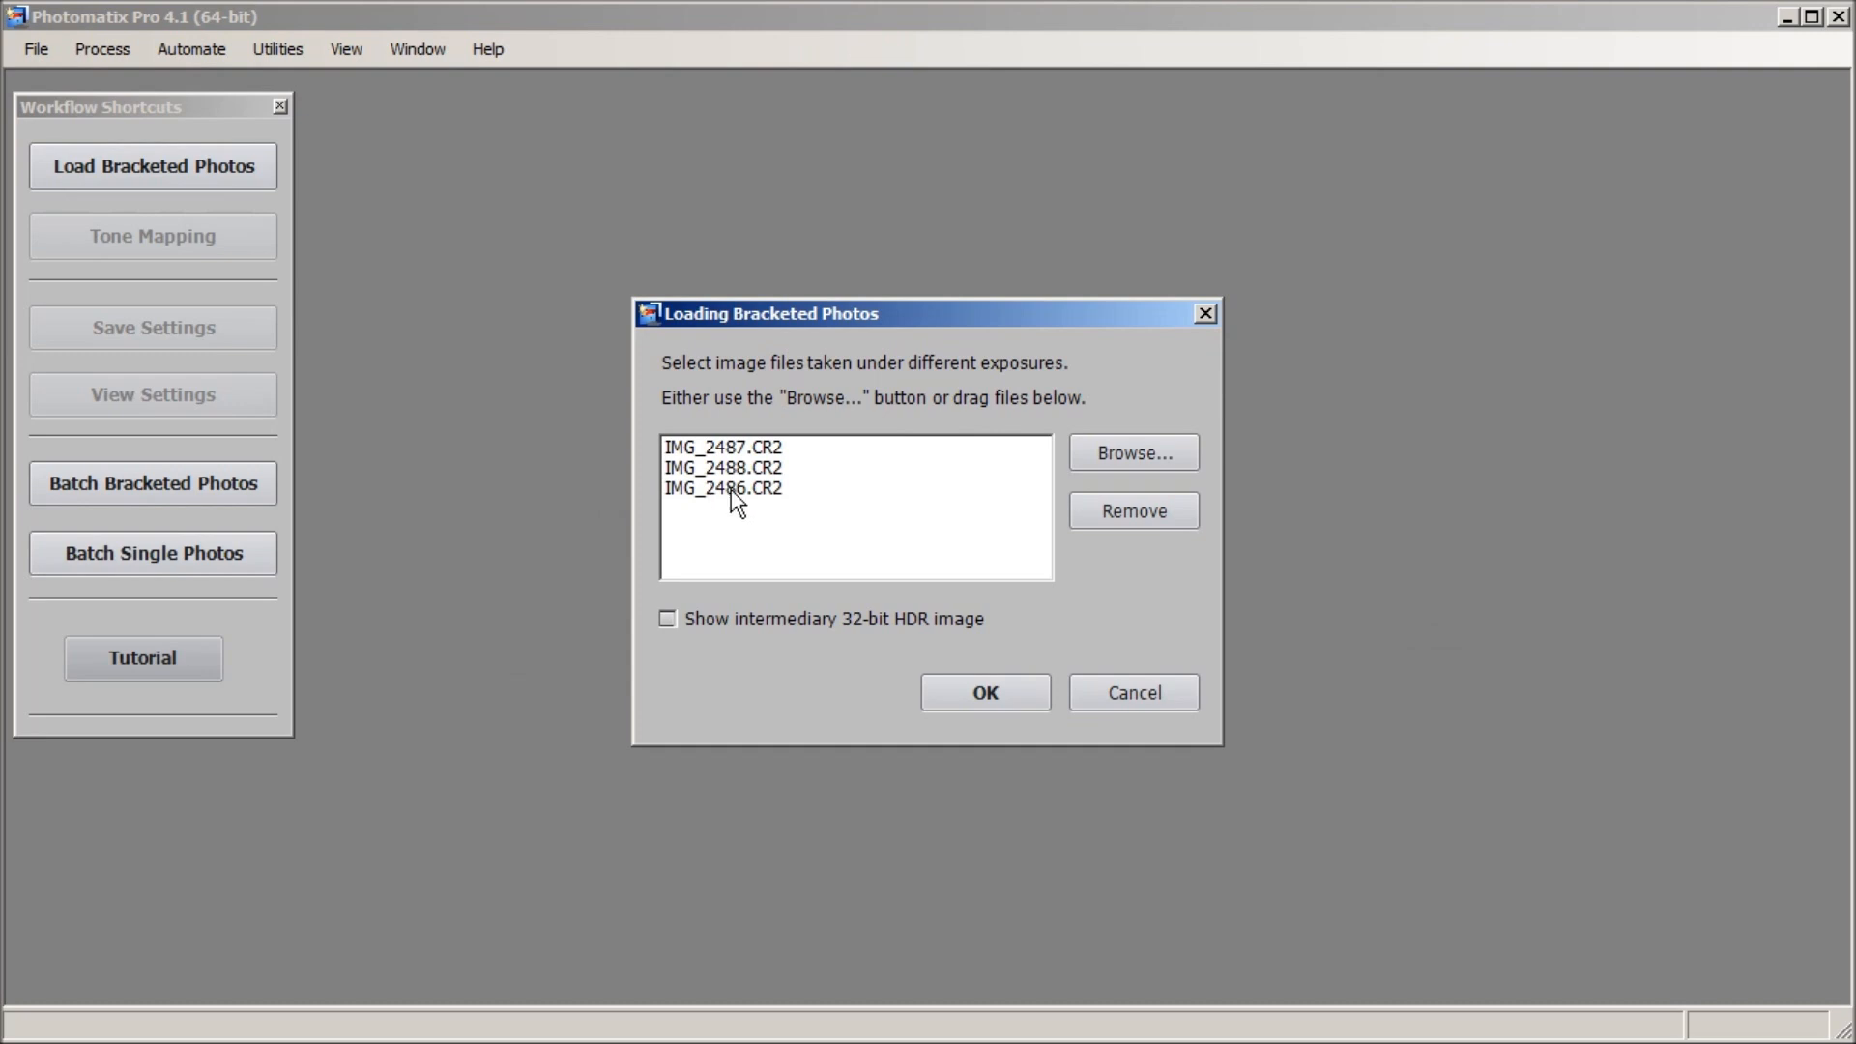
pyautogui.click(982, 692)
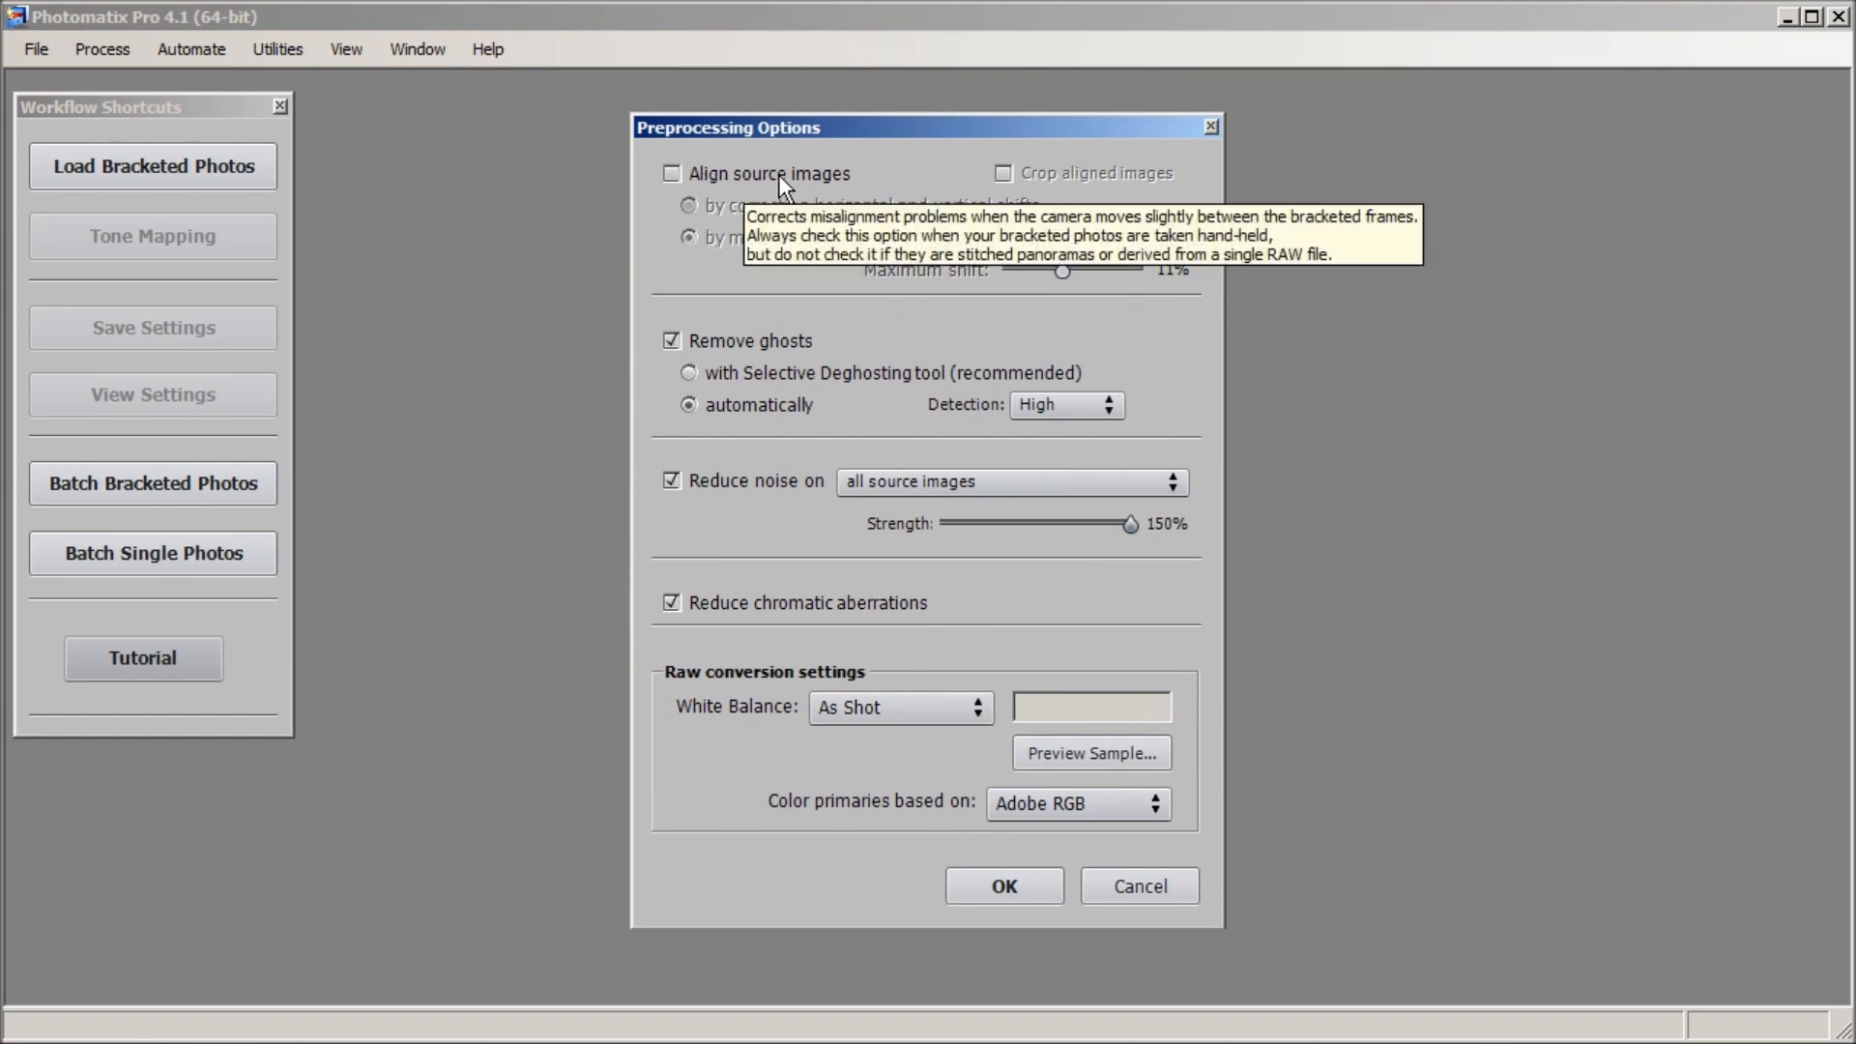
# Turn off ghost removal in the preprocessing options and merge the bracketed photos.
pyautogui.click(752, 344)
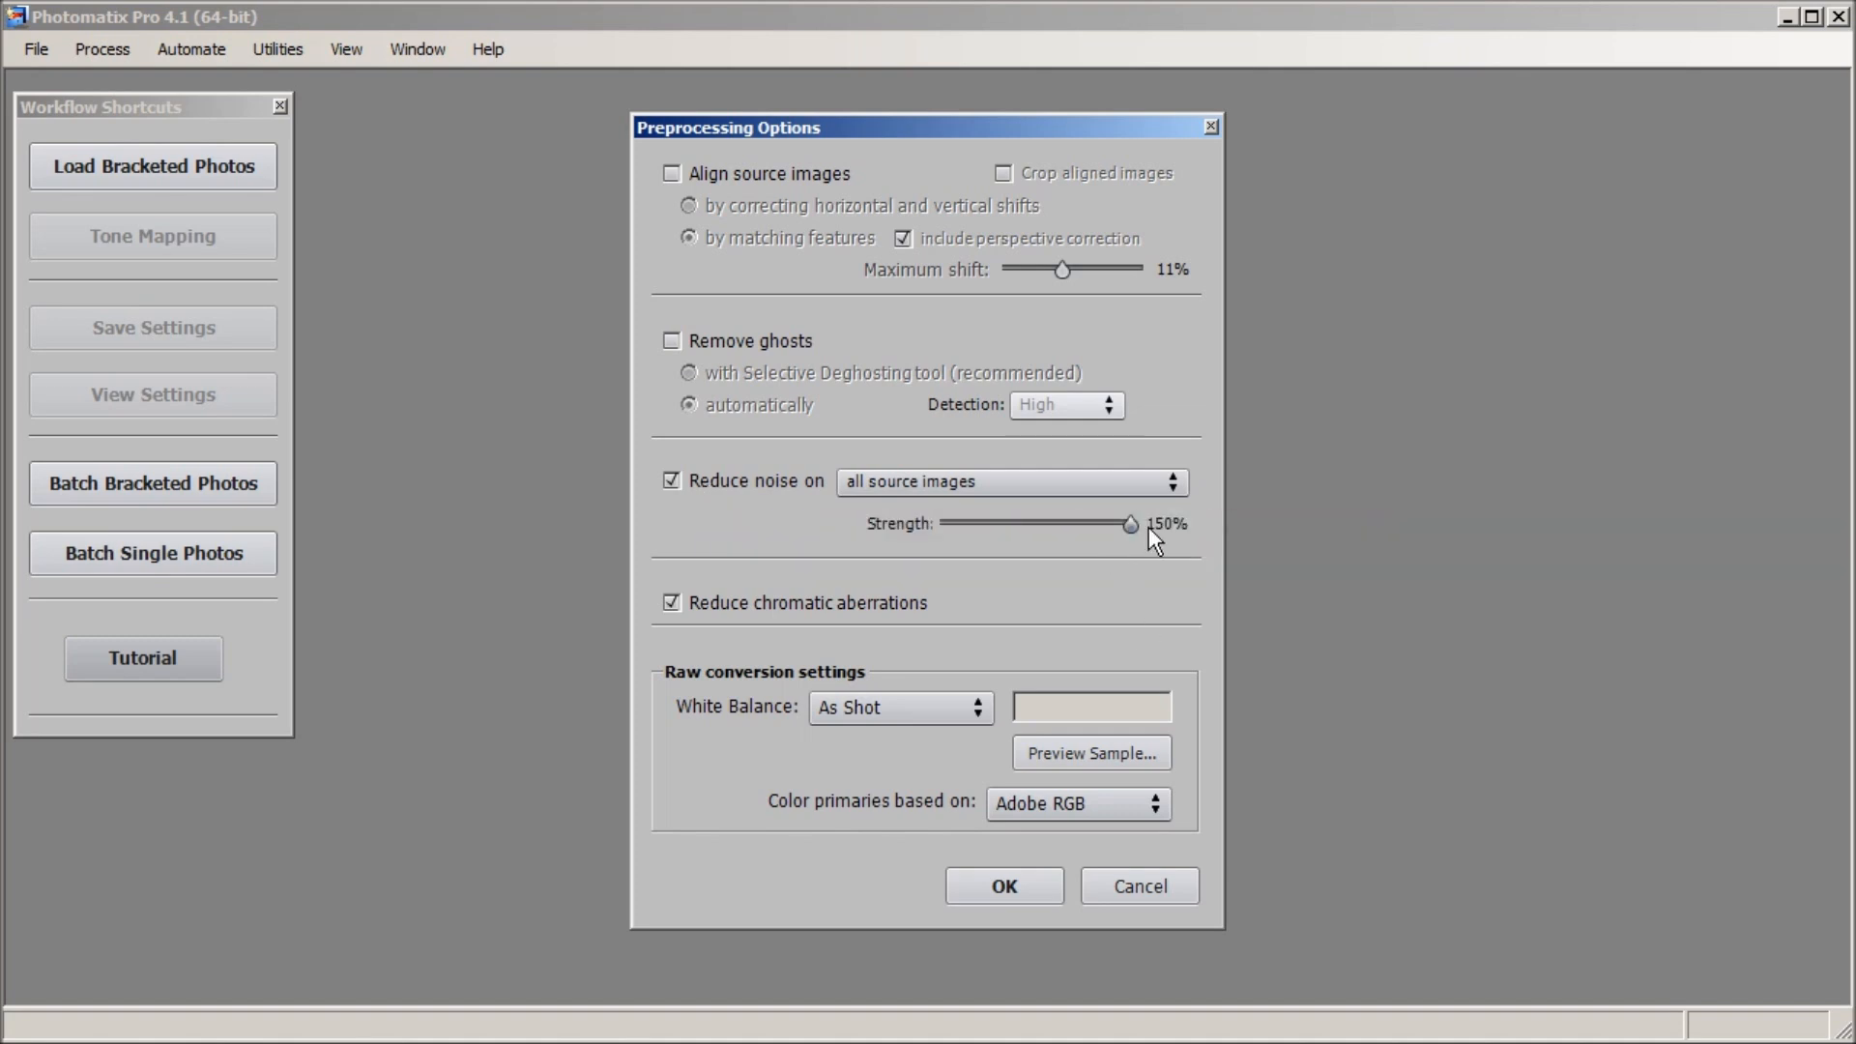
pyautogui.click(780, 602)
pyautogui.click(974, 888)
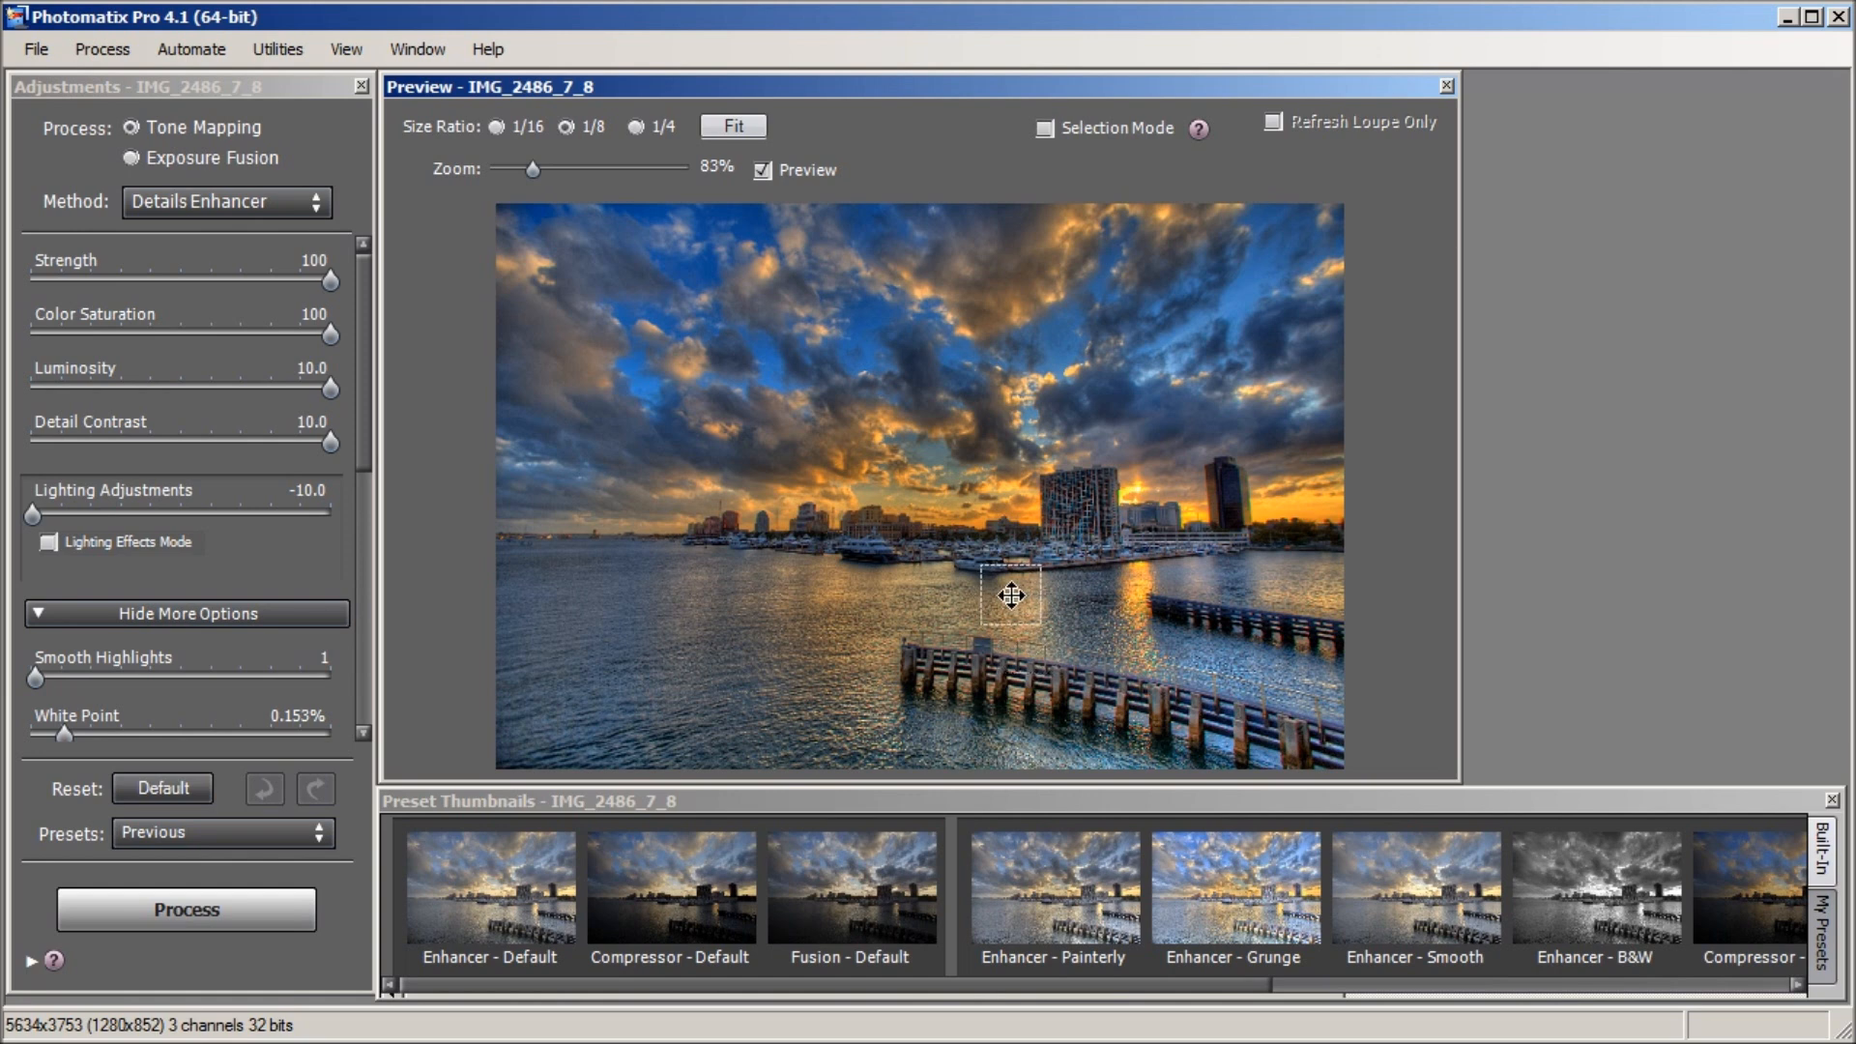
# Try the default Enhancer, Compressor and Fusion presets, plus the Enhancer Painterly, Grunge and Smooth presets, on the merged image.
pyautogui.click(511, 908)
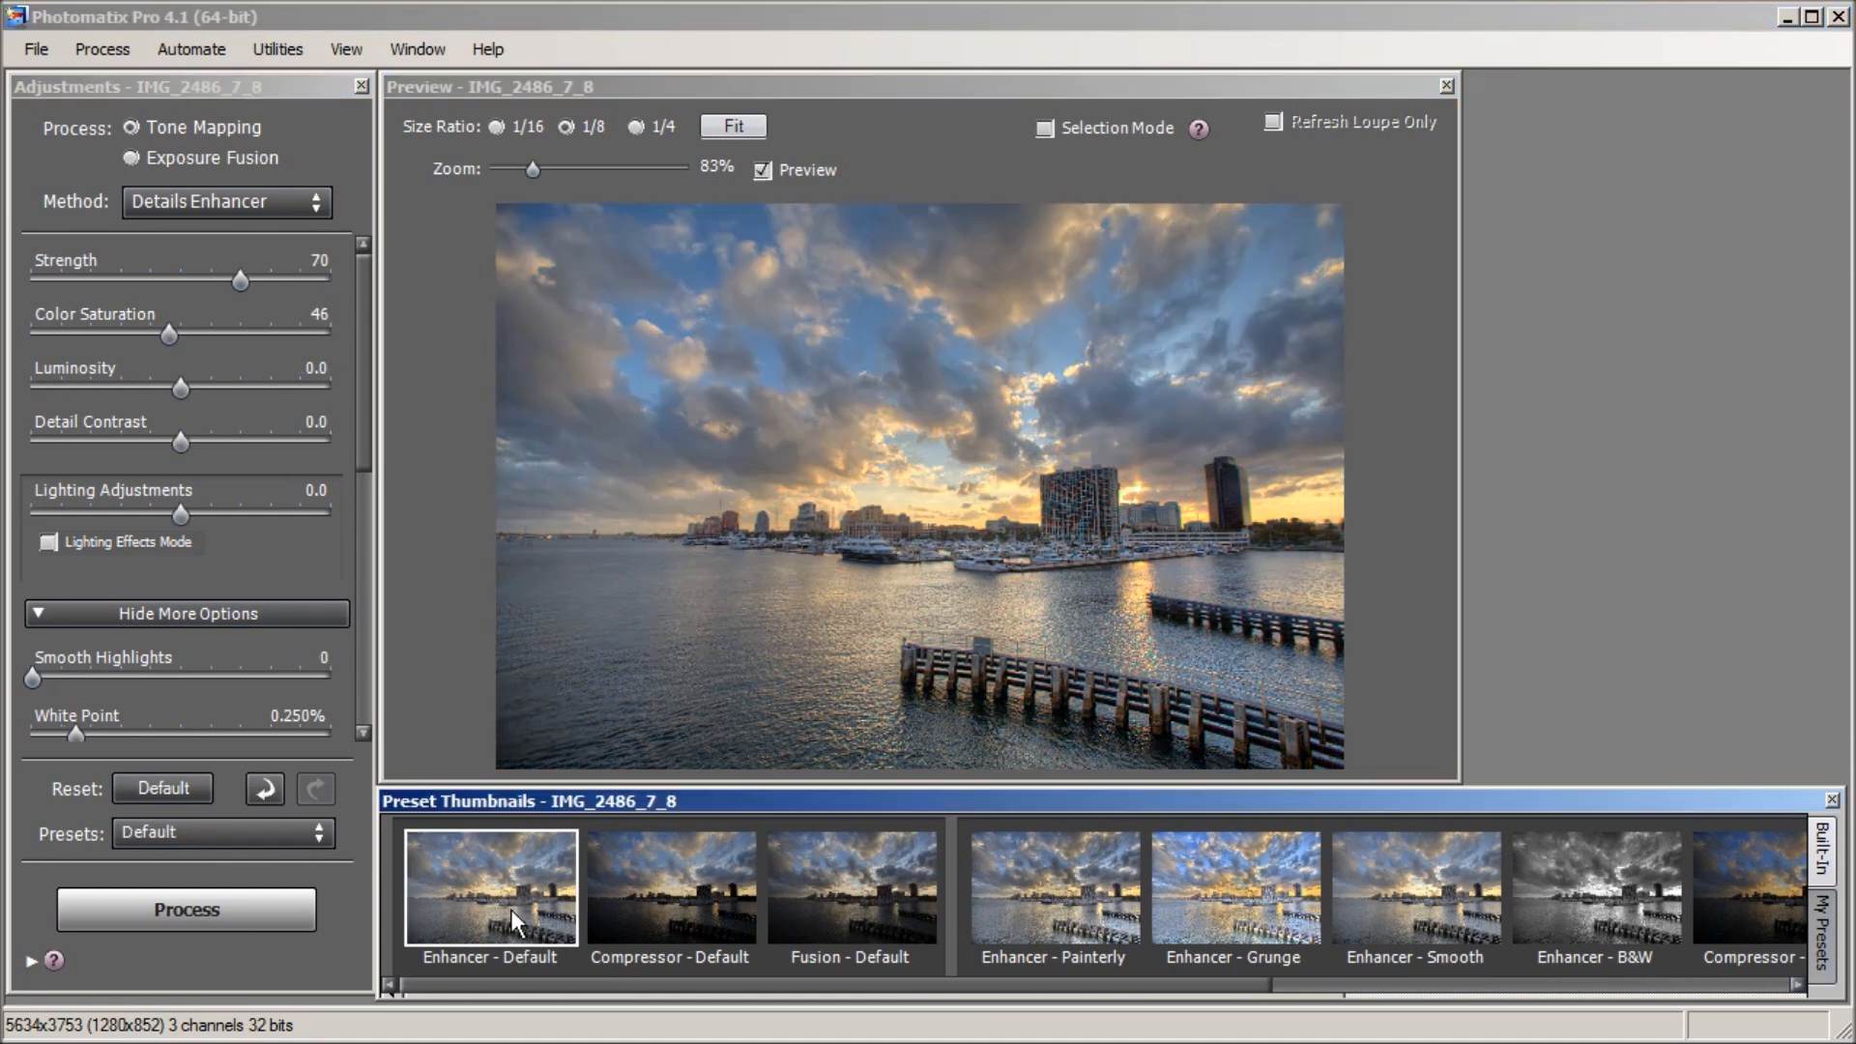
pyautogui.click(682, 903)
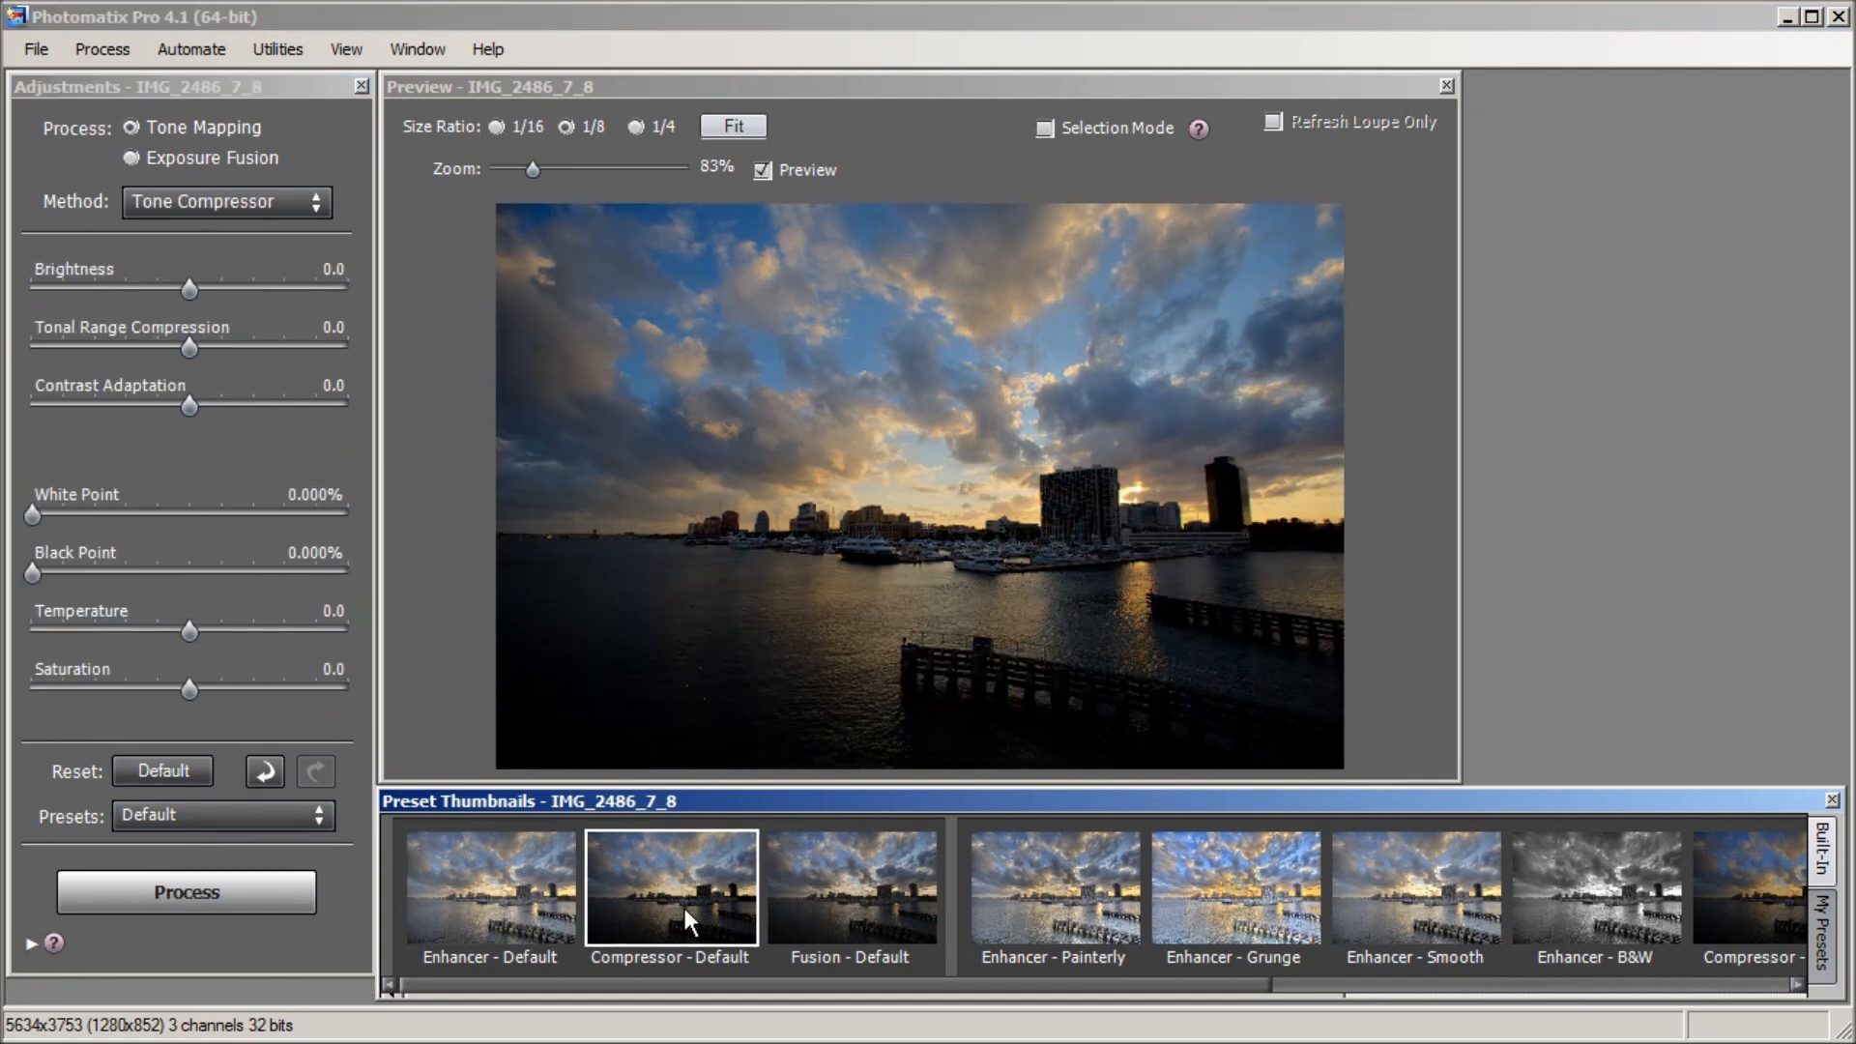
pyautogui.click(856, 902)
pyautogui.click(1060, 913)
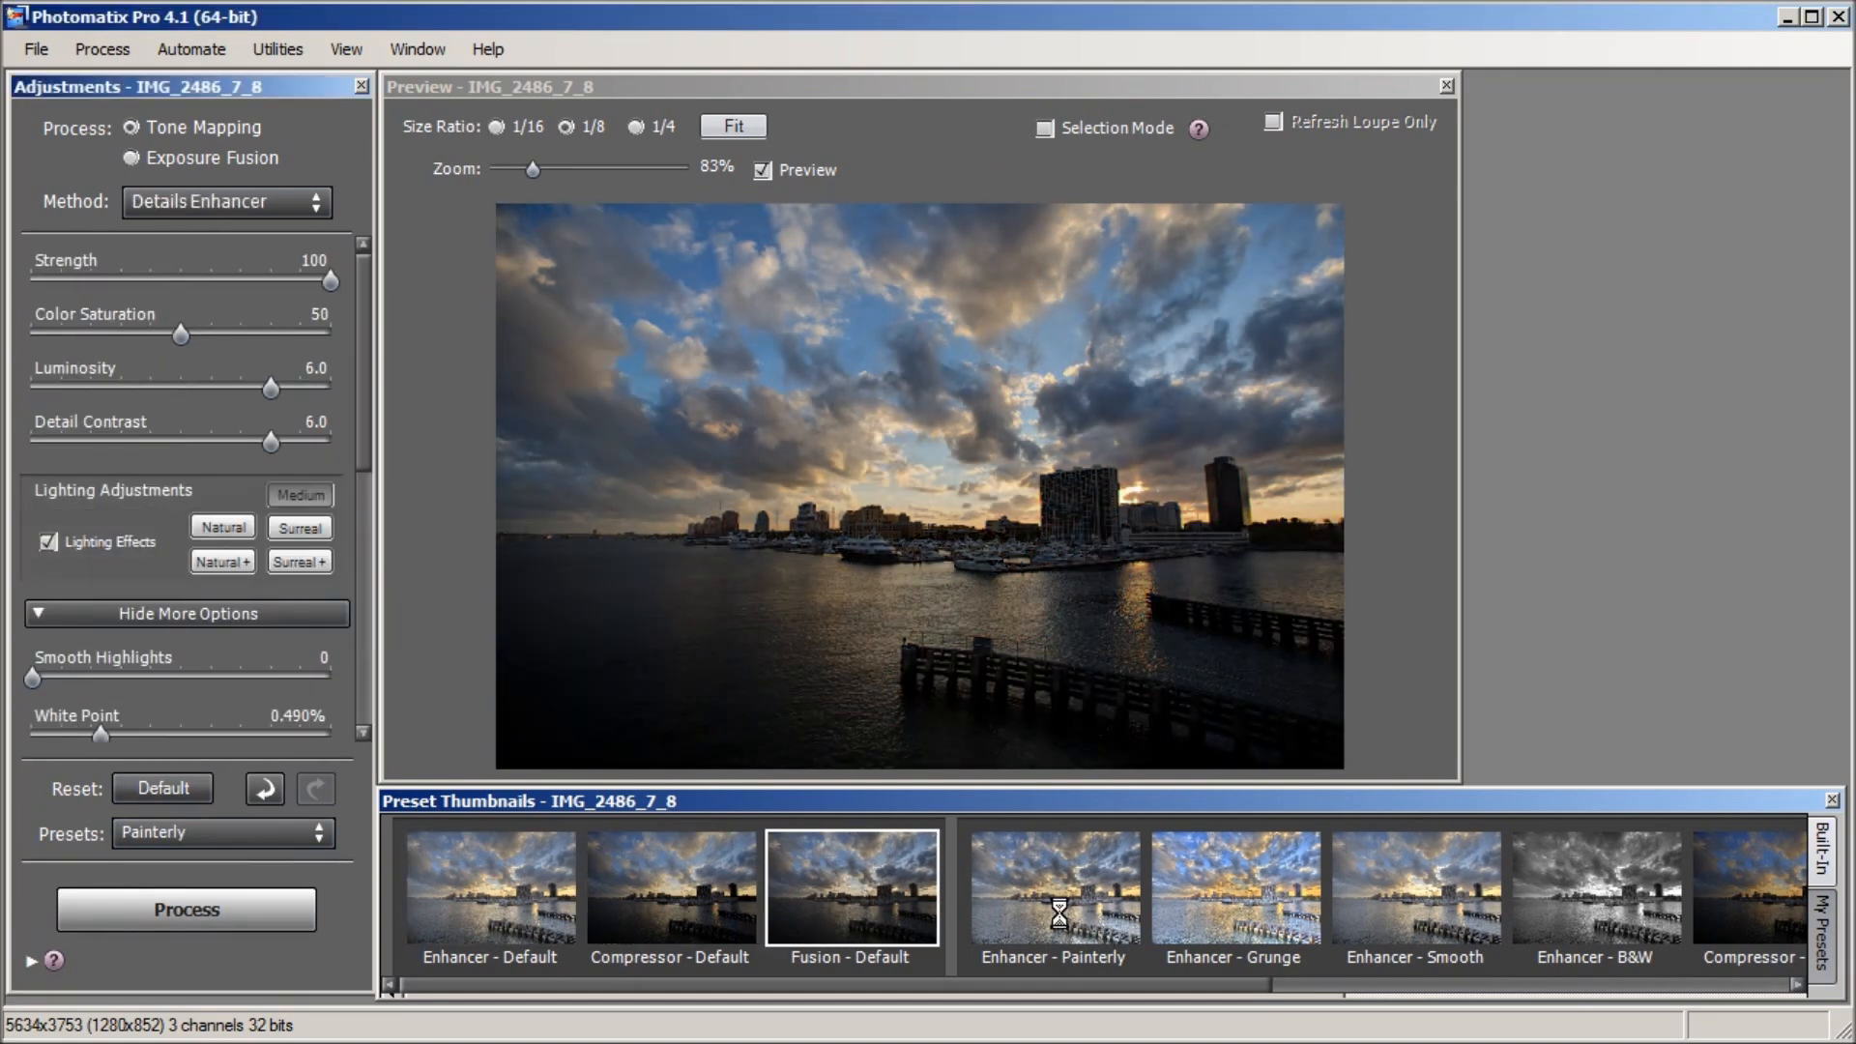
pyautogui.click(1204, 897)
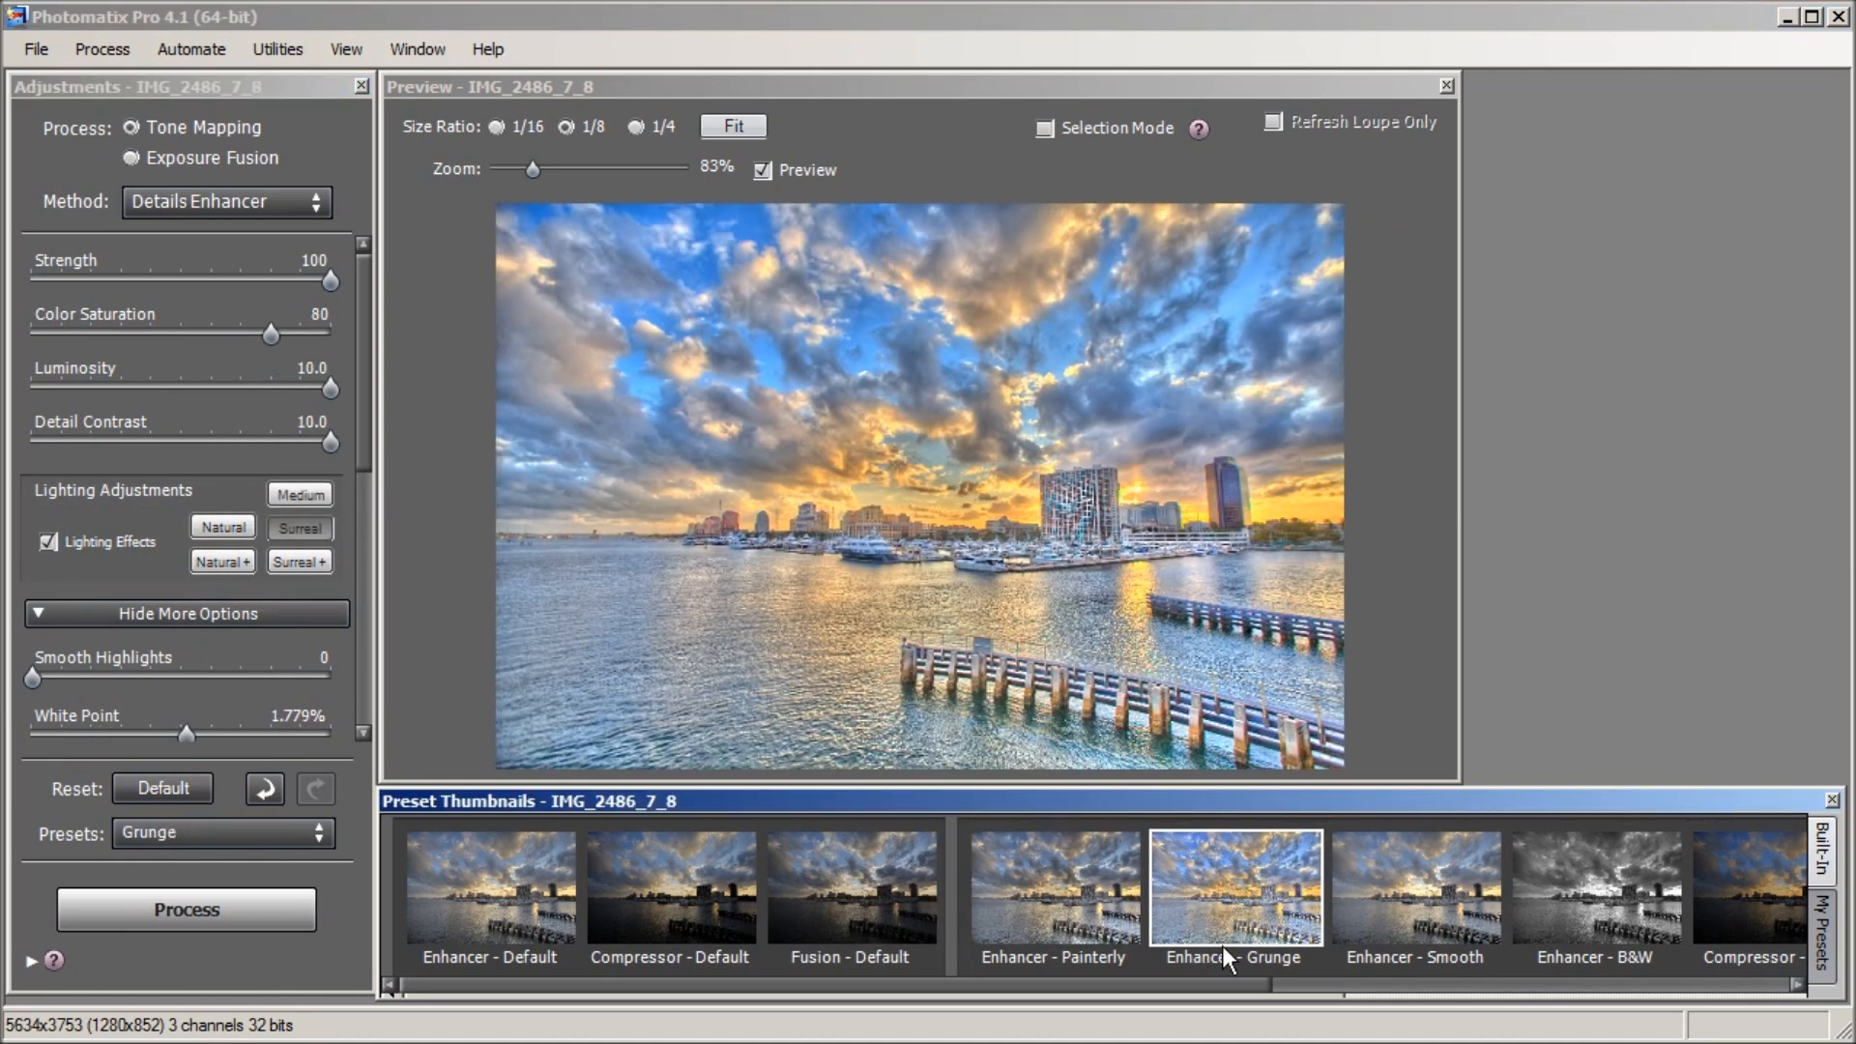
pyautogui.click(1036, 885)
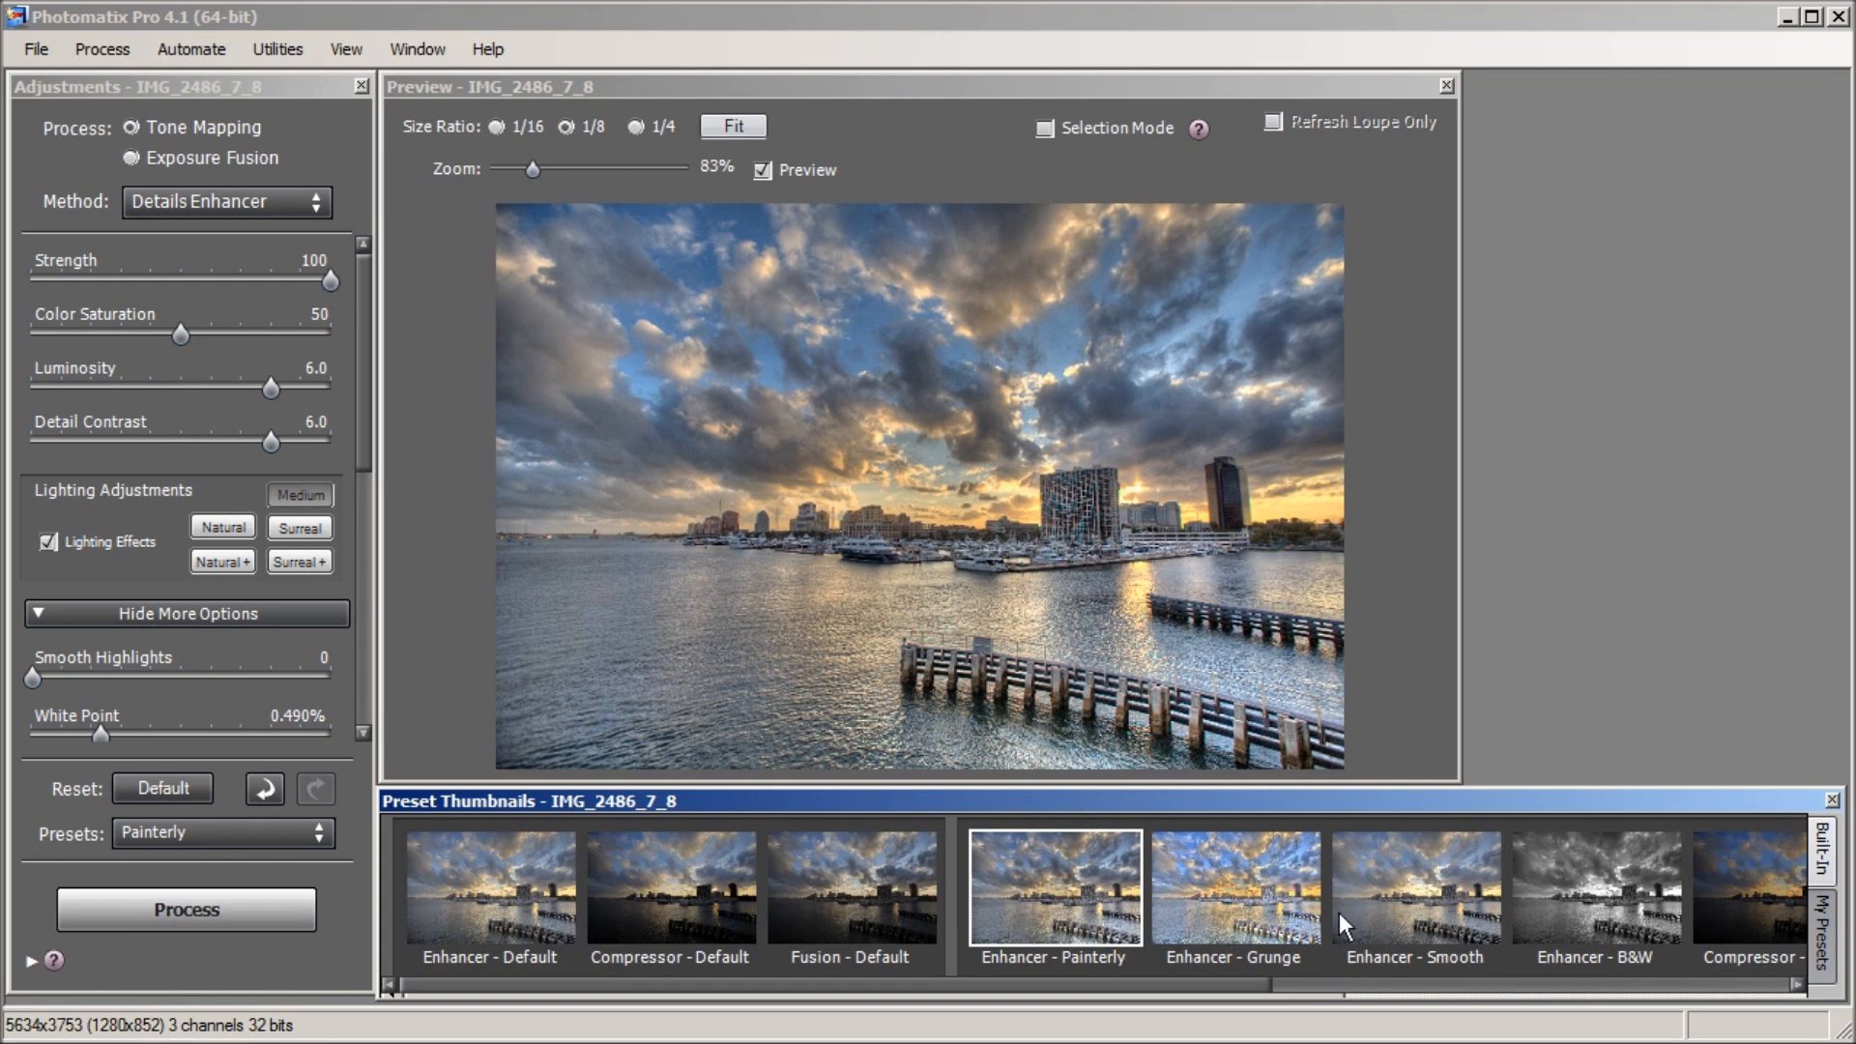
pyautogui.click(1412, 868)
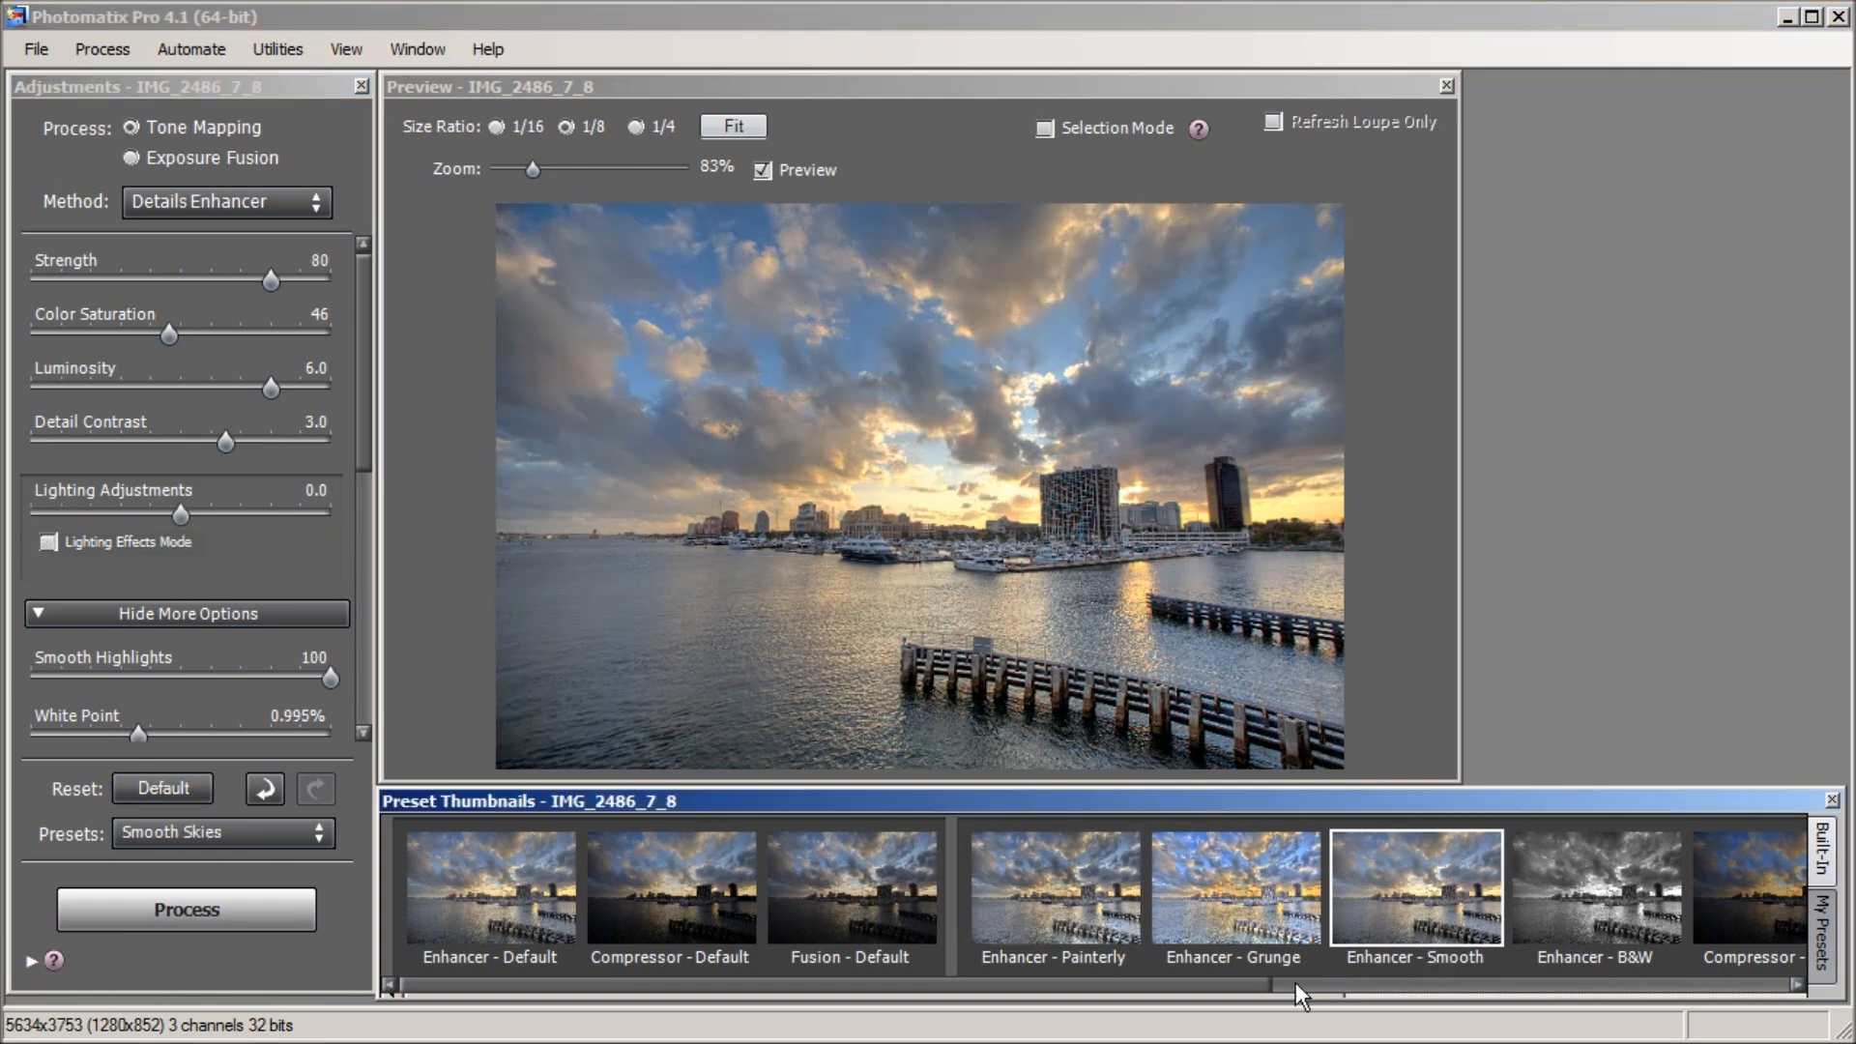
# Compare the remaining built-in presets and Enhancer - Grunge, and apply the Enhancer - Painterly preset to the image.
pyautogui.moveTo(1230, 983); pyautogui.dragTo(1591, 999)
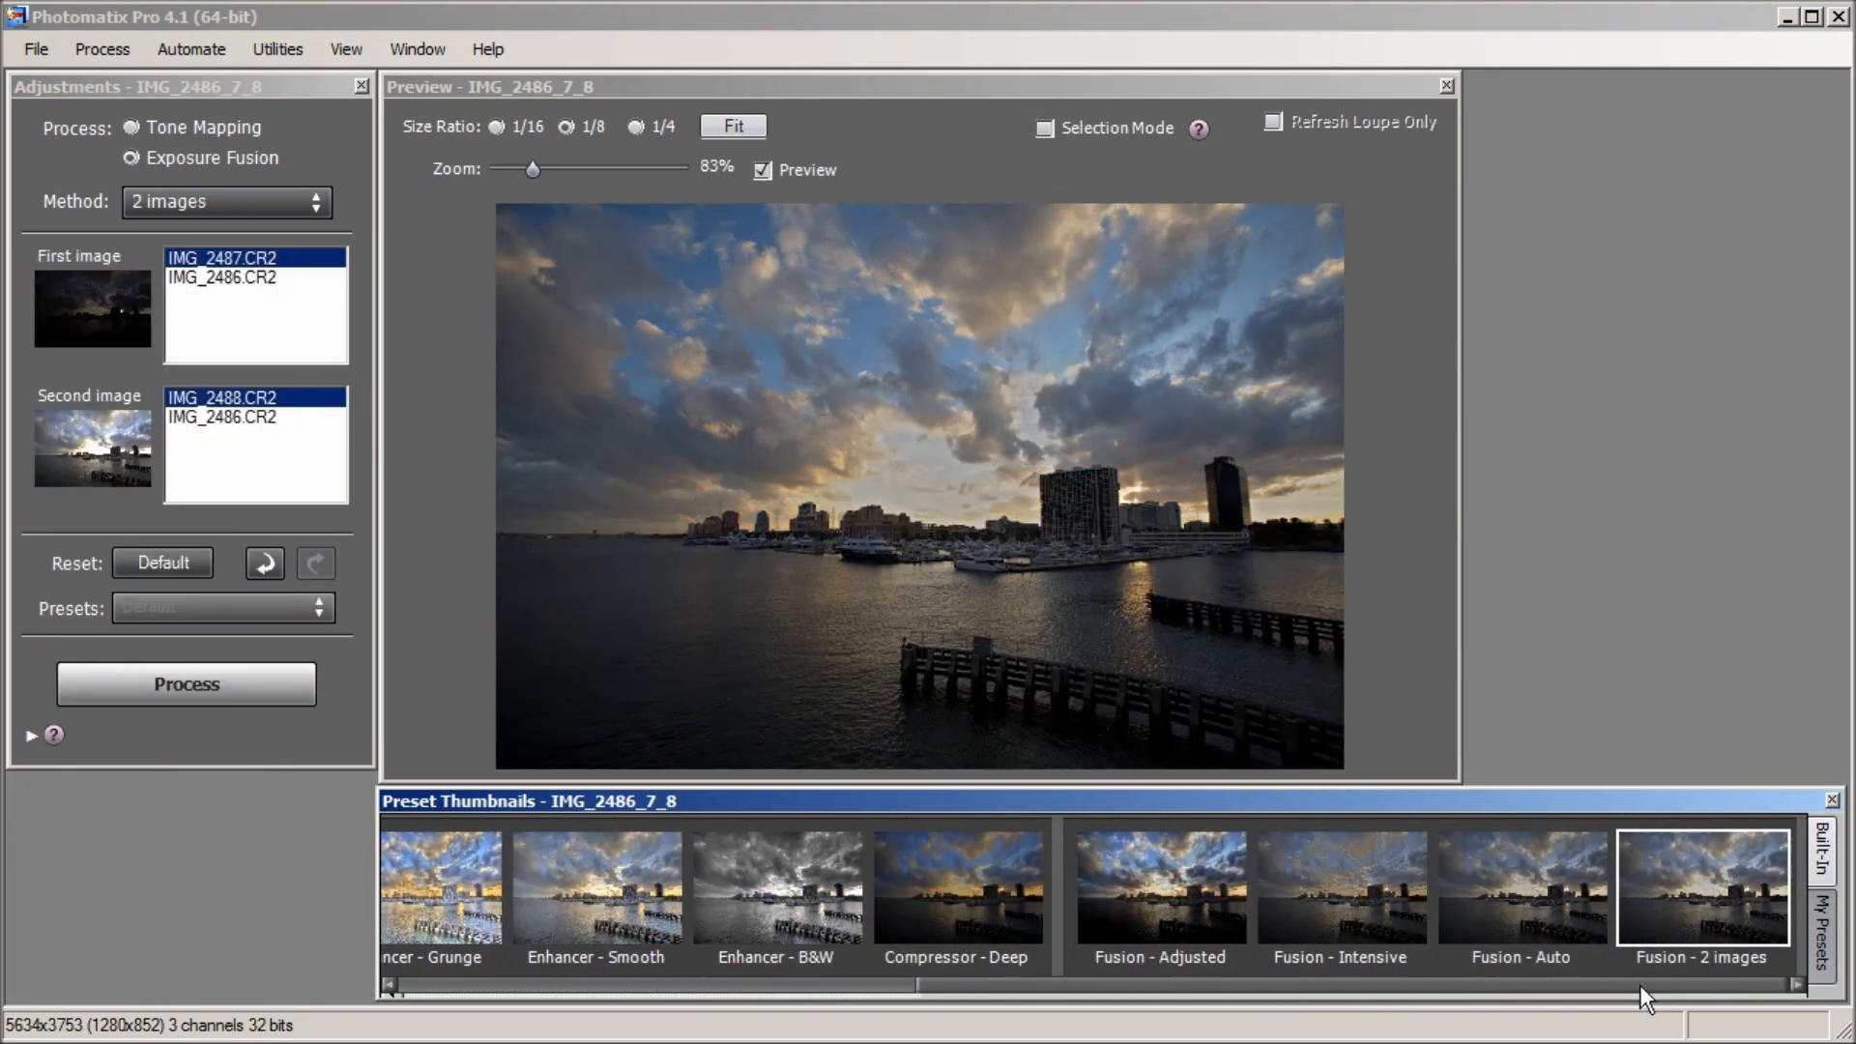
pyautogui.moveTo(1639, 984); pyautogui.dragTo(1182, 980)
pyautogui.click(872, 899)
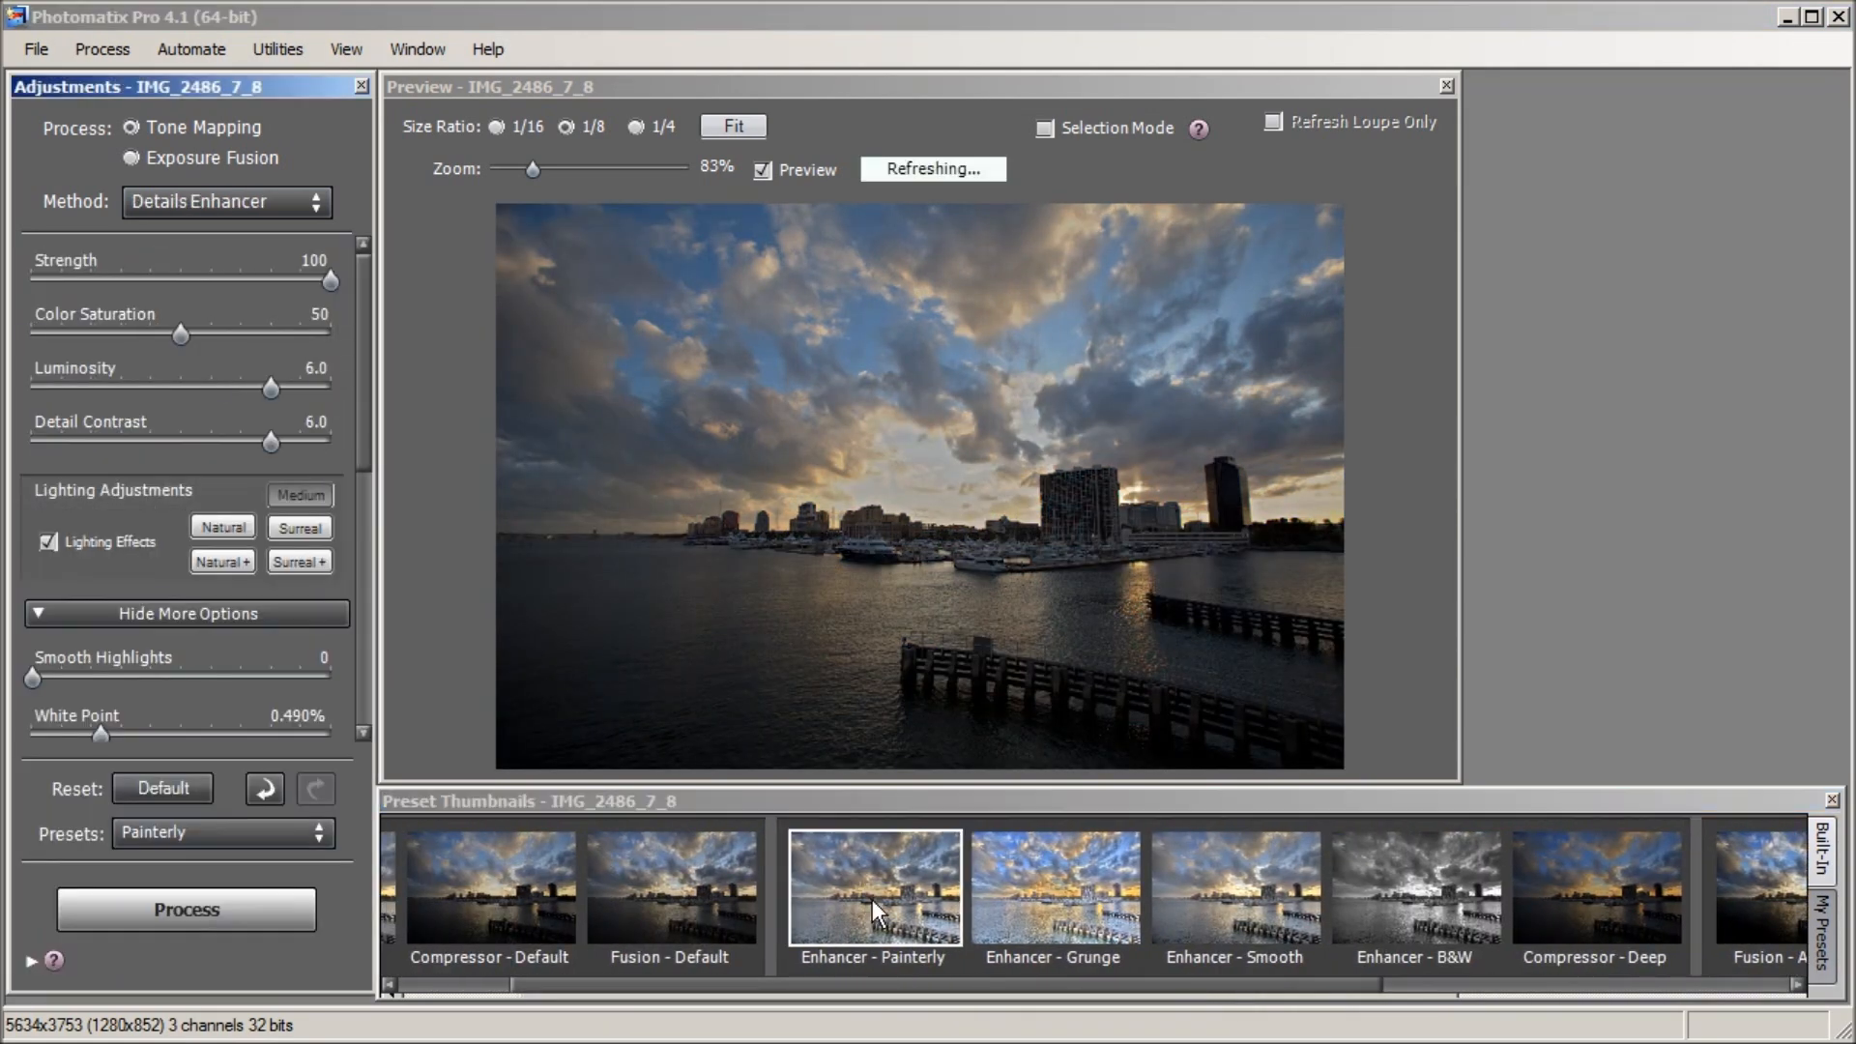
pyautogui.click(1023, 891)
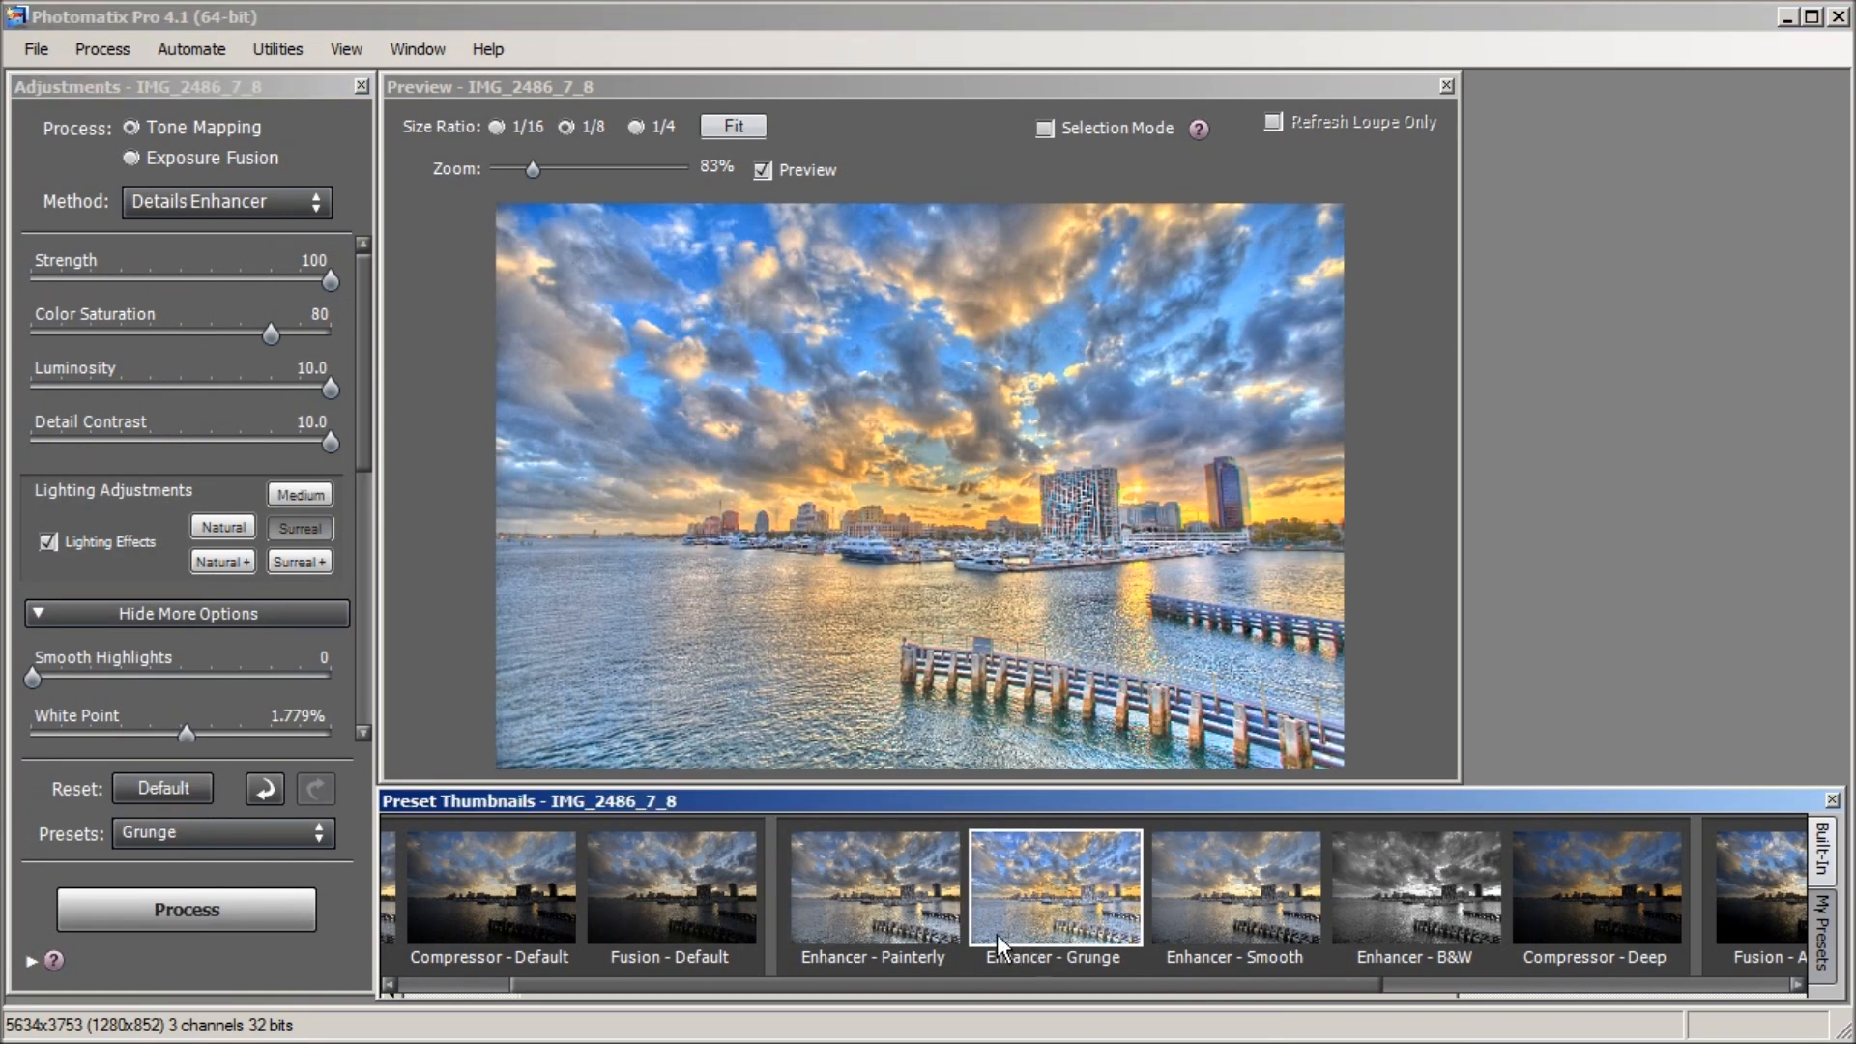
pyautogui.click(889, 884)
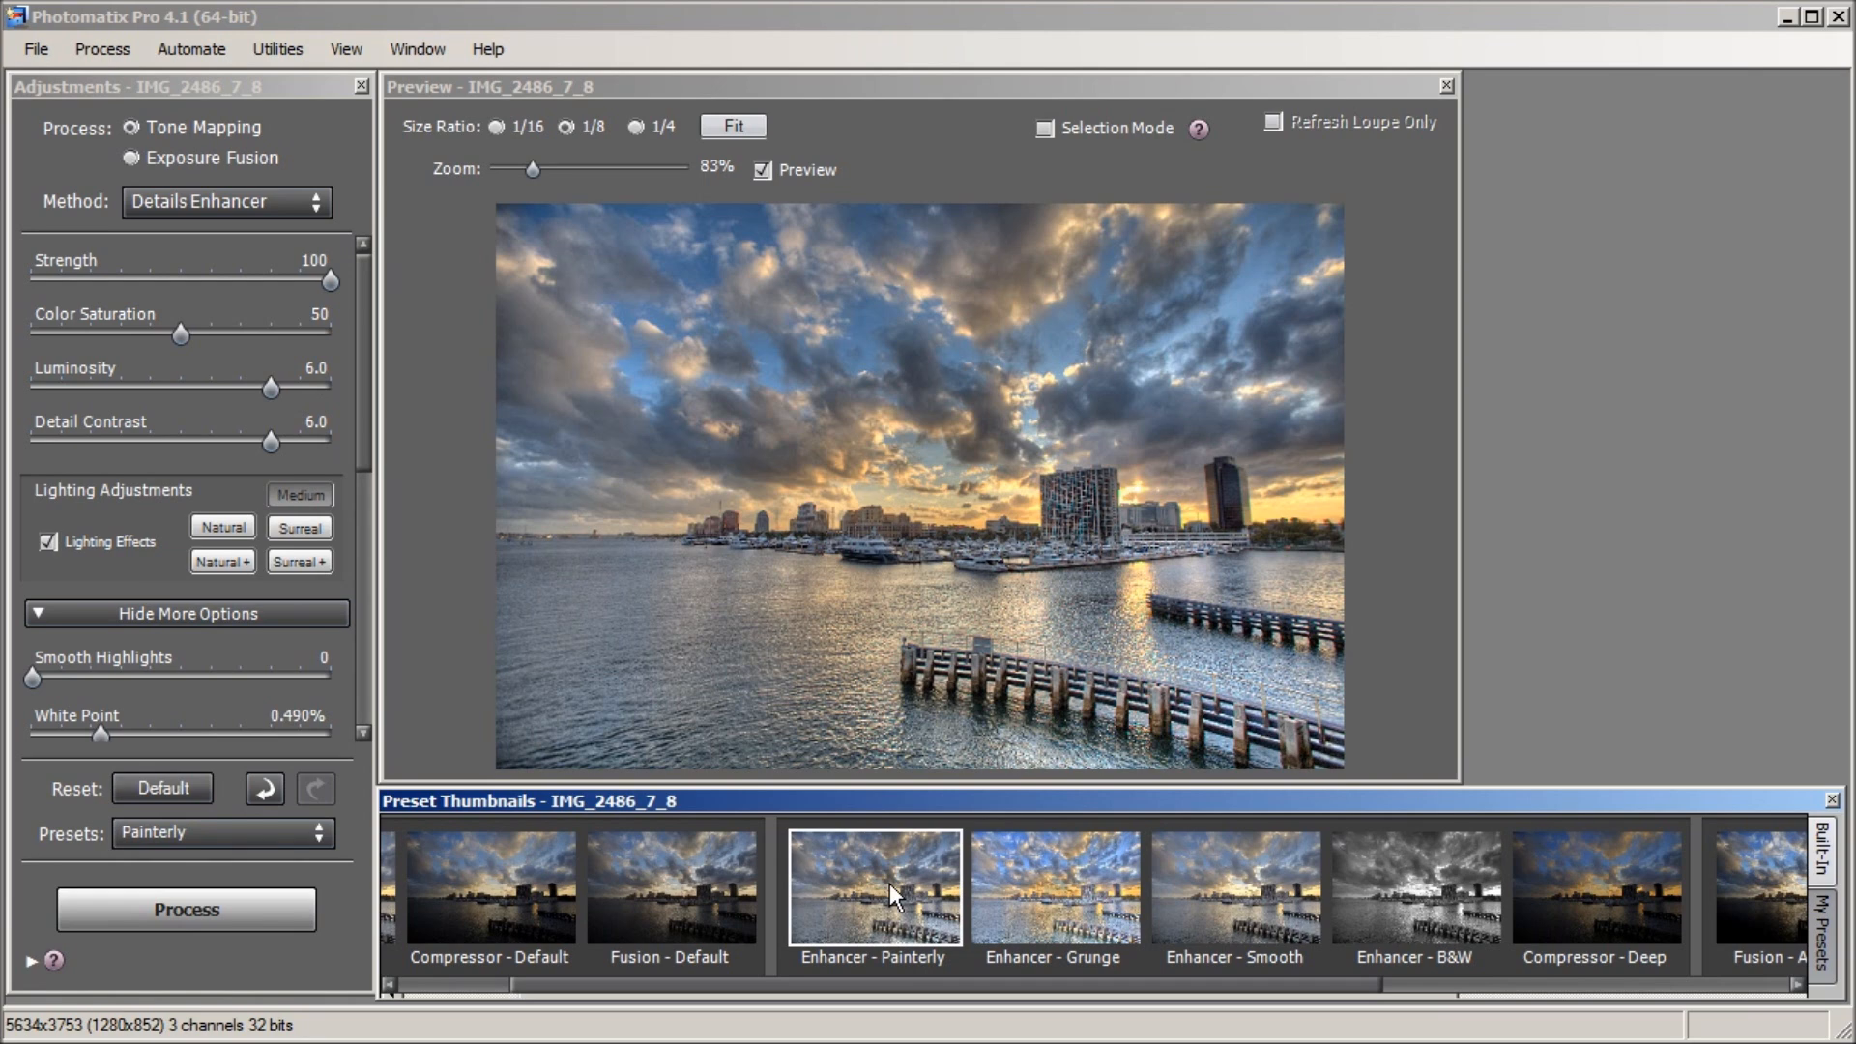
# Set Color Saturation to 100 and Micro-smoothing to 9.2 for the Details Enhancer tone mapping.
pyautogui.moveTo(181, 335); pyautogui.dragTo(345, 338)
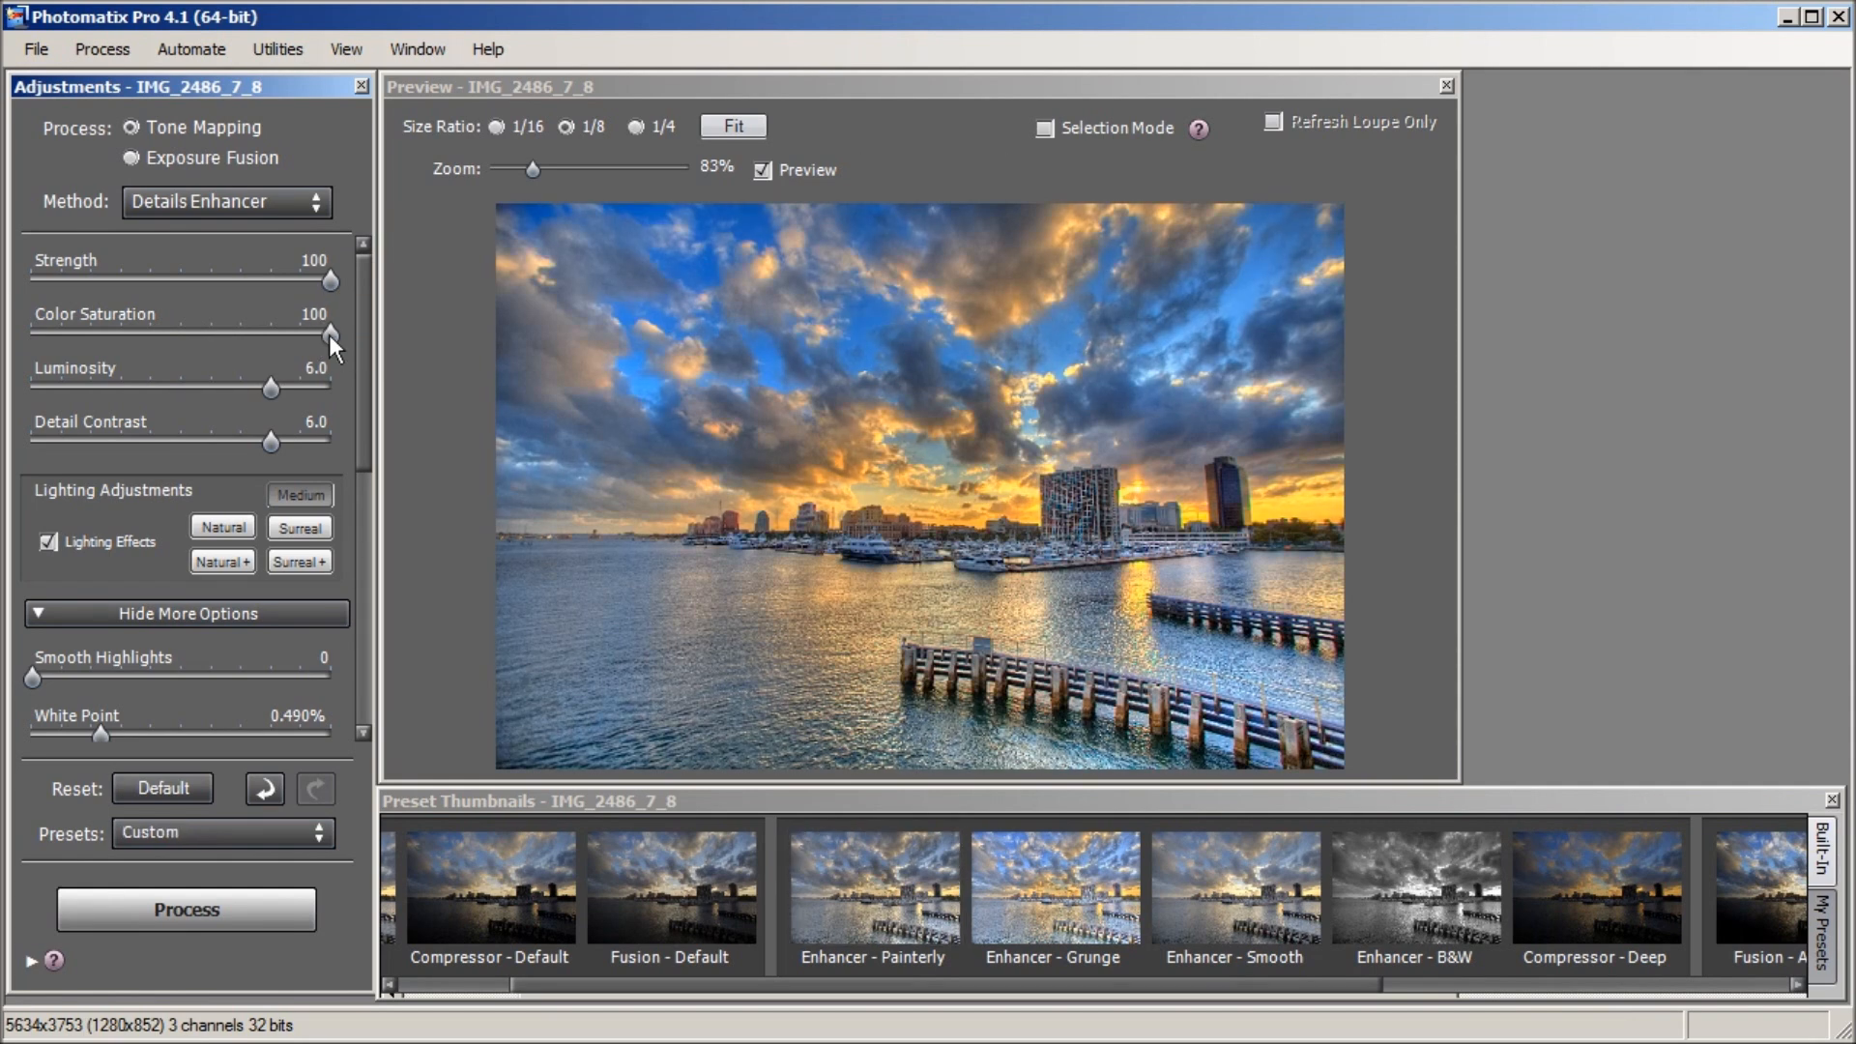
pyautogui.moveTo(365, 321); pyautogui.dragTo(344, 586)
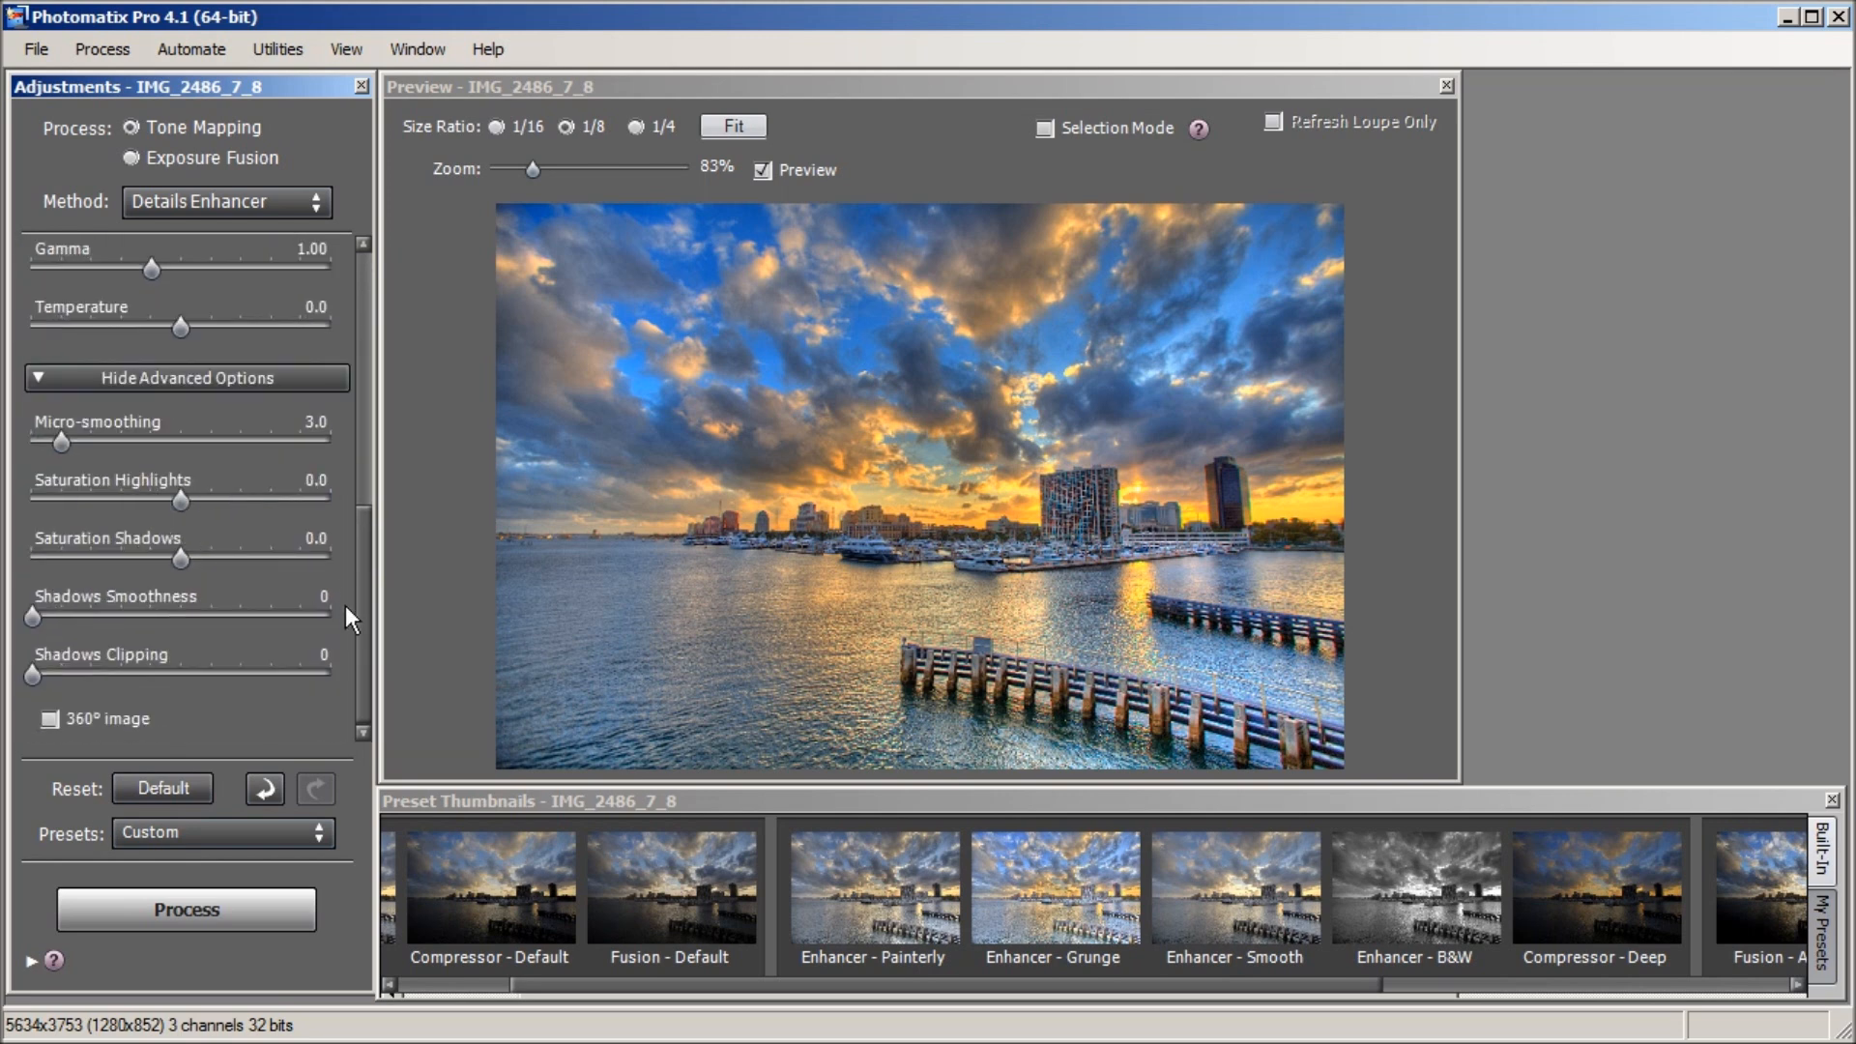
pyautogui.moveTo(60, 441); pyautogui.dragTo(120, 447)
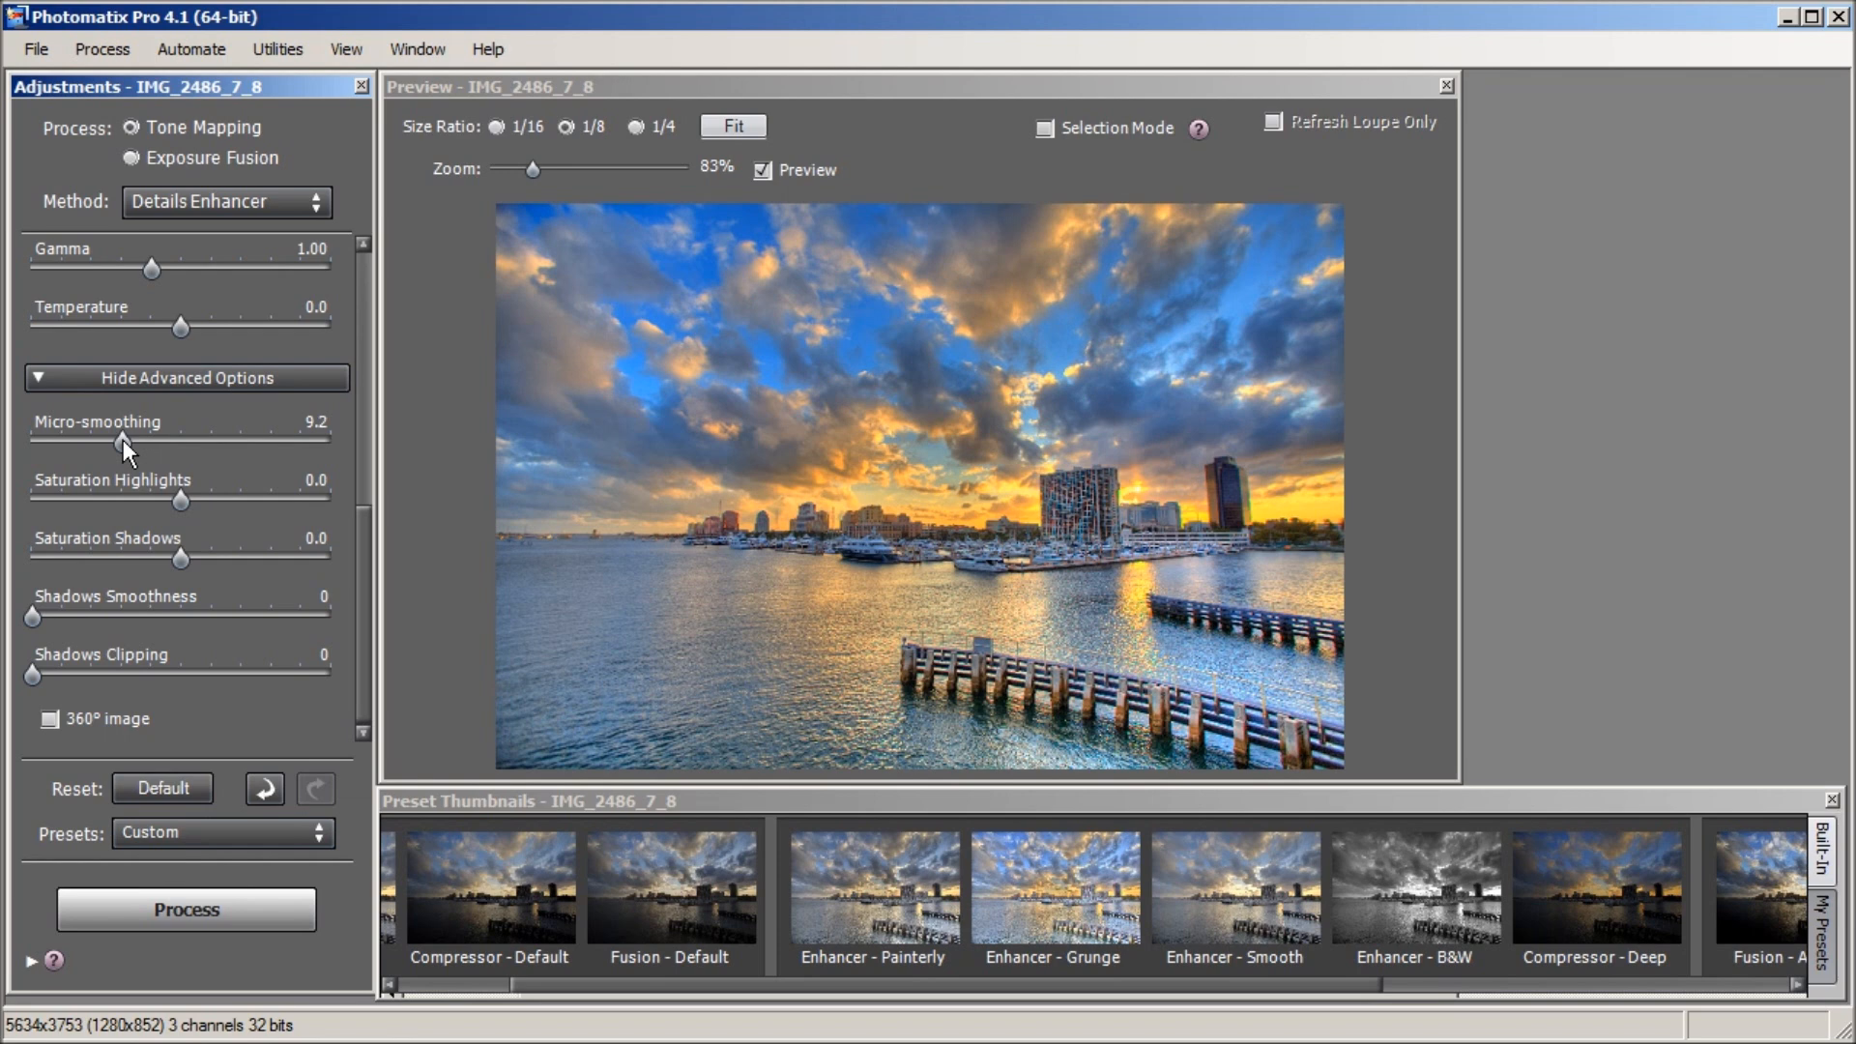
# Set Strength to 70, Luminosity to 10.0 and Detail Contrast to 10.0.
pyautogui.moveTo(354, 517); pyautogui.dragTo(364, 256)
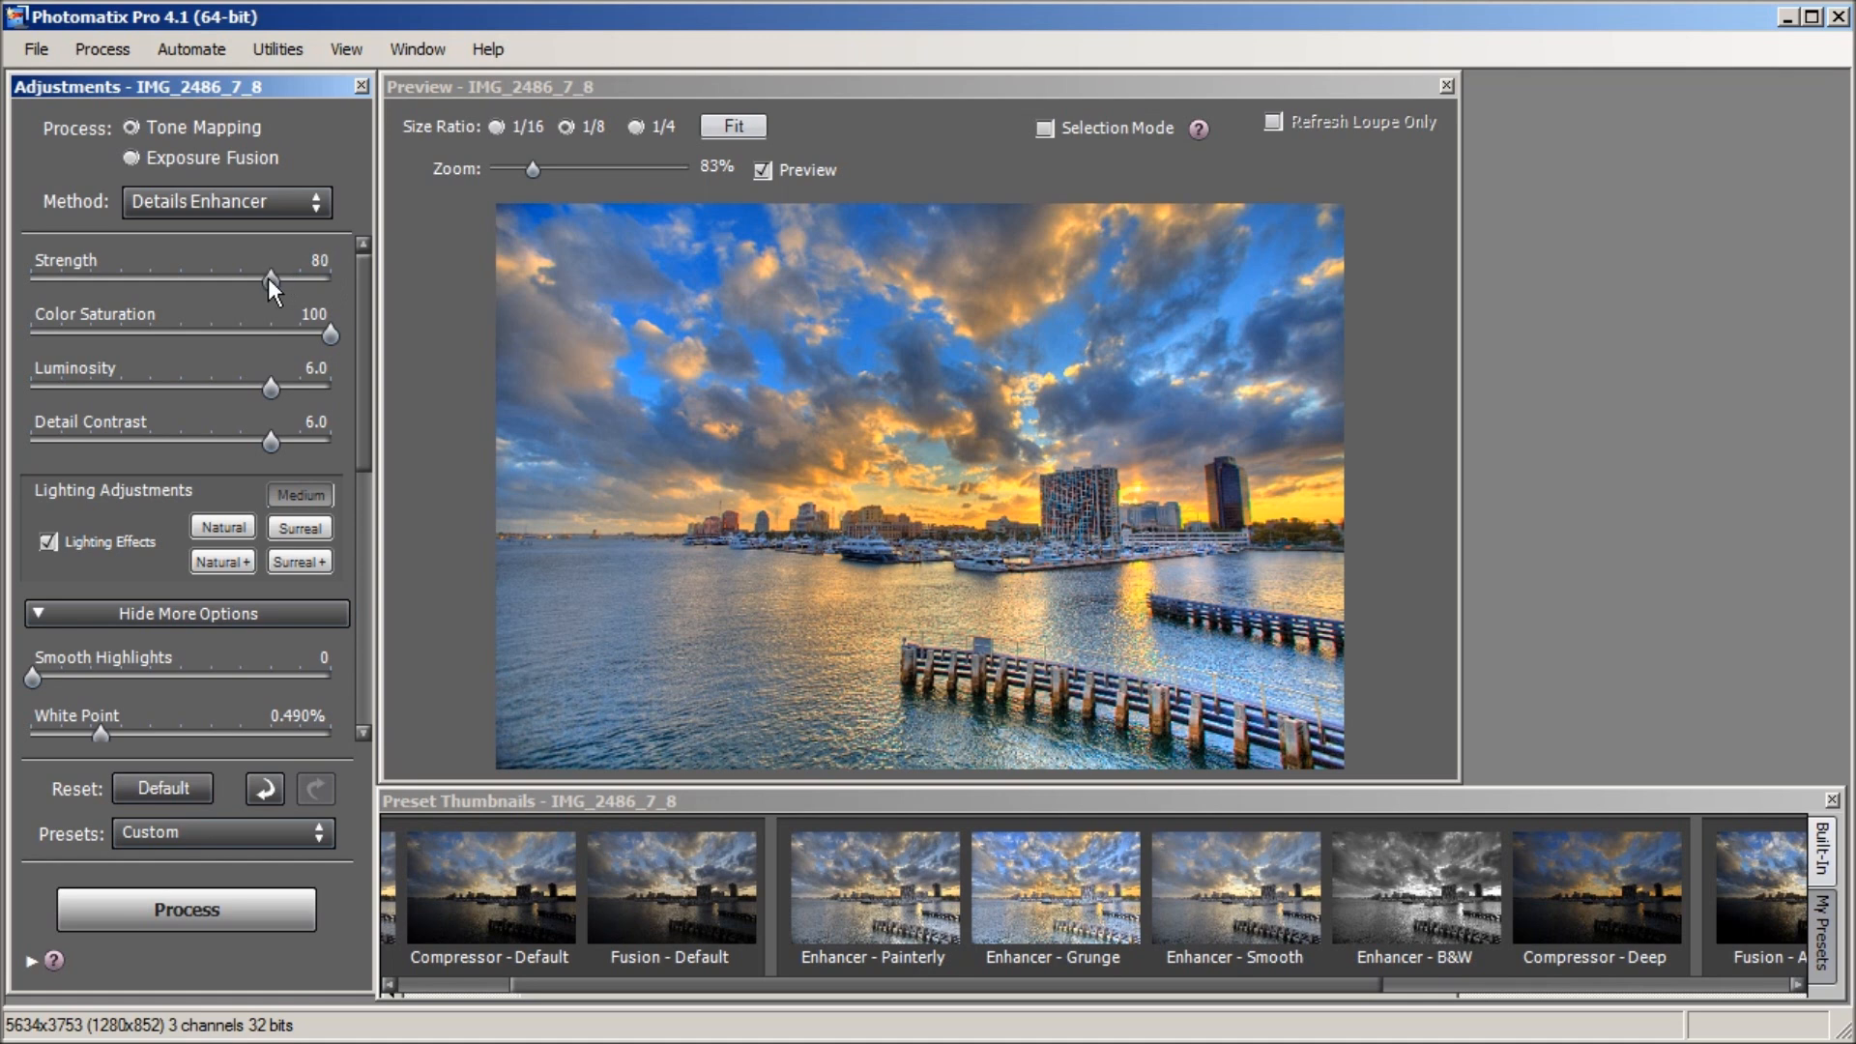
pyautogui.moveTo(266, 276); pyautogui.dragTo(241, 283)
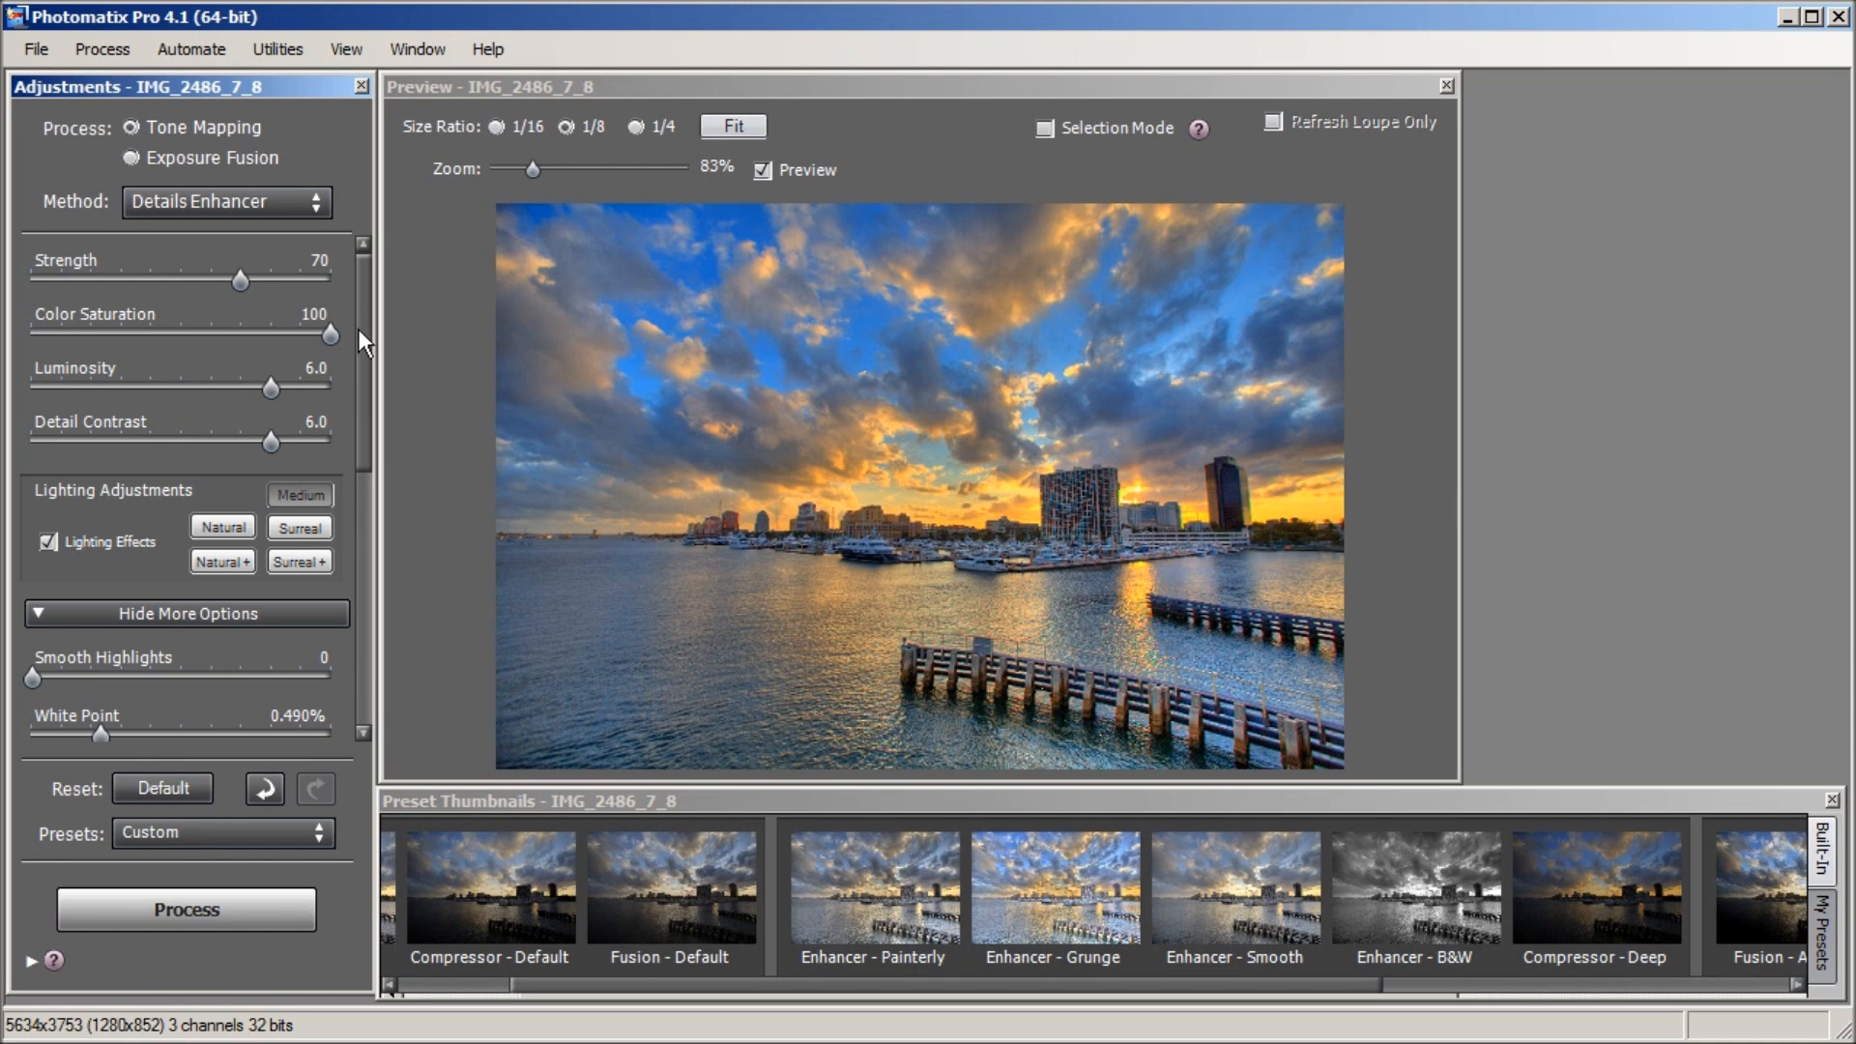
pyautogui.moveTo(359, 331); pyautogui.dragTo(357, 359)
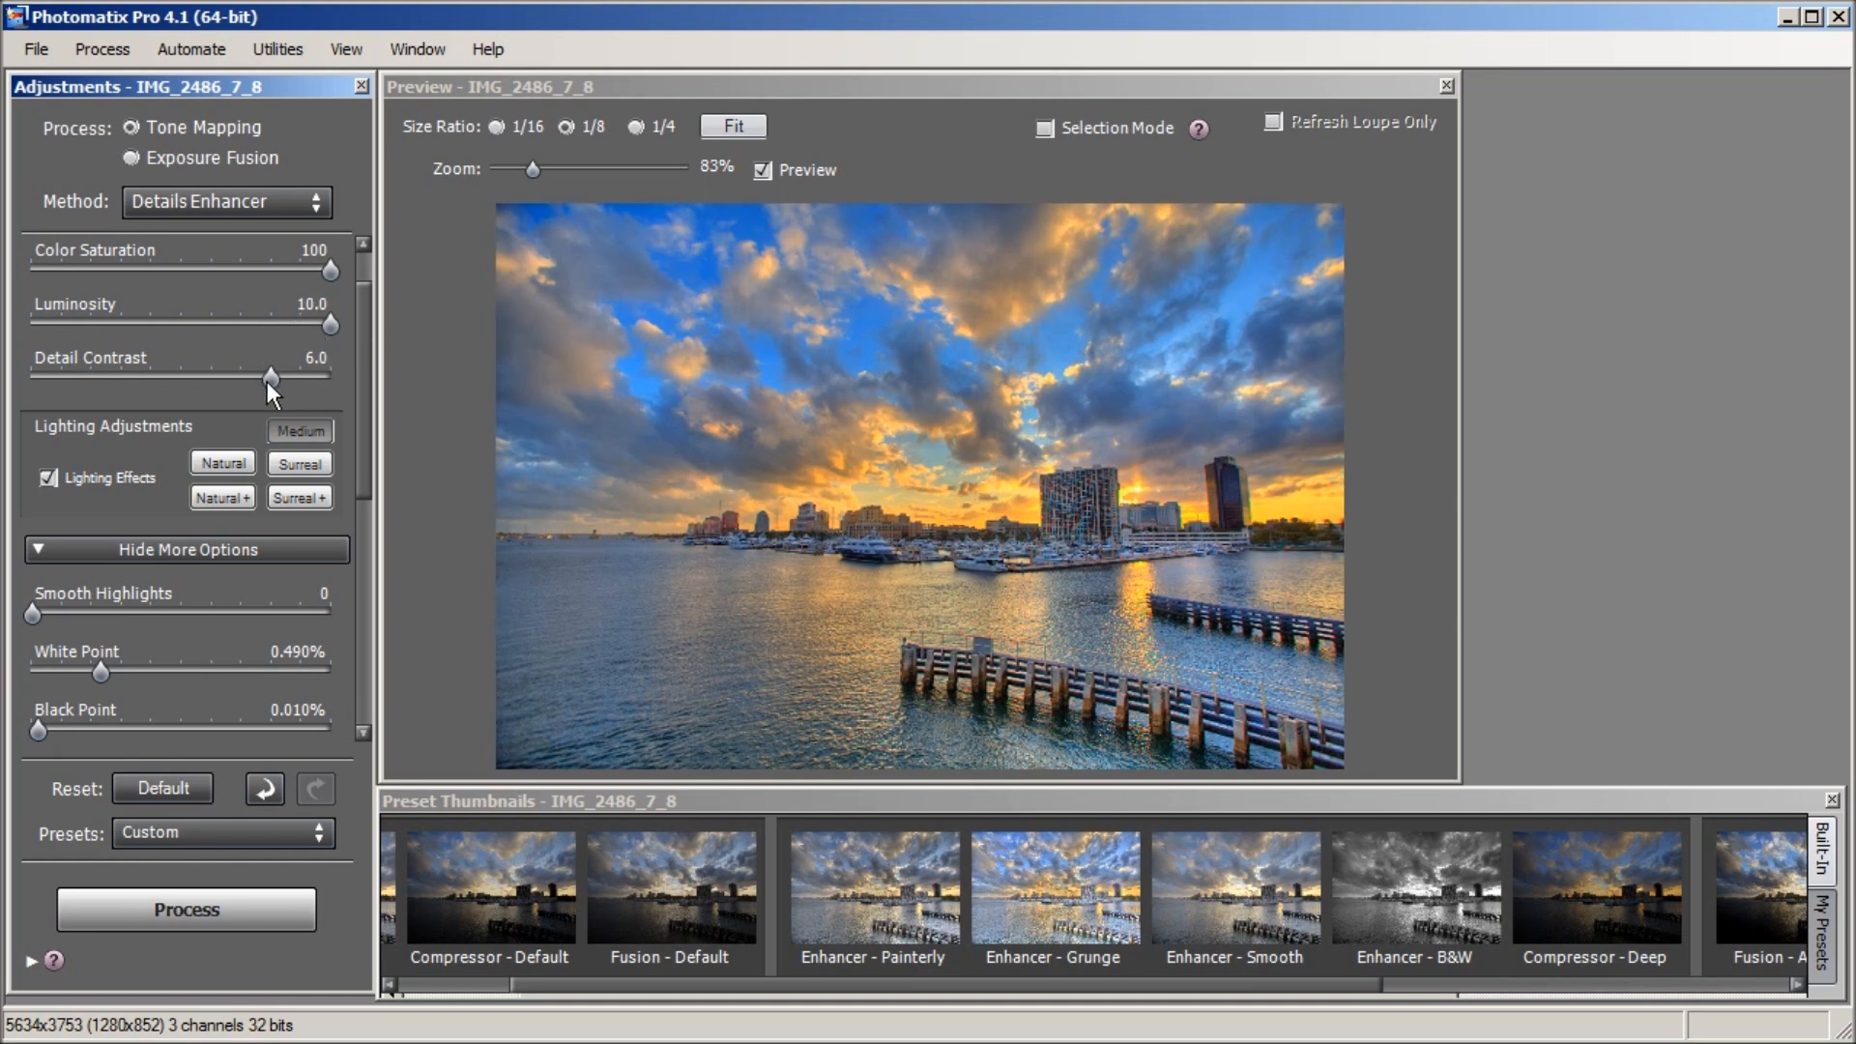
pyautogui.moveTo(313, 379); pyautogui.dragTo(406, 377)
# Compare the Natural+, Medium and Surreal lighting effects on the image, ending on Medium.
pyautogui.moveTo(362, 404); pyautogui.dragTo(362, 441)
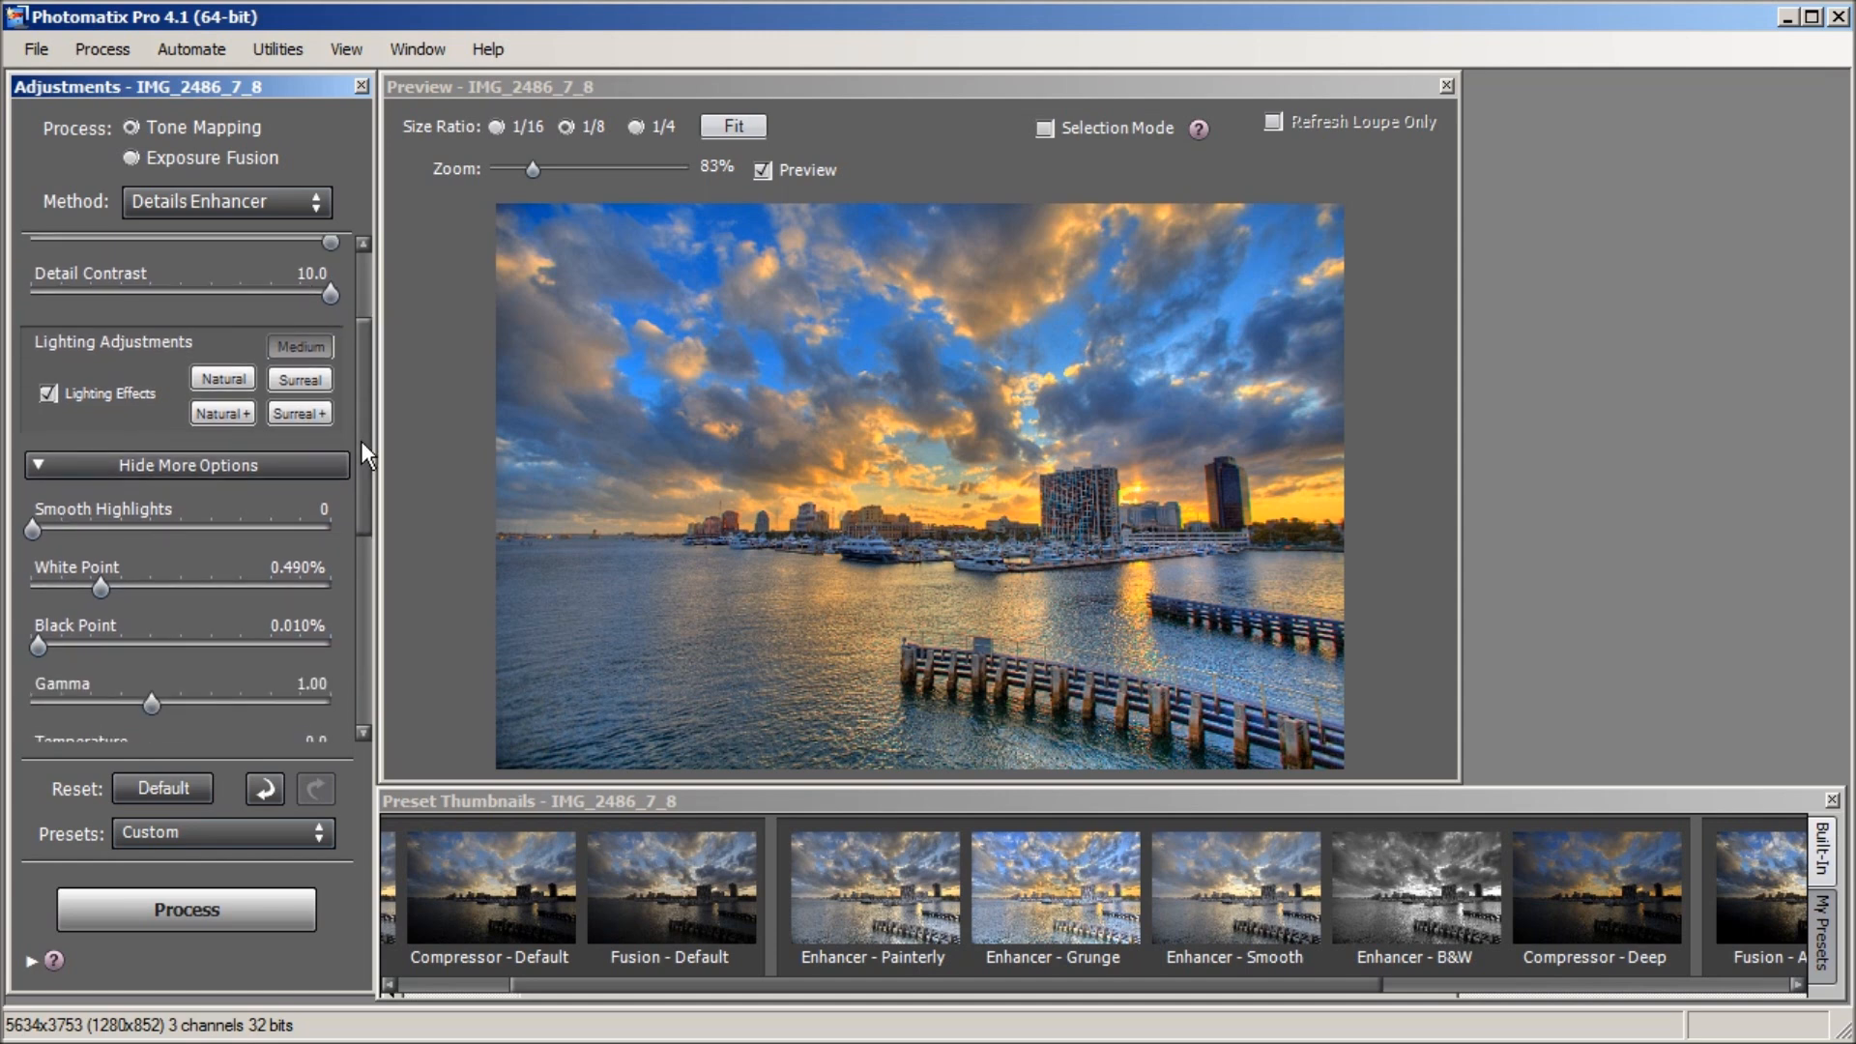
pyautogui.click(213, 415)
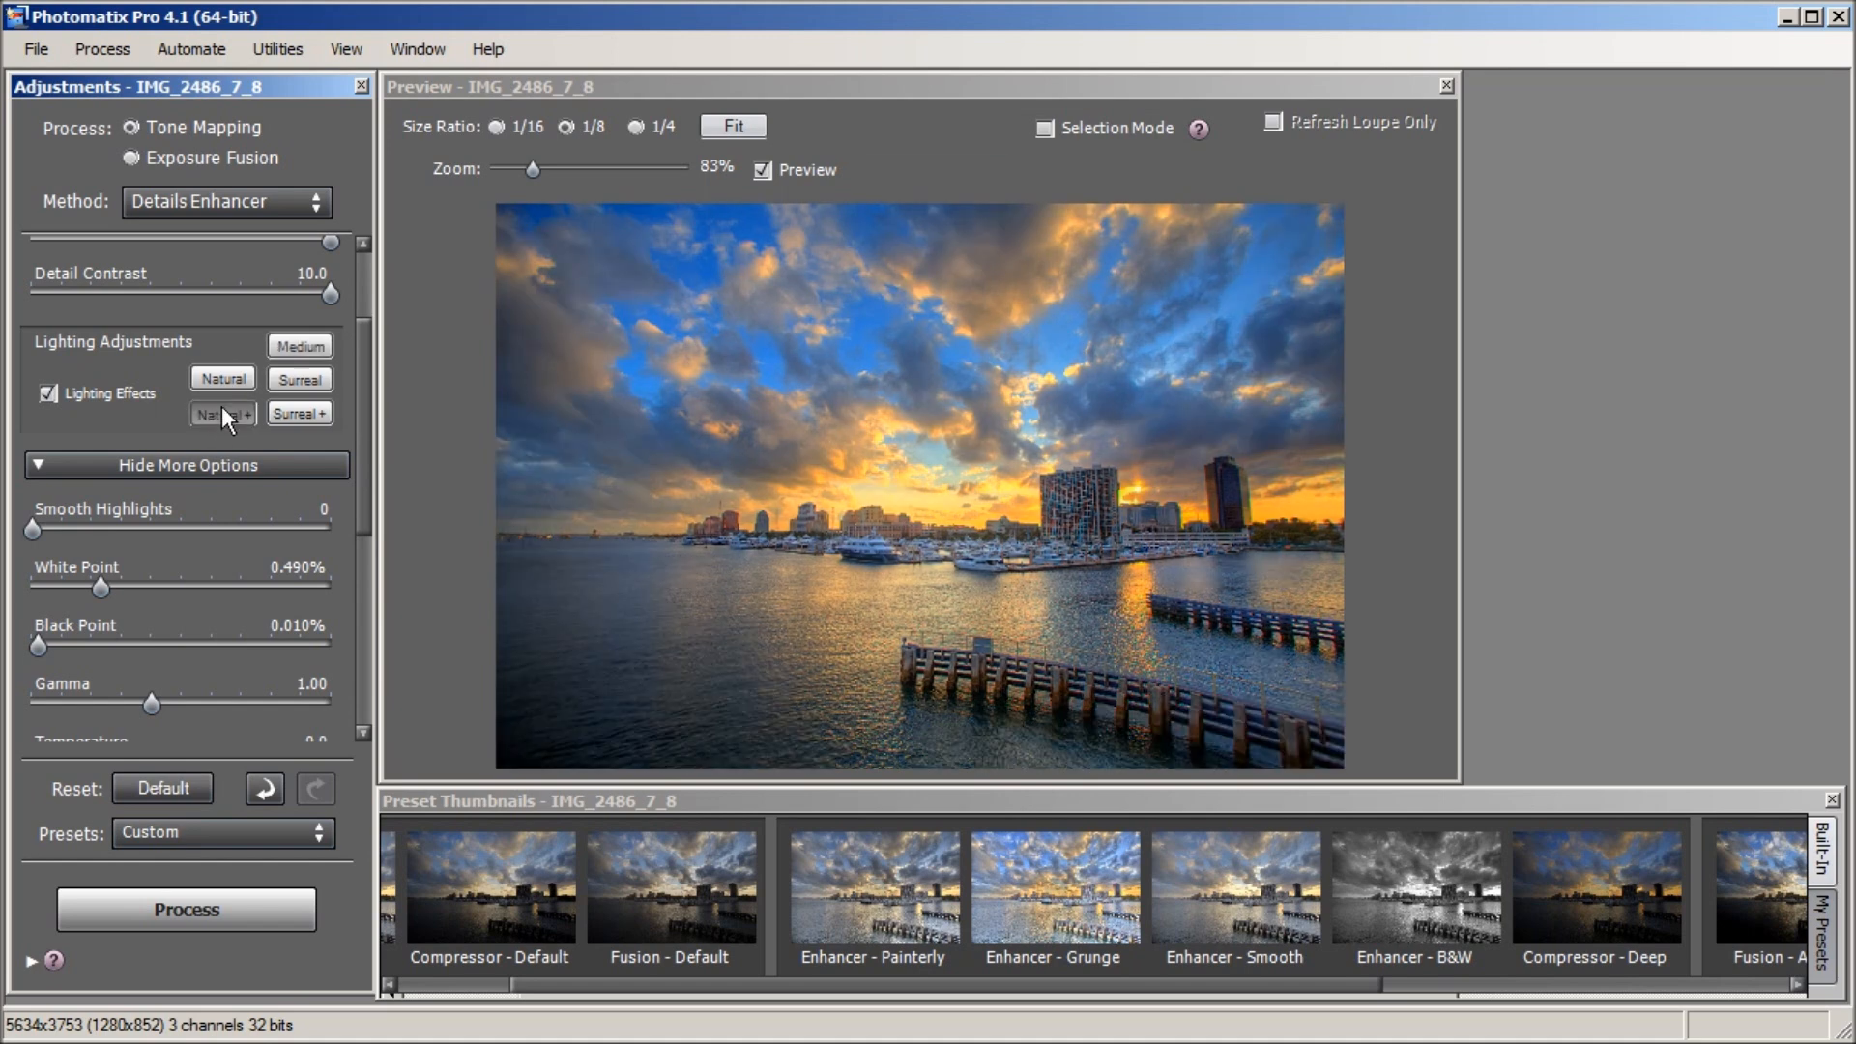
pyautogui.click(304, 346)
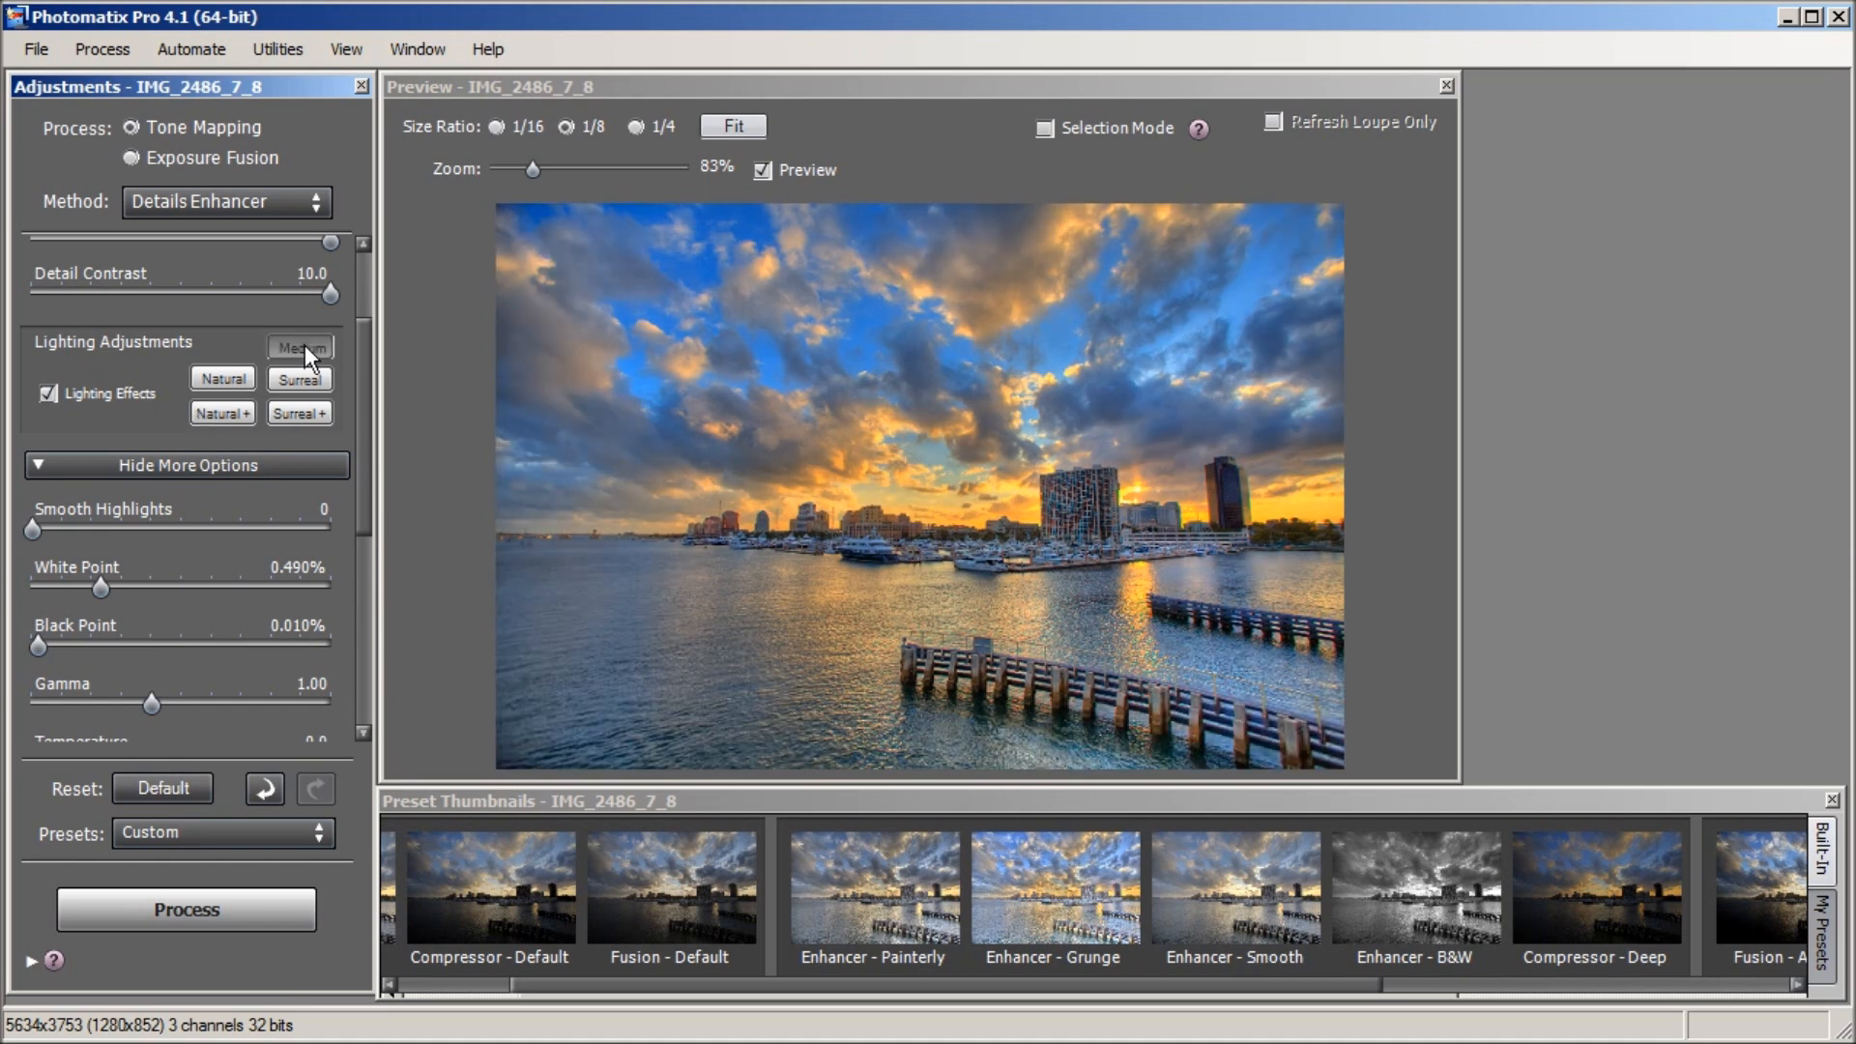
pyautogui.click(299, 380)
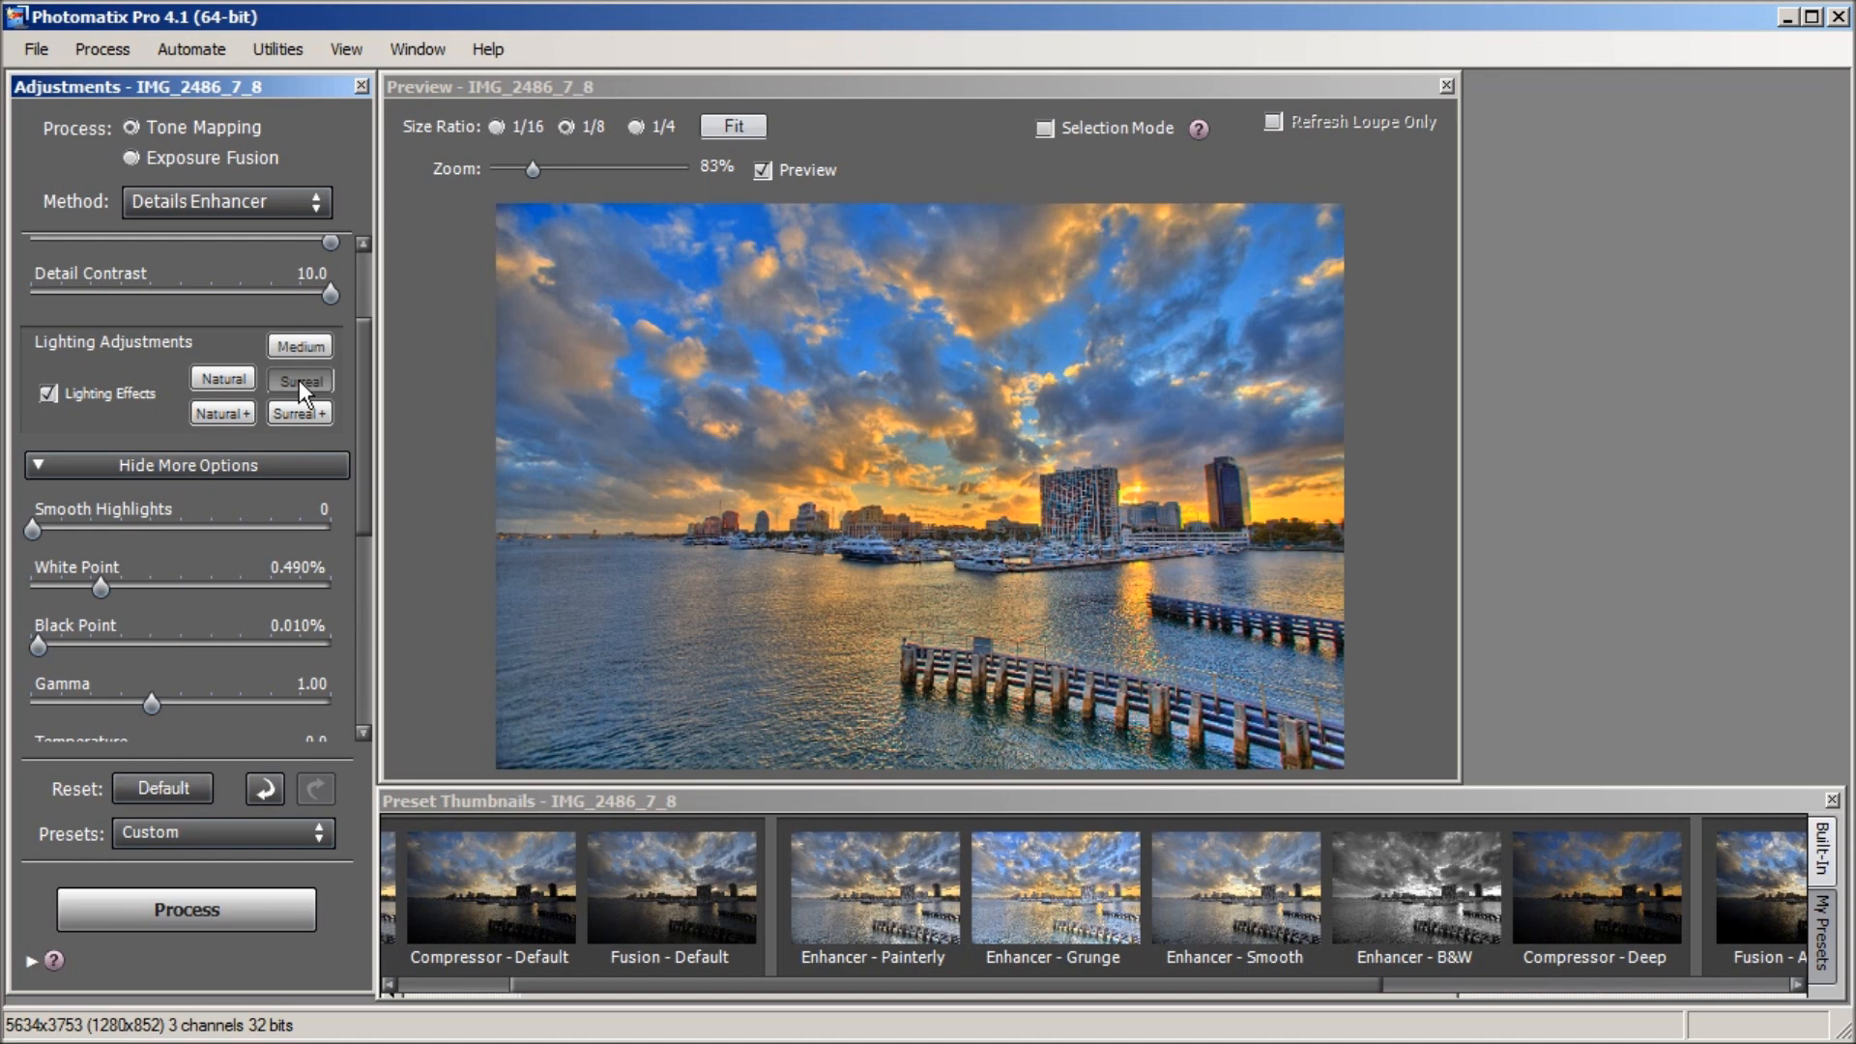
pyautogui.click(294, 346)
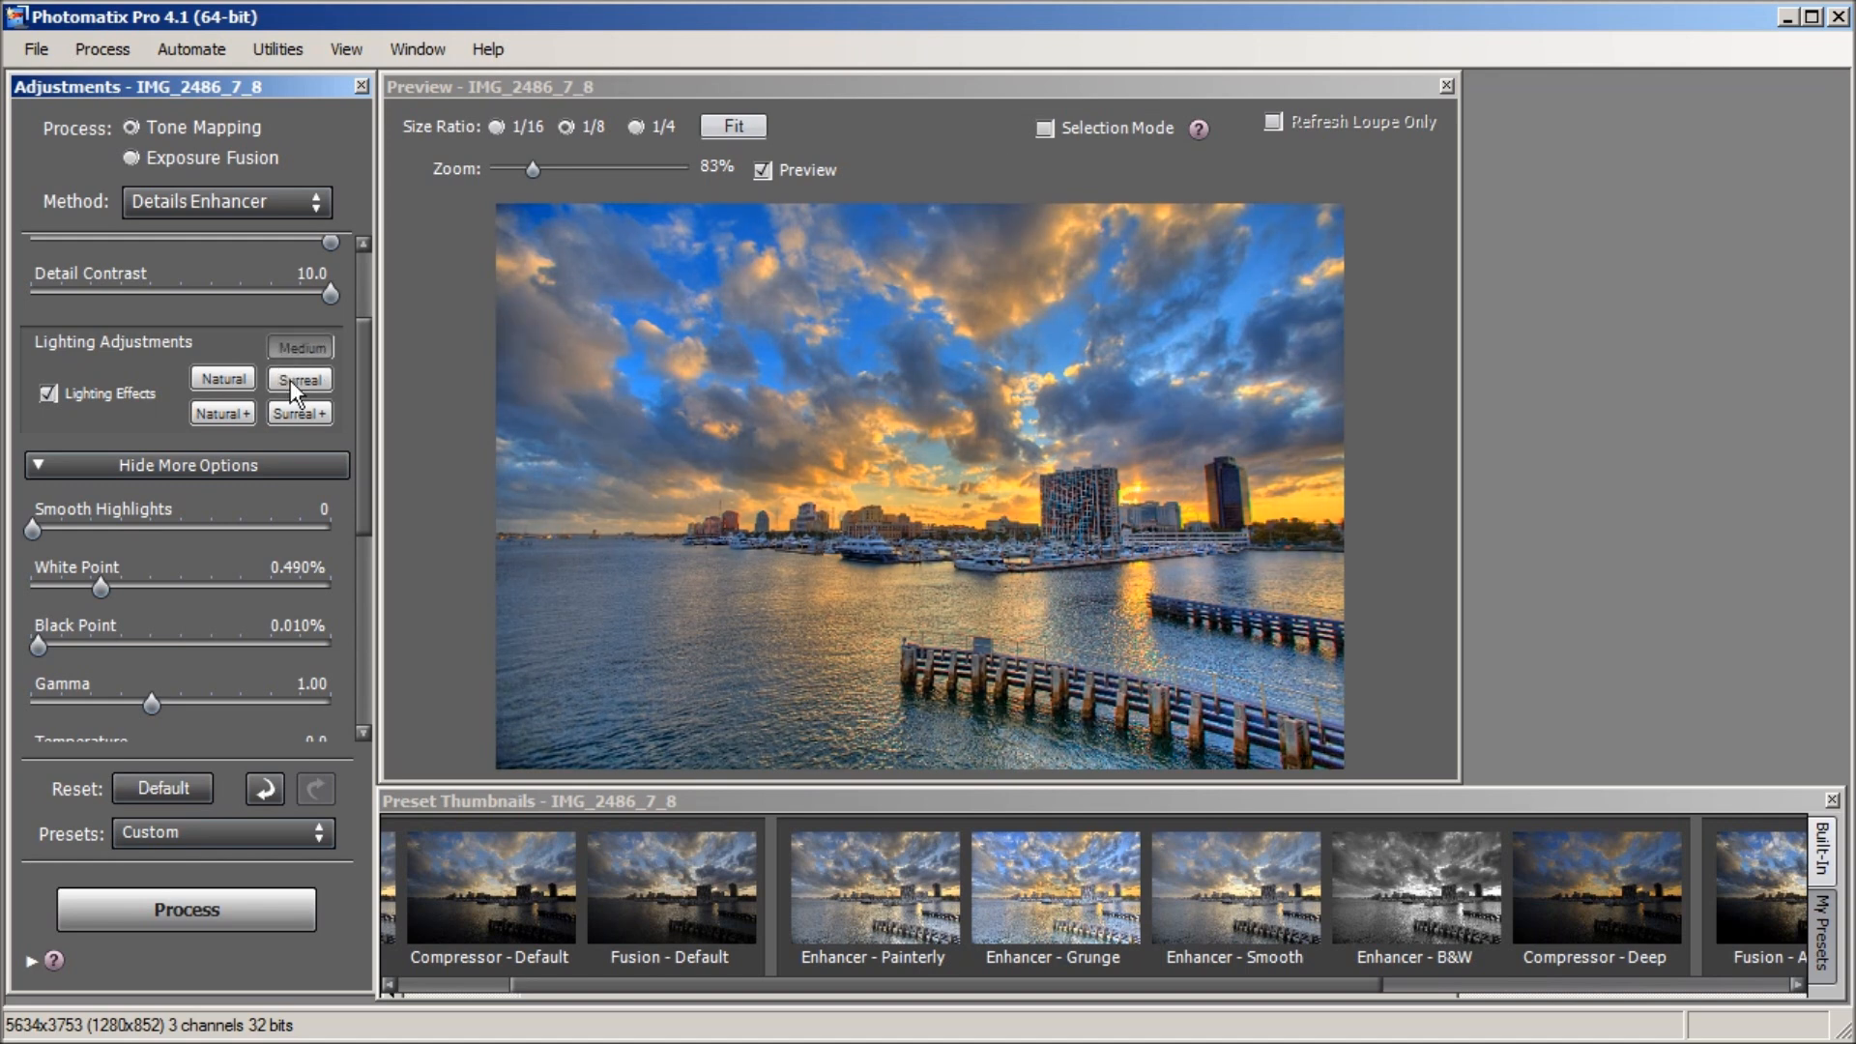
pyautogui.click(290, 380)
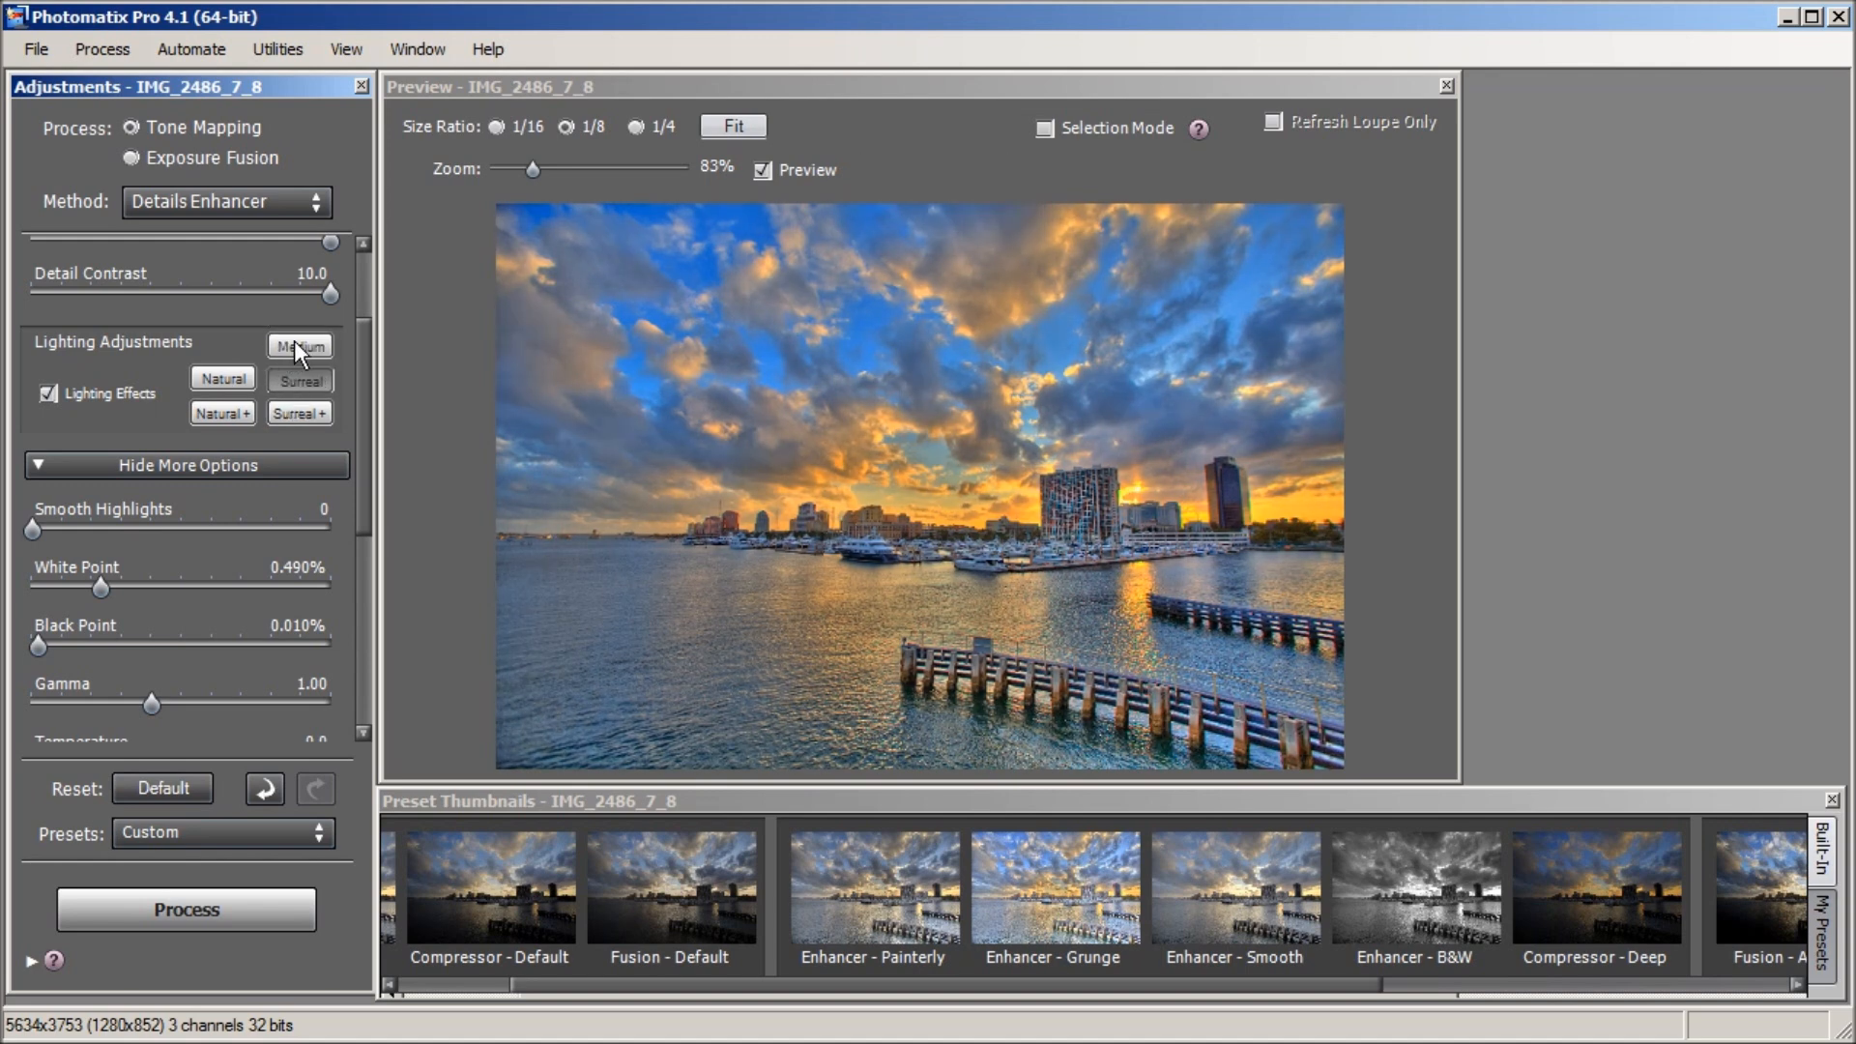
pyautogui.click(294, 344)
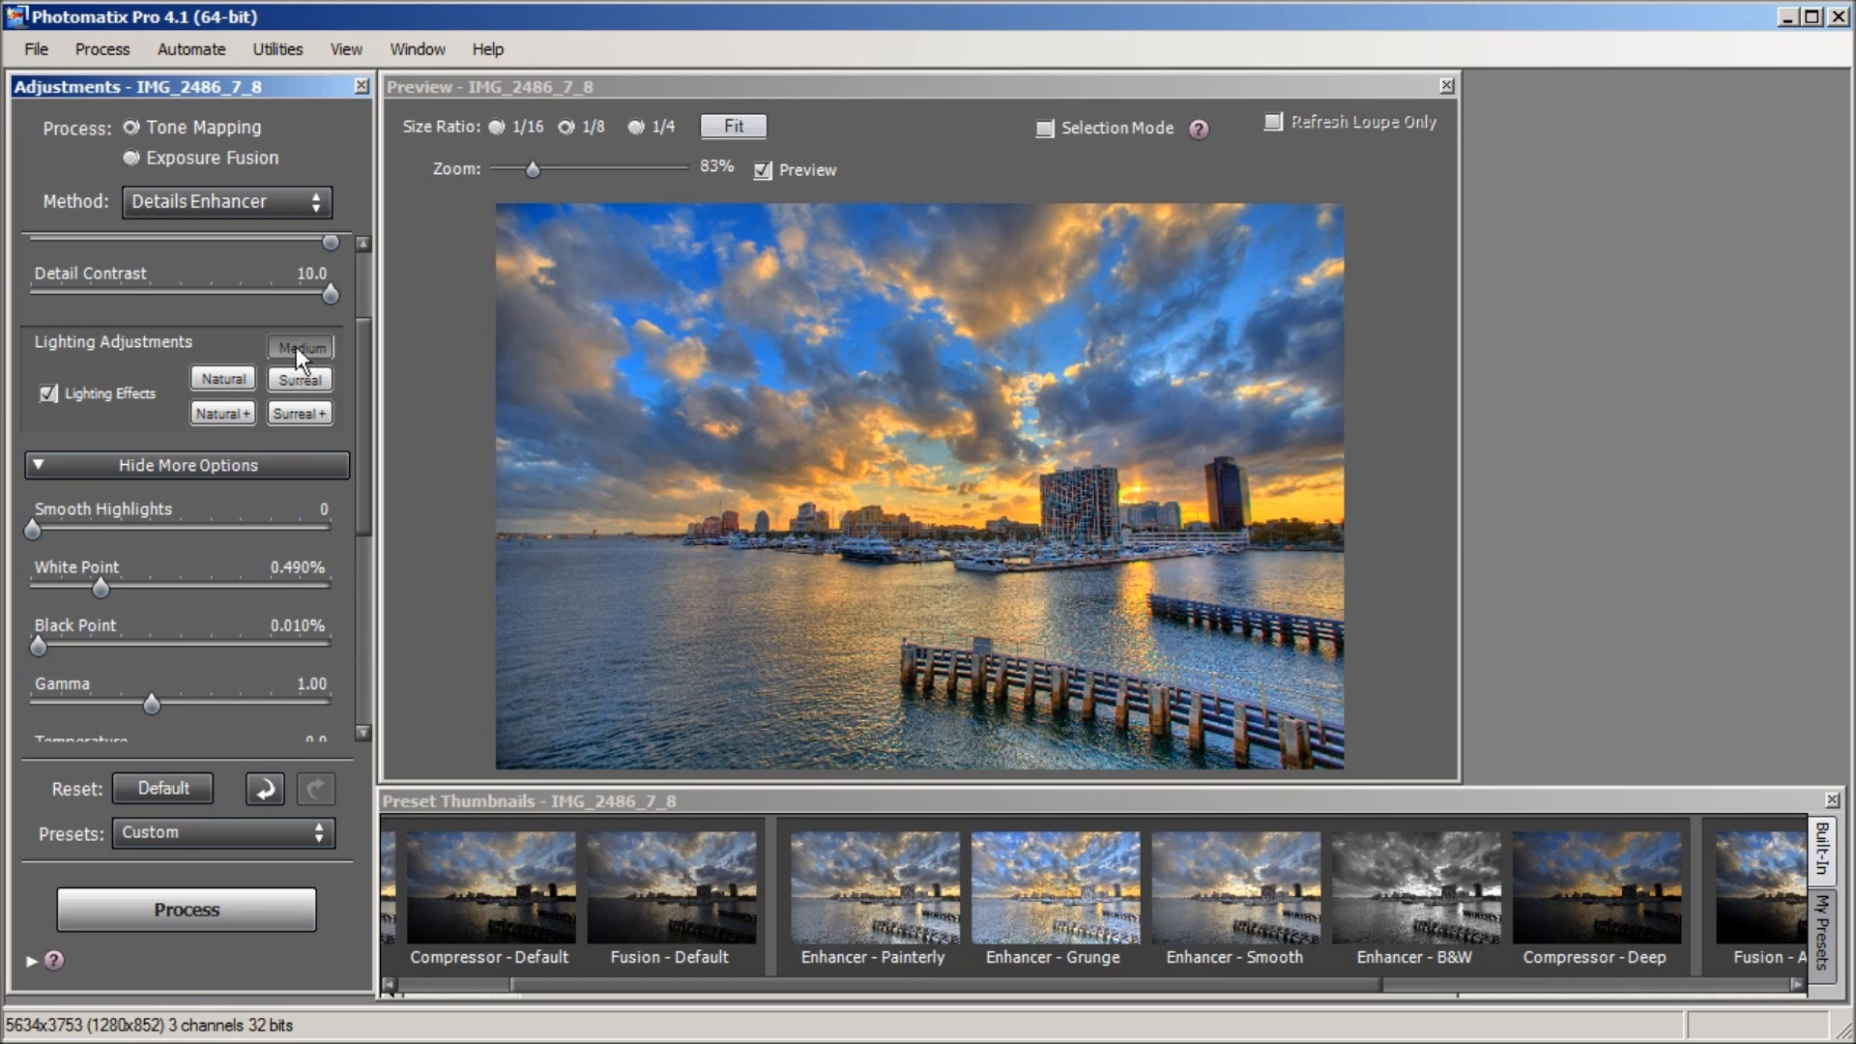
# Set Smooth Highlights to 1, White Point to 1.726%, Black Point to 0.075% and Gamma to 0.92.
pyautogui.scroll(-5, 340, 497)
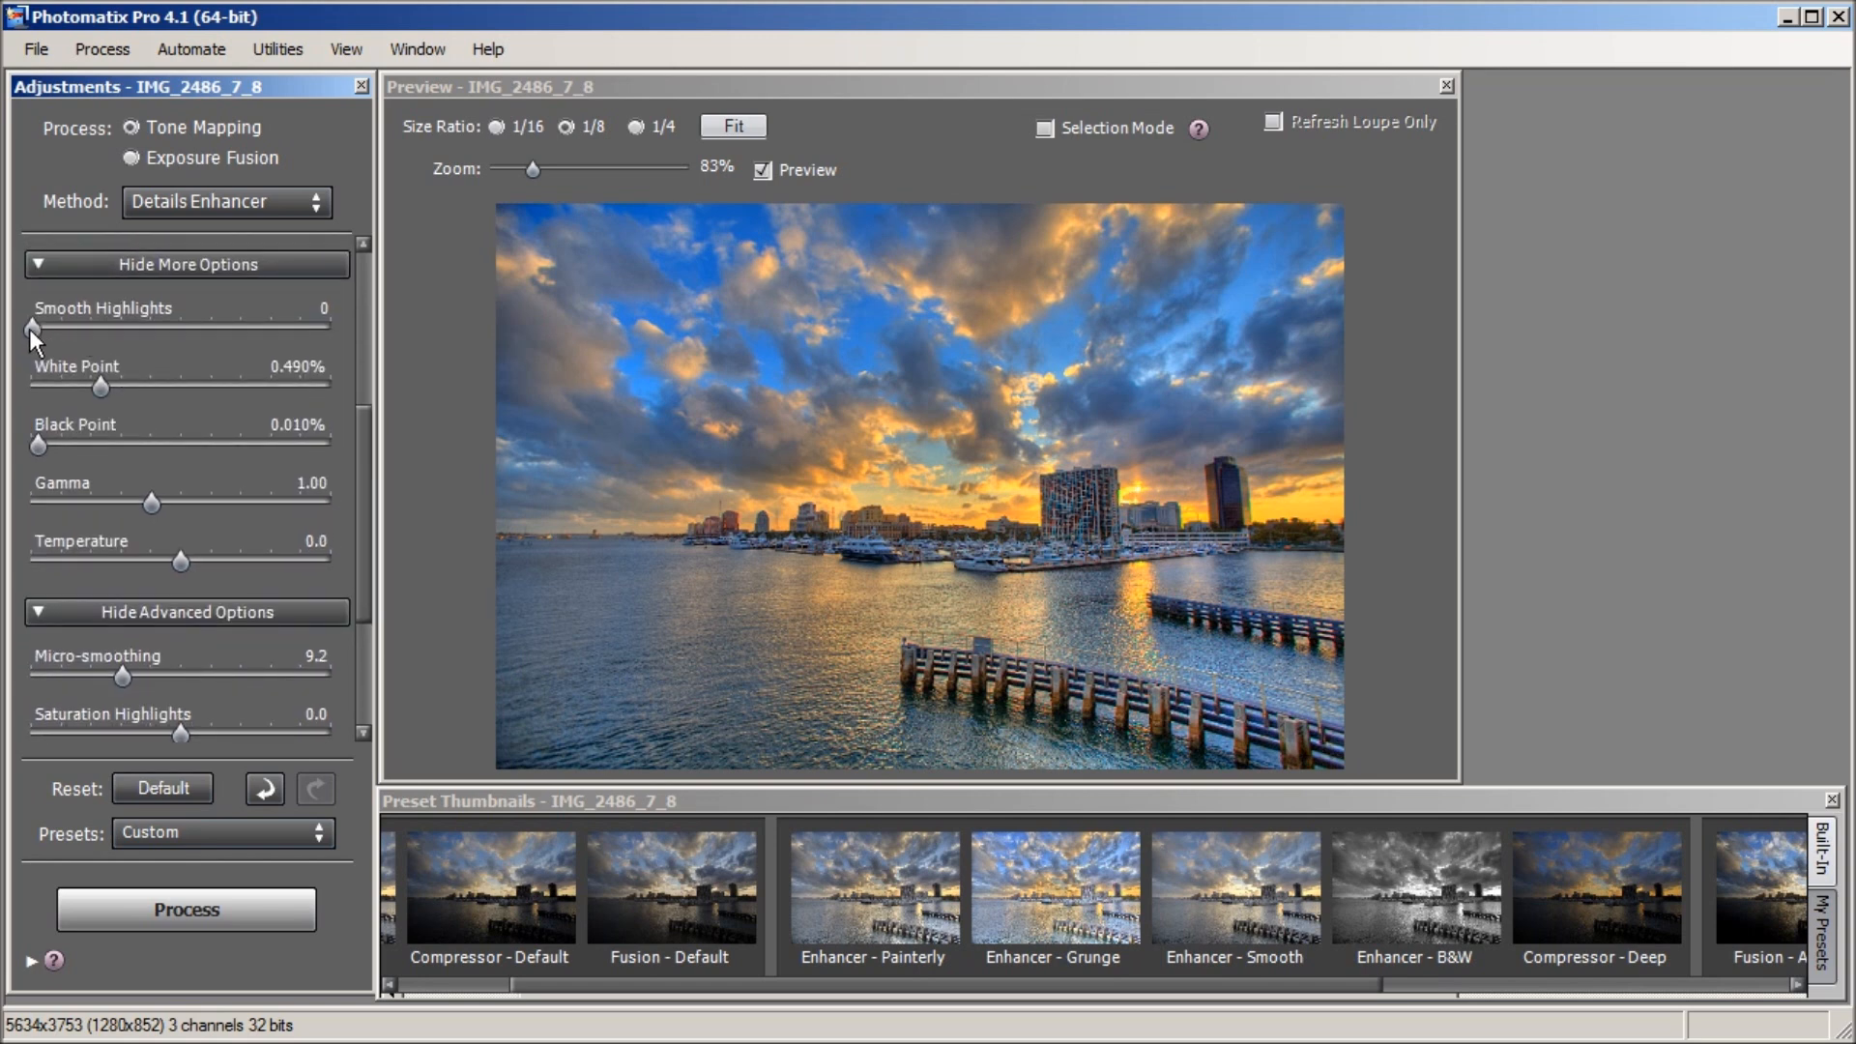
pyautogui.moveTo(29, 329)
pyautogui.mouseDown()
pyautogui.moveTo(79, 327)
pyautogui.moveTo(22, 322)
pyautogui.mouseUp()
pyautogui.moveTo(91, 385); pyautogui.dragTo(176, 391)
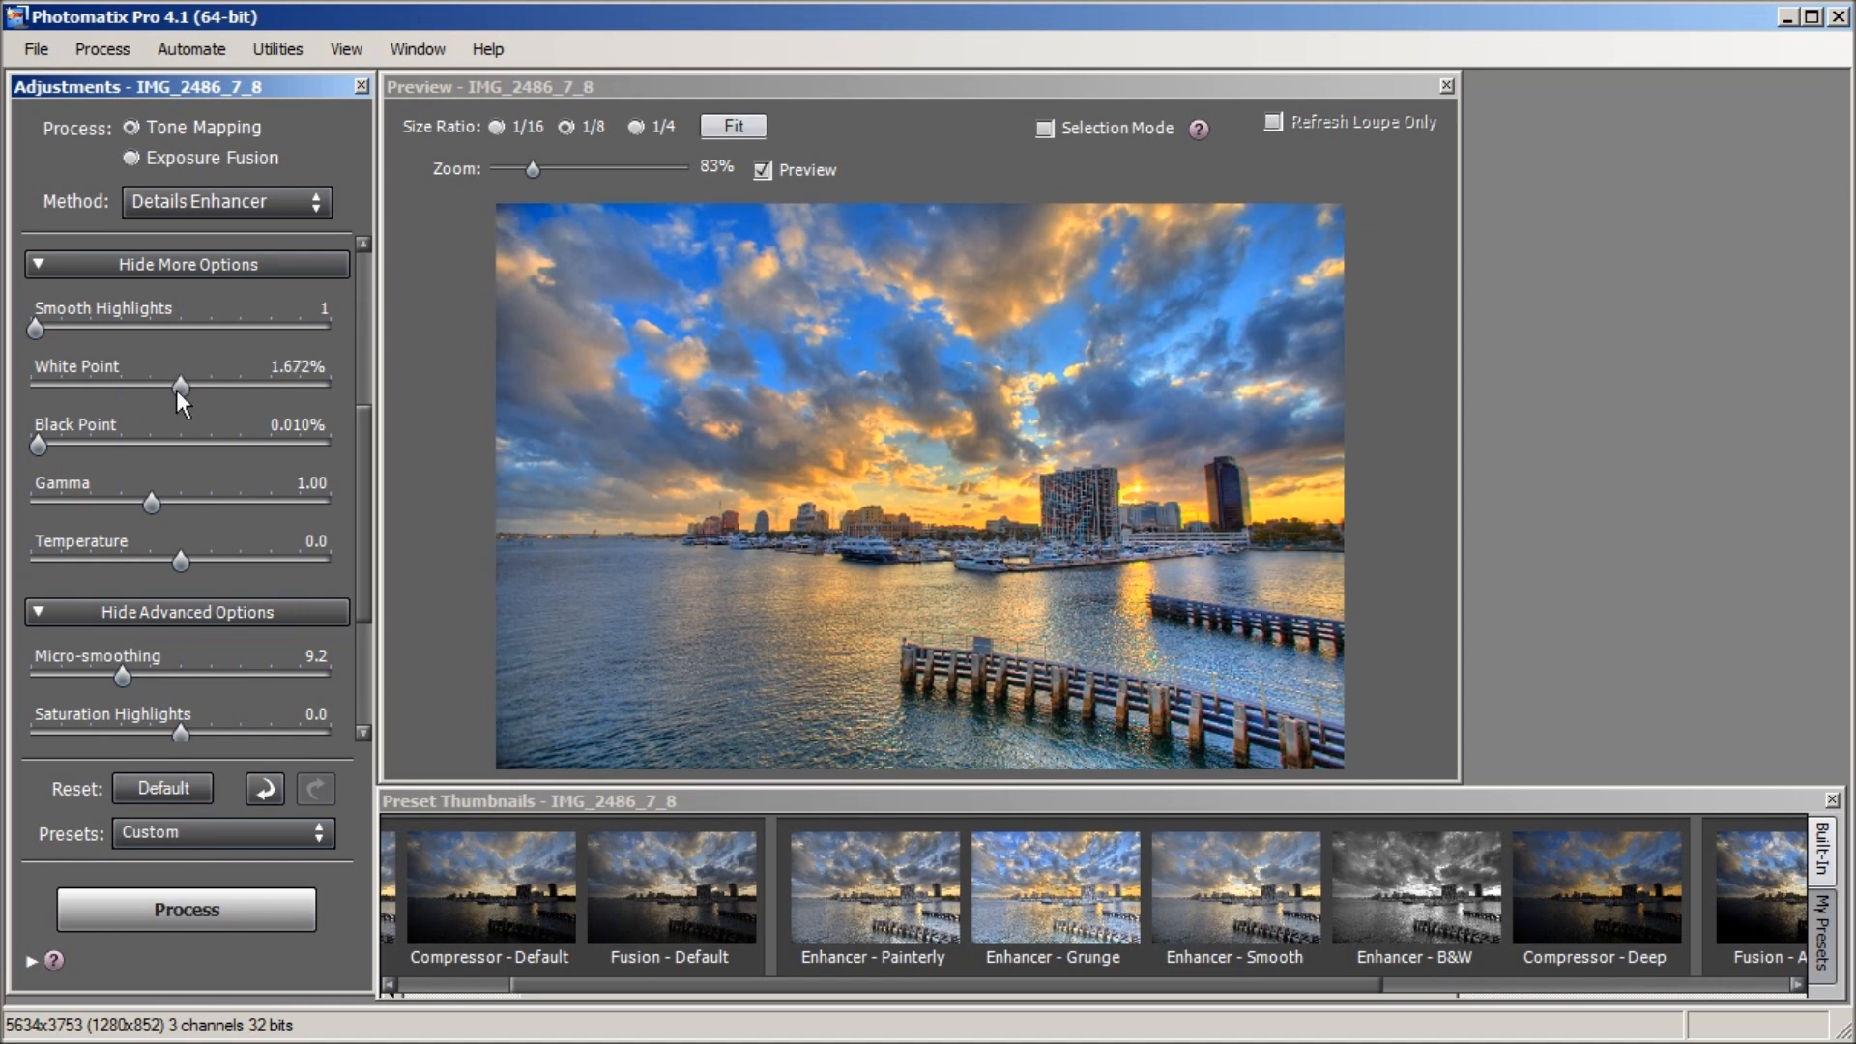
pyautogui.moveTo(175, 391); pyautogui.dragTo(183, 393)
pyautogui.moveTo(41, 447); pyautogui.dragTo(55, 450)
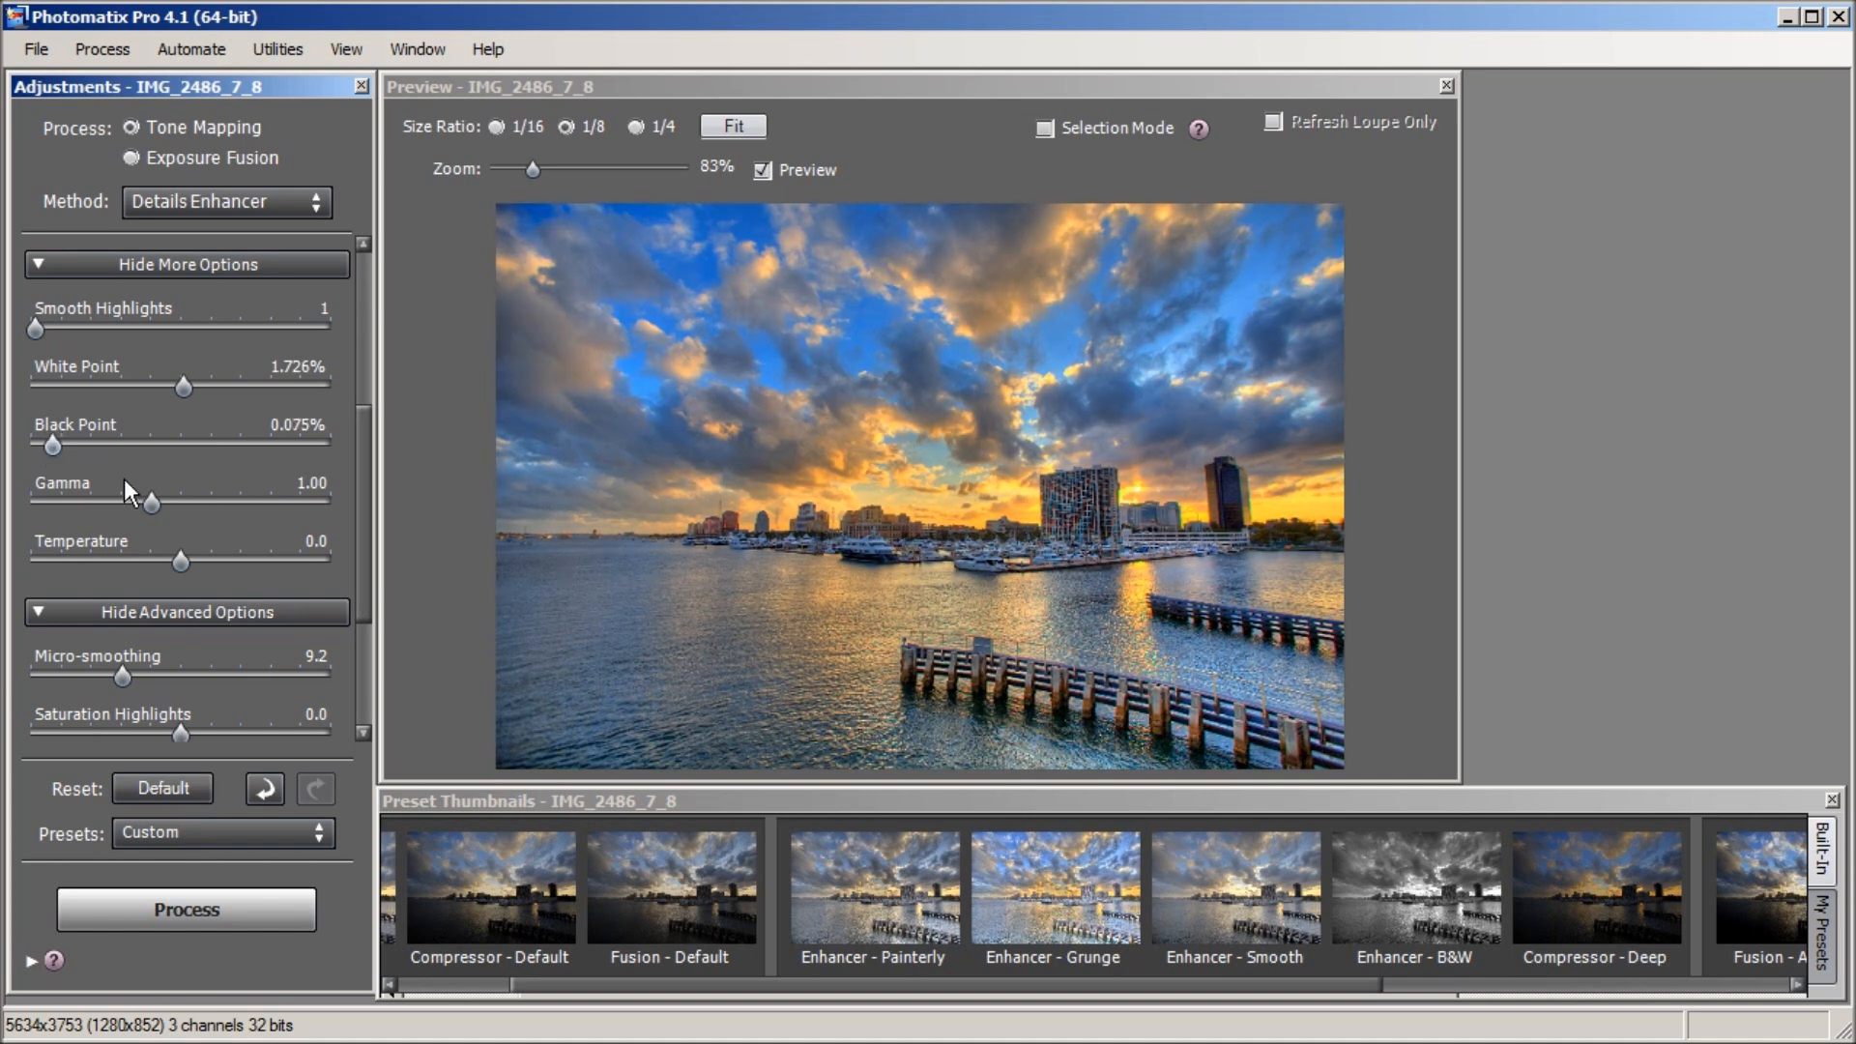
pyautogui.moveTo(146, 502); pyautogui.dragTo(153, 502)
# Try a Temperature of 5.3 on the image and set it back to 0.0.
pyautogui.scroll(-4, 358, 464)
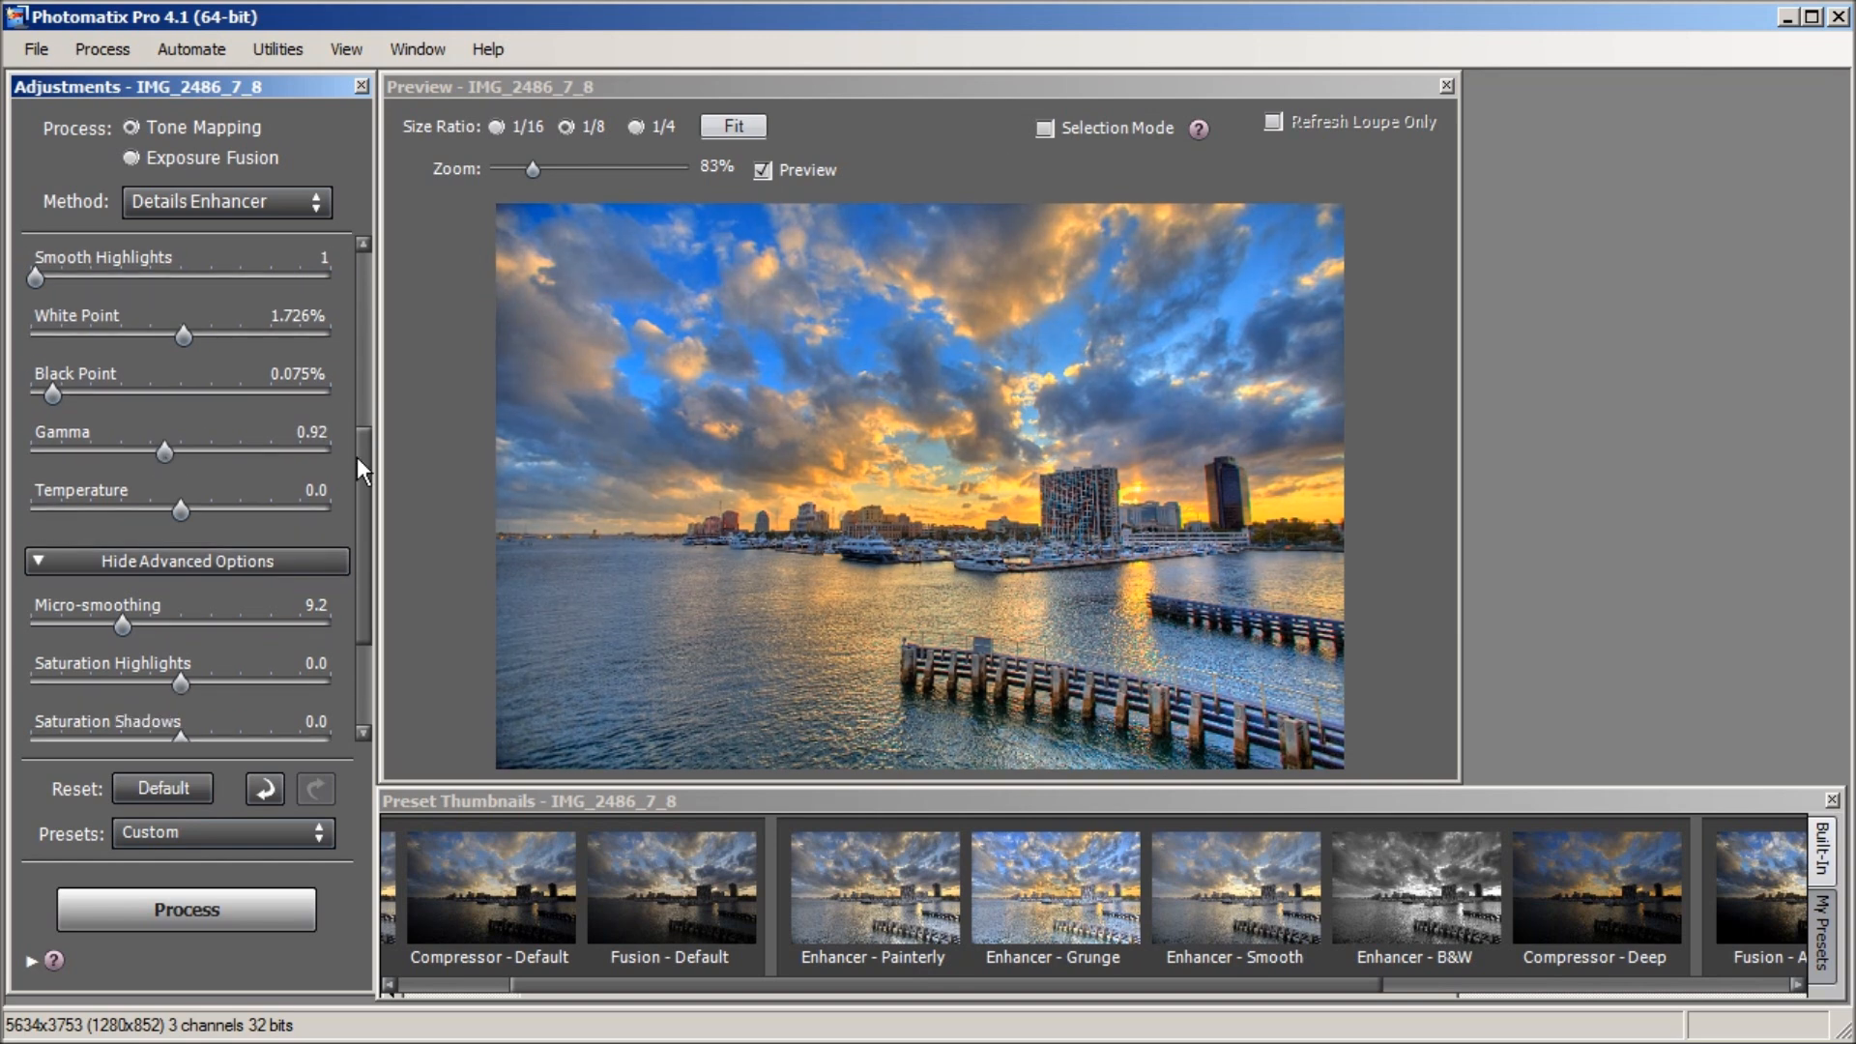
pyautogui.moveTo(79, 335); pyautogui.dragTo(256, 338)
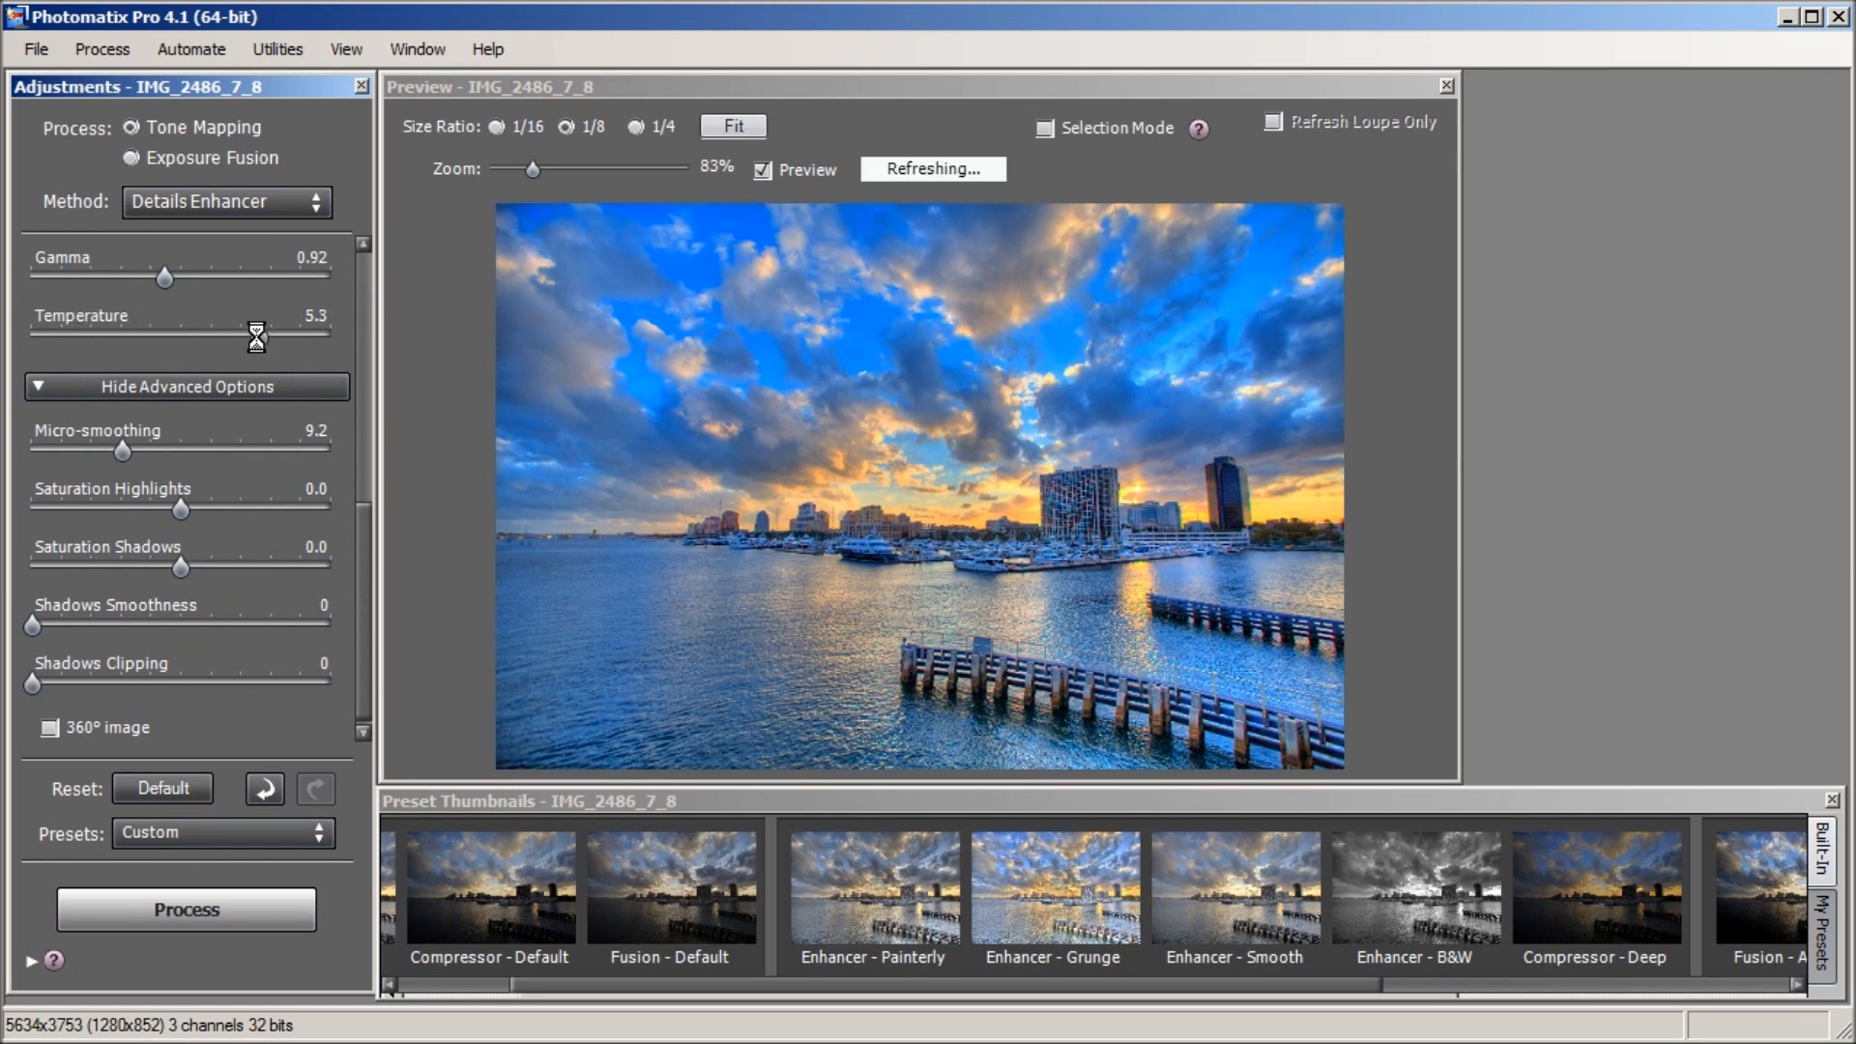
pyautogui.moveTo(257, 335); pyautogui.dragTo(201, 339)
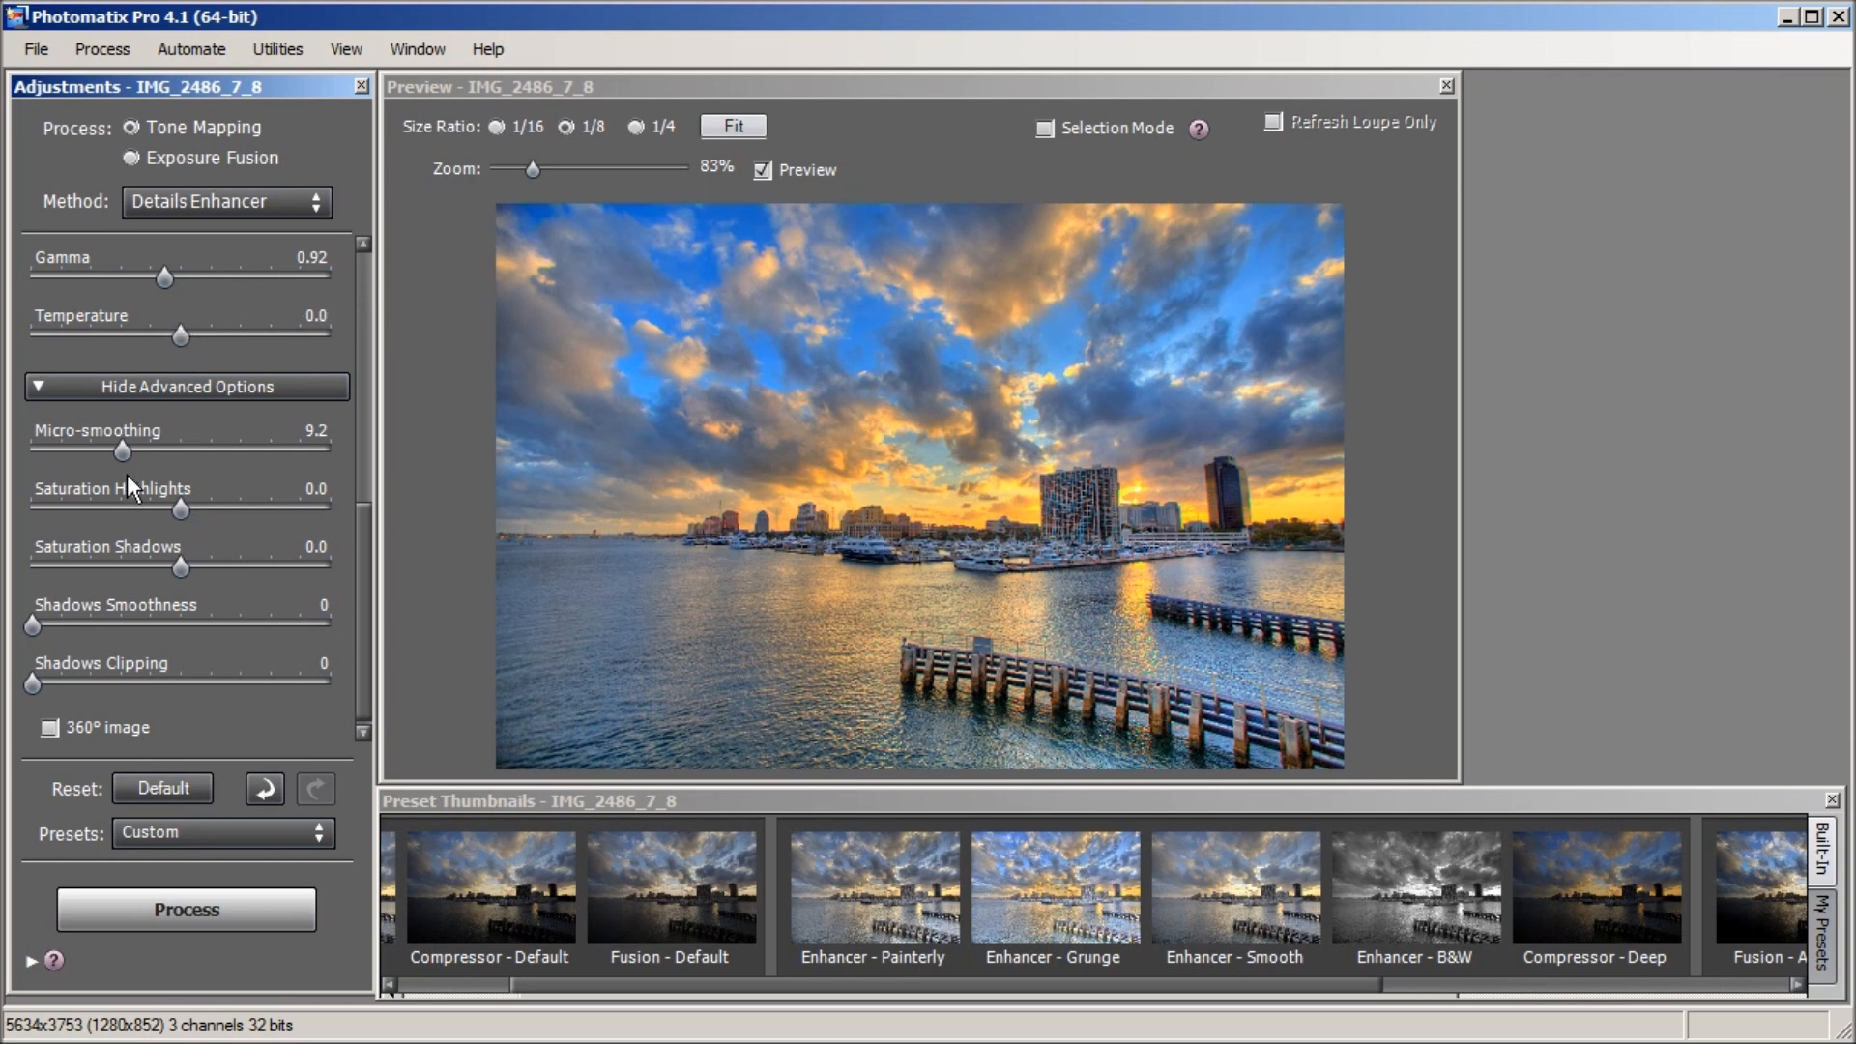
pyautogui.moveTo(355, 522); pyautogui.dragTo(346, 534)
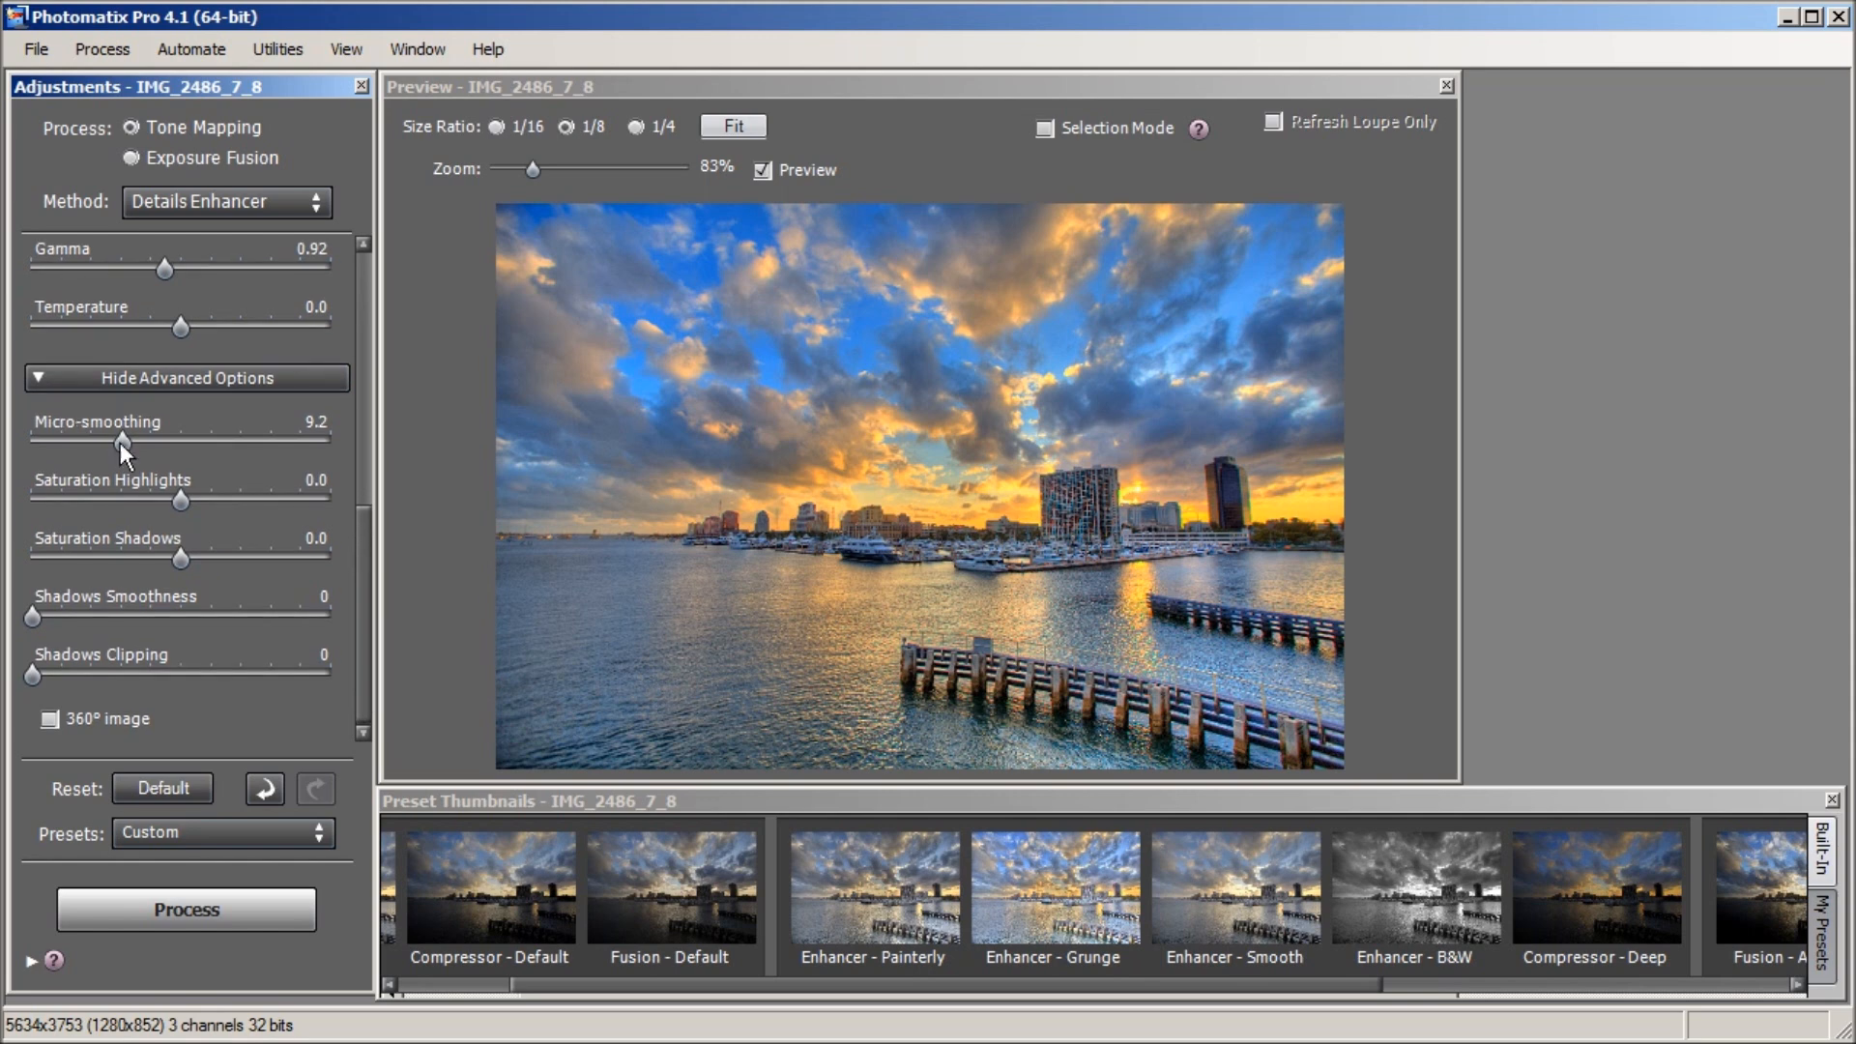
# Set Micro-smoothing to 5.8, and try a higher Saturation Highlights value before returning it to 0.0.
pyautogui.moveTo(120, 441); pyautogui.dragTo(87, 441)
pyautogui.moveTo(182, 501); pyautogui.dragTo(329, 498)
pyautogui.moveTo(188, 507); pyautogui.dragTo(179, 507)
# Try a higher Saturation Shadows value on the image and set it back to 0.0.
pyautogui.scroll(5, 354, 481)
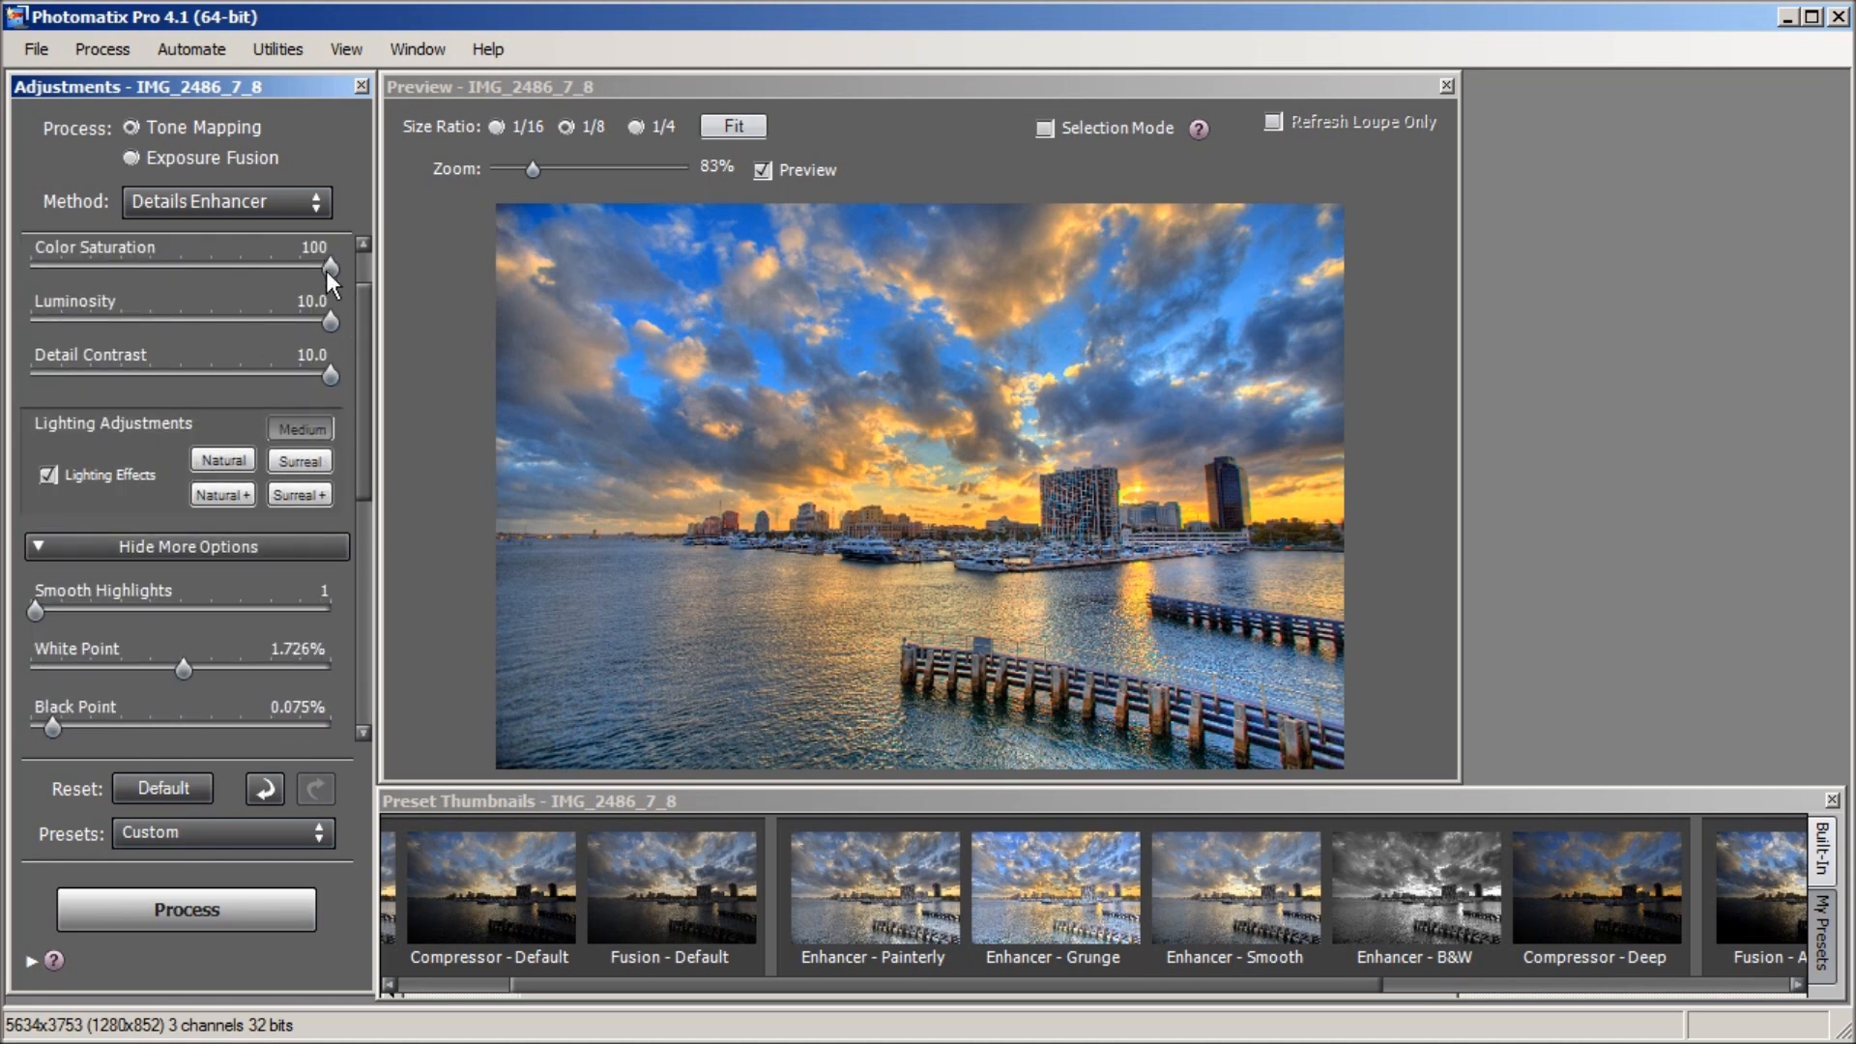
pyautogui.moveTo(364, 350); pyautogui.dragTo(350, 588)
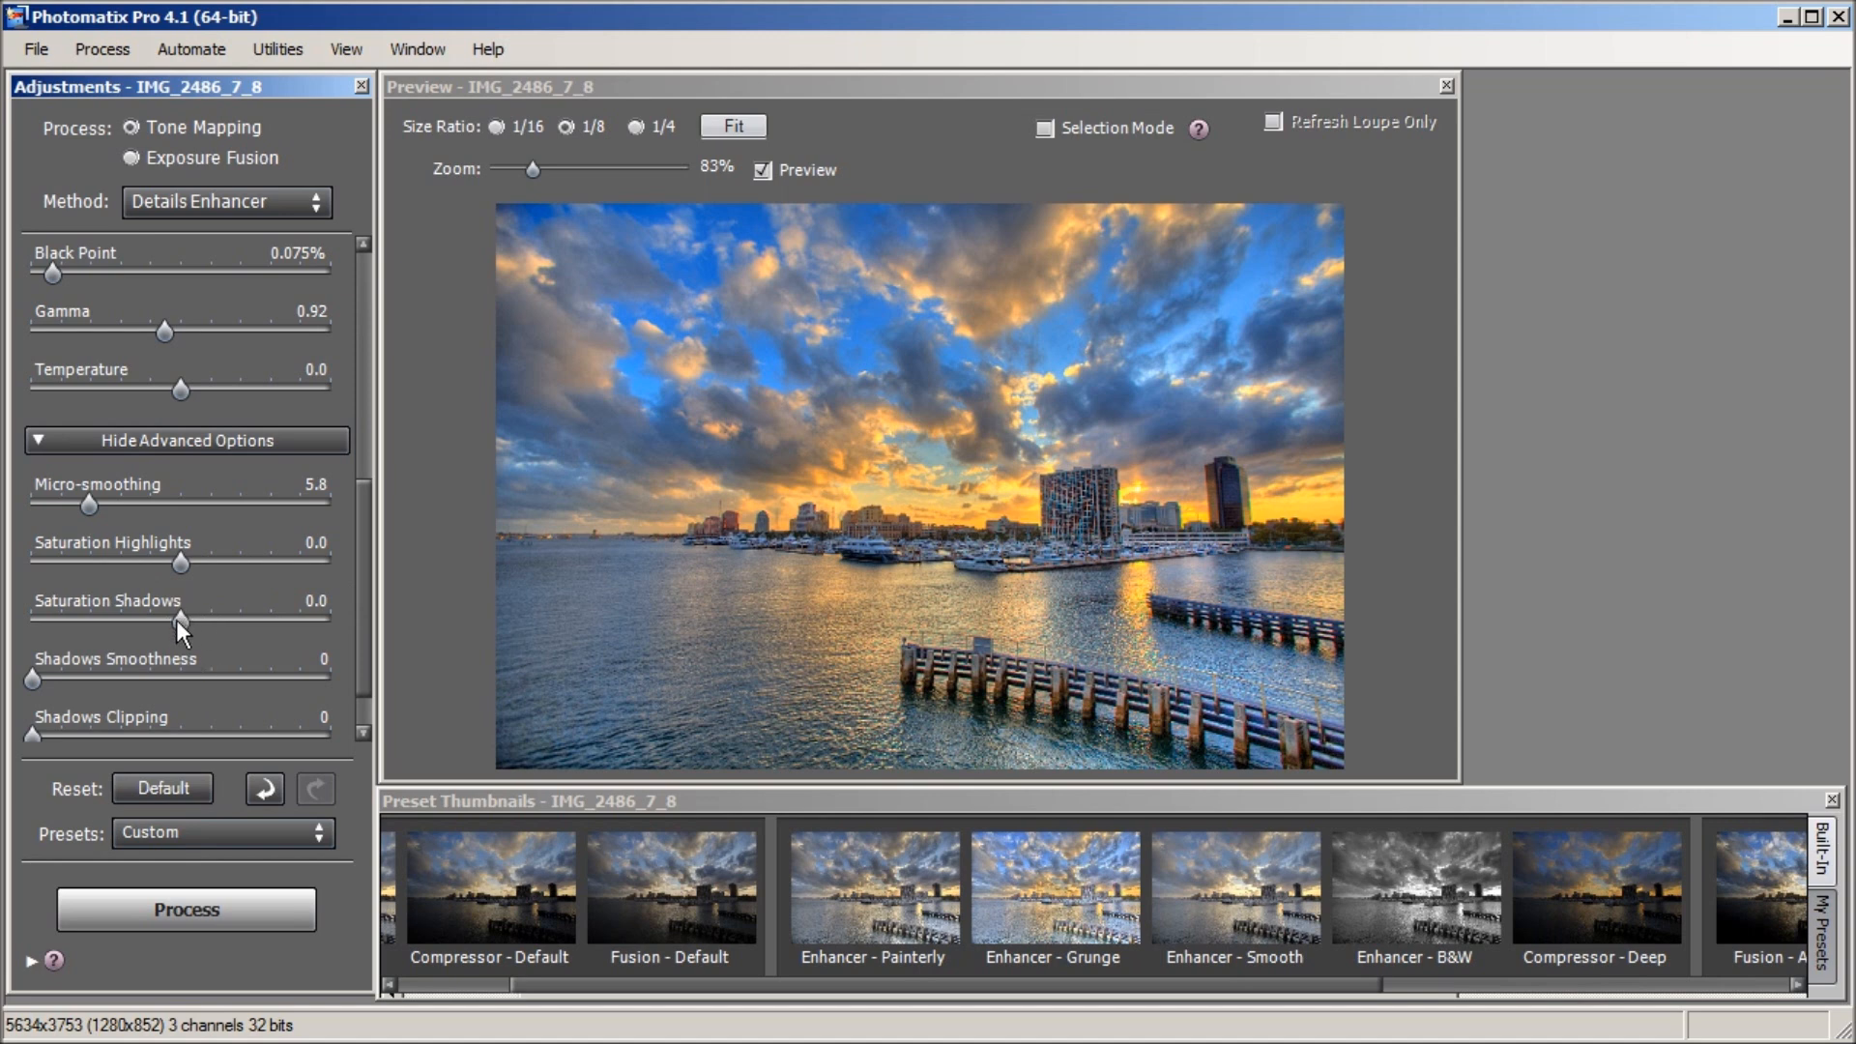
pyautogui.moveTo(176, 619); pyautogui.dragTo(329, 623)
# Set Shadows Smoothness to 19, leaving Shadows Clipping at 0.
pyautogui.moveTo(365, 647); pyautogui.dragTo(358, 722)
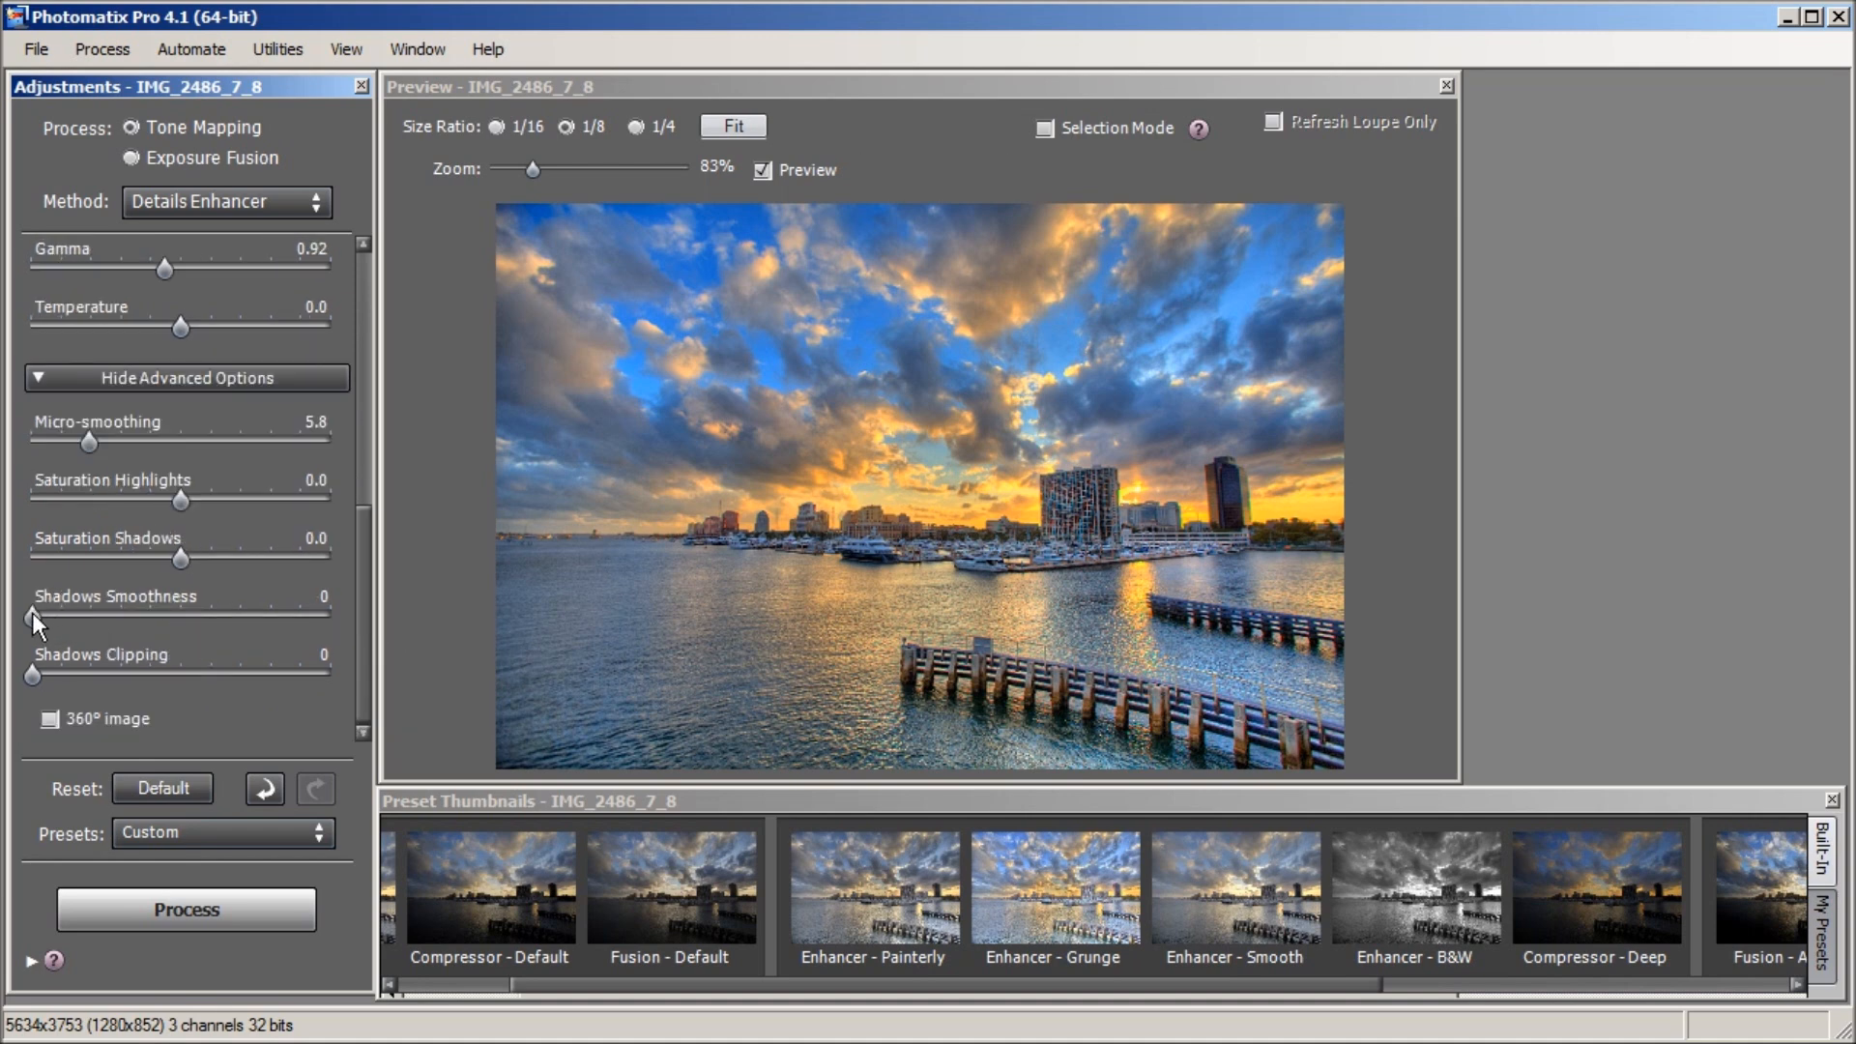
pyautogui.moveTo(32, 616); pyautogui.dragTo(87, 623)
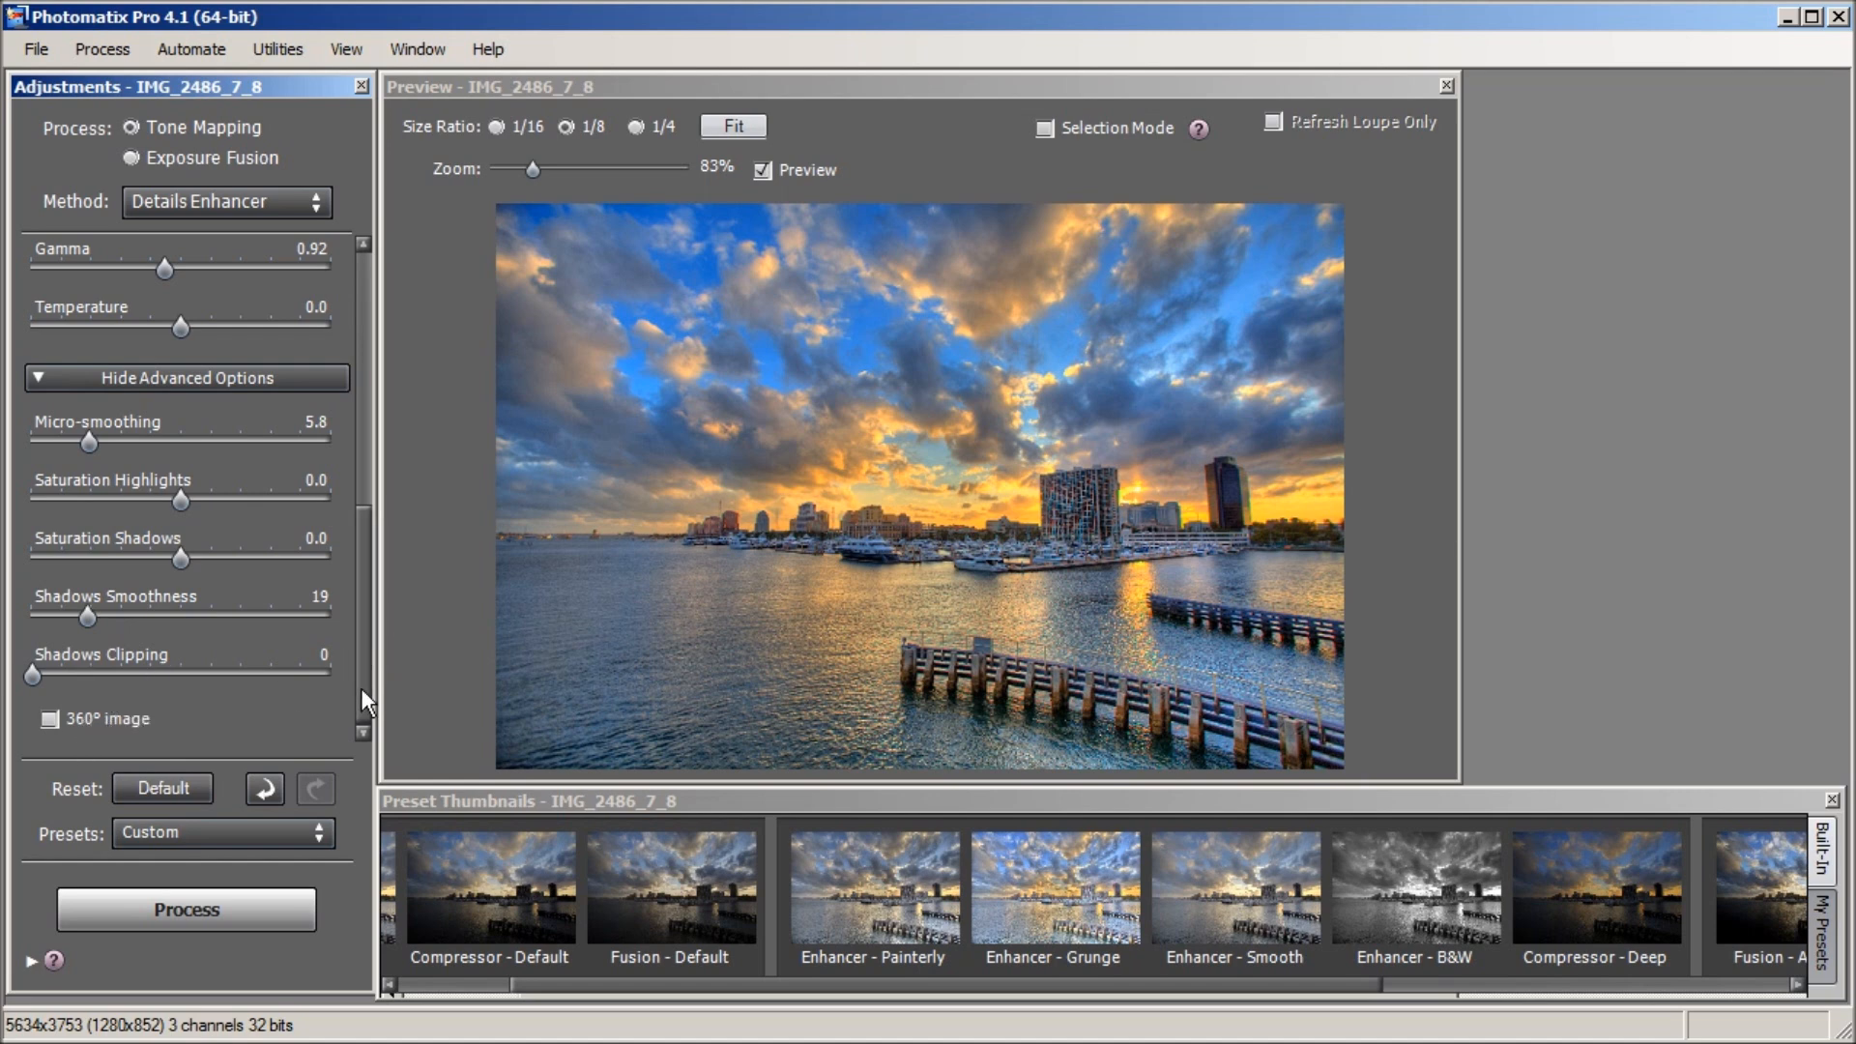
pyautogui.moveTo(362, 687); pyautogui.dragTo(333, 724)
# Check the available presets without changing the custom settings, and process the tone-mapped image.
pyautogui.click(224, 831)
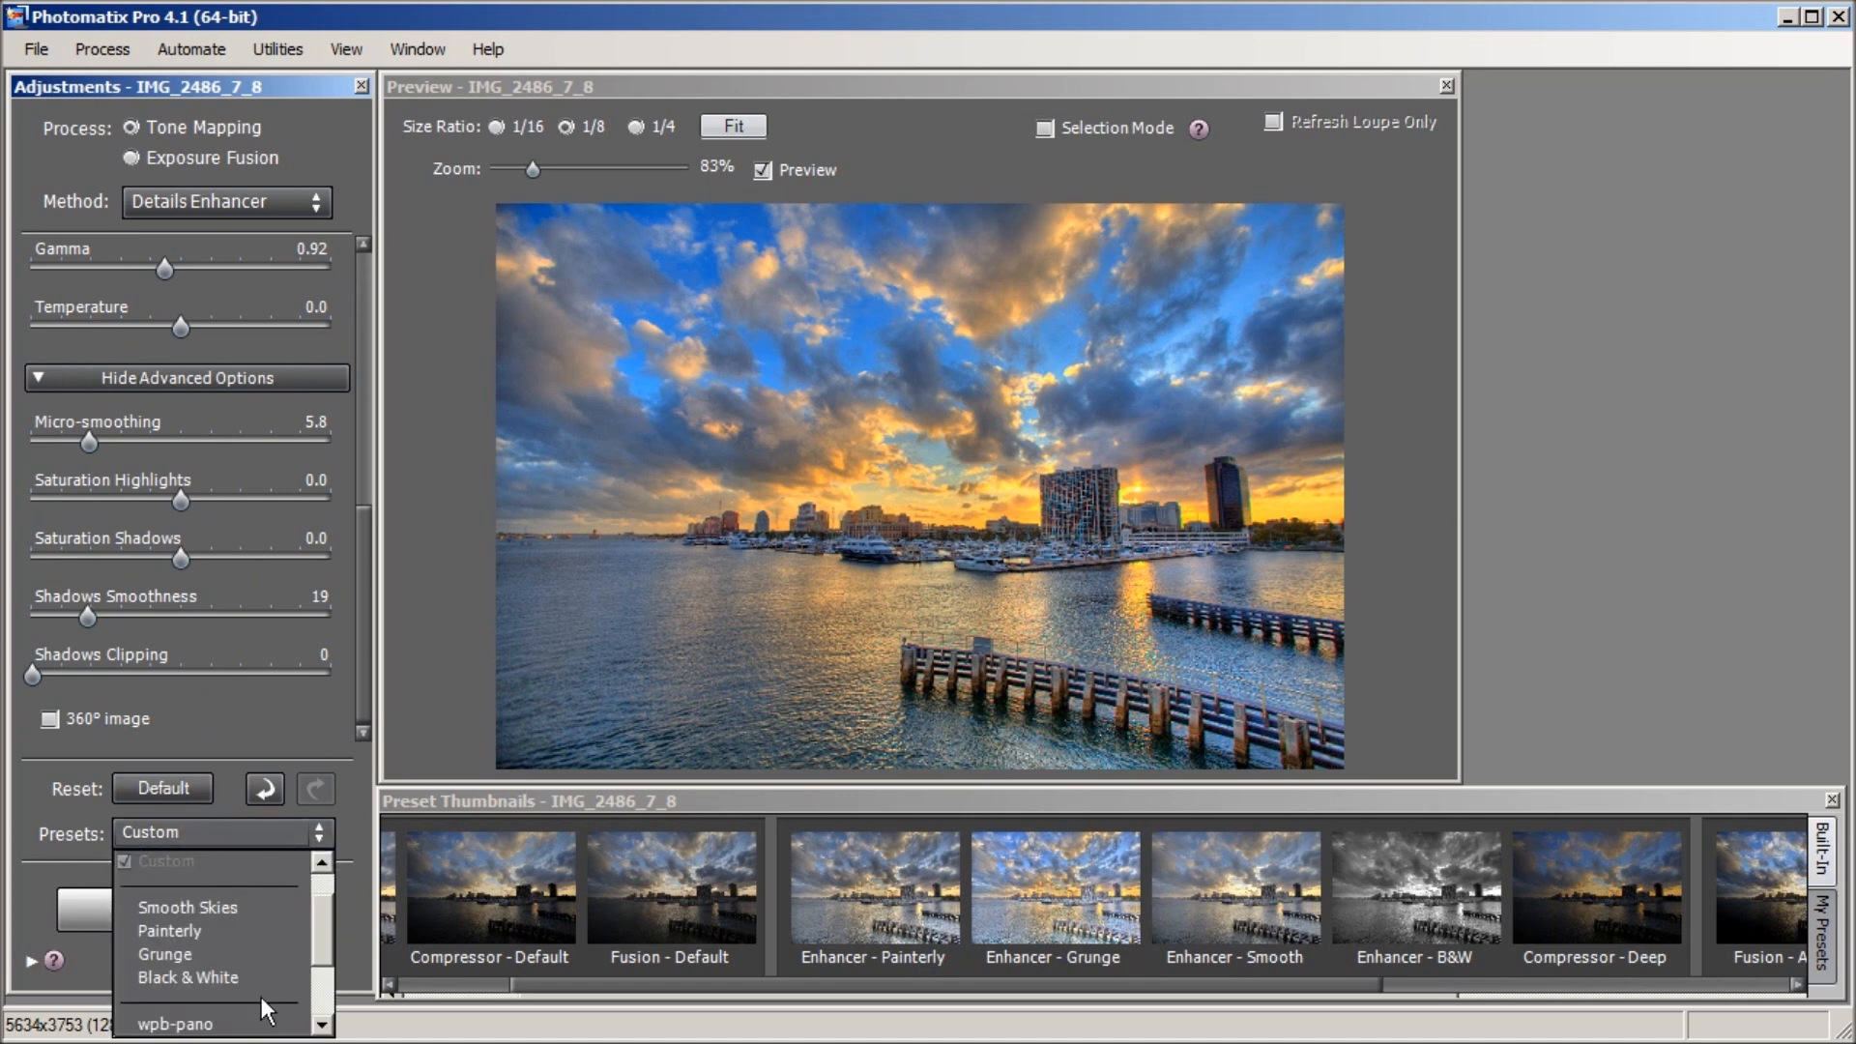
pyautogui.scroll(-2, 261, 996)
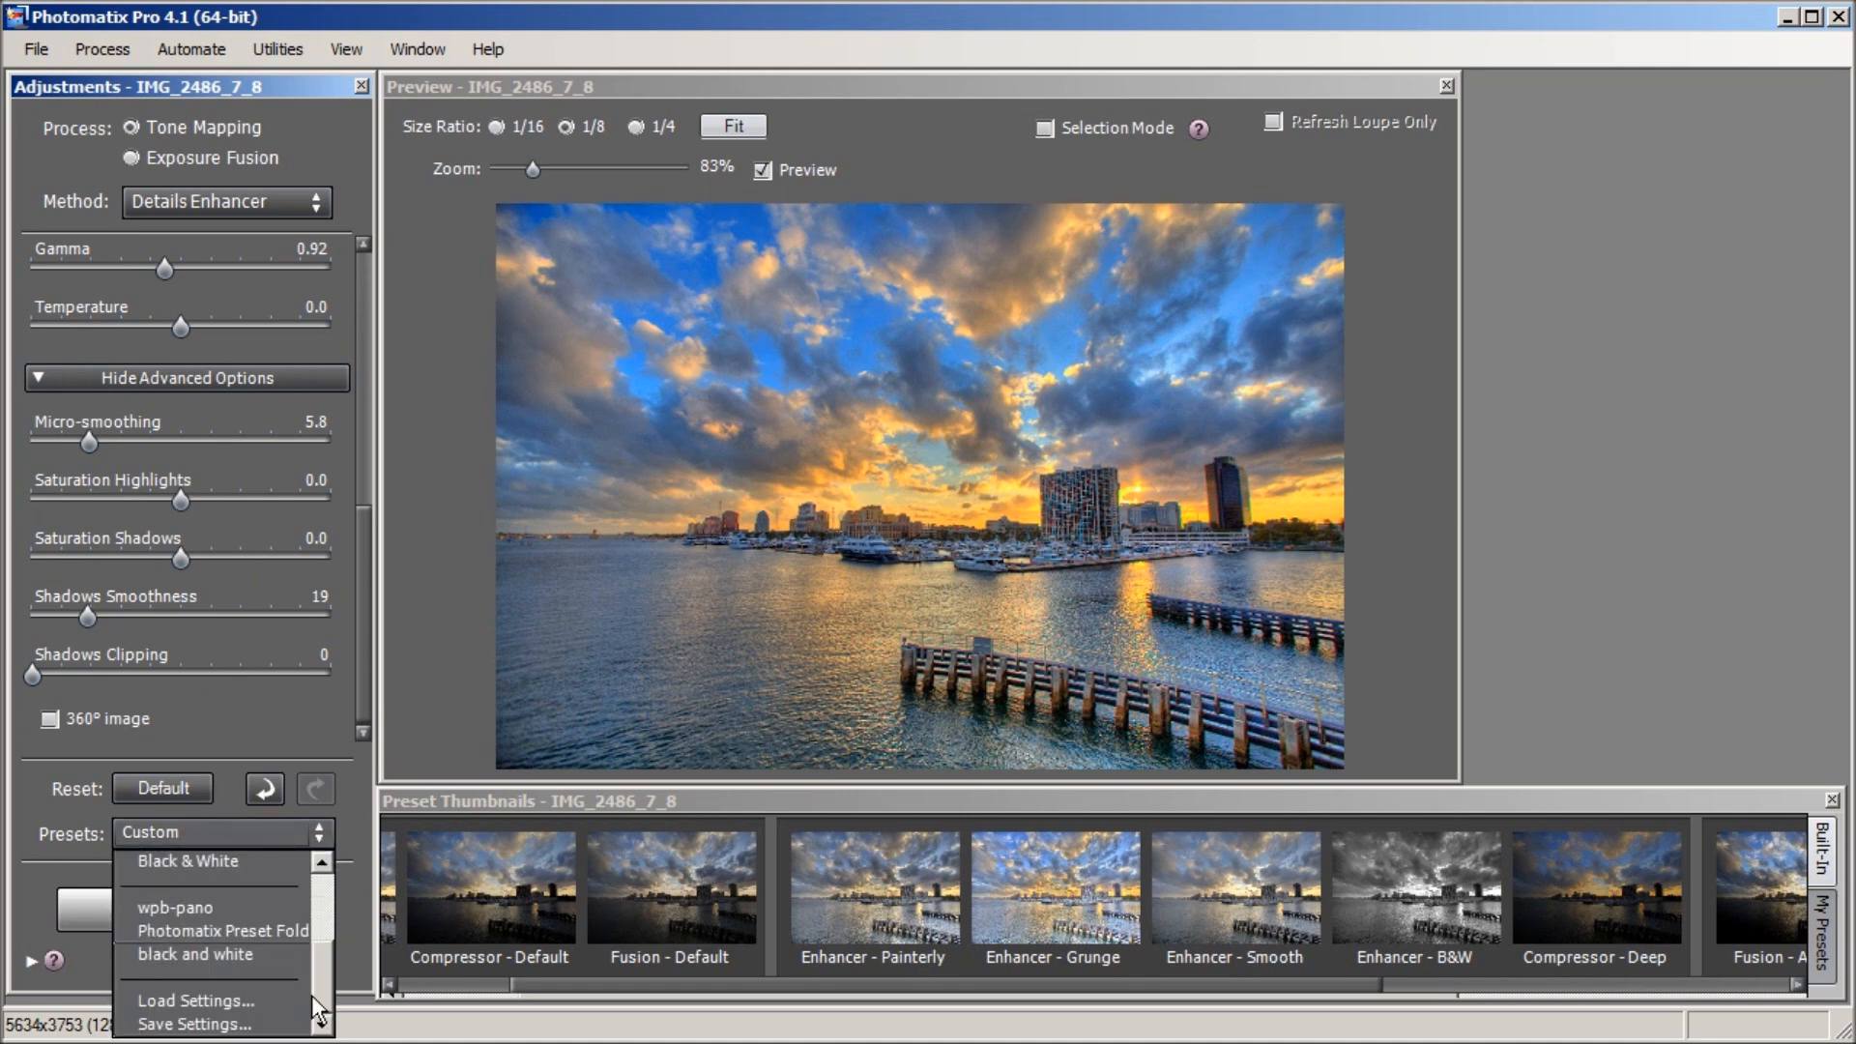
pyautogui.click(359, 803)
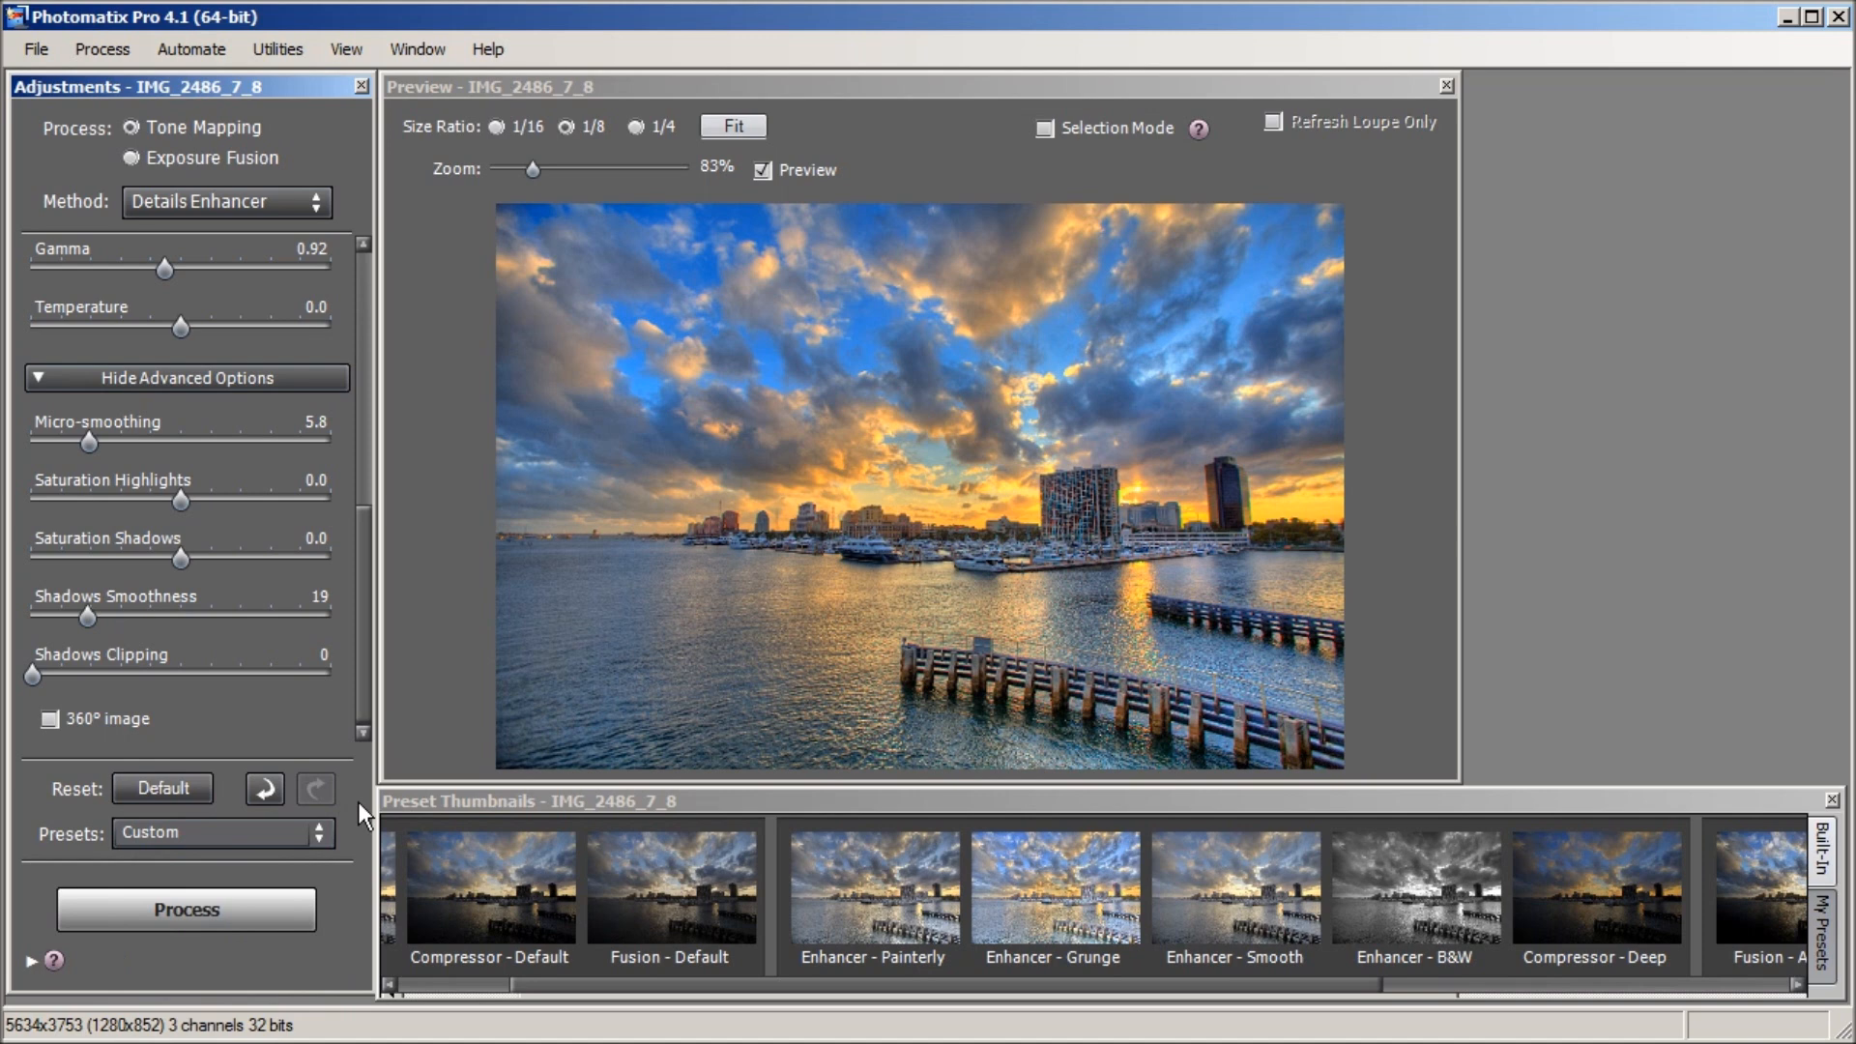
pyautogui.click(170, 911)
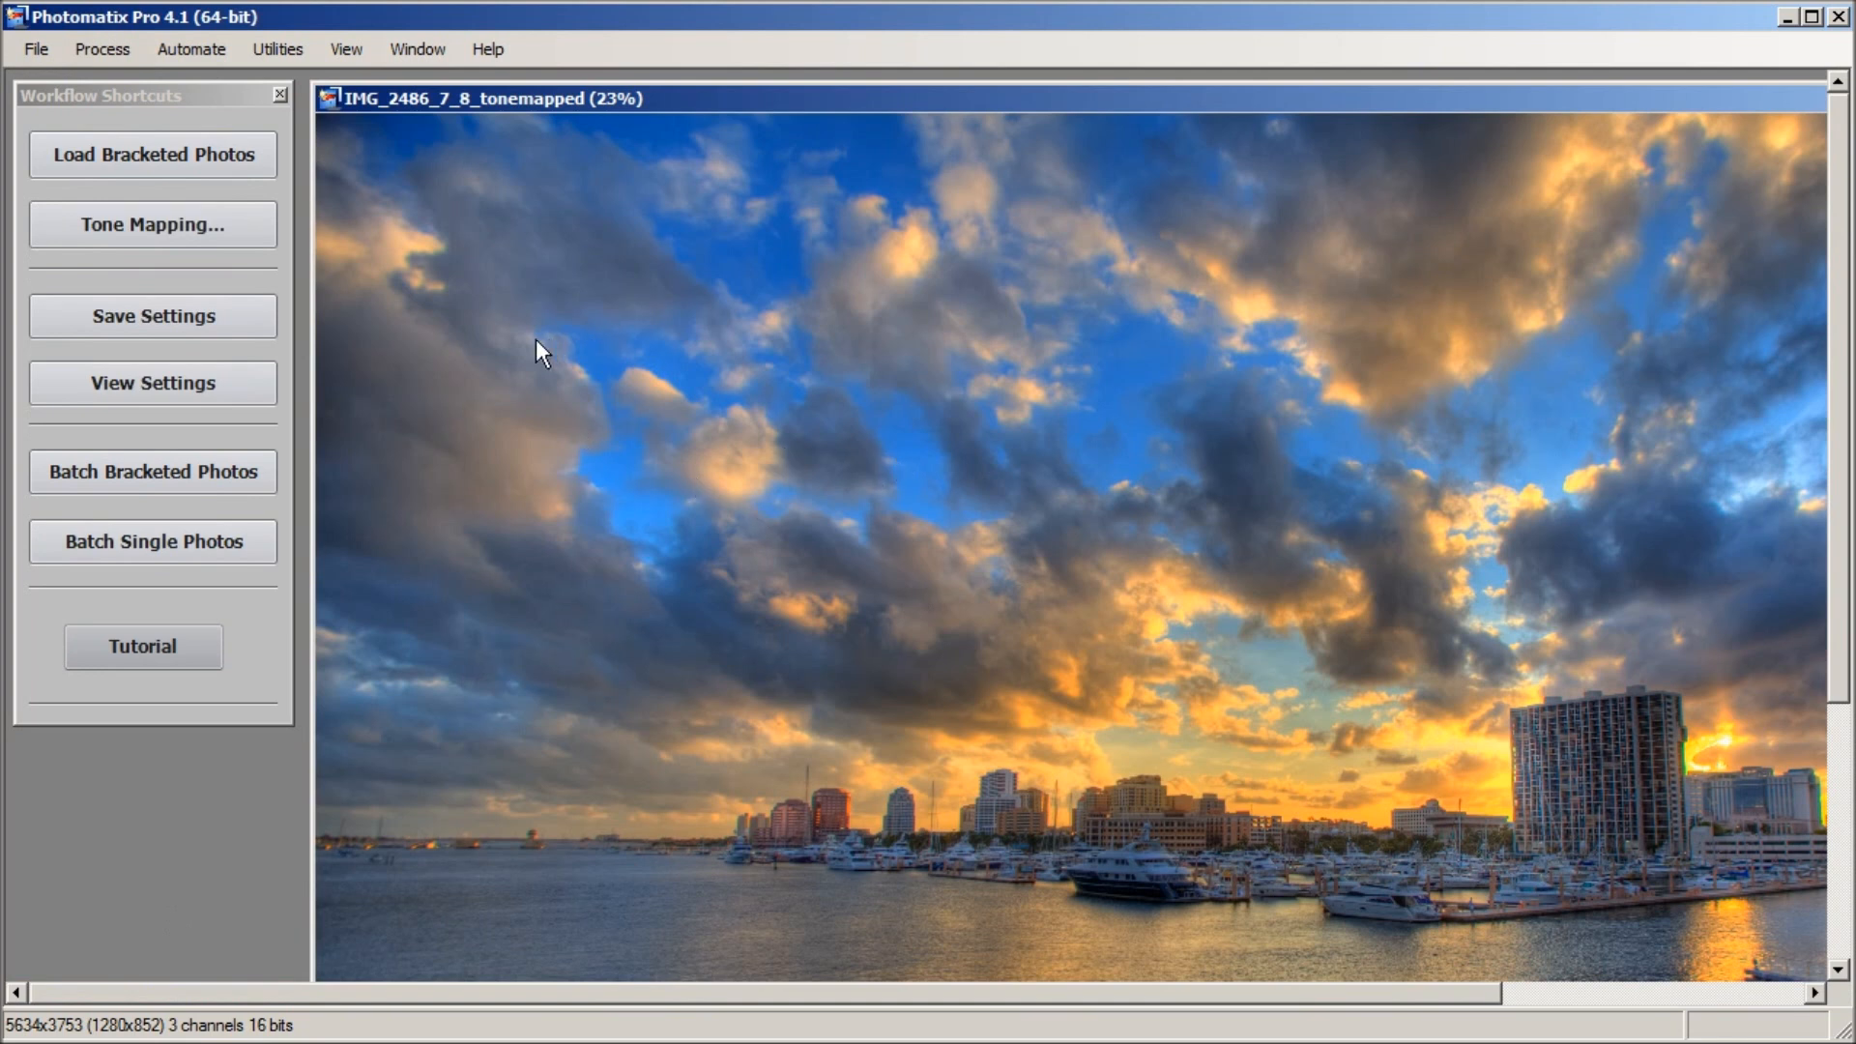
pyautogui.click(43, 56)
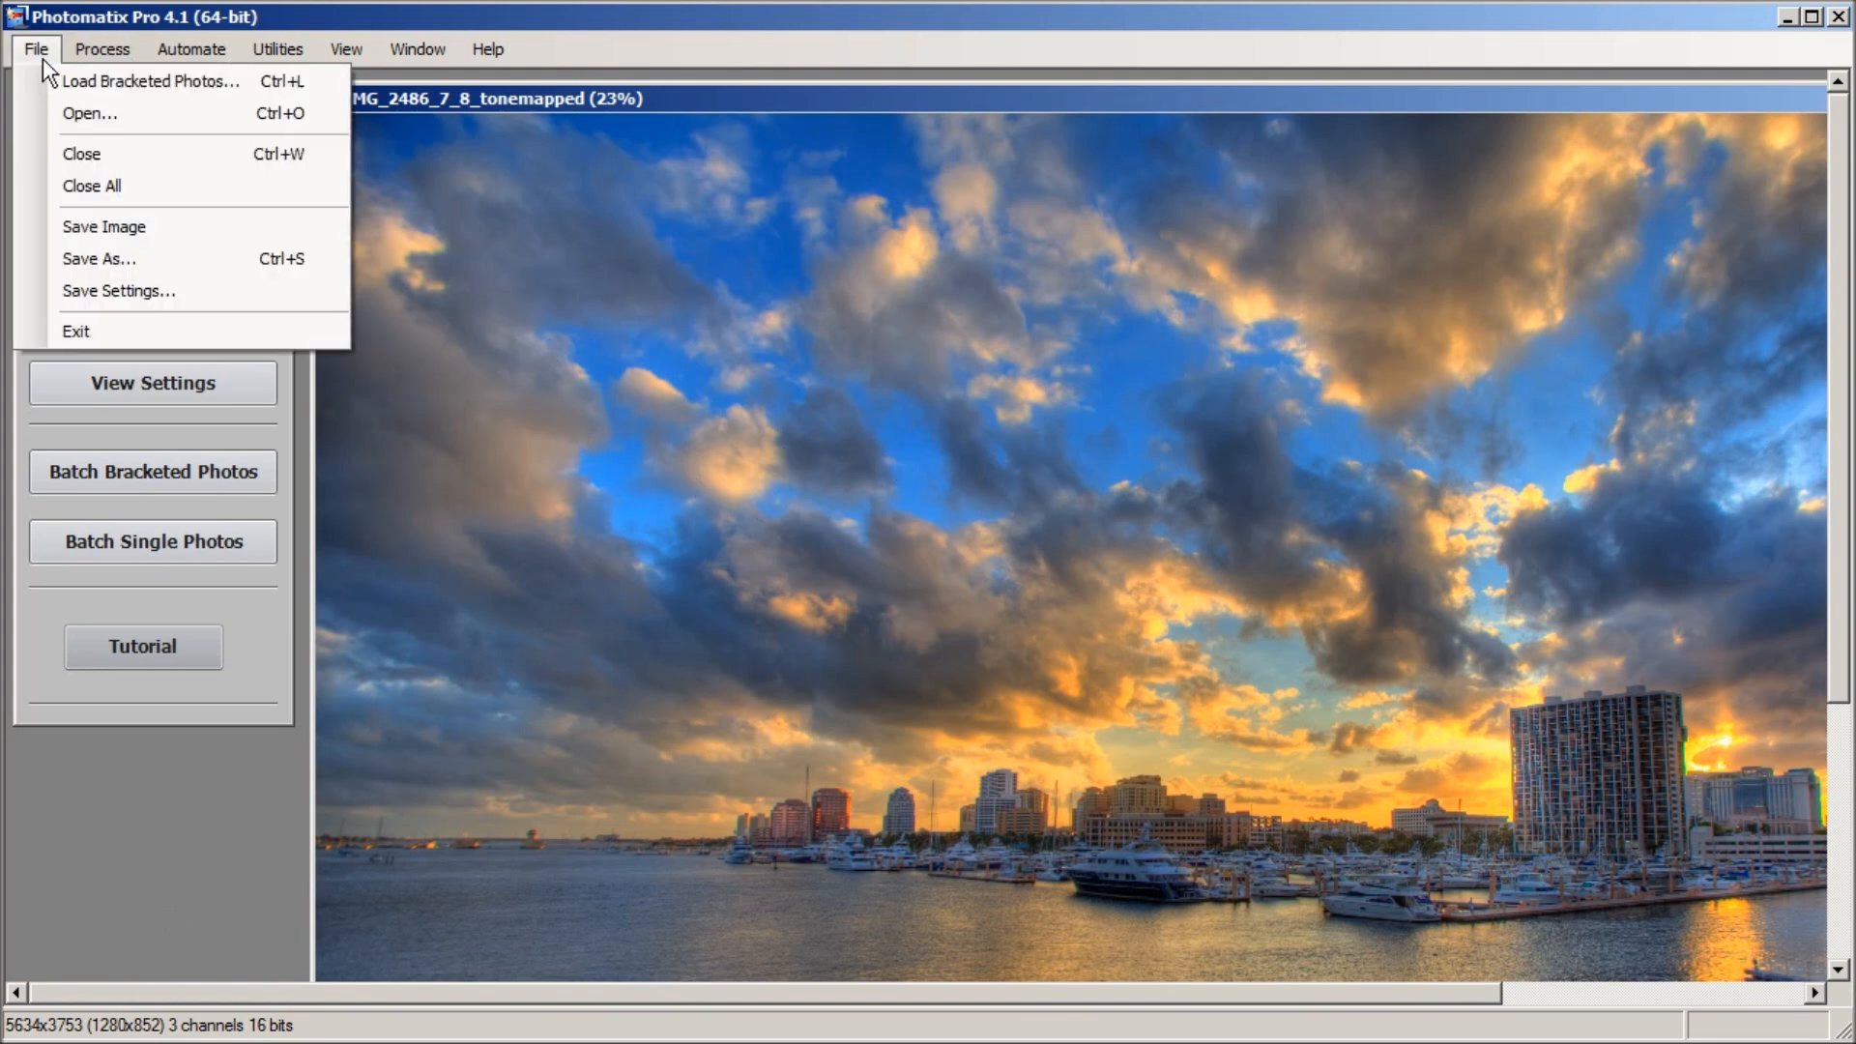
pyautogui.click(103, 264)
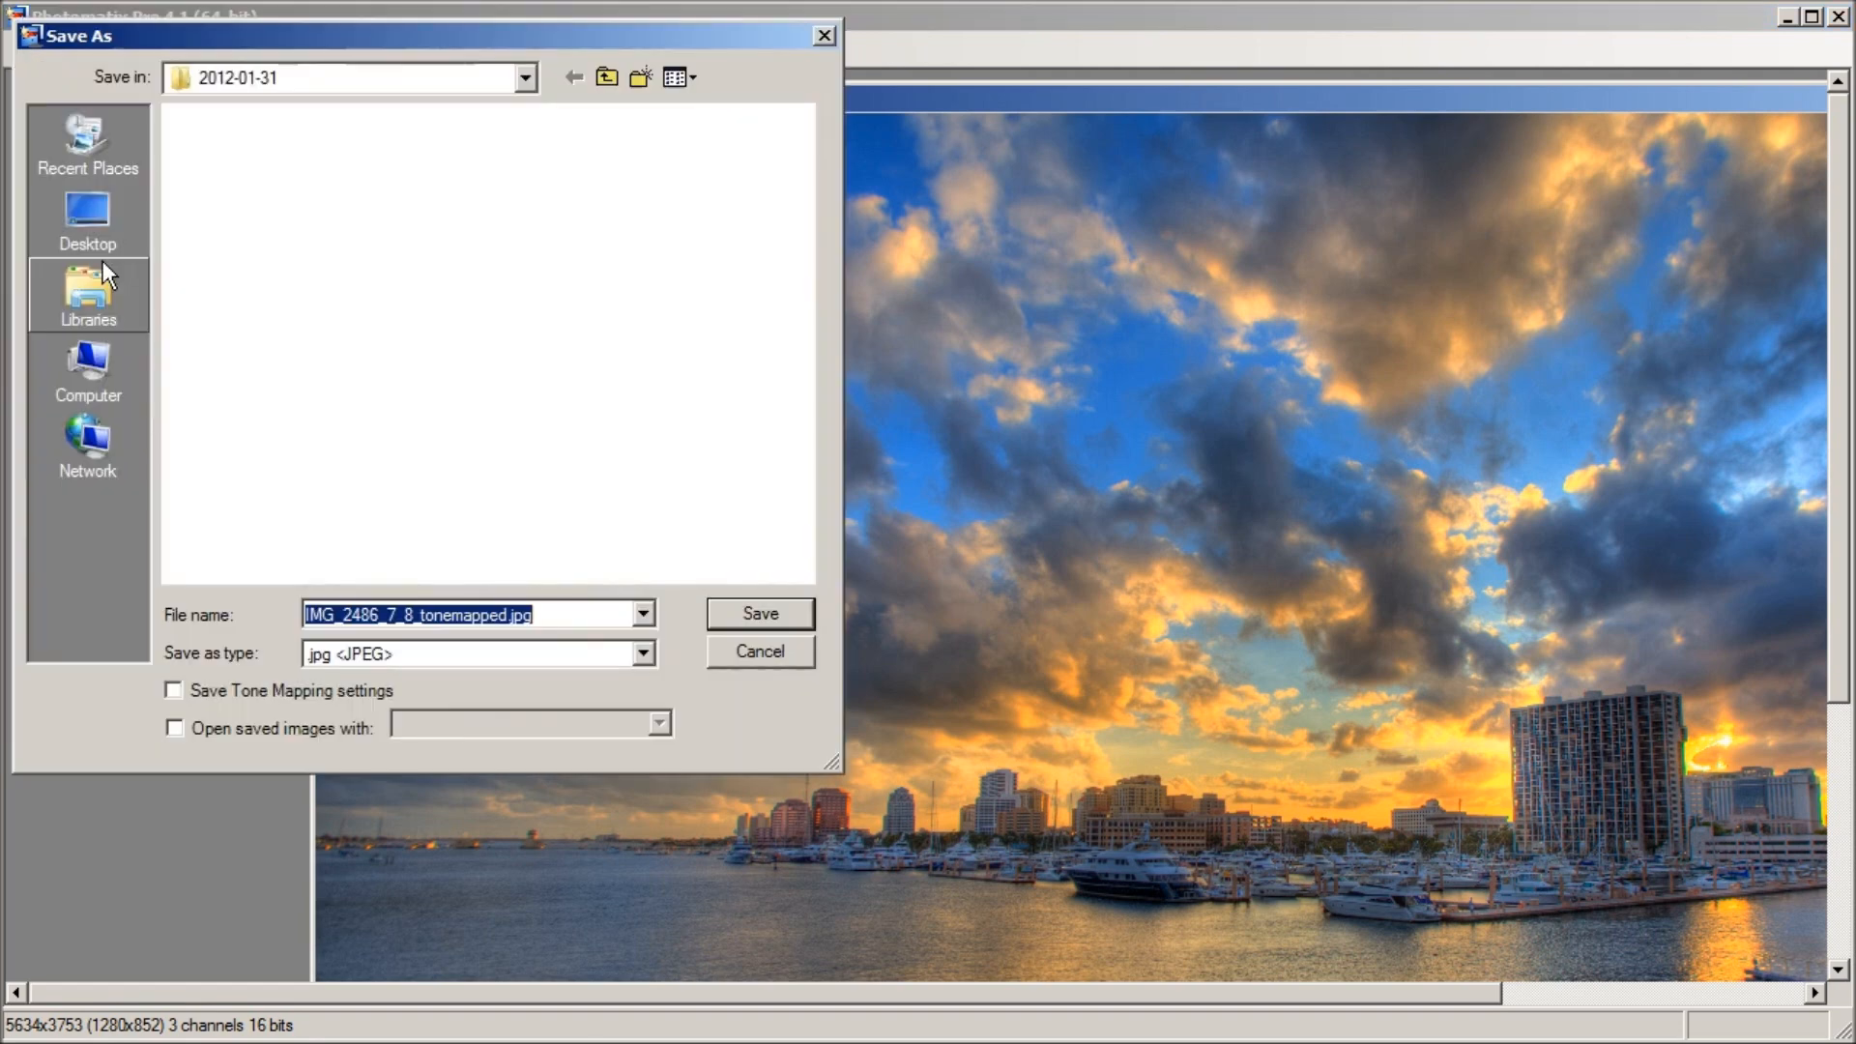
pyautogui.click(103, 263)
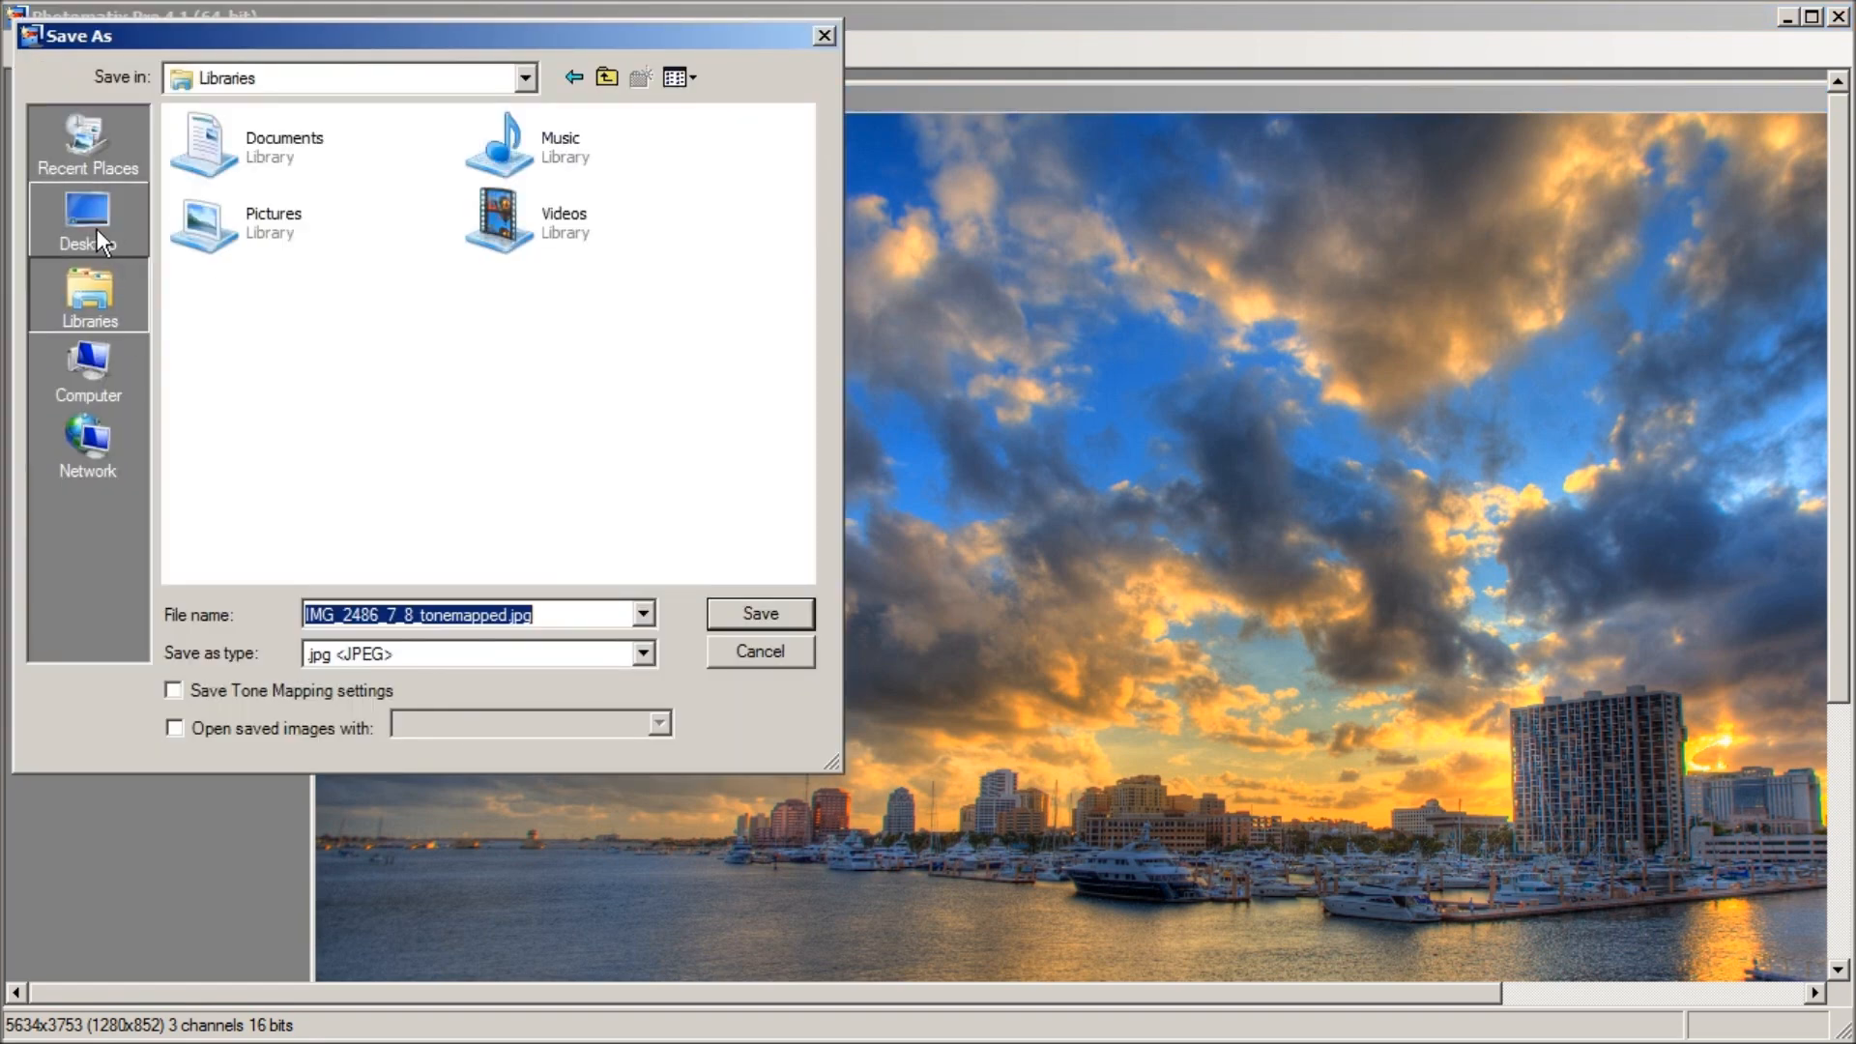
pyautogui.click(97, 228)
pyautogui.click(747, 645)
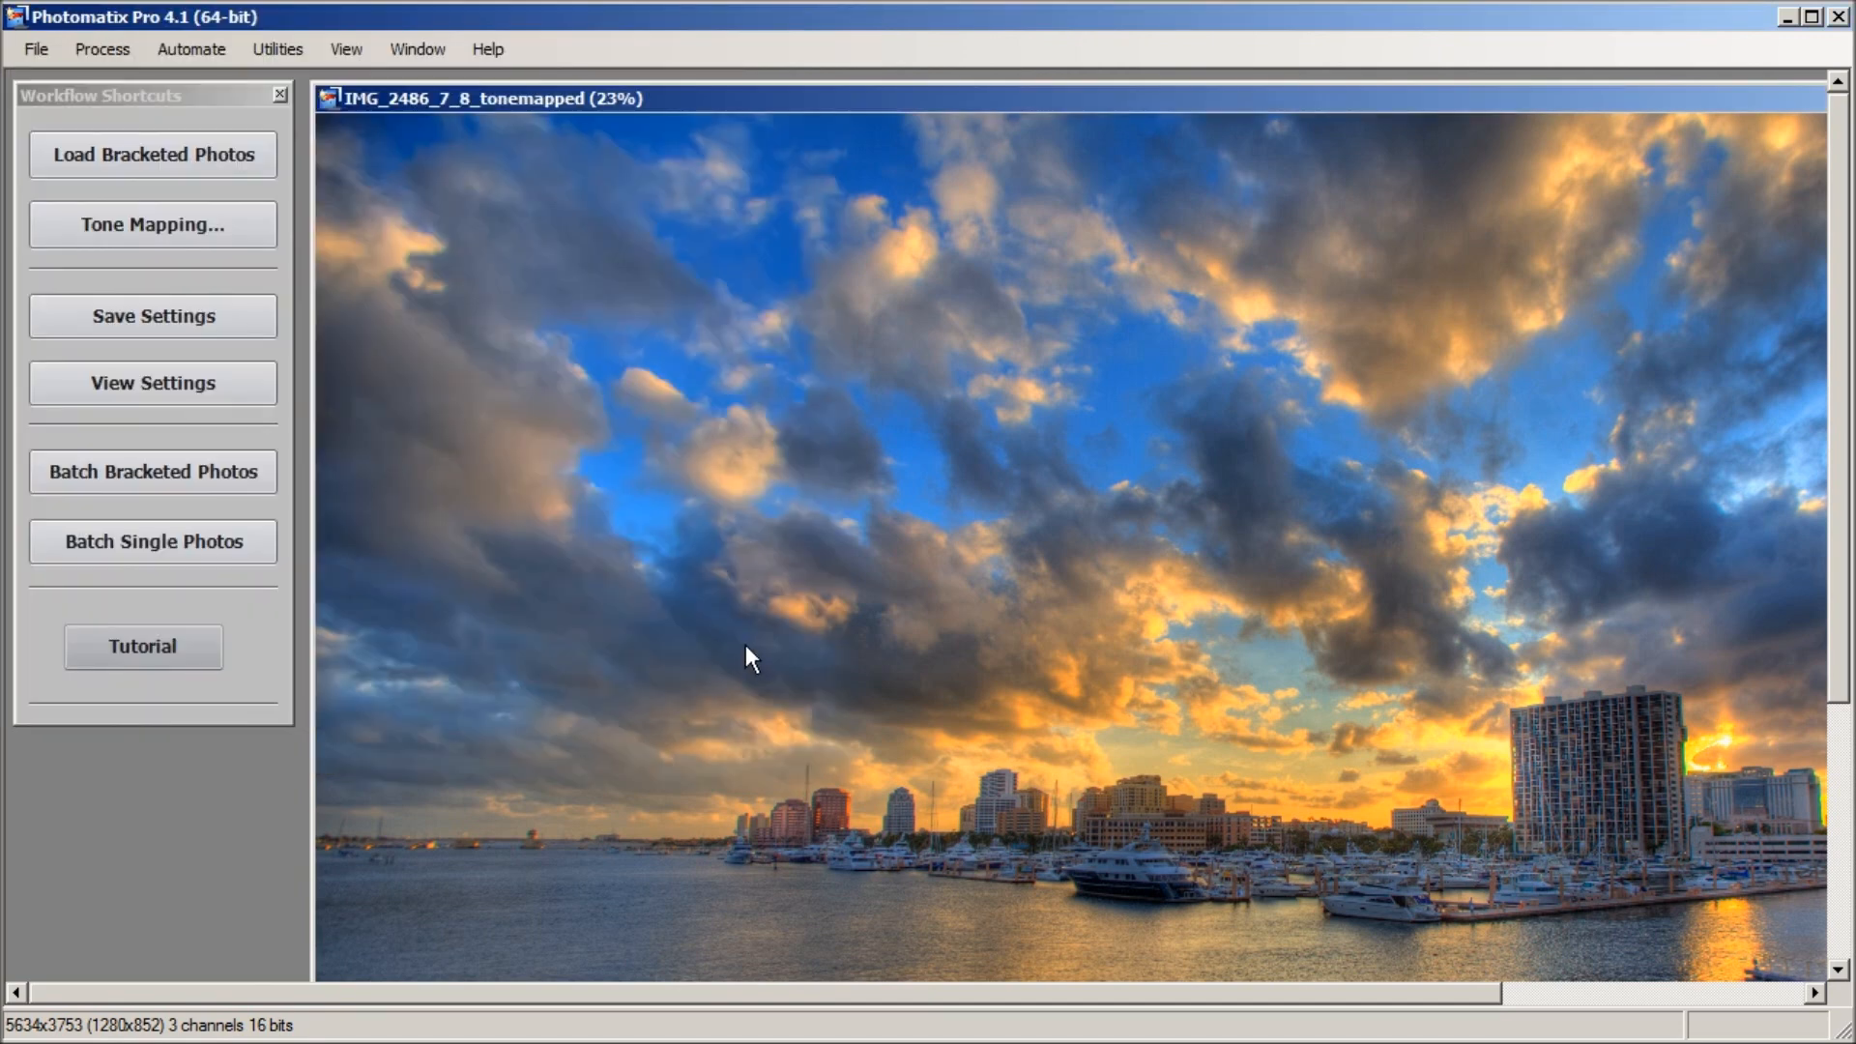
# Save the tone-mapped image as the 8-bit TIFF IMG_2486_7_8_tonemapped.tif in the 2012-01-31 folder.
pyautogui.click(20, 47)
pyautogui.click(80, 254)
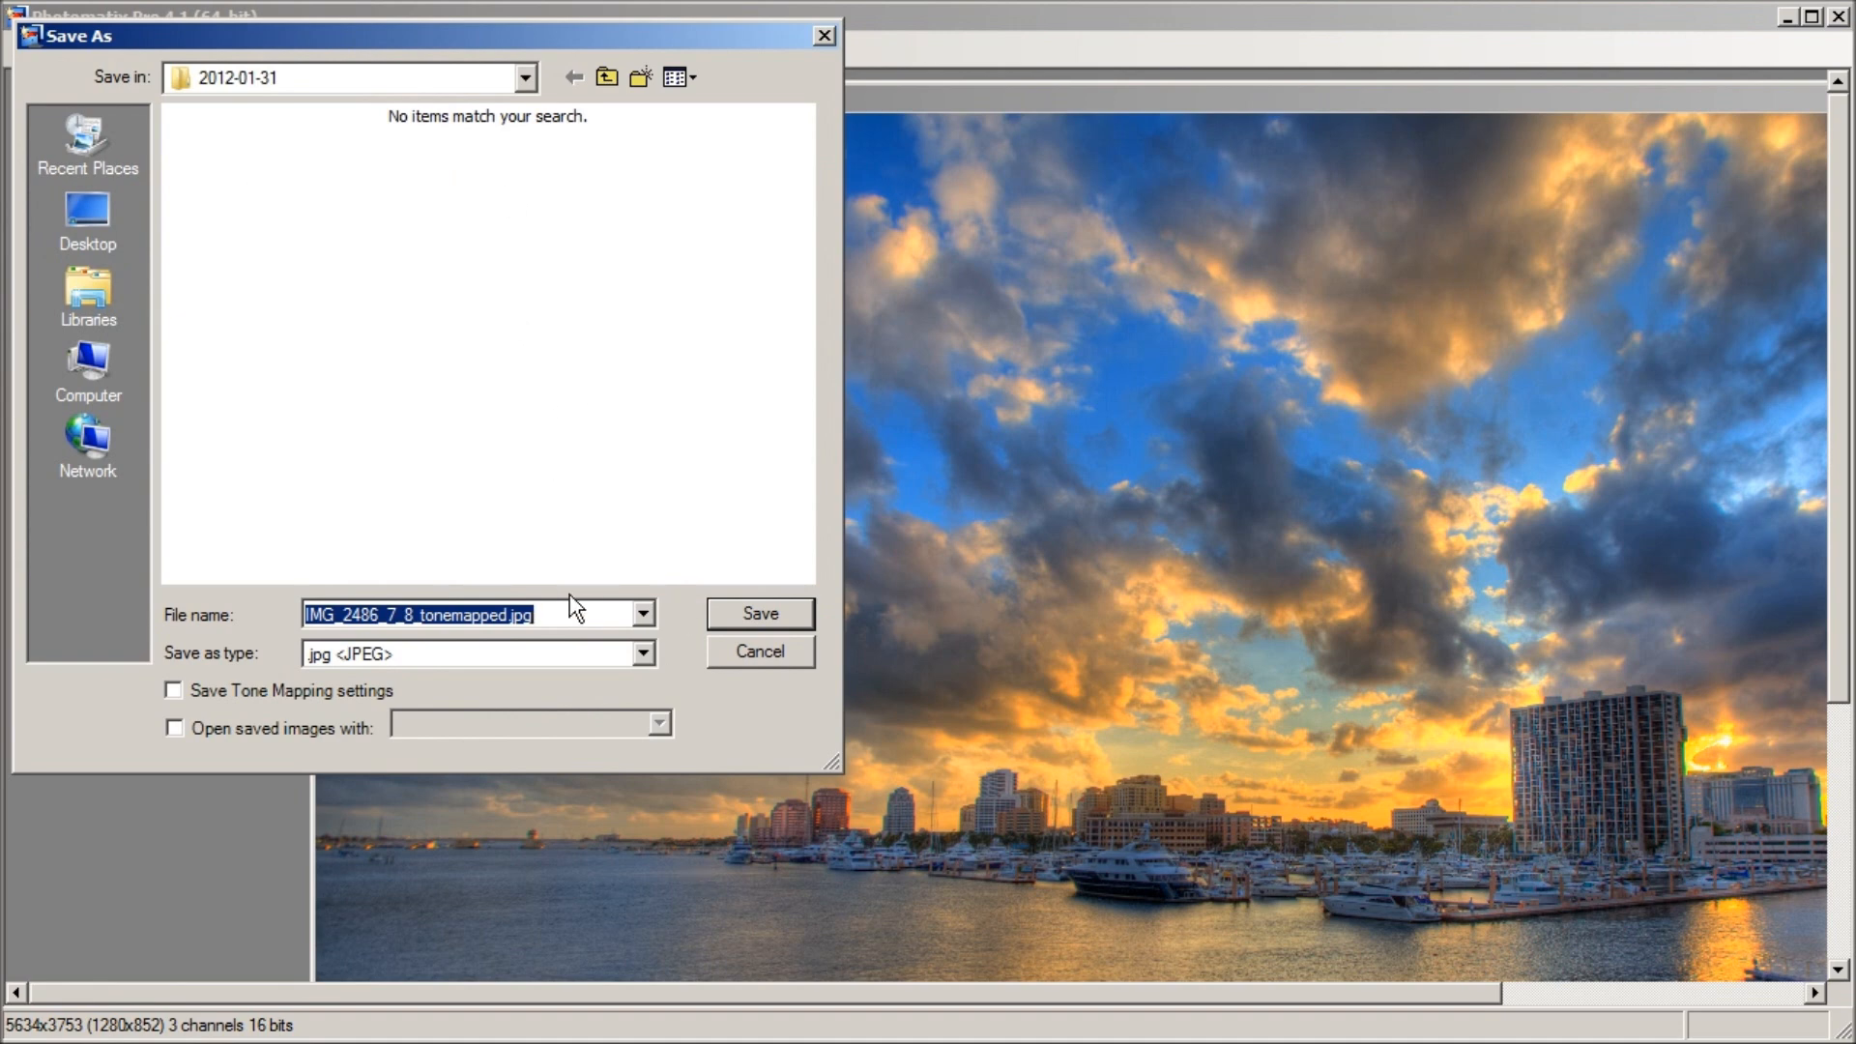
pyautogui.click(640, 654)
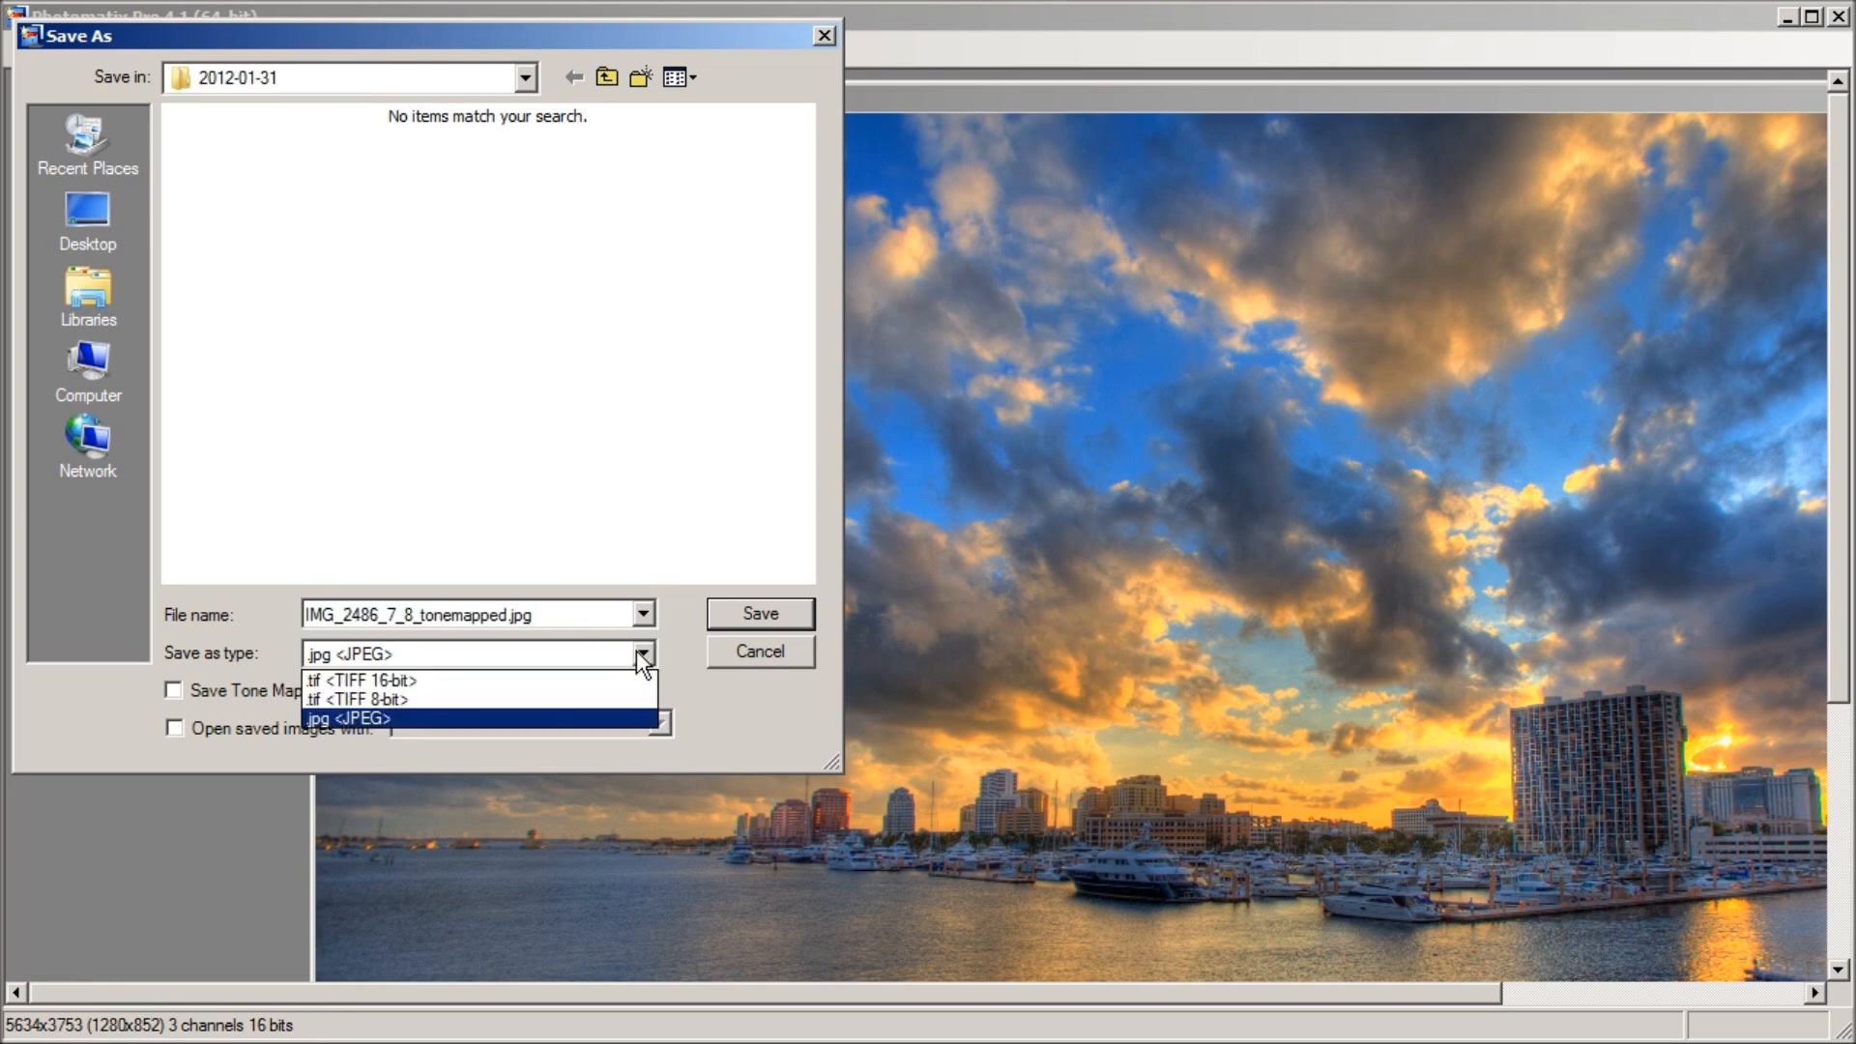
pyautogui.click(537, 703)
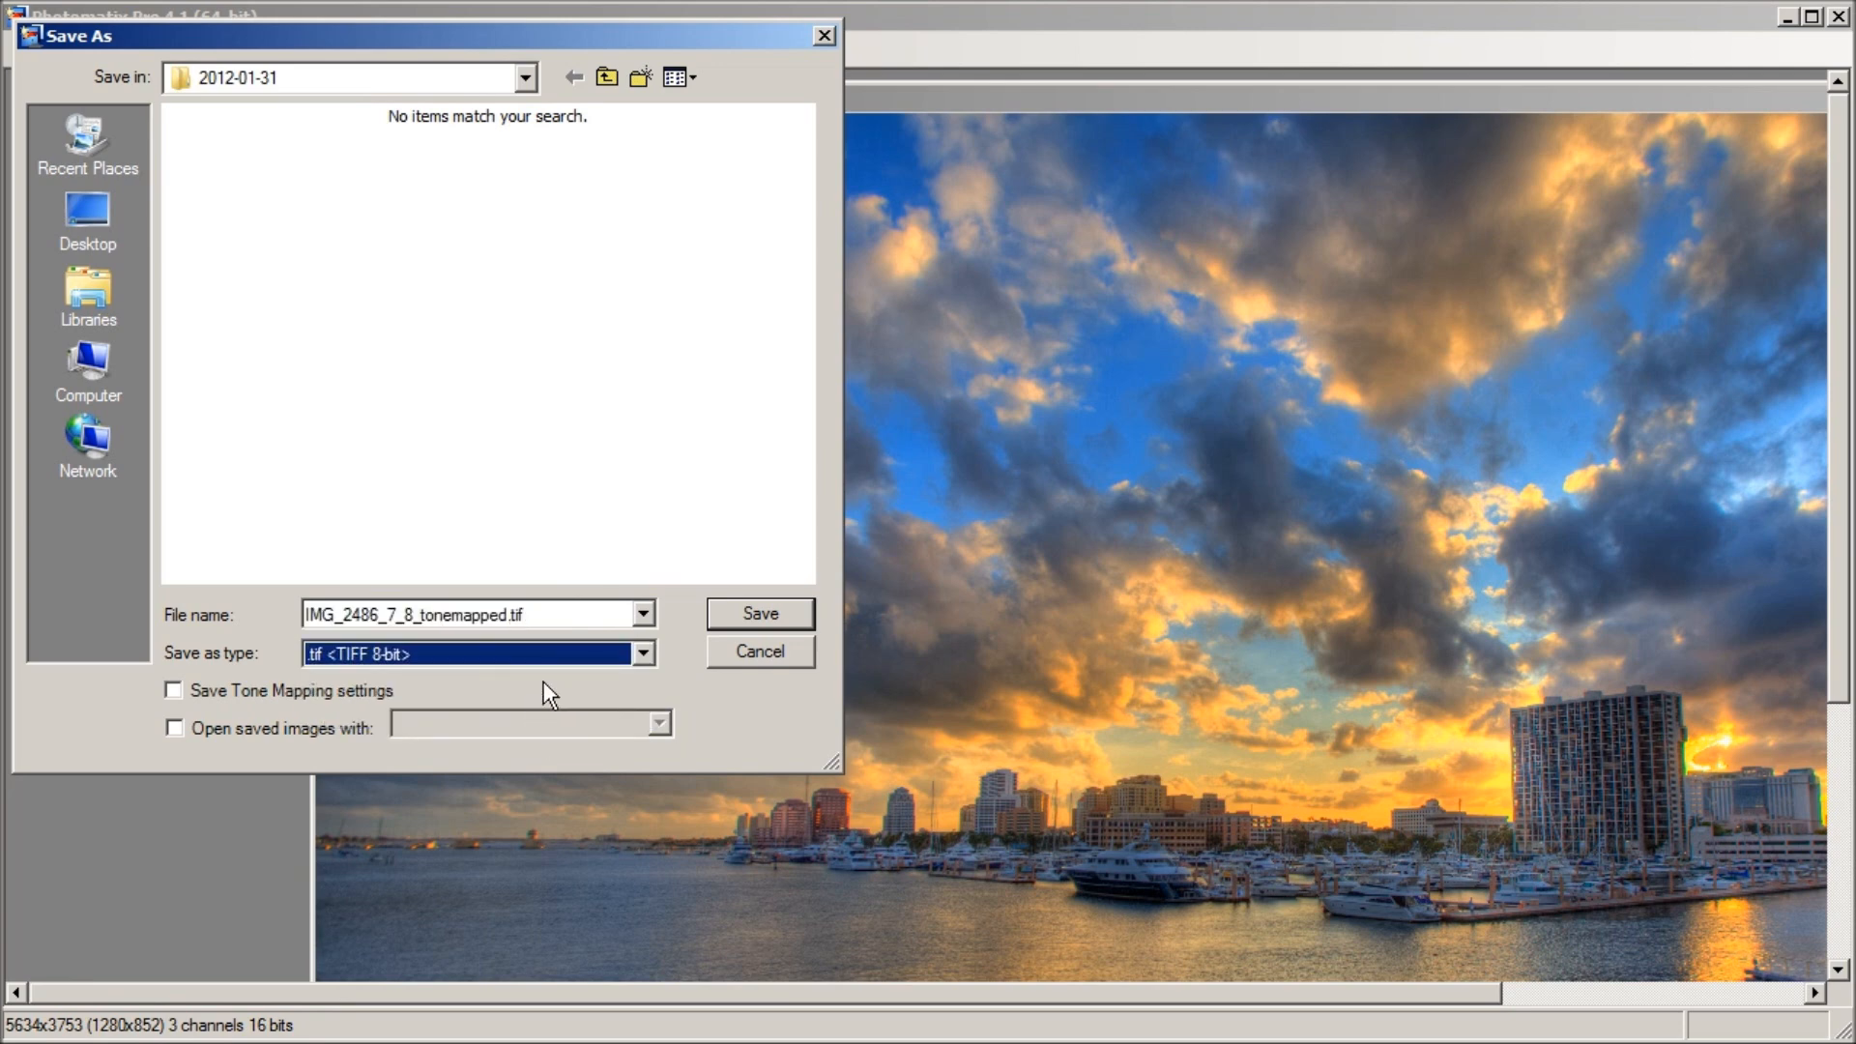
pyautogui.click(618, 658)
pyautogui.click(543, 675)
pyautogui.click(641, 658)
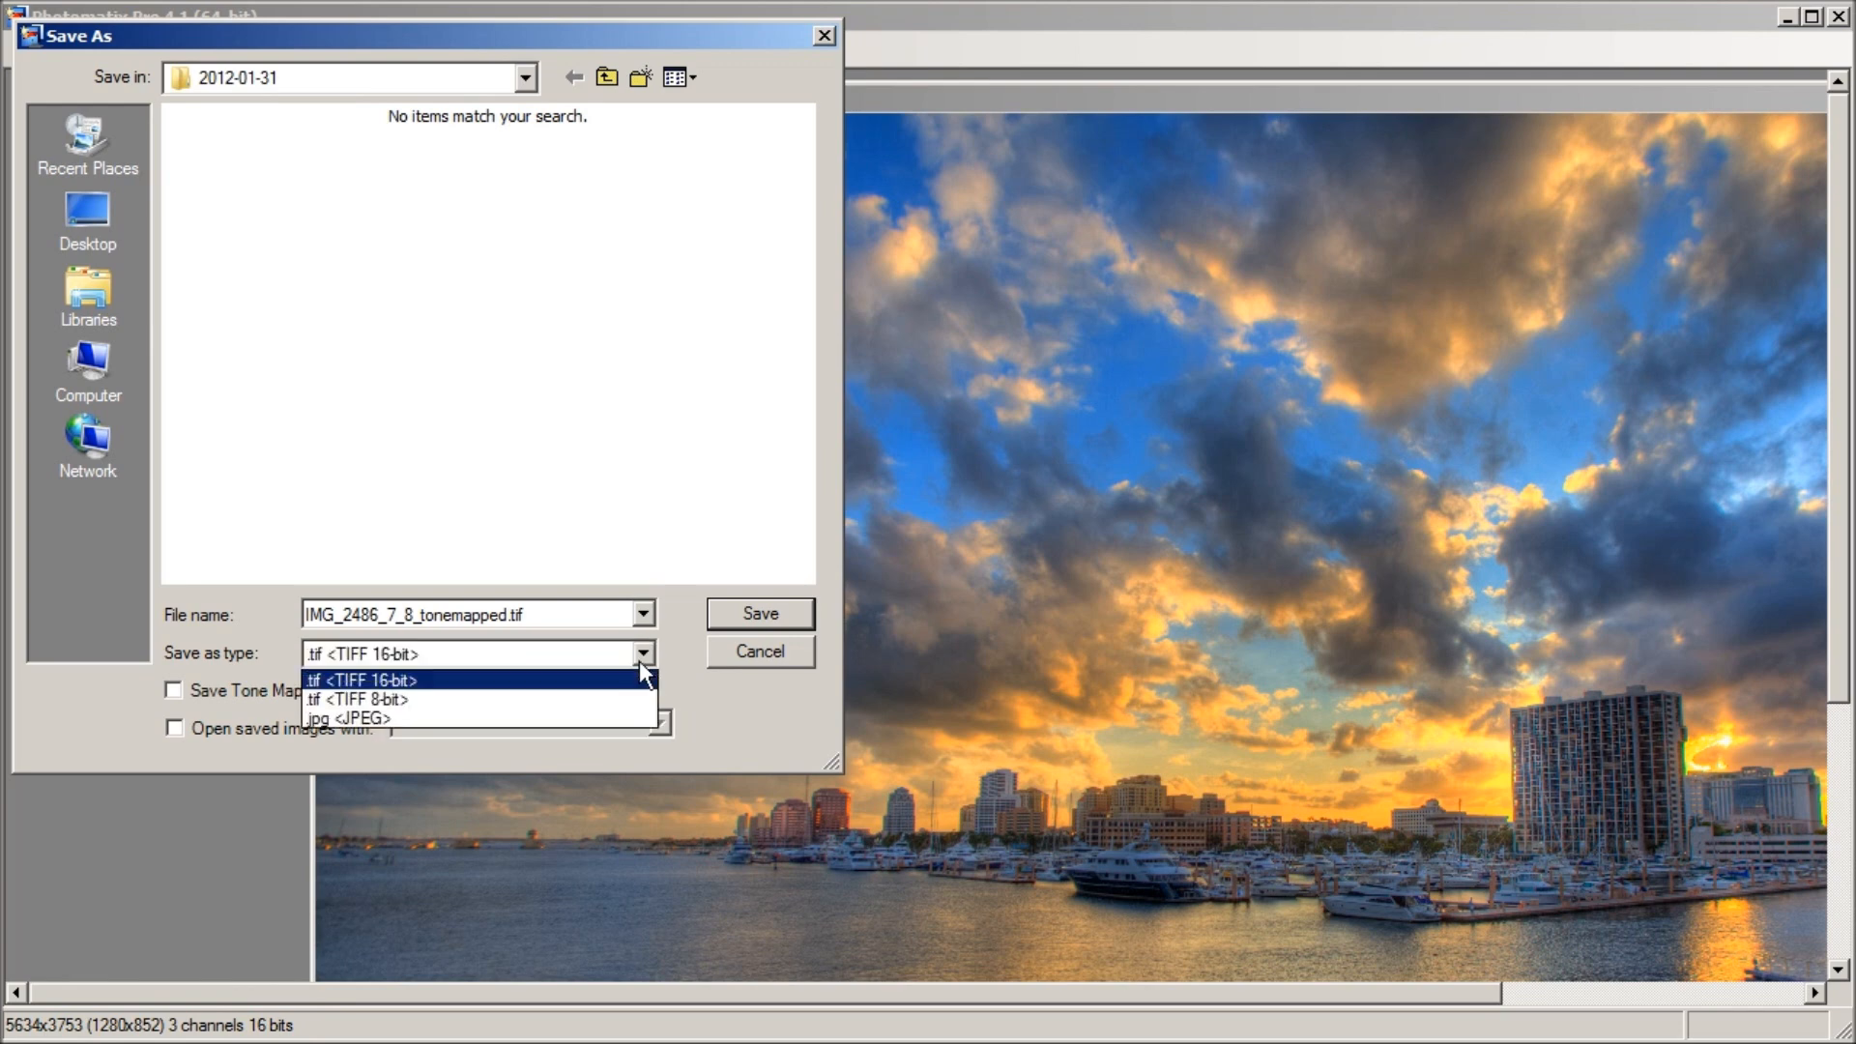
pyautogui.click(608, 700)
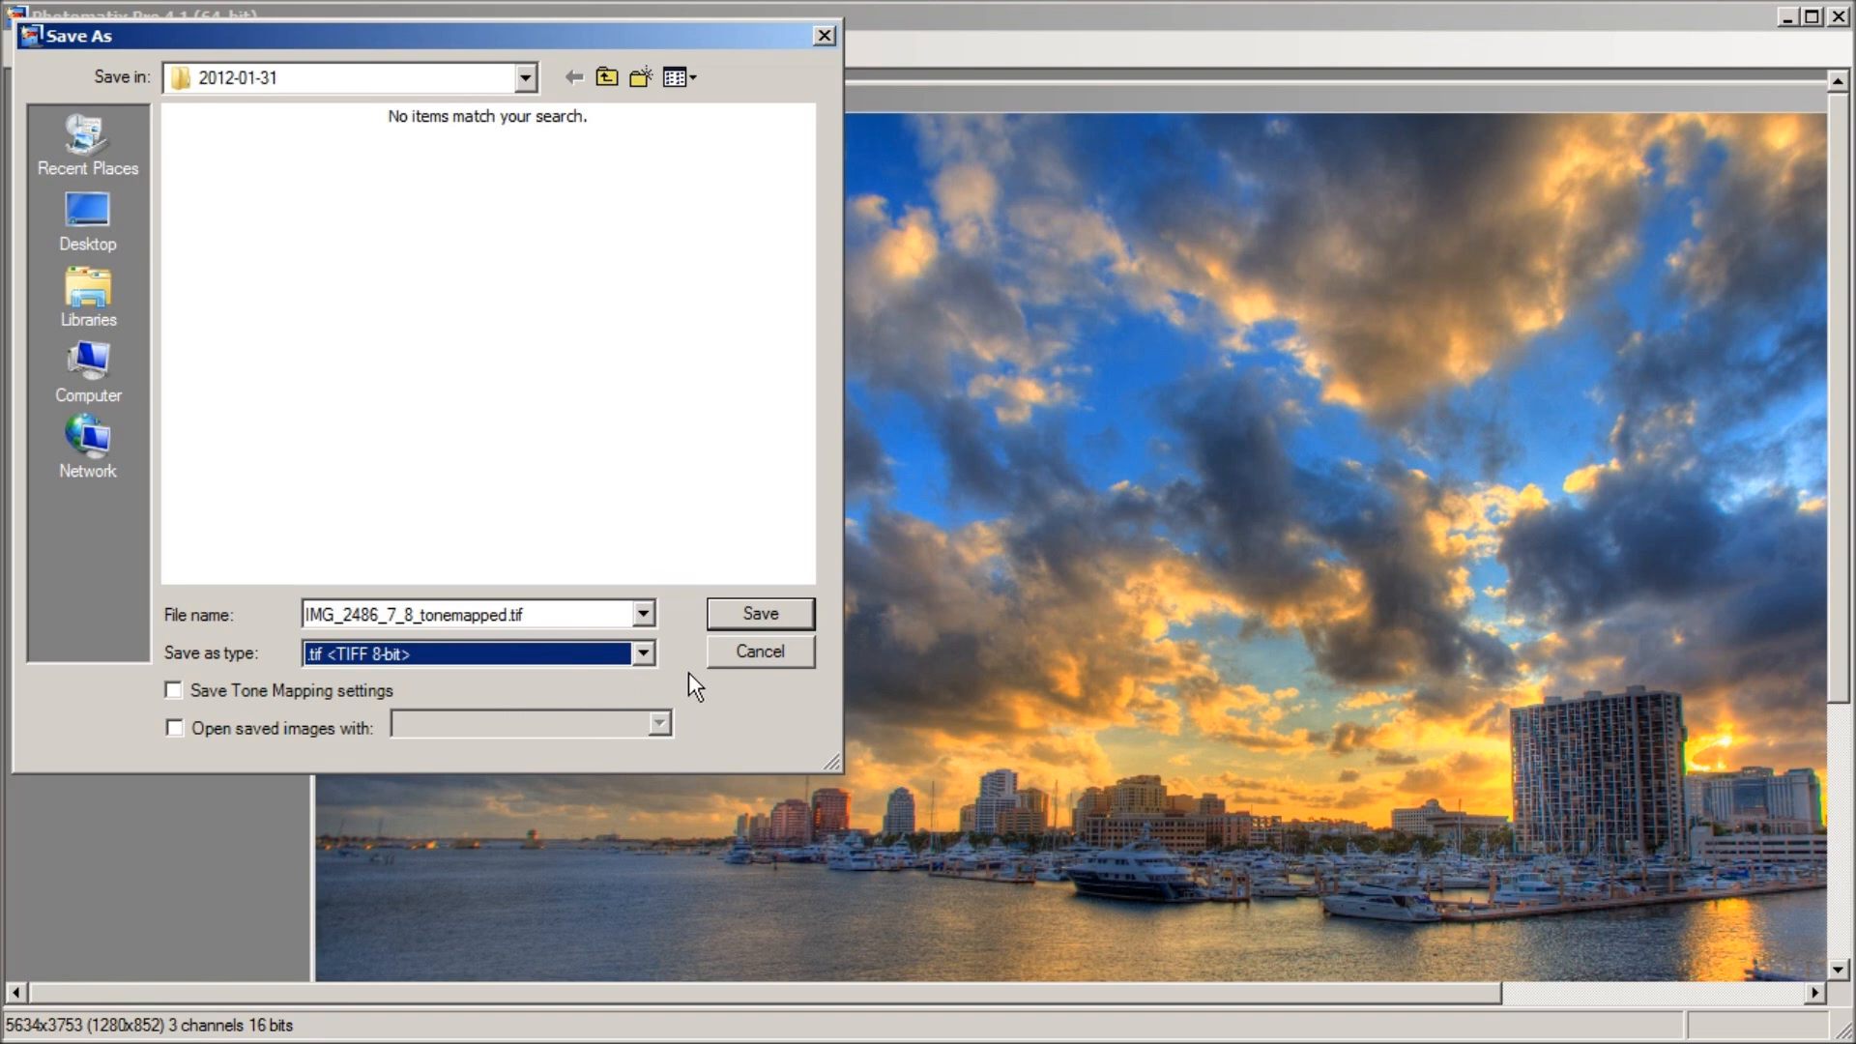
pyautogui.click(722, 606)
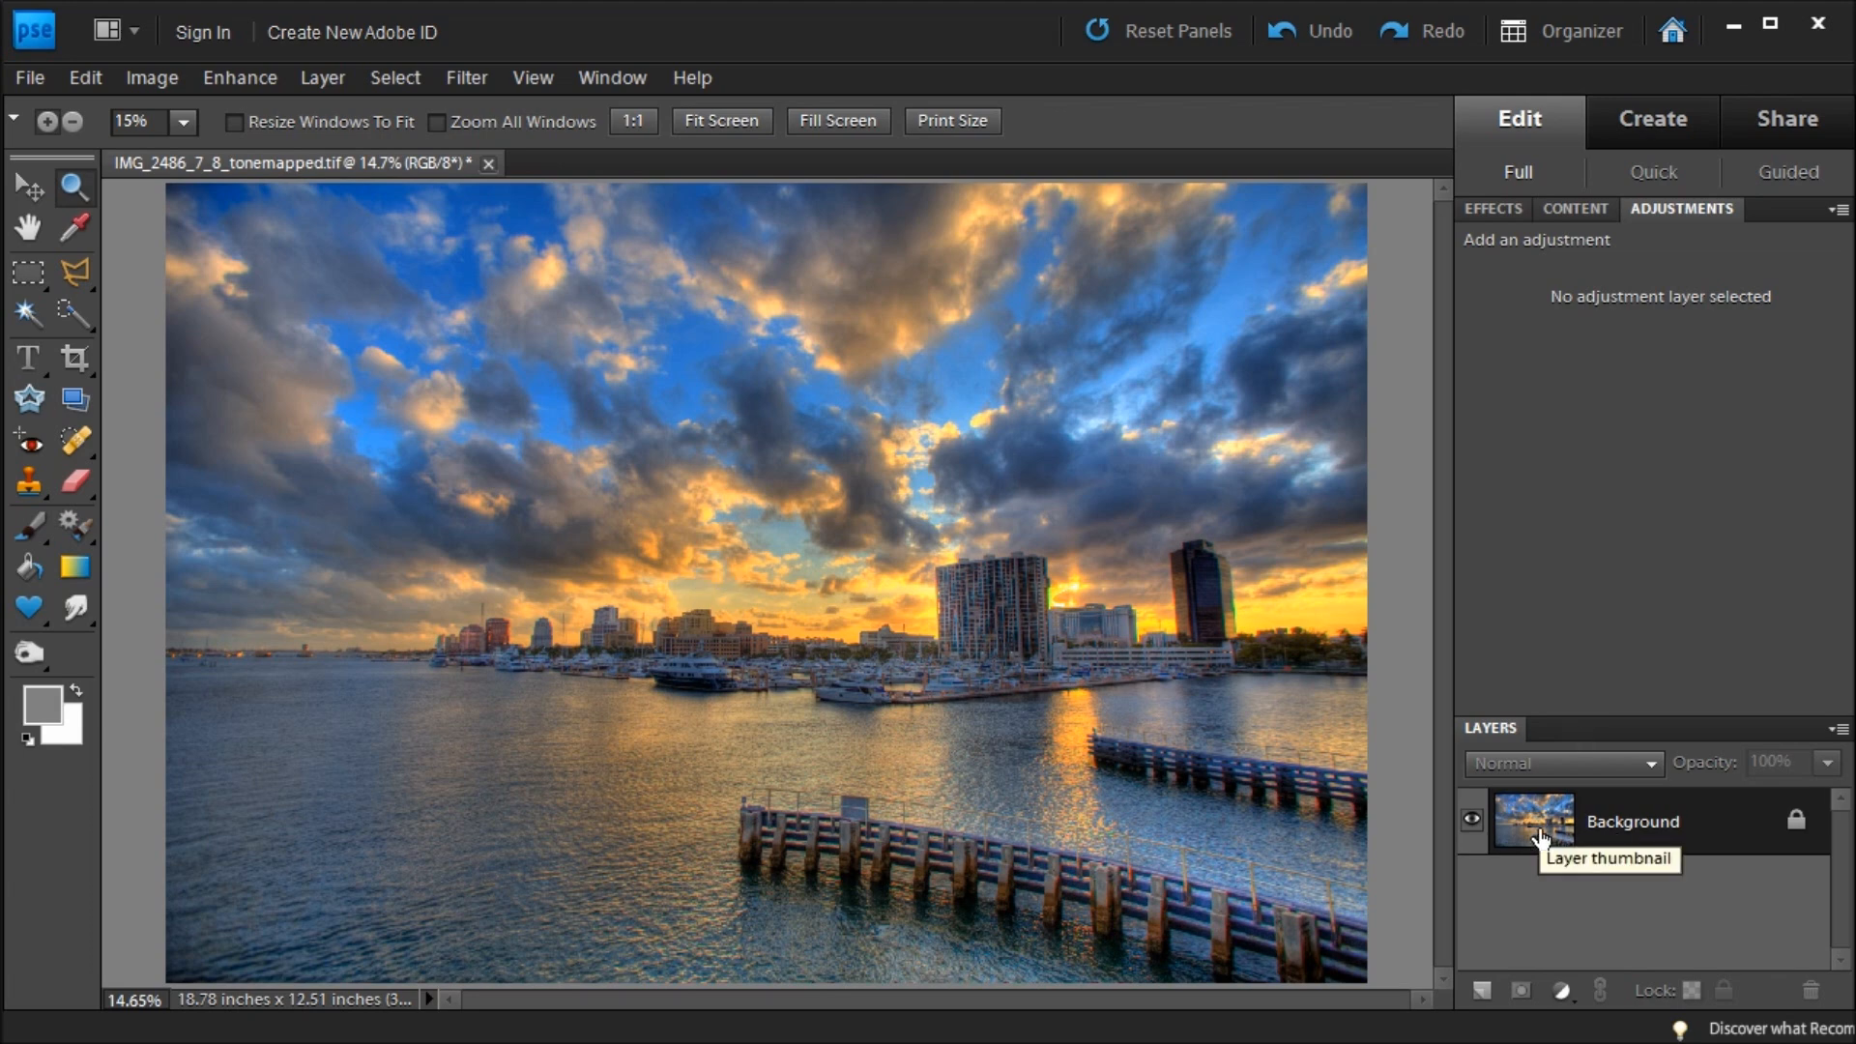
# In Photoshop Elements, duplicate the Background layer and open the Topaz DeNoise 5 filter on the copy.
pyautogui.hotkey('ctrl', 'j')
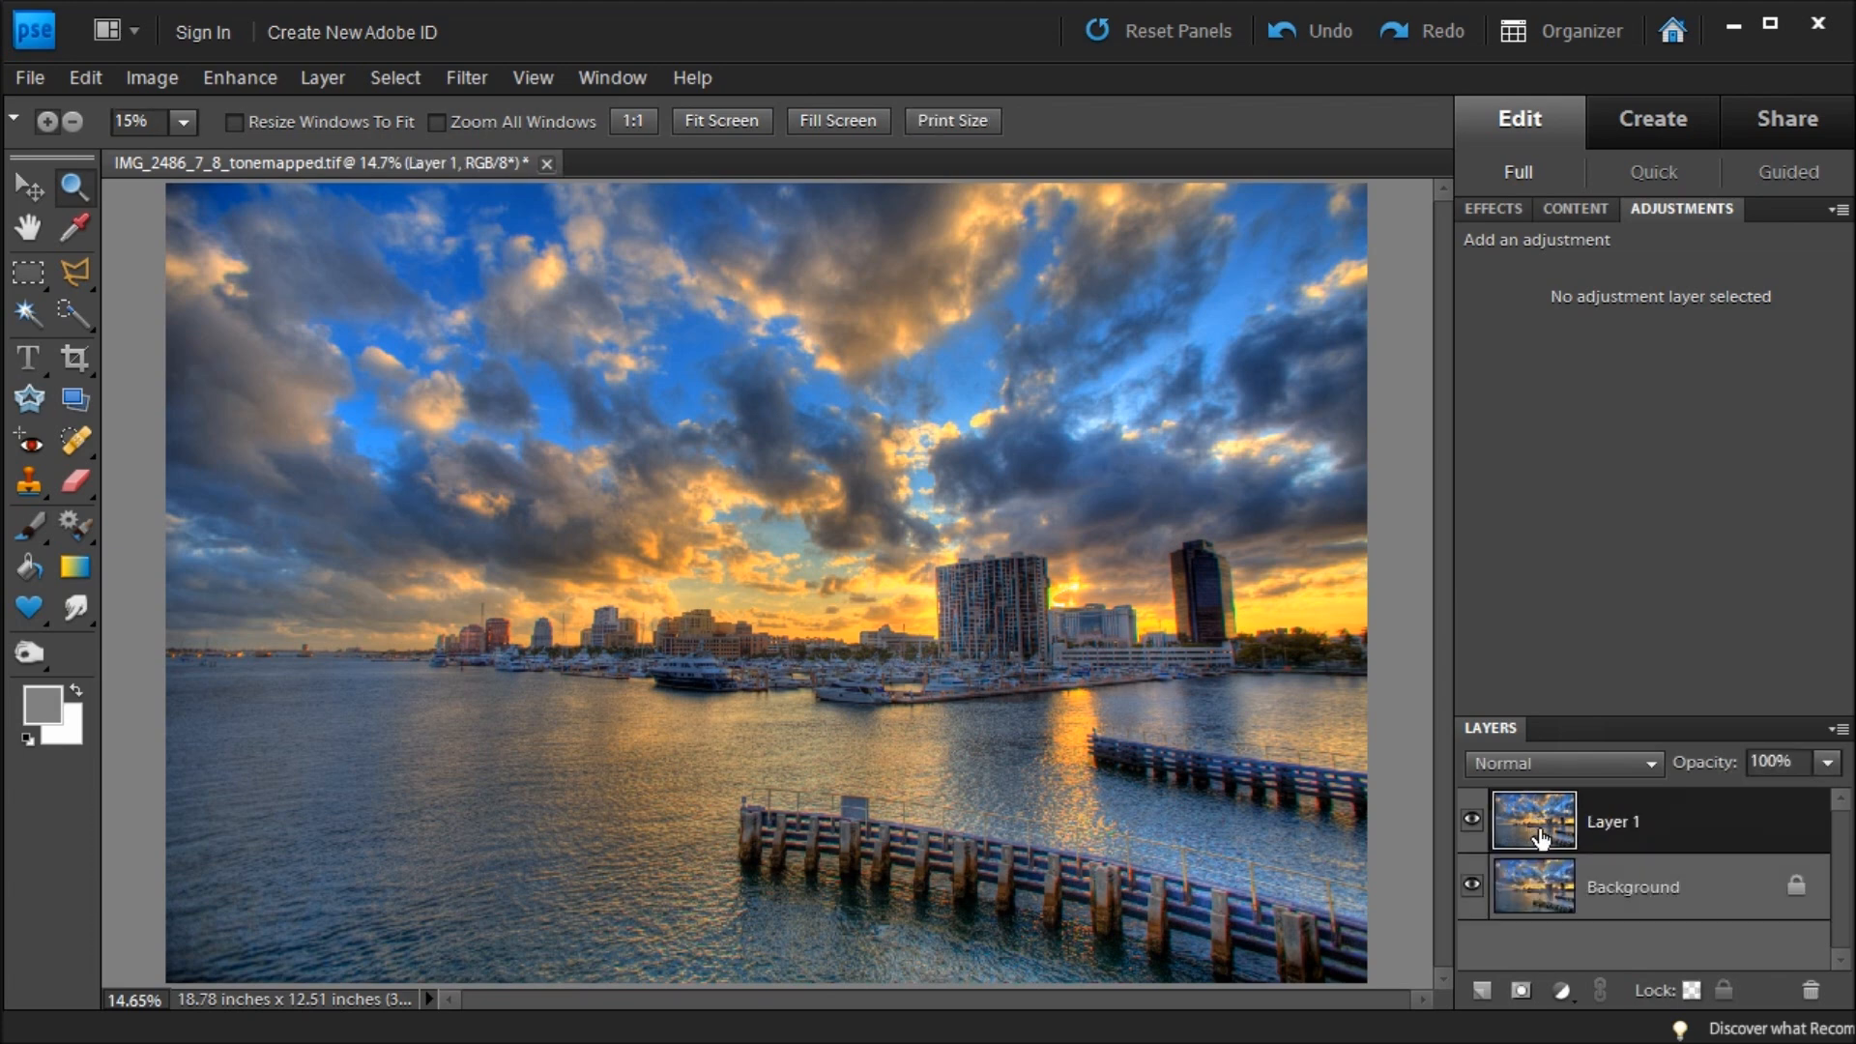
pyautogui.click(249, 79)
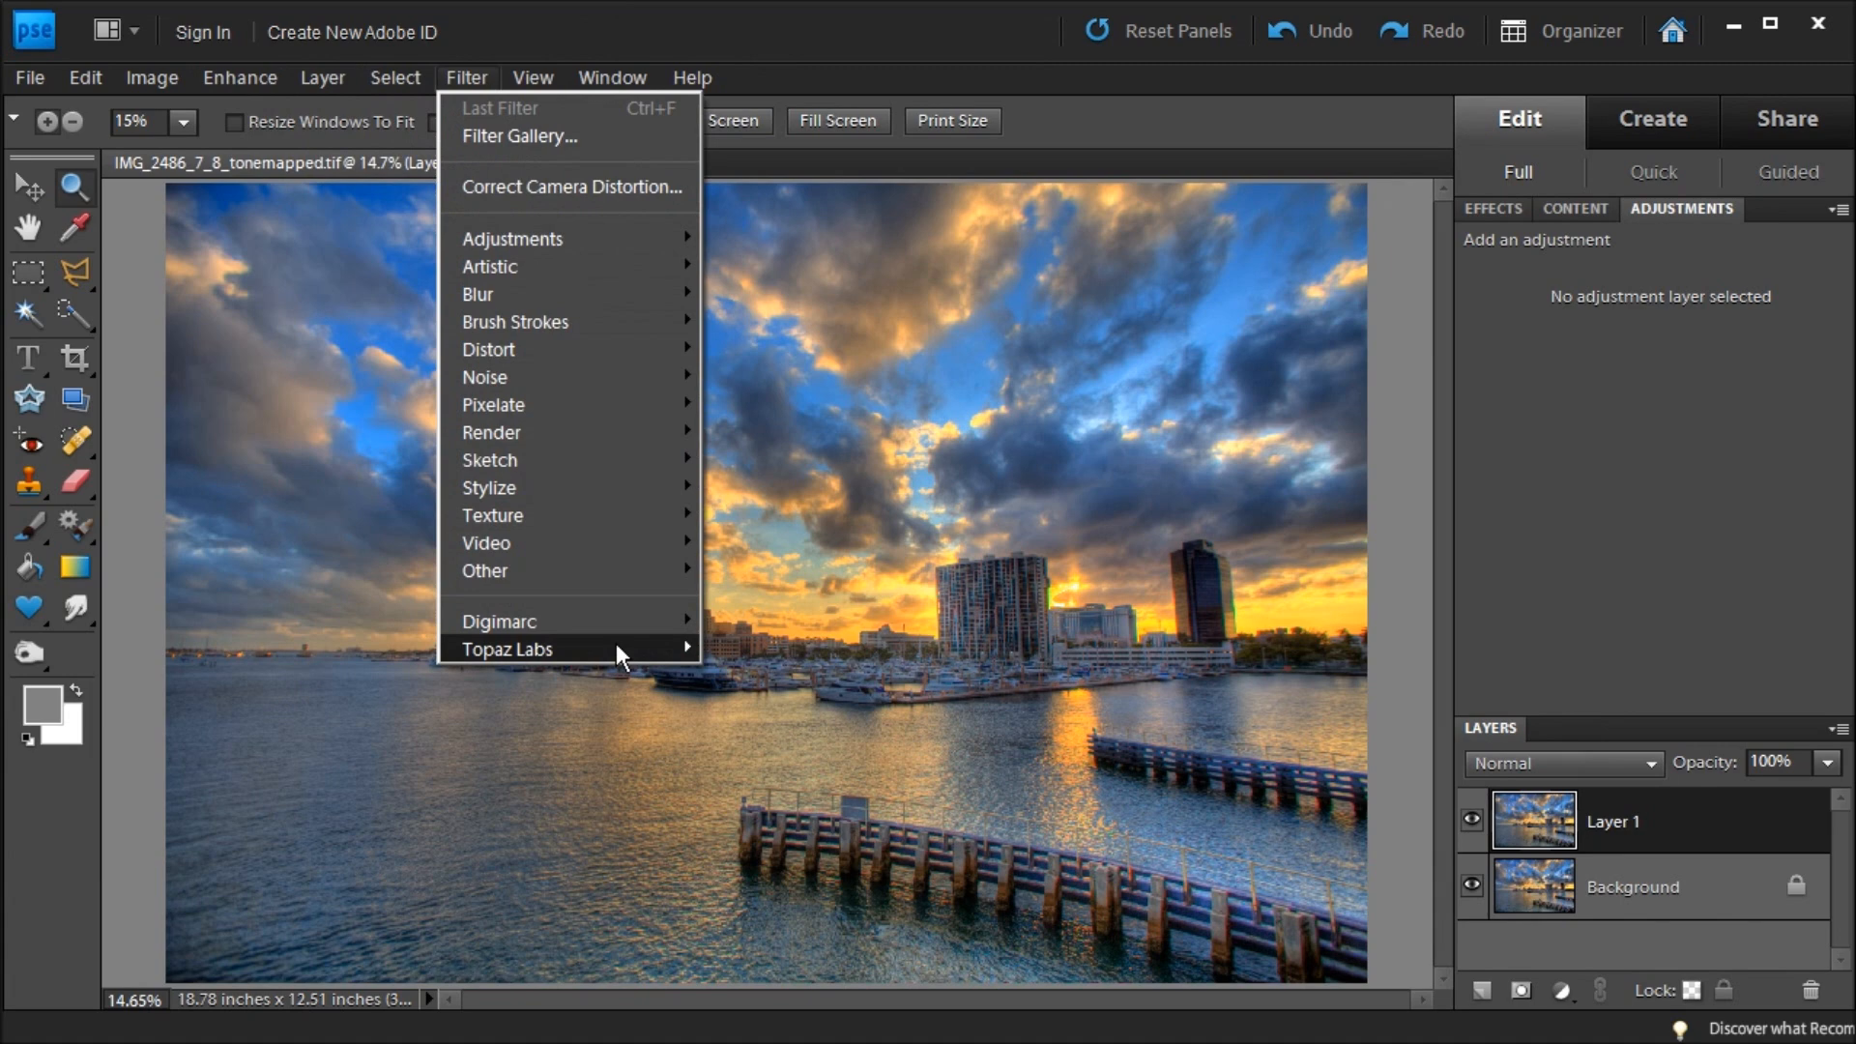
pyautogui.moveTo(619, 658)
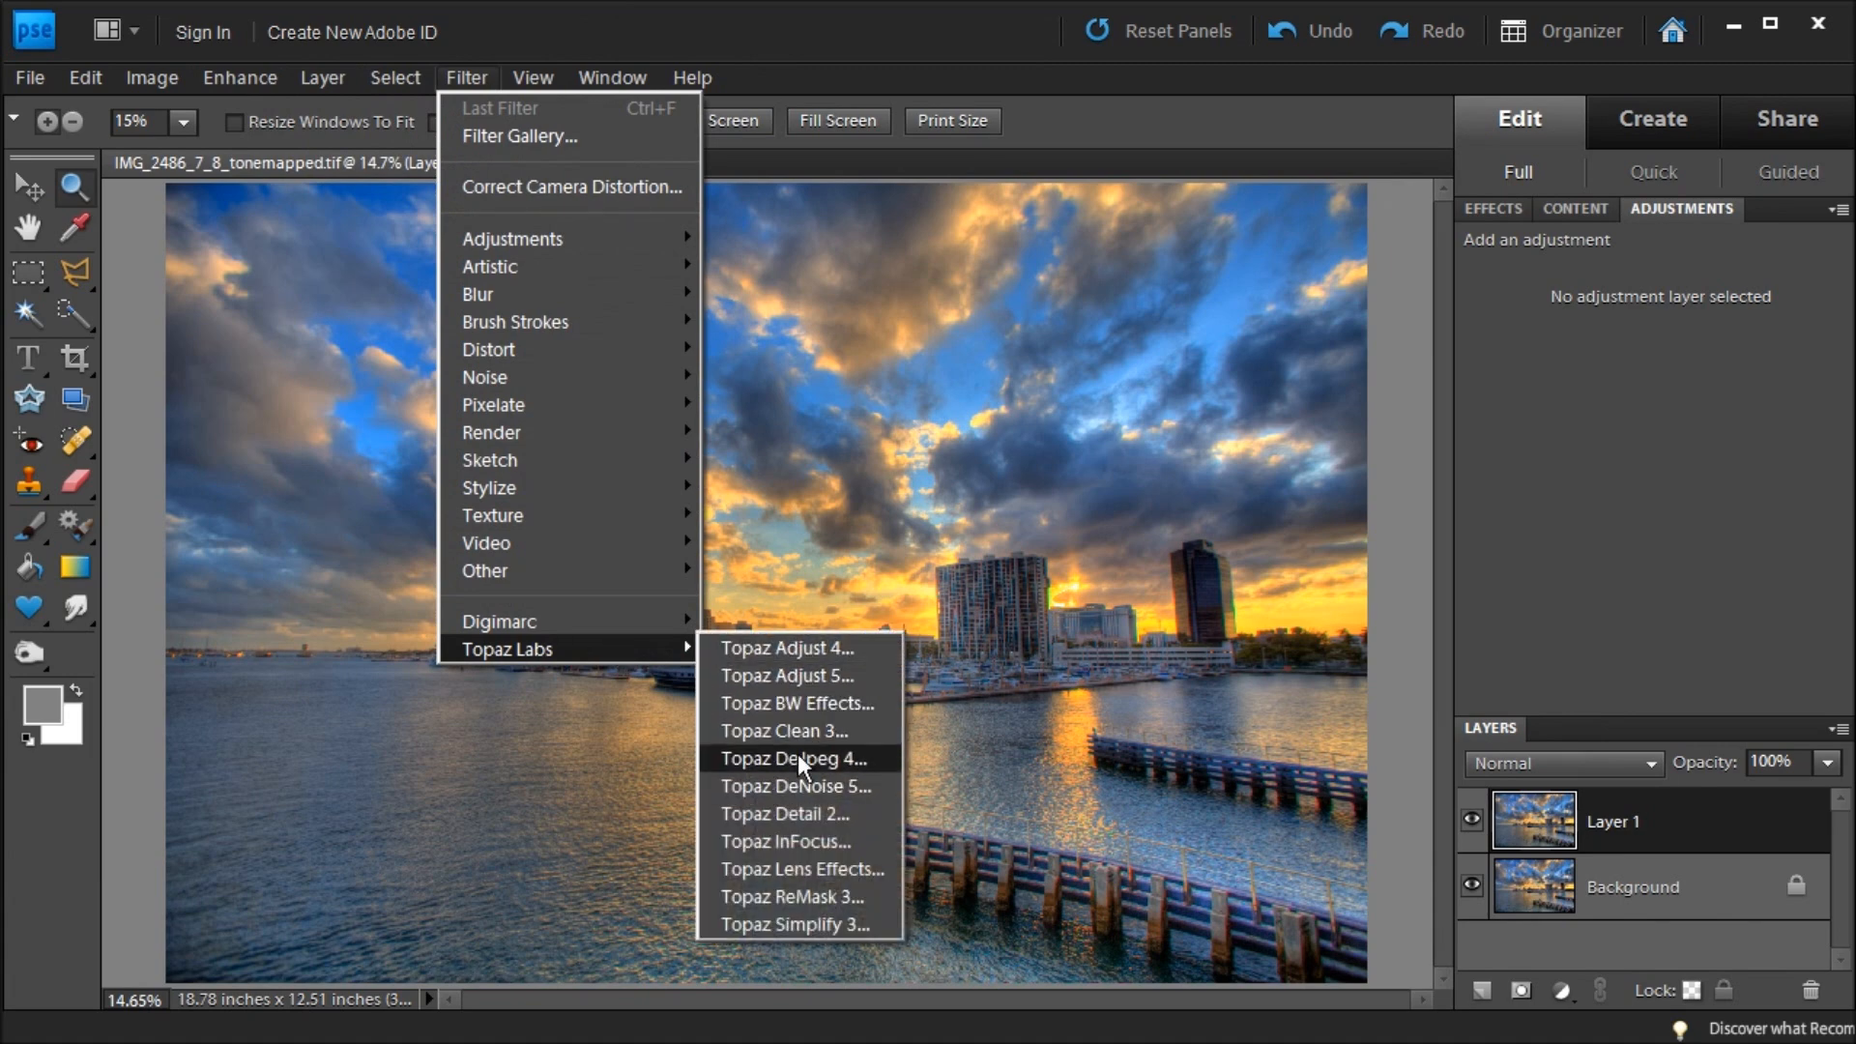
pyautogui.click(812, 791)
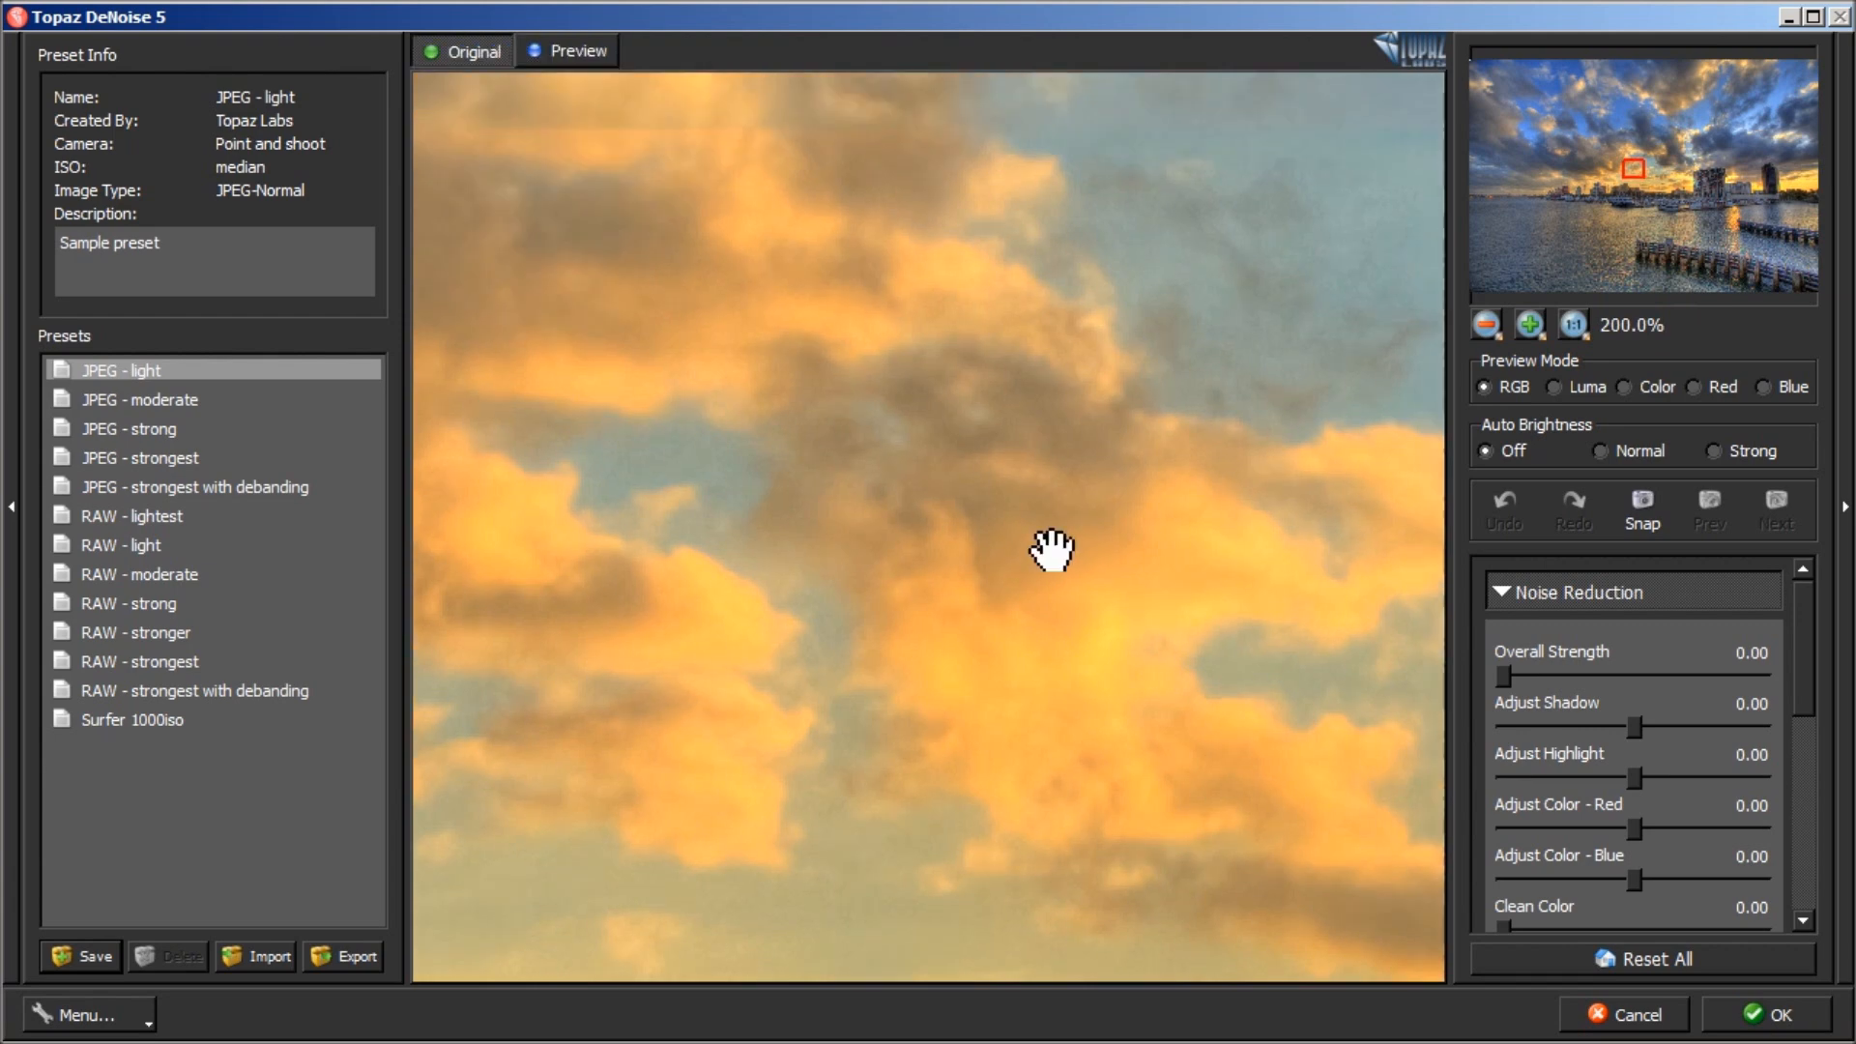
# Choose the JPEG - strong noise reduction preset and check its effect on the clouds and sky.
pyautogui.moveTo(1051, 549); pyautogui.dragTo(986, 600)
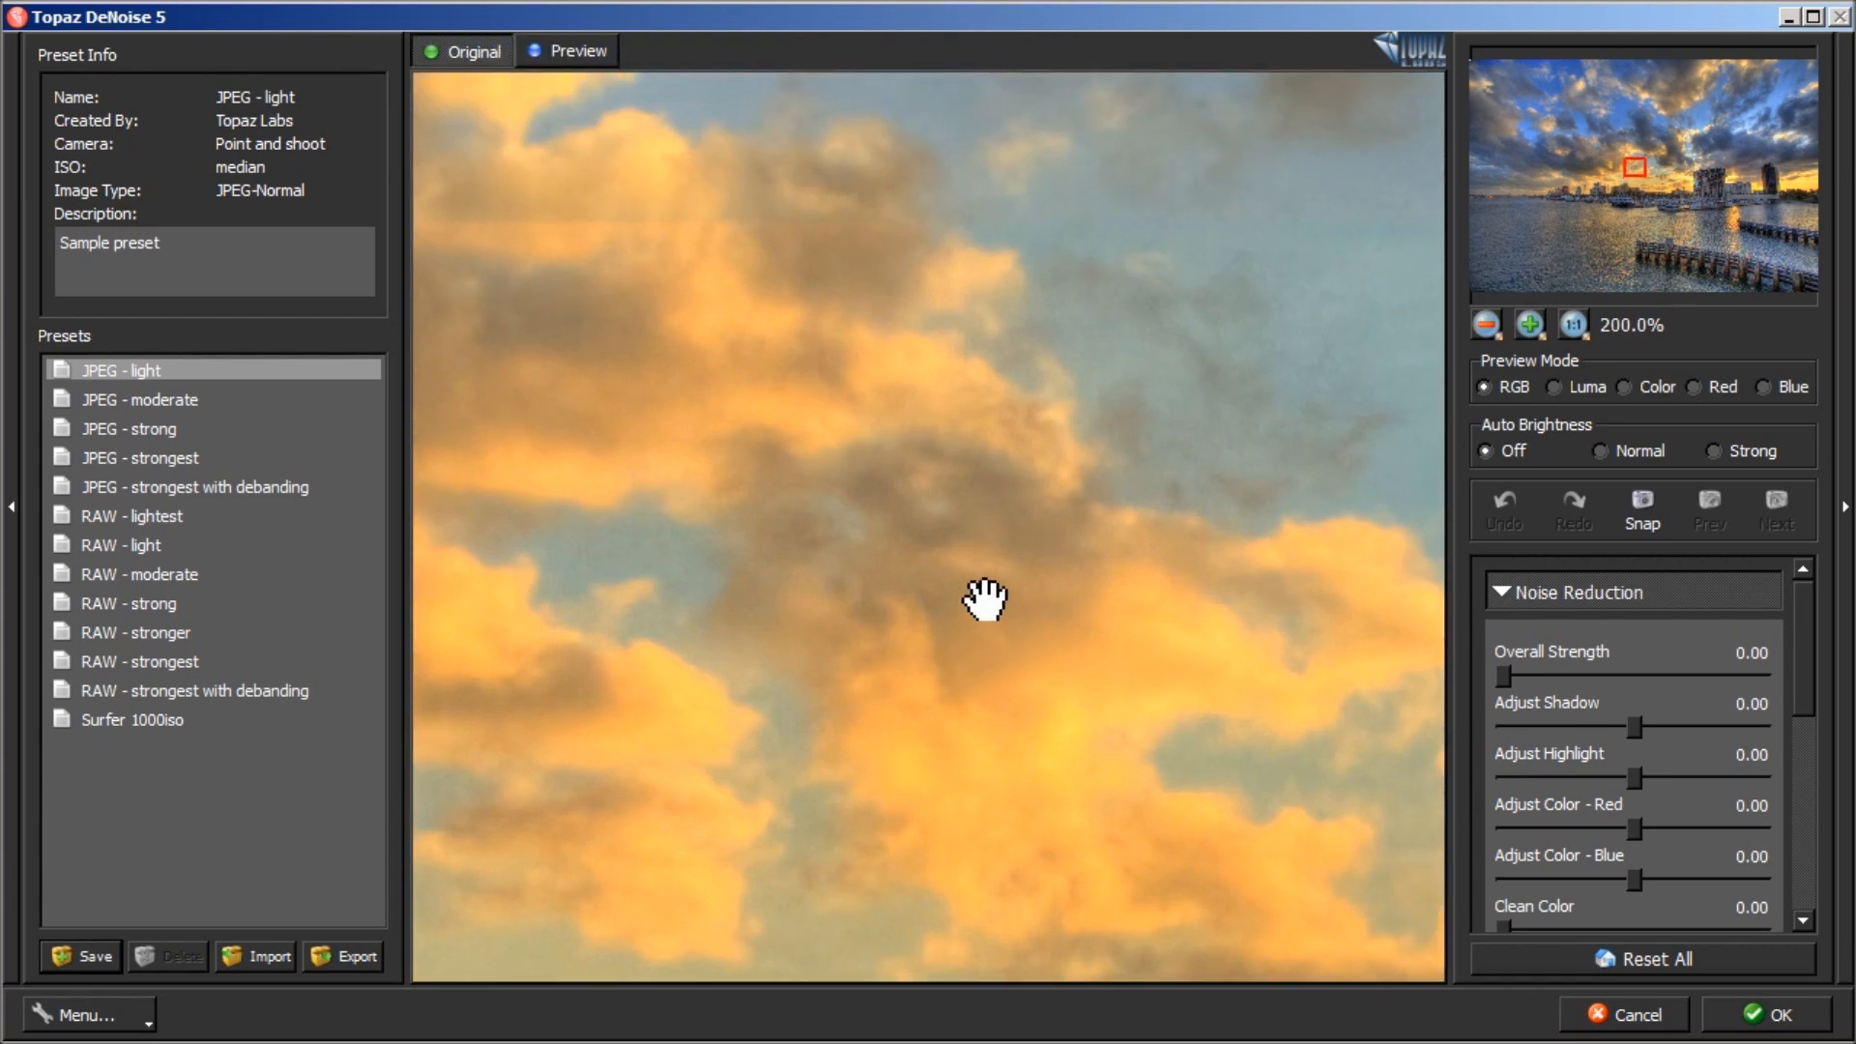
pyautogui.click(194, 428)
pyautogui.click(153, 437)
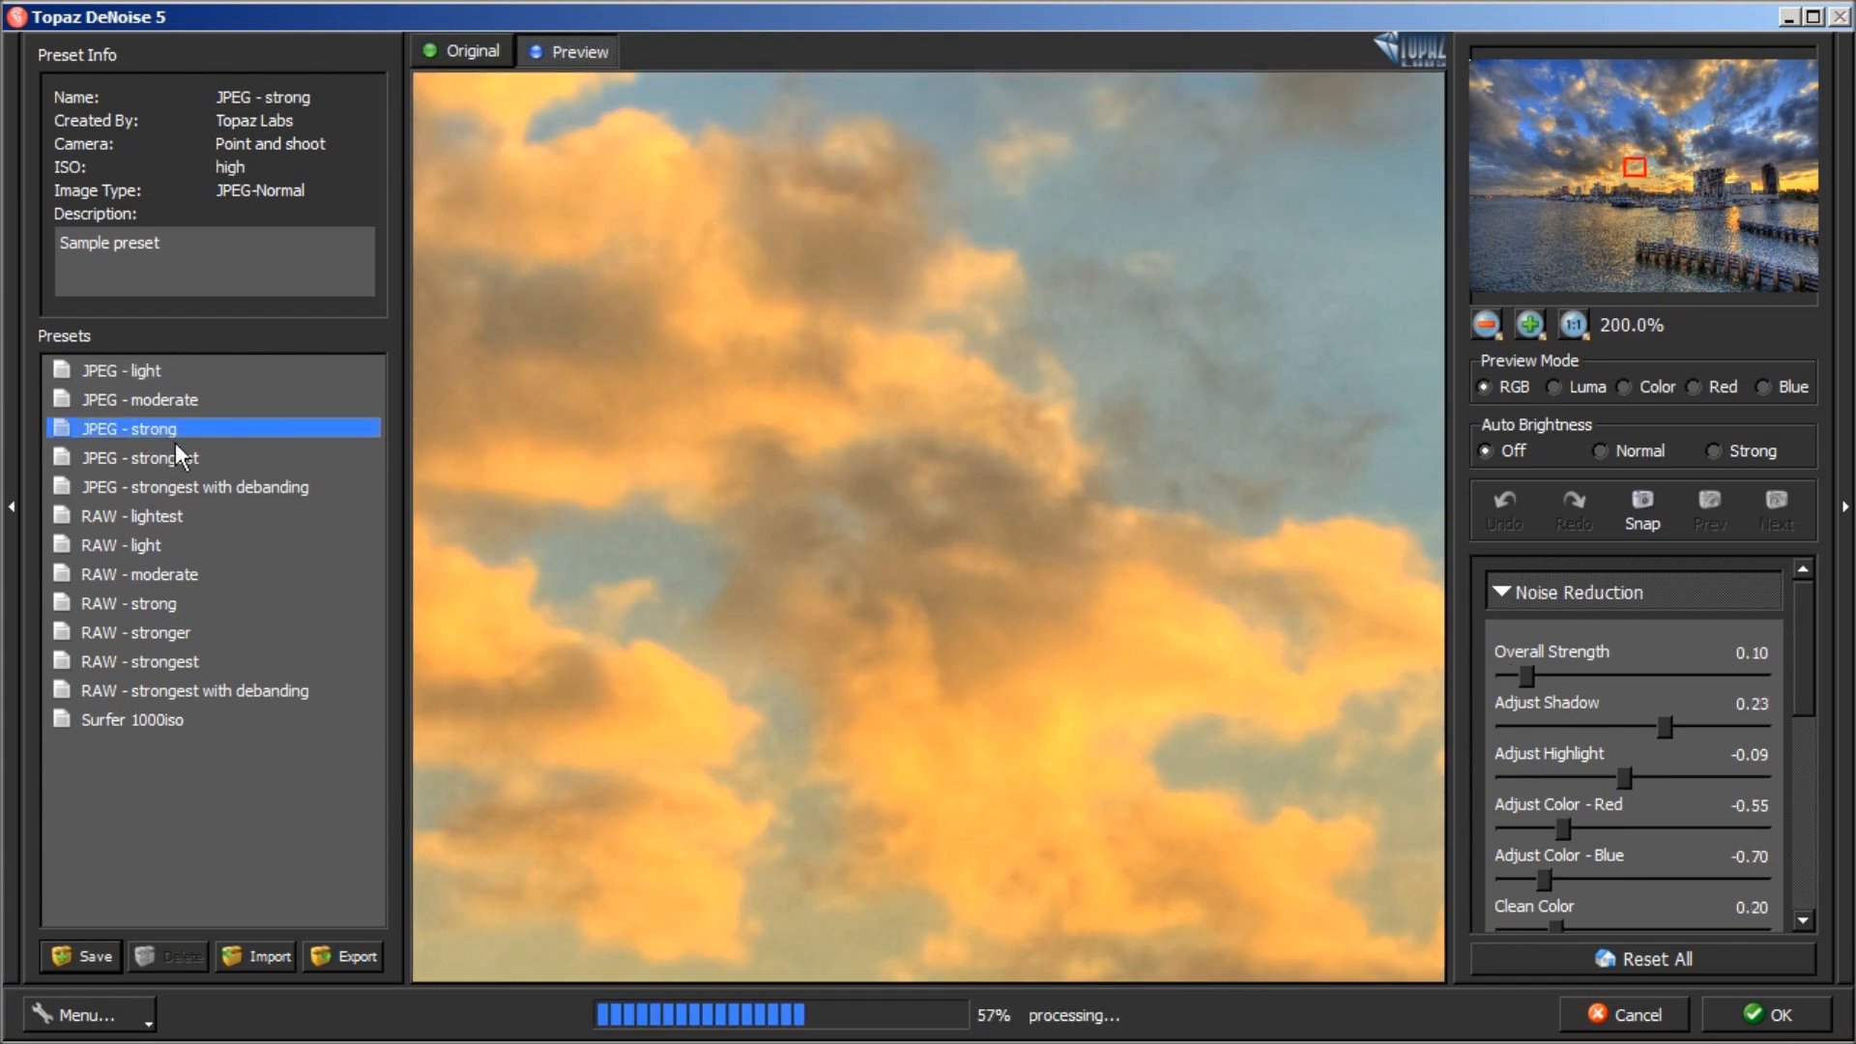
pyautogui.moveTo(1131, 444); pyautogui.dragTo(947, 508)
pyautogui.moveTo(1189, 469); pyautogui.dragTo(901, 573)
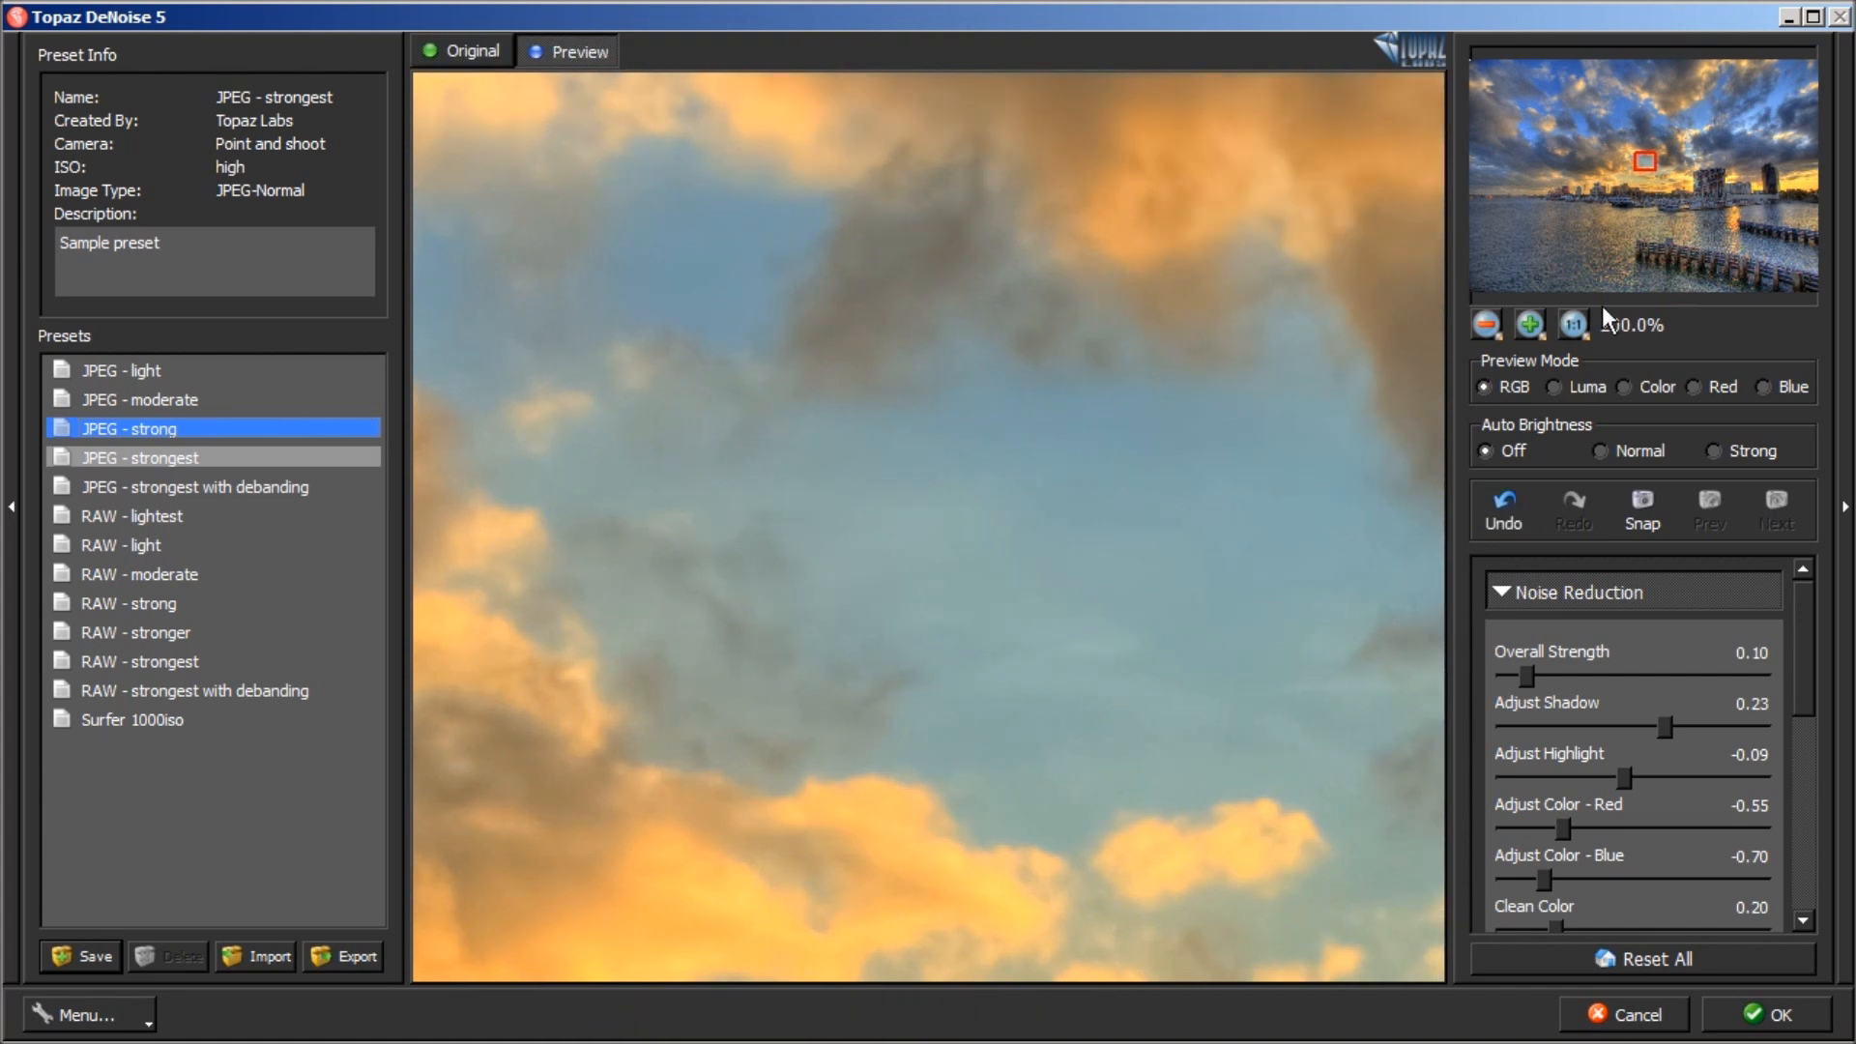
# Inspect the denoised sky at 400% zoom and apply the noise reduction to the layer.
pyautogui.click(1524, 327)
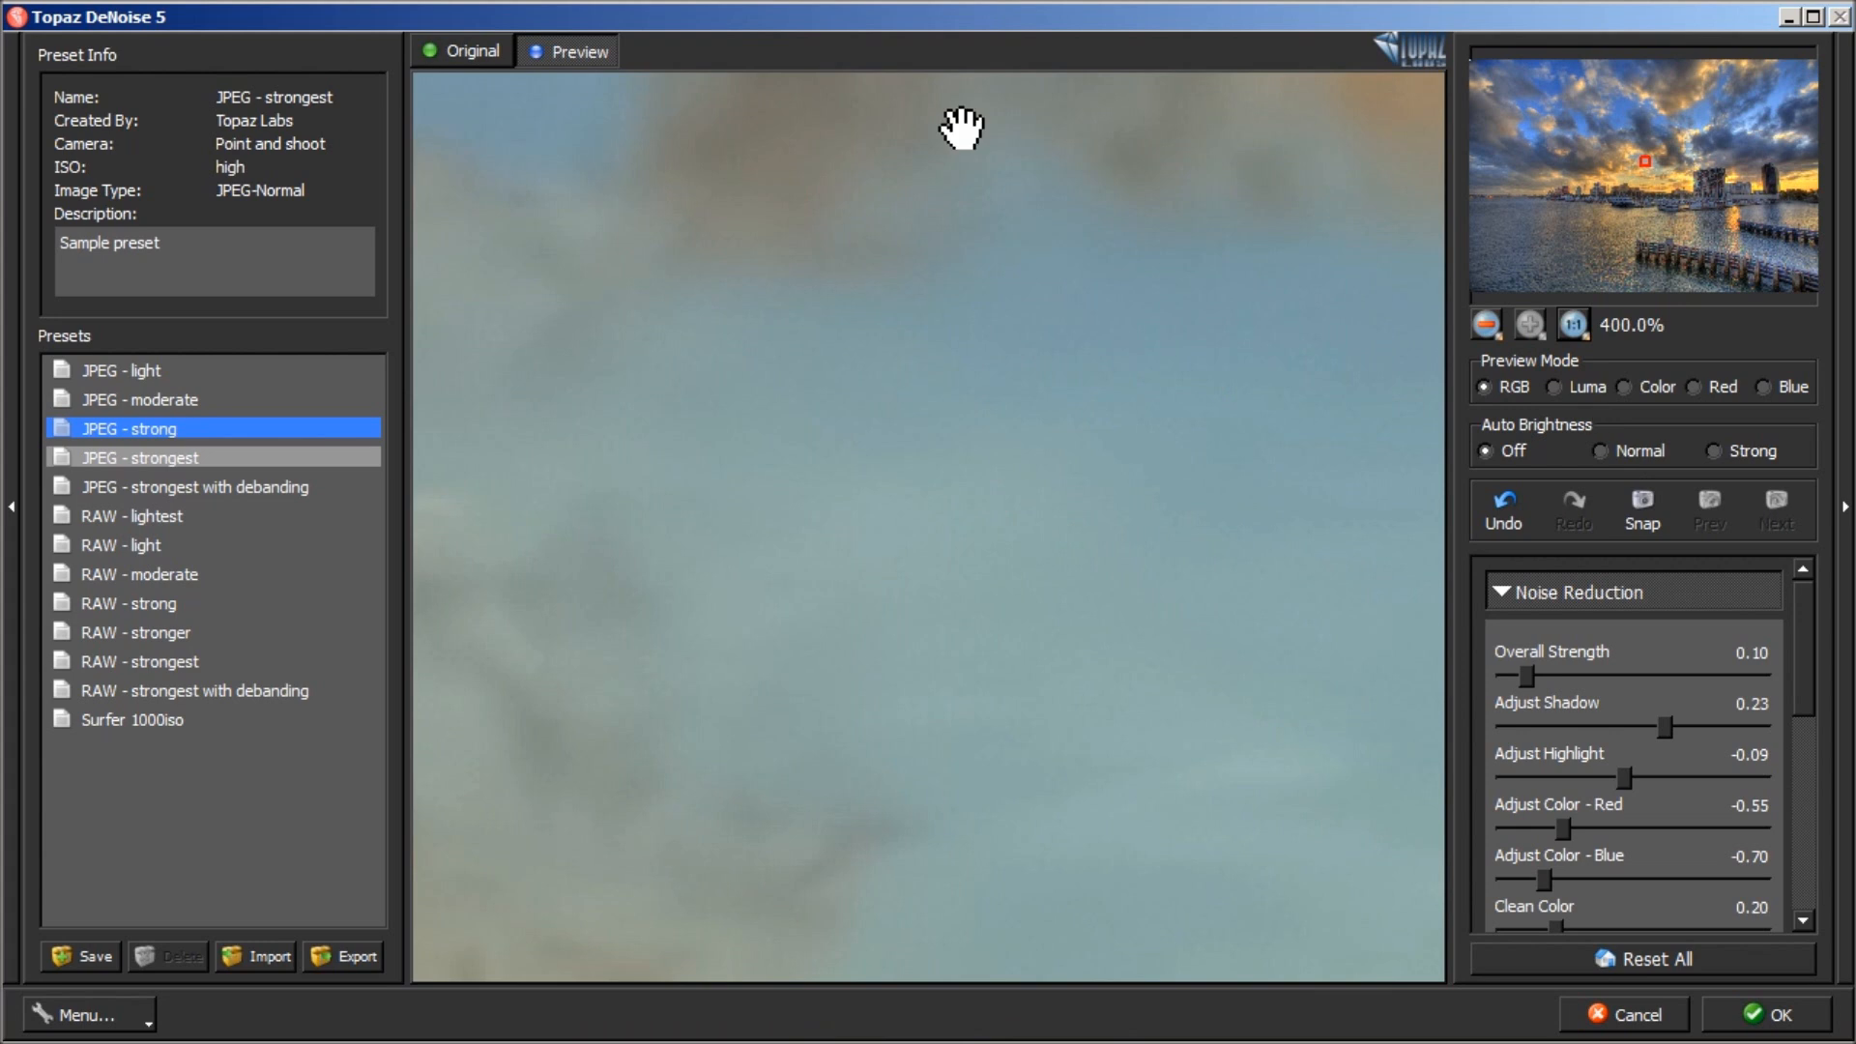
pyautogui.moveTo(1214, 531); pyautogui.dragTo(853, 509)
pyautogui.moveTo(1006, 381); pyautogui.dragTo(882, 381)
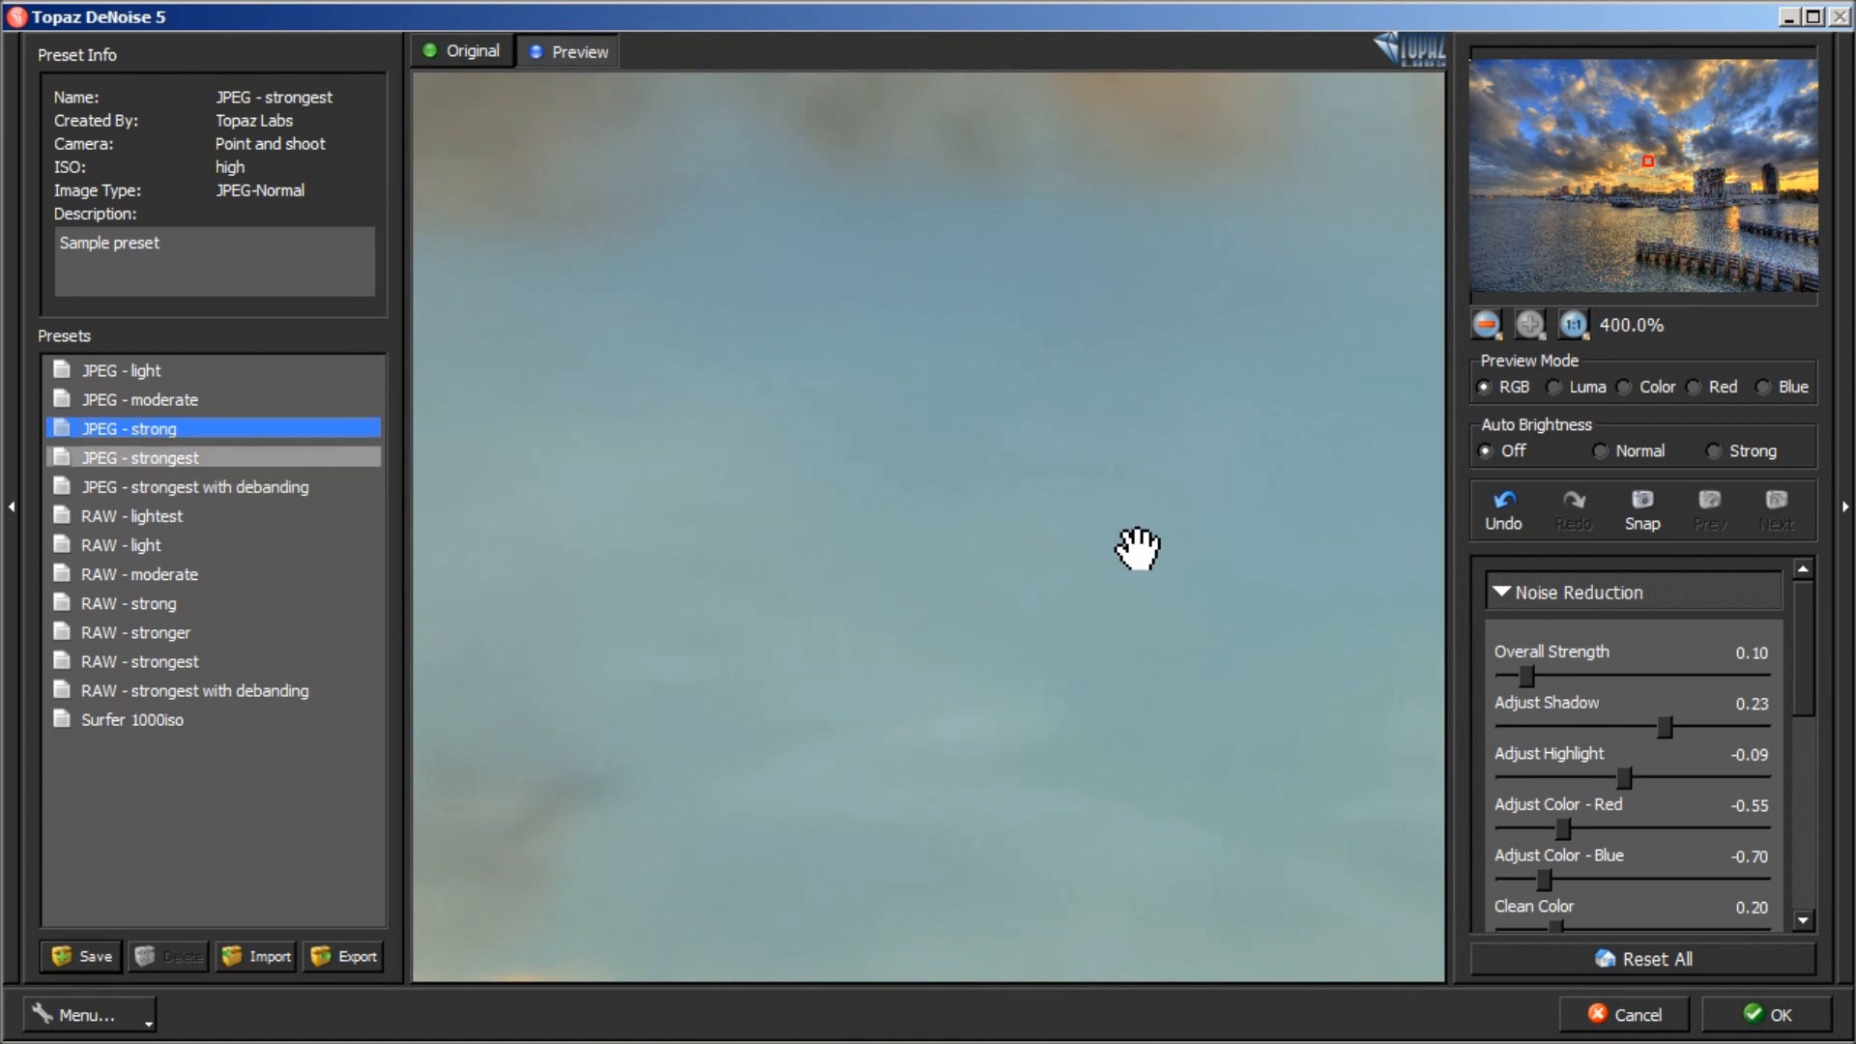
pyautogui.moveTo(1131, 551); pyautogui.dragTo(1280, 415)
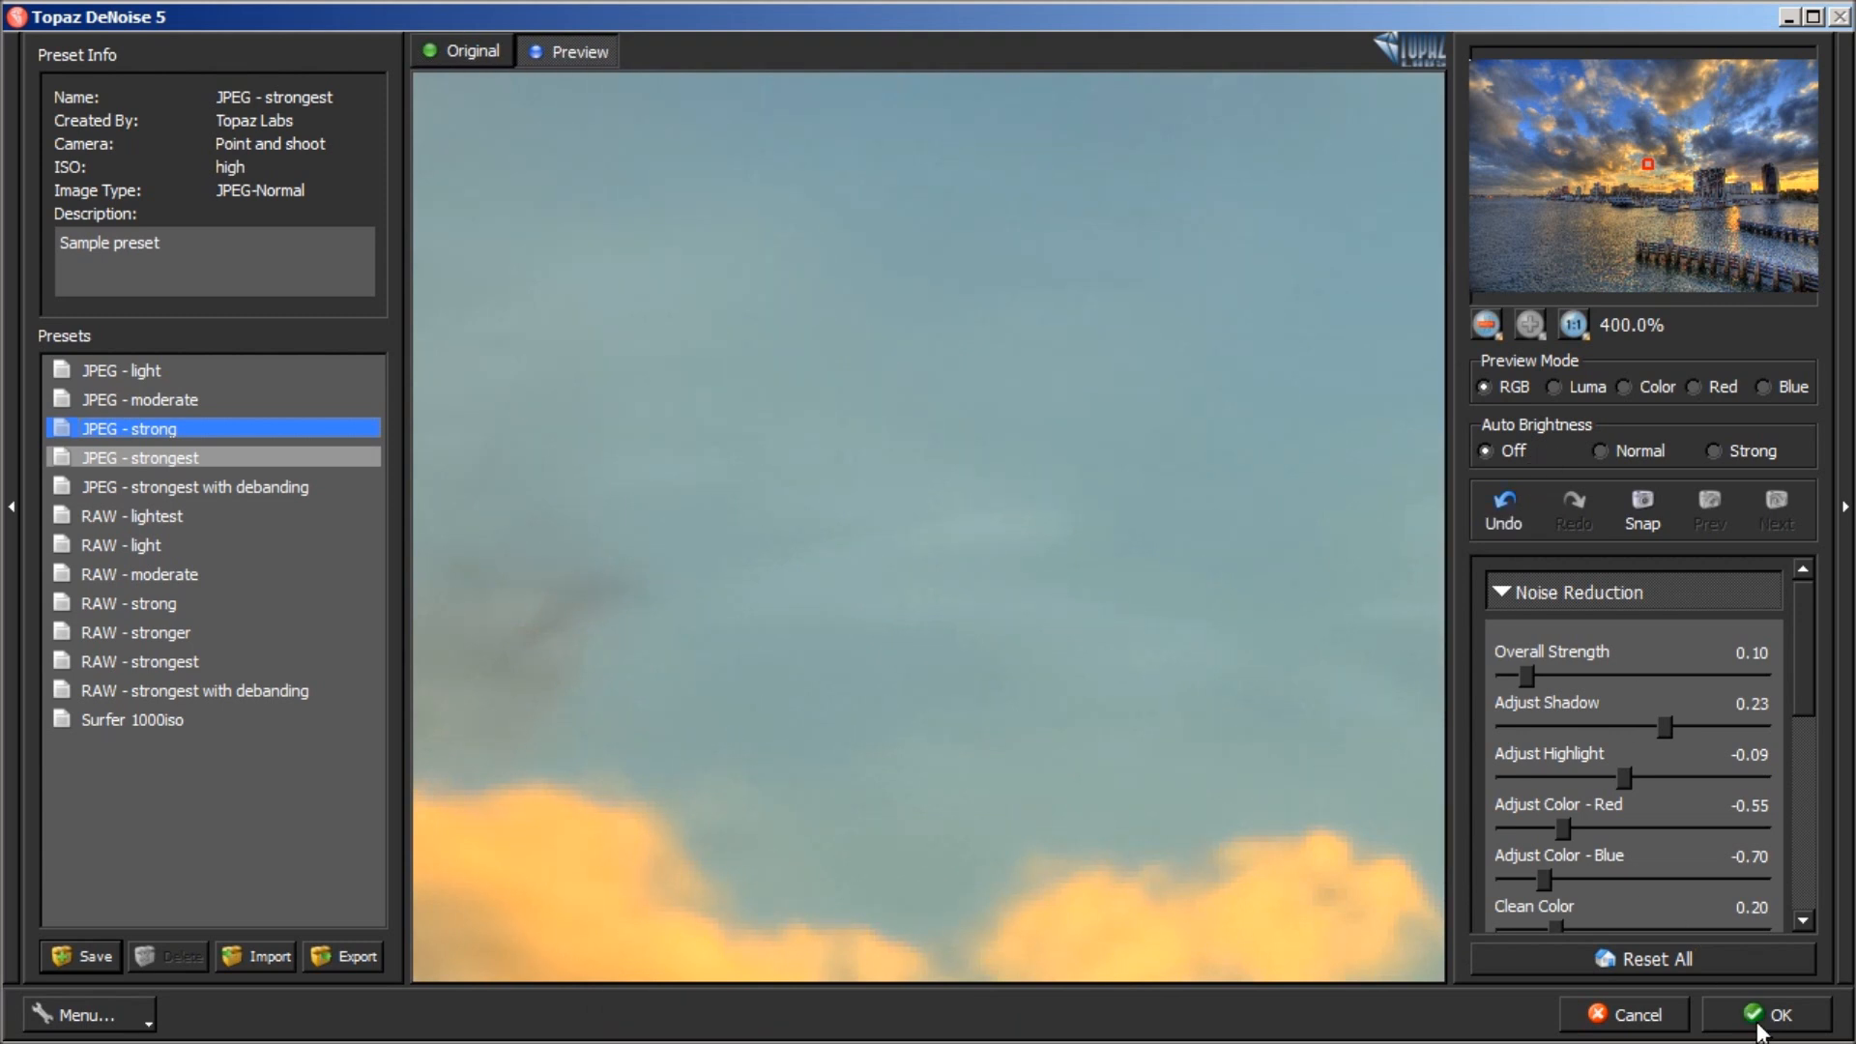
pyautogui.click(1757, 1028)
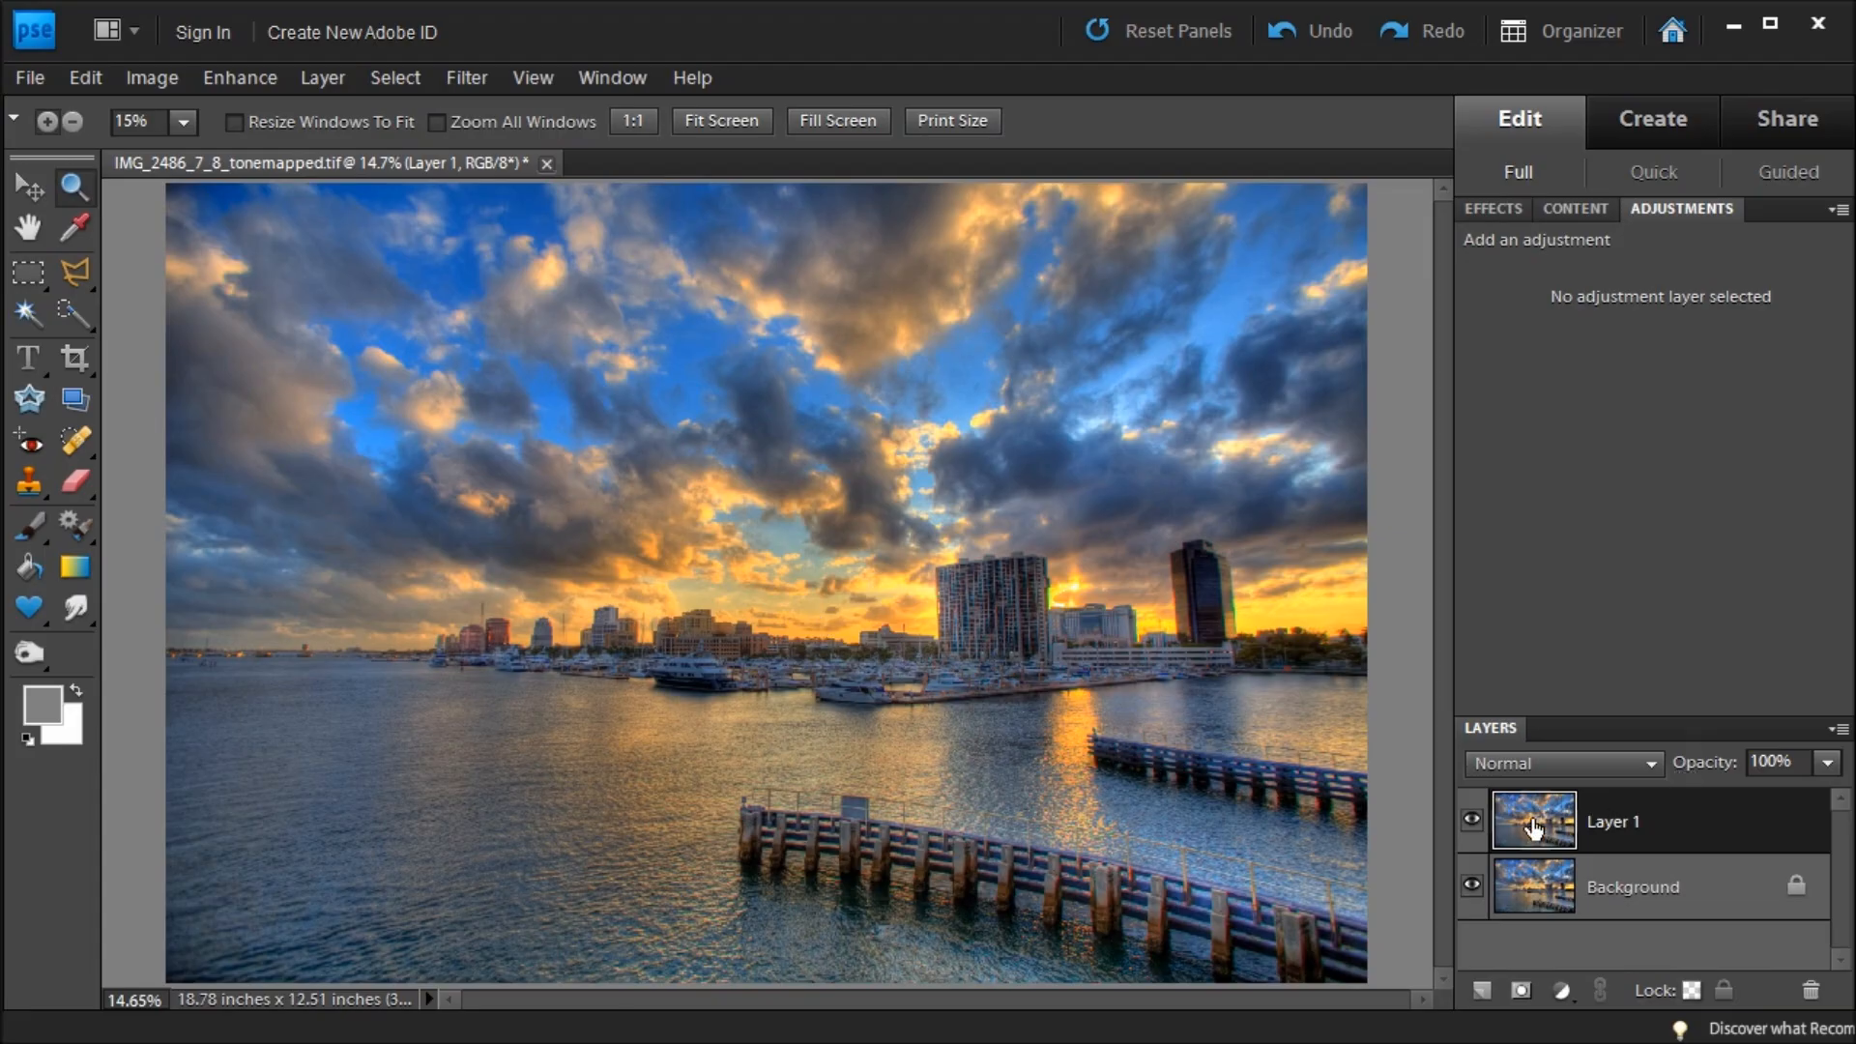
# Duplicate the denoised Layer 1 and open the Topaz Adjust 4 filter on the copy.
pyautogui.hotkey('ctrl', 'j')
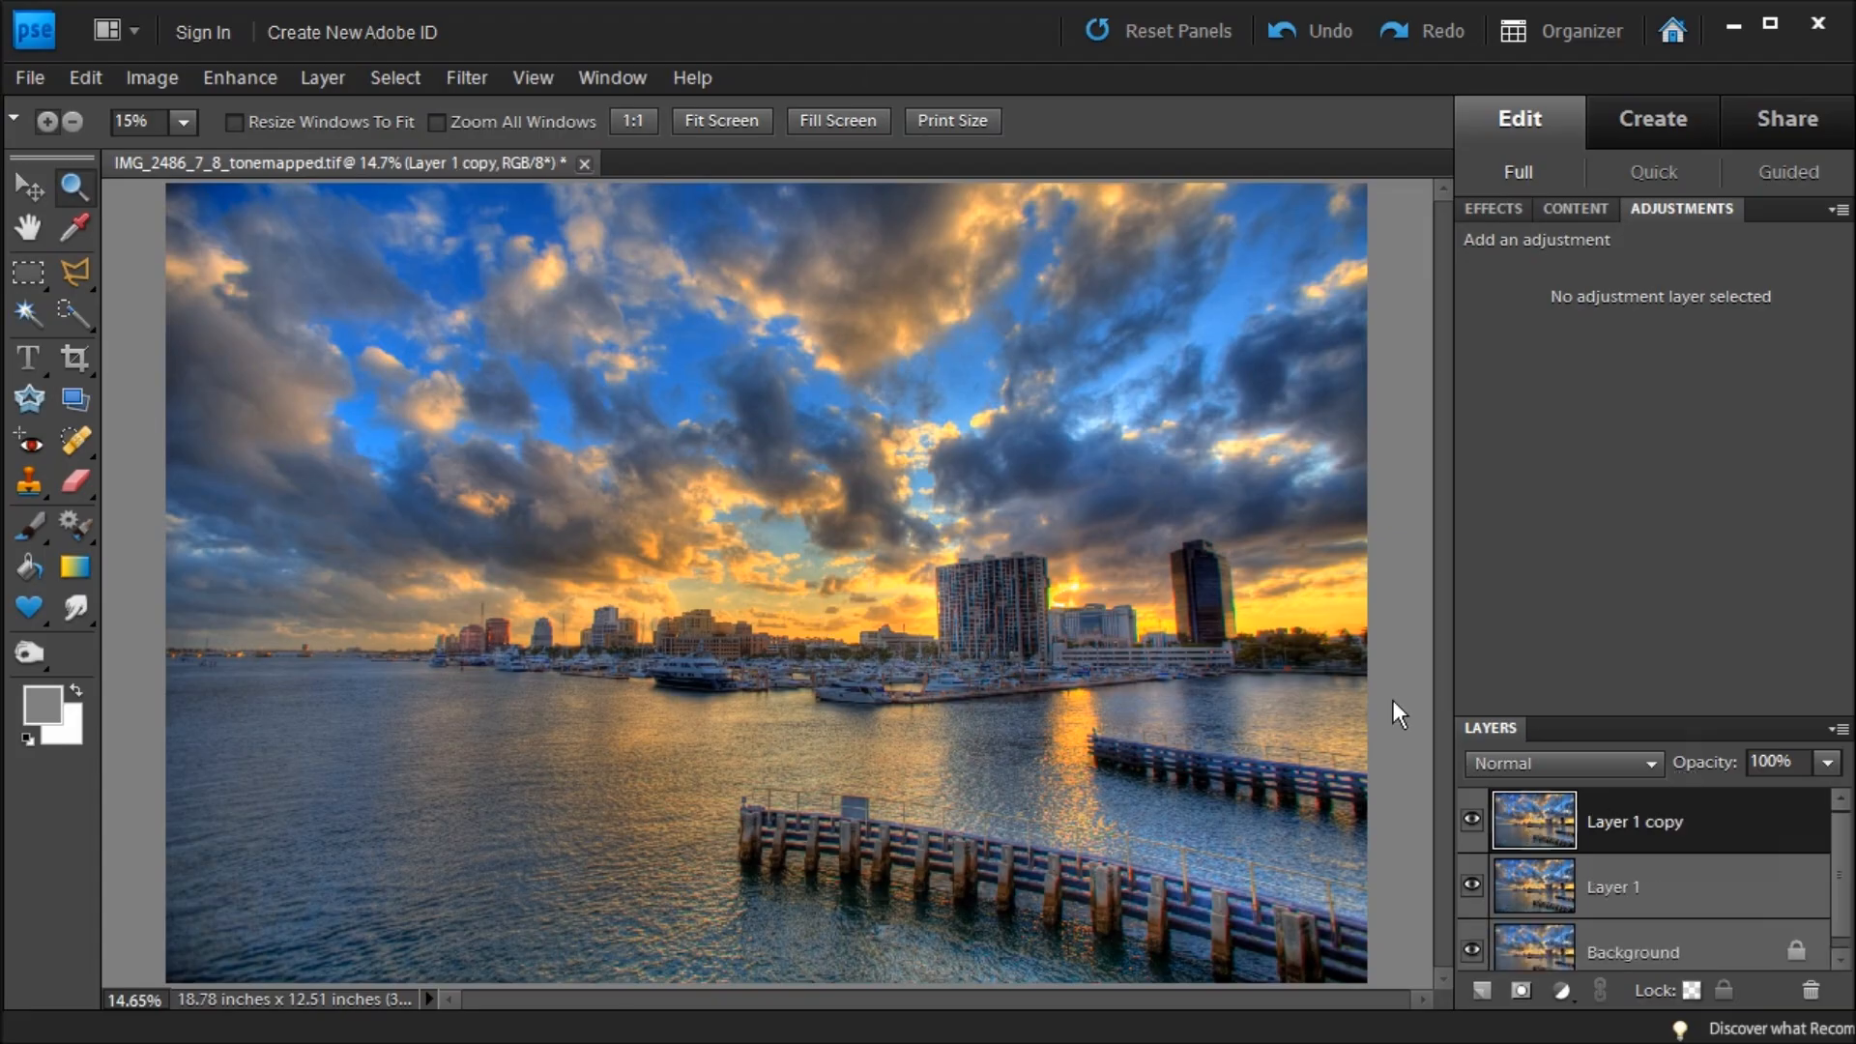
pyautogui.click(321, 89)
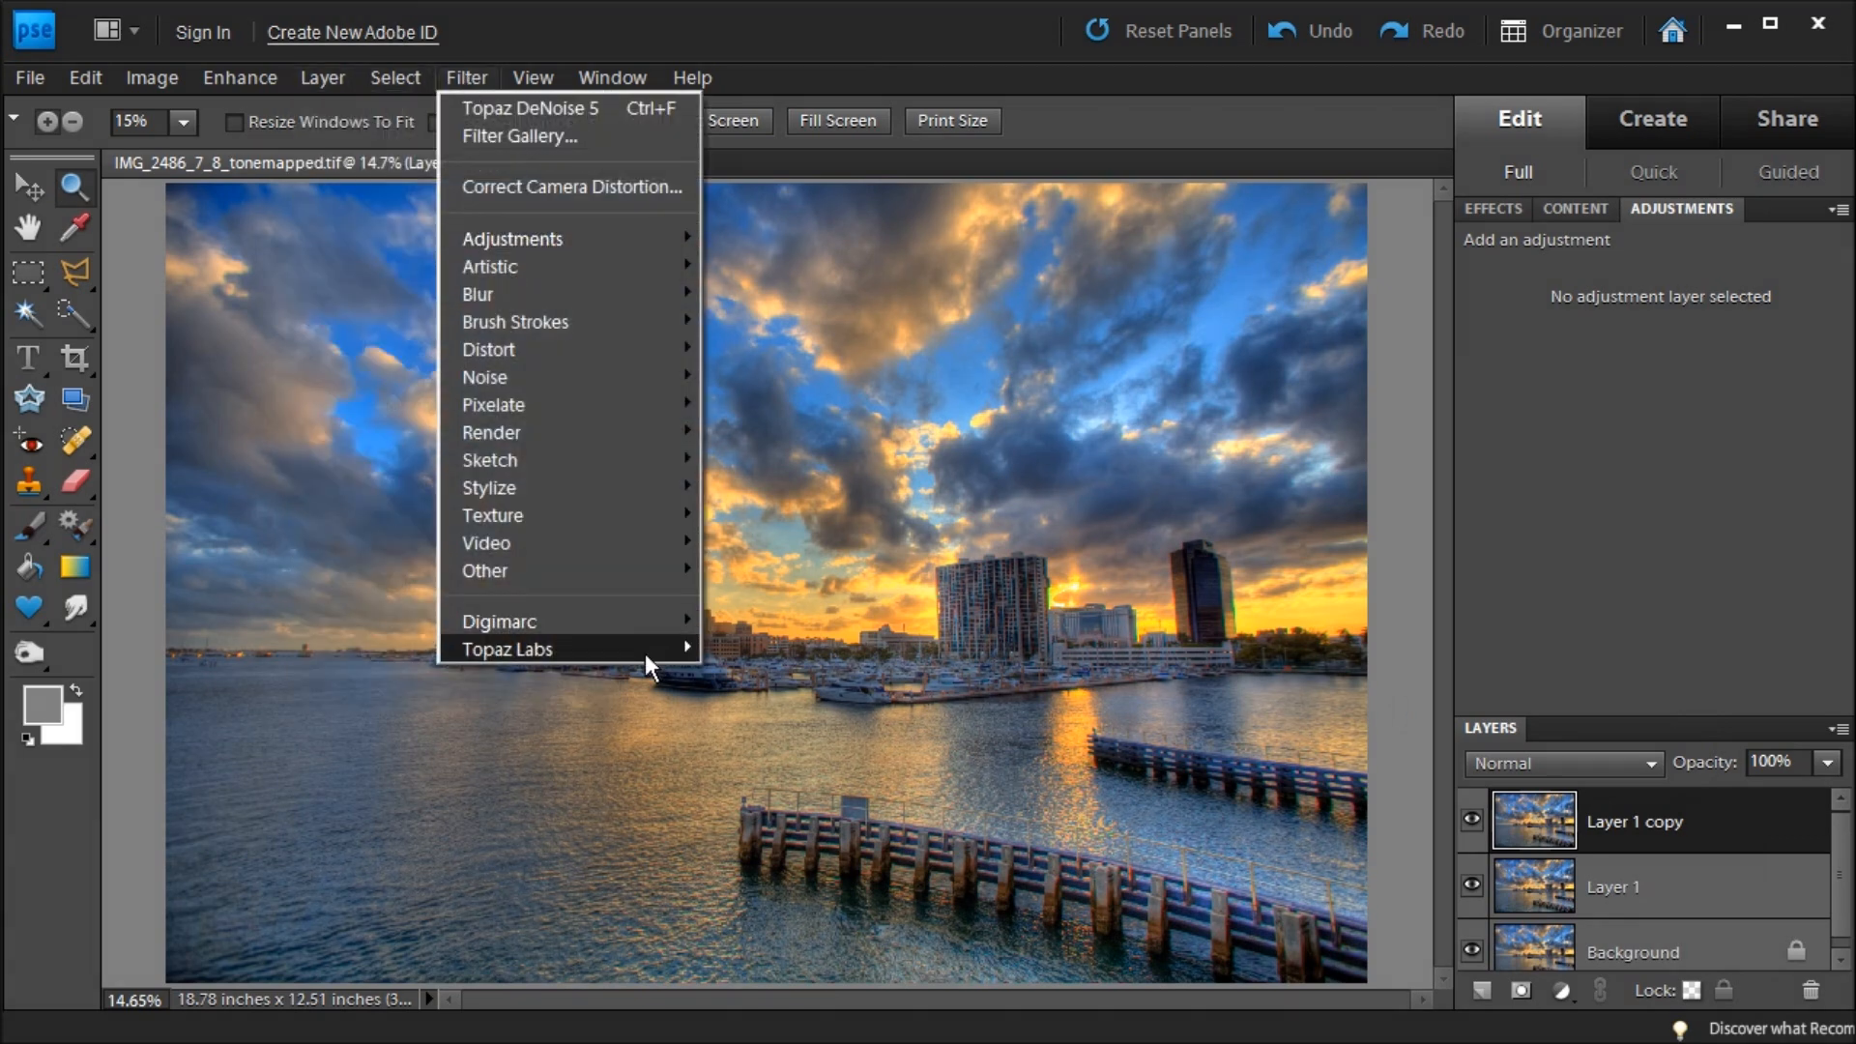
pyautogui.moveTo(645, 654)
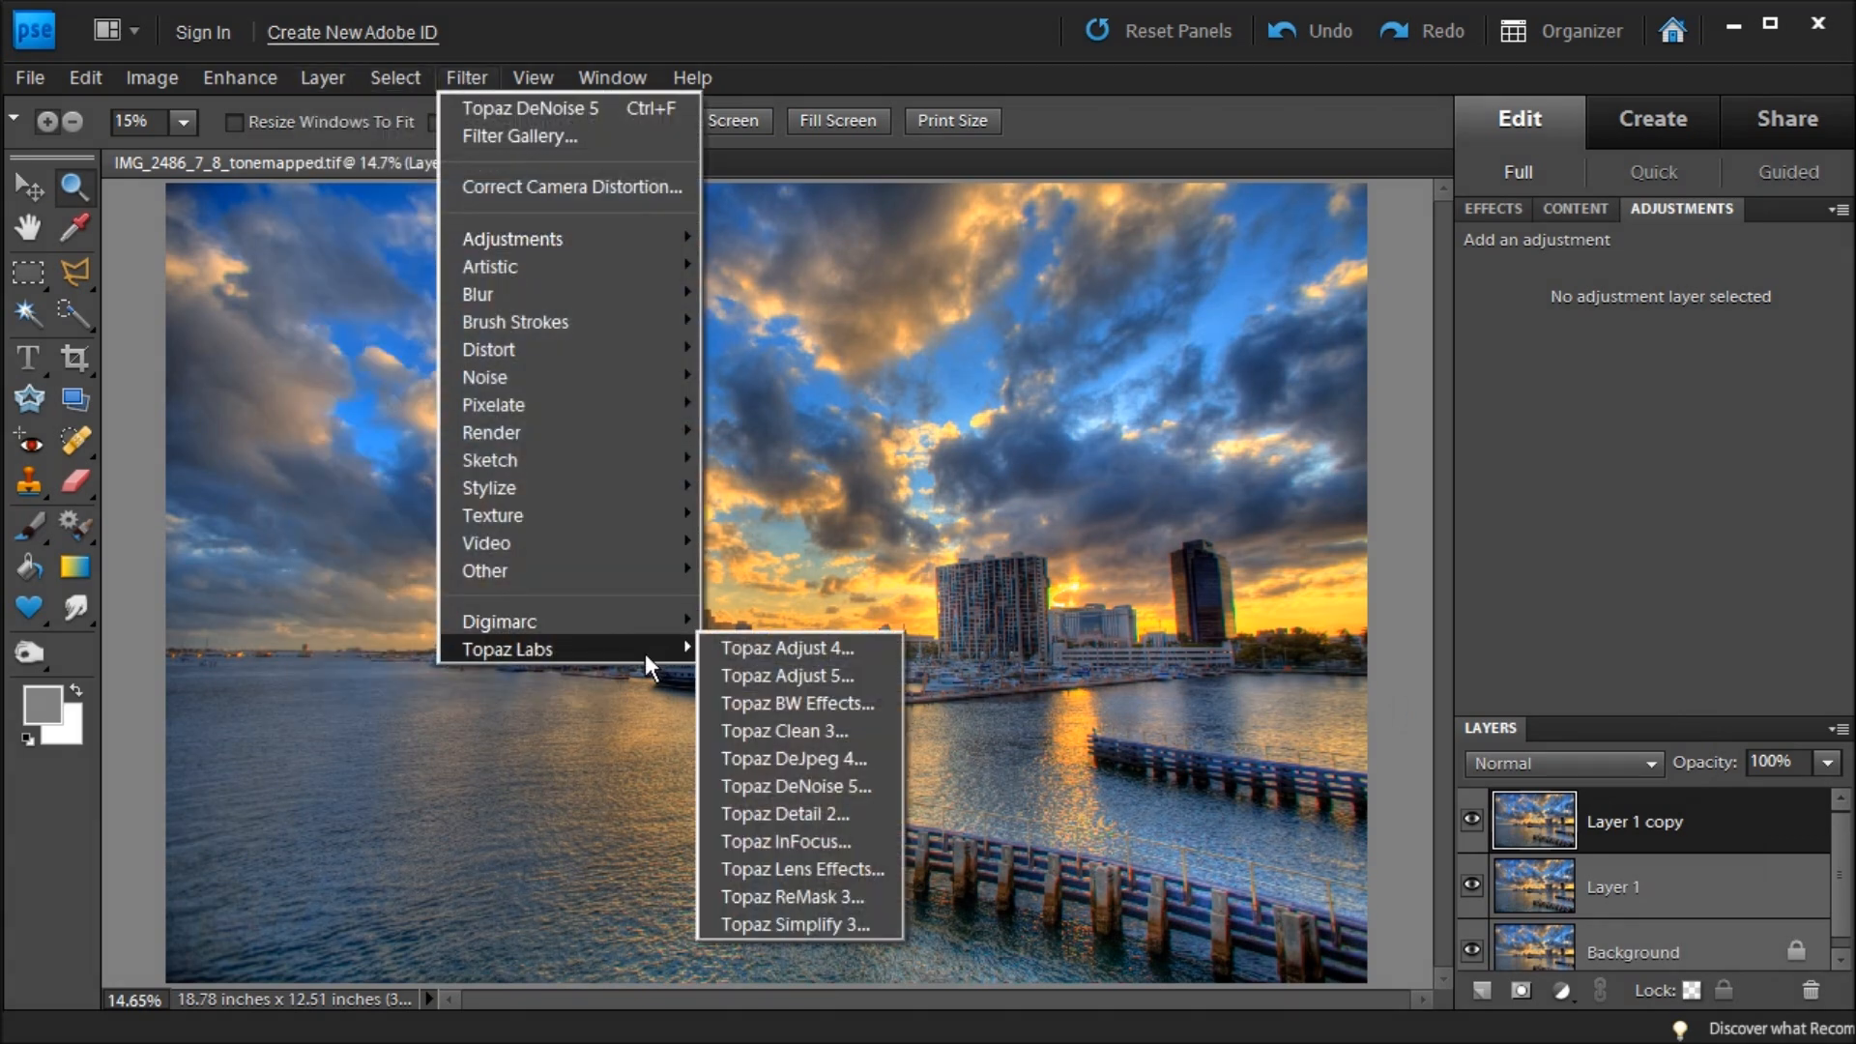
pyautogui.click(799, 650)
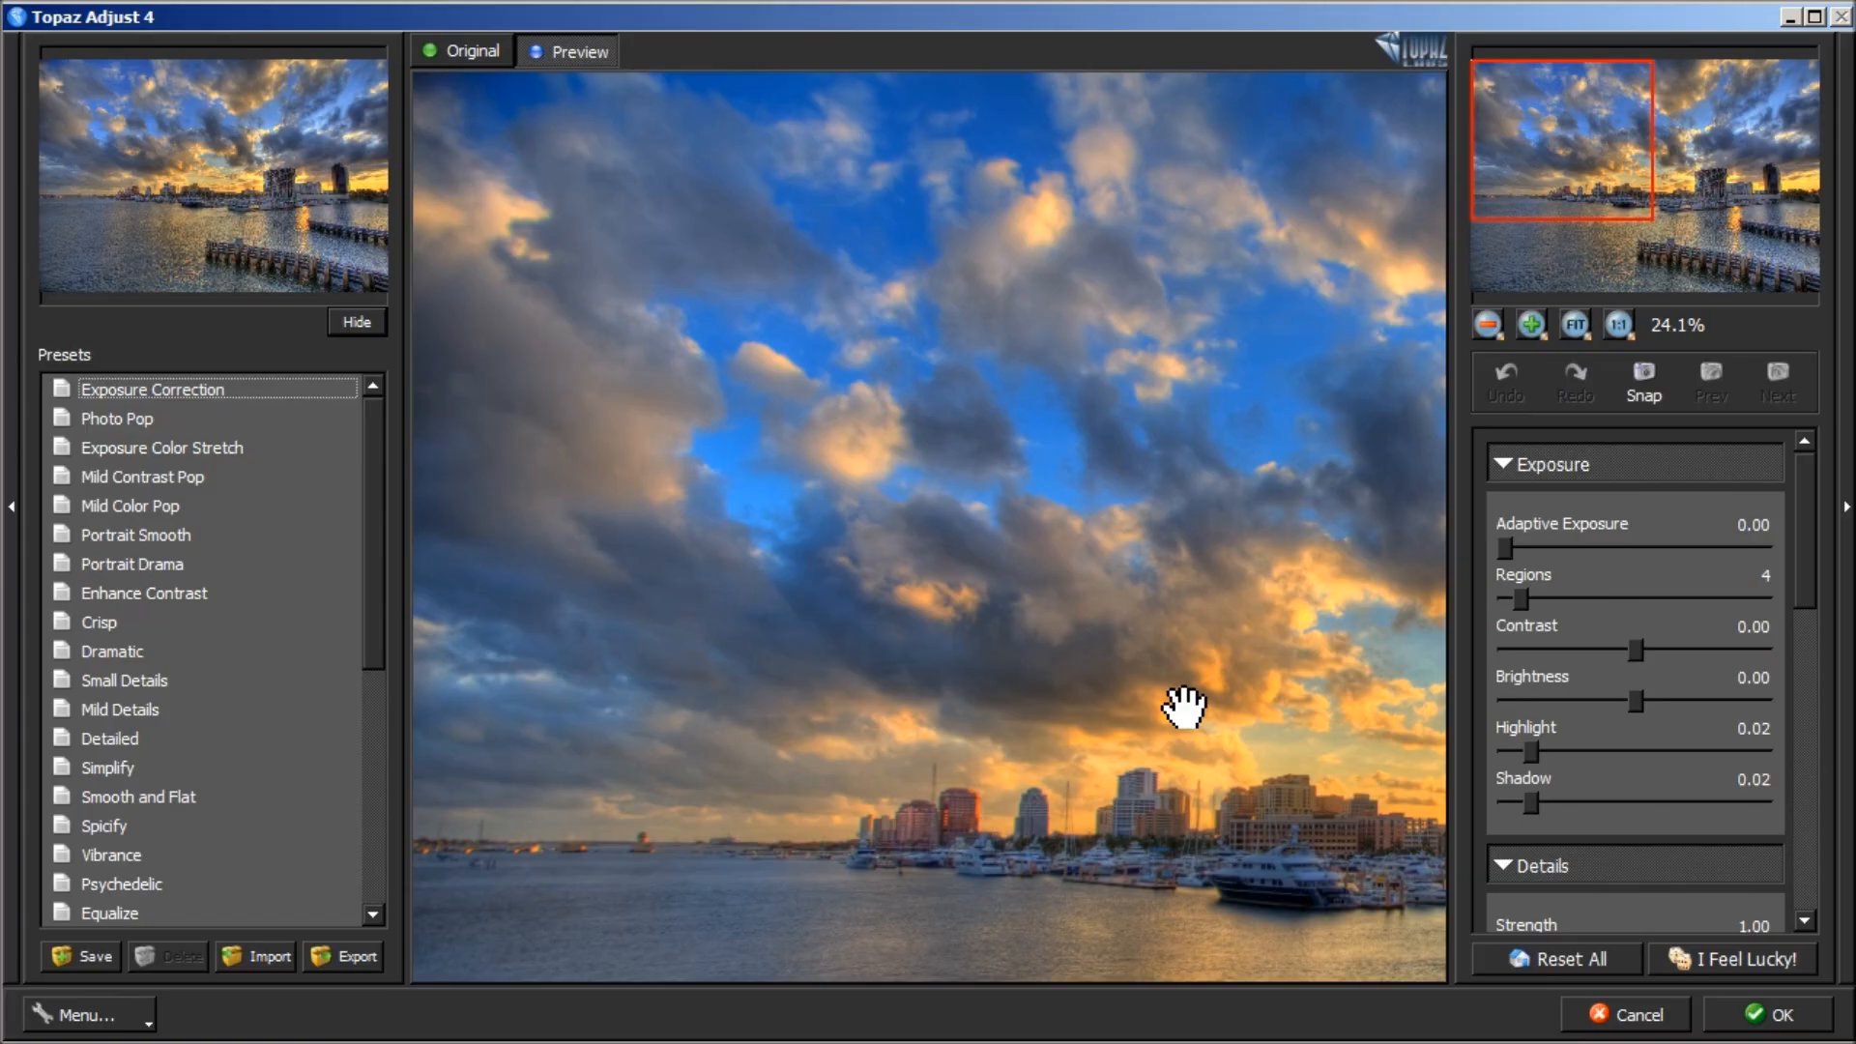
# Preview the marina skyline and apply the Neutralizer by JorgeDiaz preset in Topaz Adjust.
pyautogui.moveTo(1184, 709); pyautogui.dragTo(634, 651)
pyautogui.moveTo(965, 705); pyautogui.dragTo(915, 600)
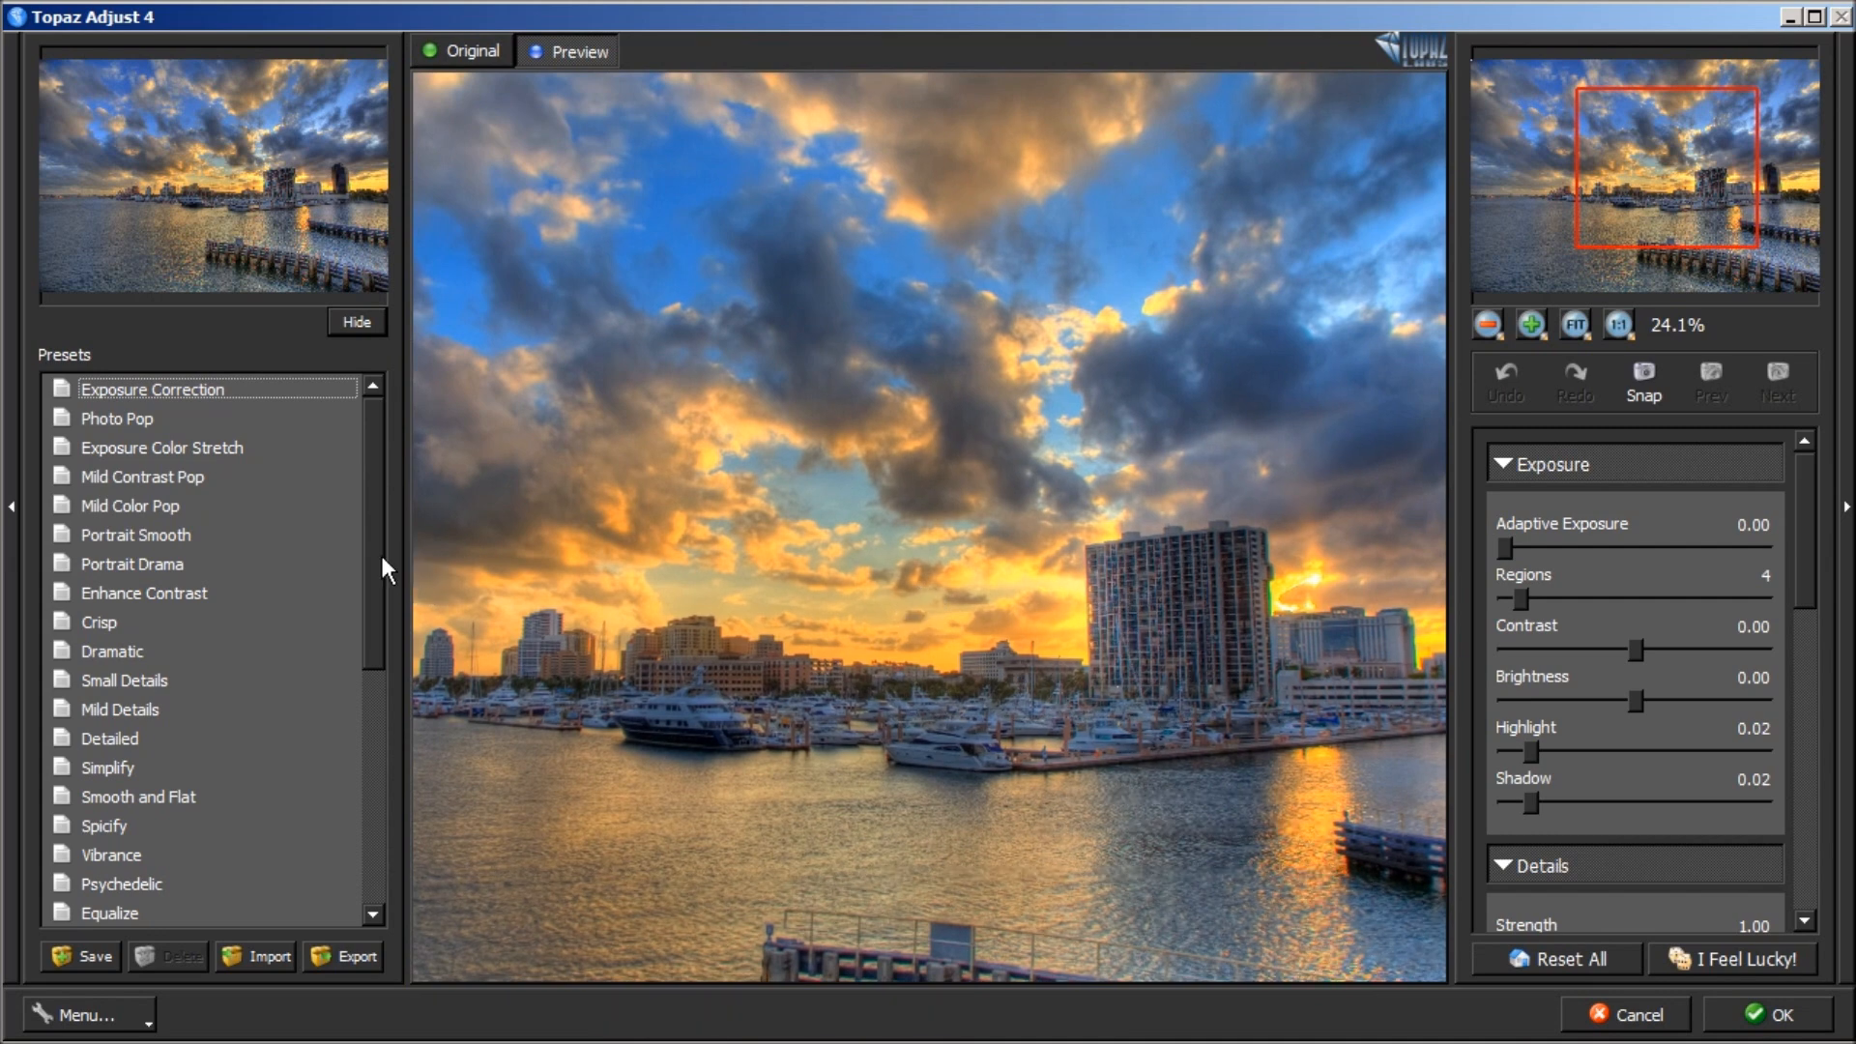
pyautogui.scroll(-1, 372, 570)
pyautogui.moveTo(371, 570); pyautogui.dragTo(357, 792)
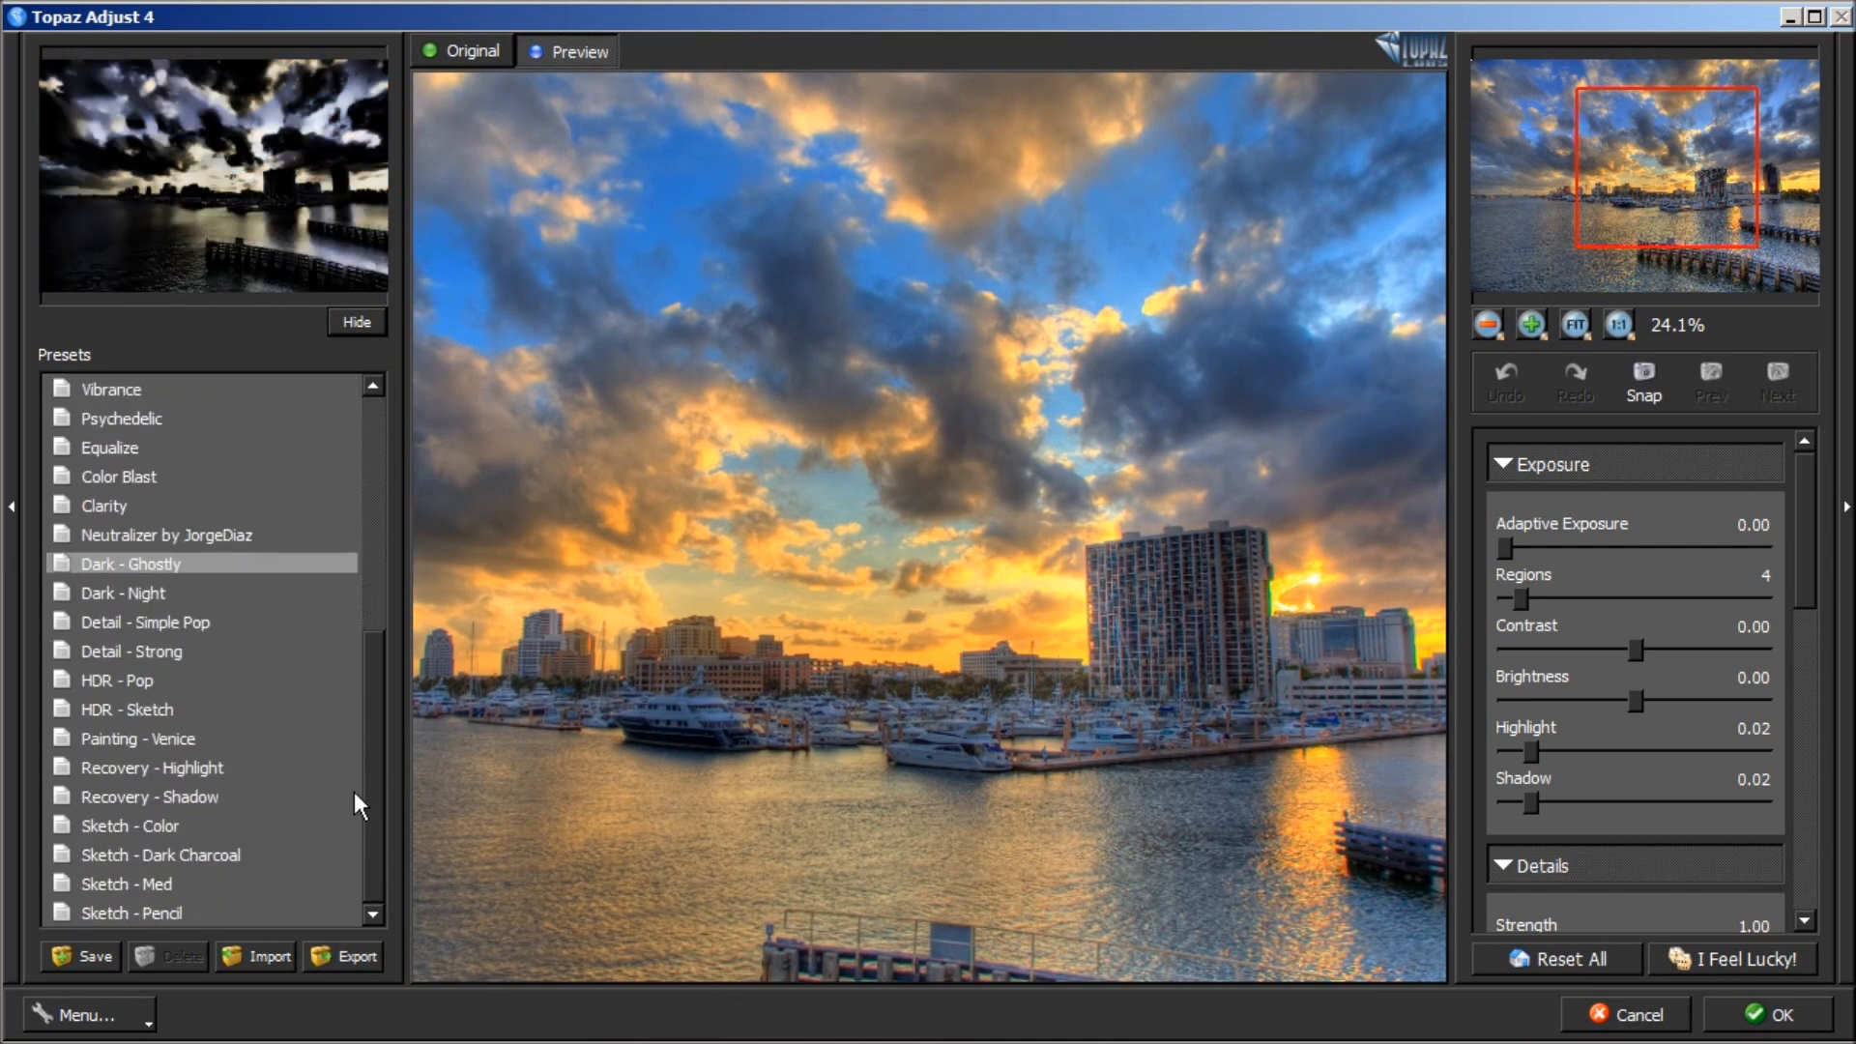
pyautogui.click(165, 536)
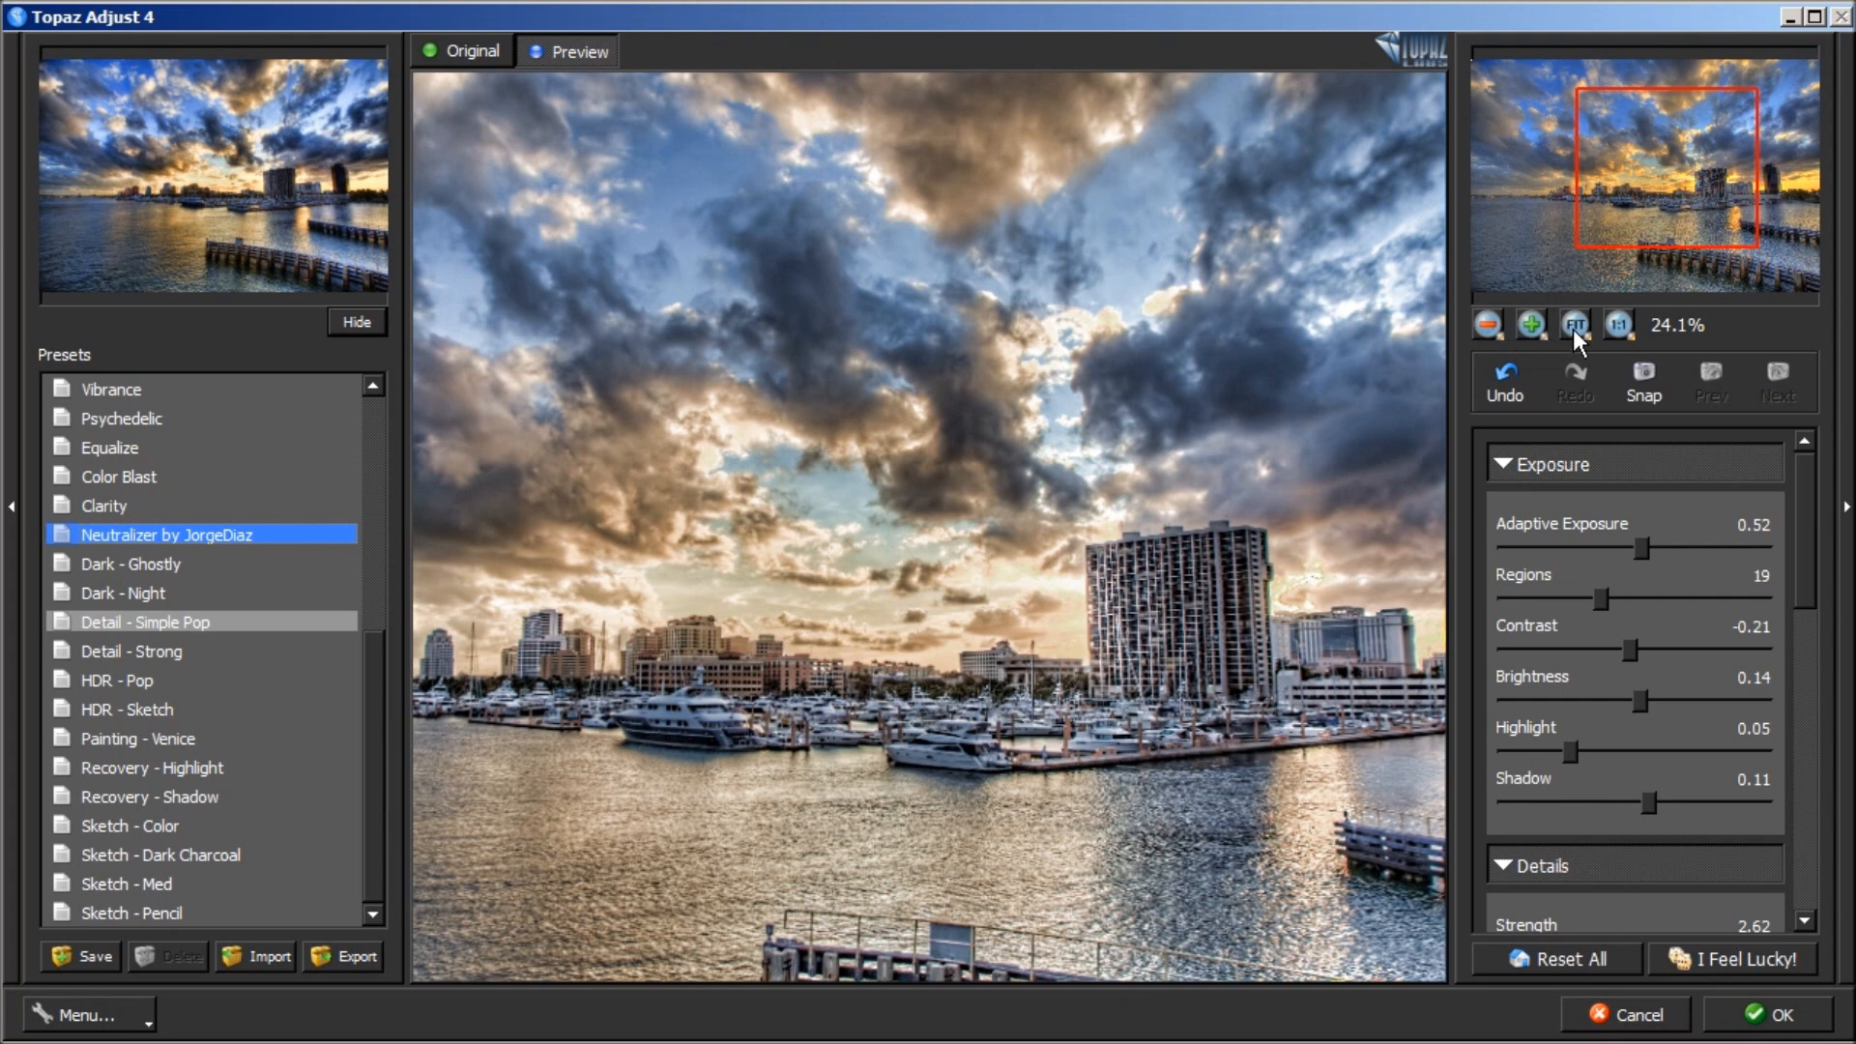
# Compare the original with the preset preview and accept the Topaz Adjust effect on the layer.
pyautogui.click(578, 54)
pyautogui.click(472, 54)
pyautogui.click(460, 56)
pyautogui.click(553, 56)
pyautogui.click(1784, 1028)
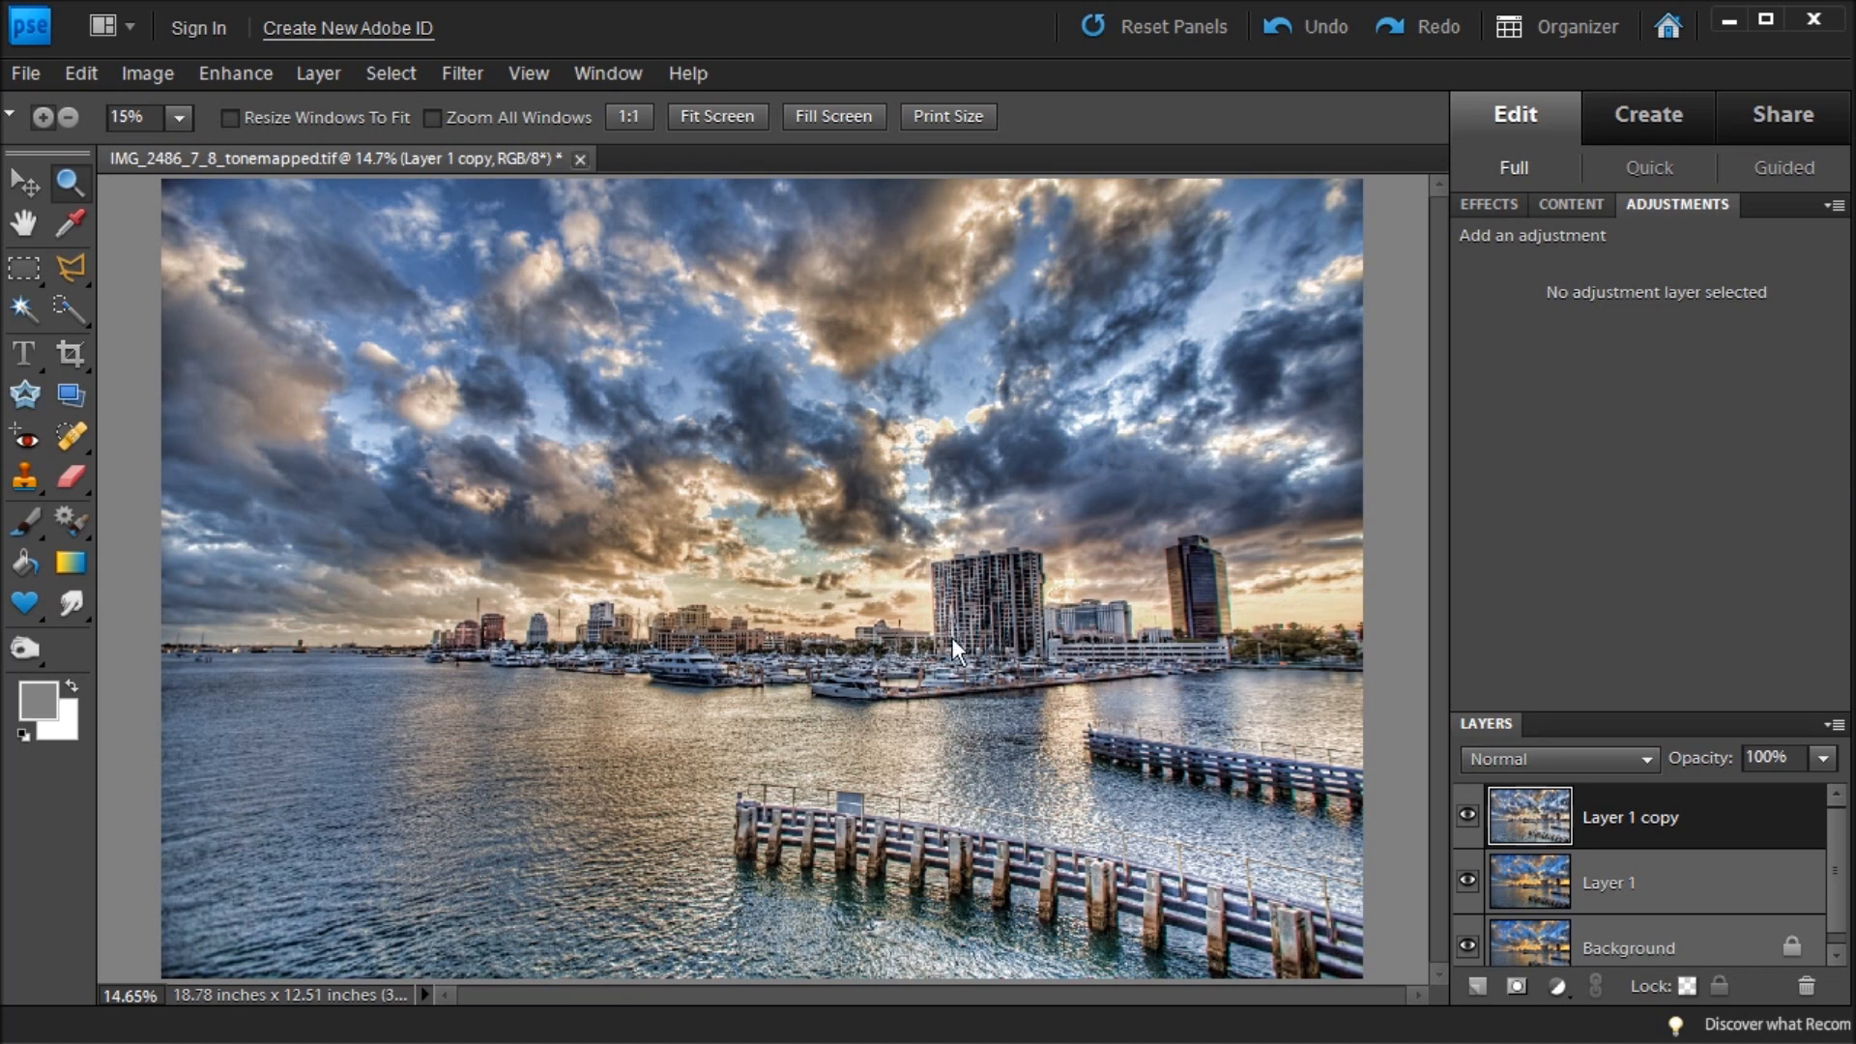
# Toggle the visibility of Layer 1 copy to compare the image with and without the Topaz Adjust effect.
pyautogui.click(1467, 817)
pyautogui.click(1466, 817)
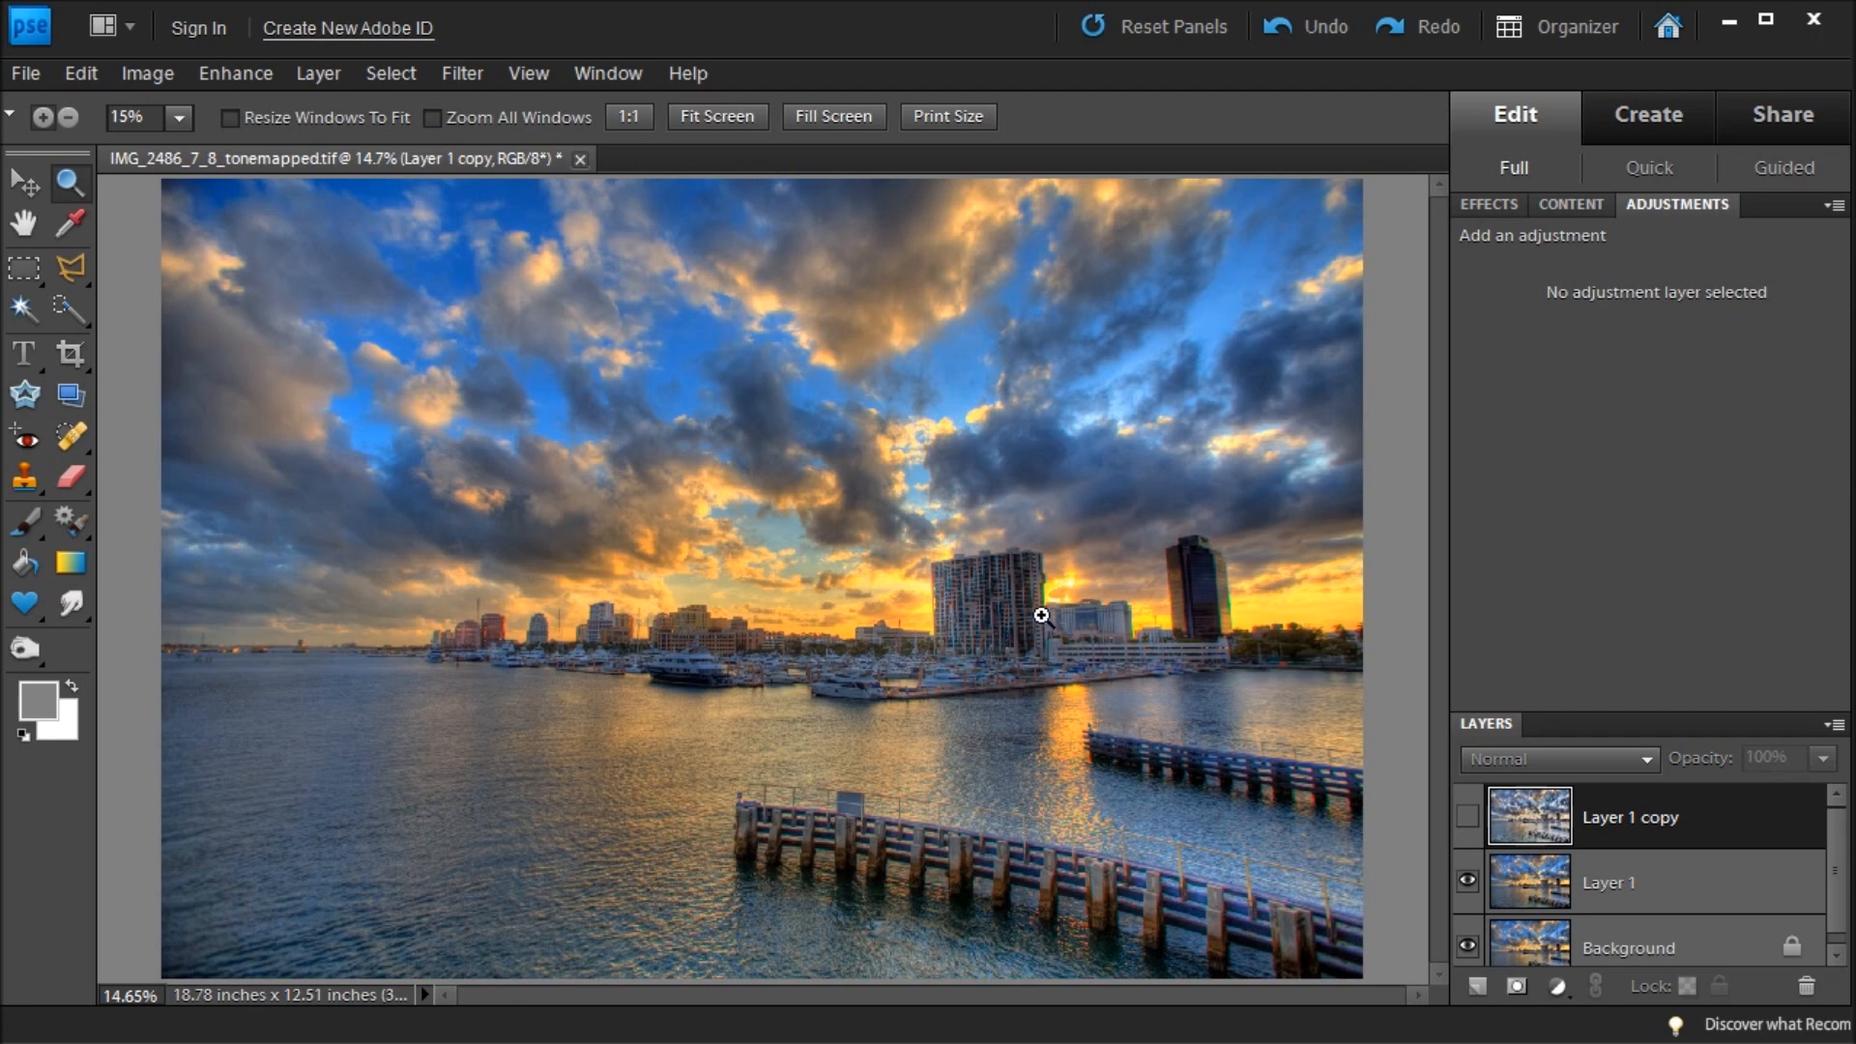
pyautogui.click(1467, 816)
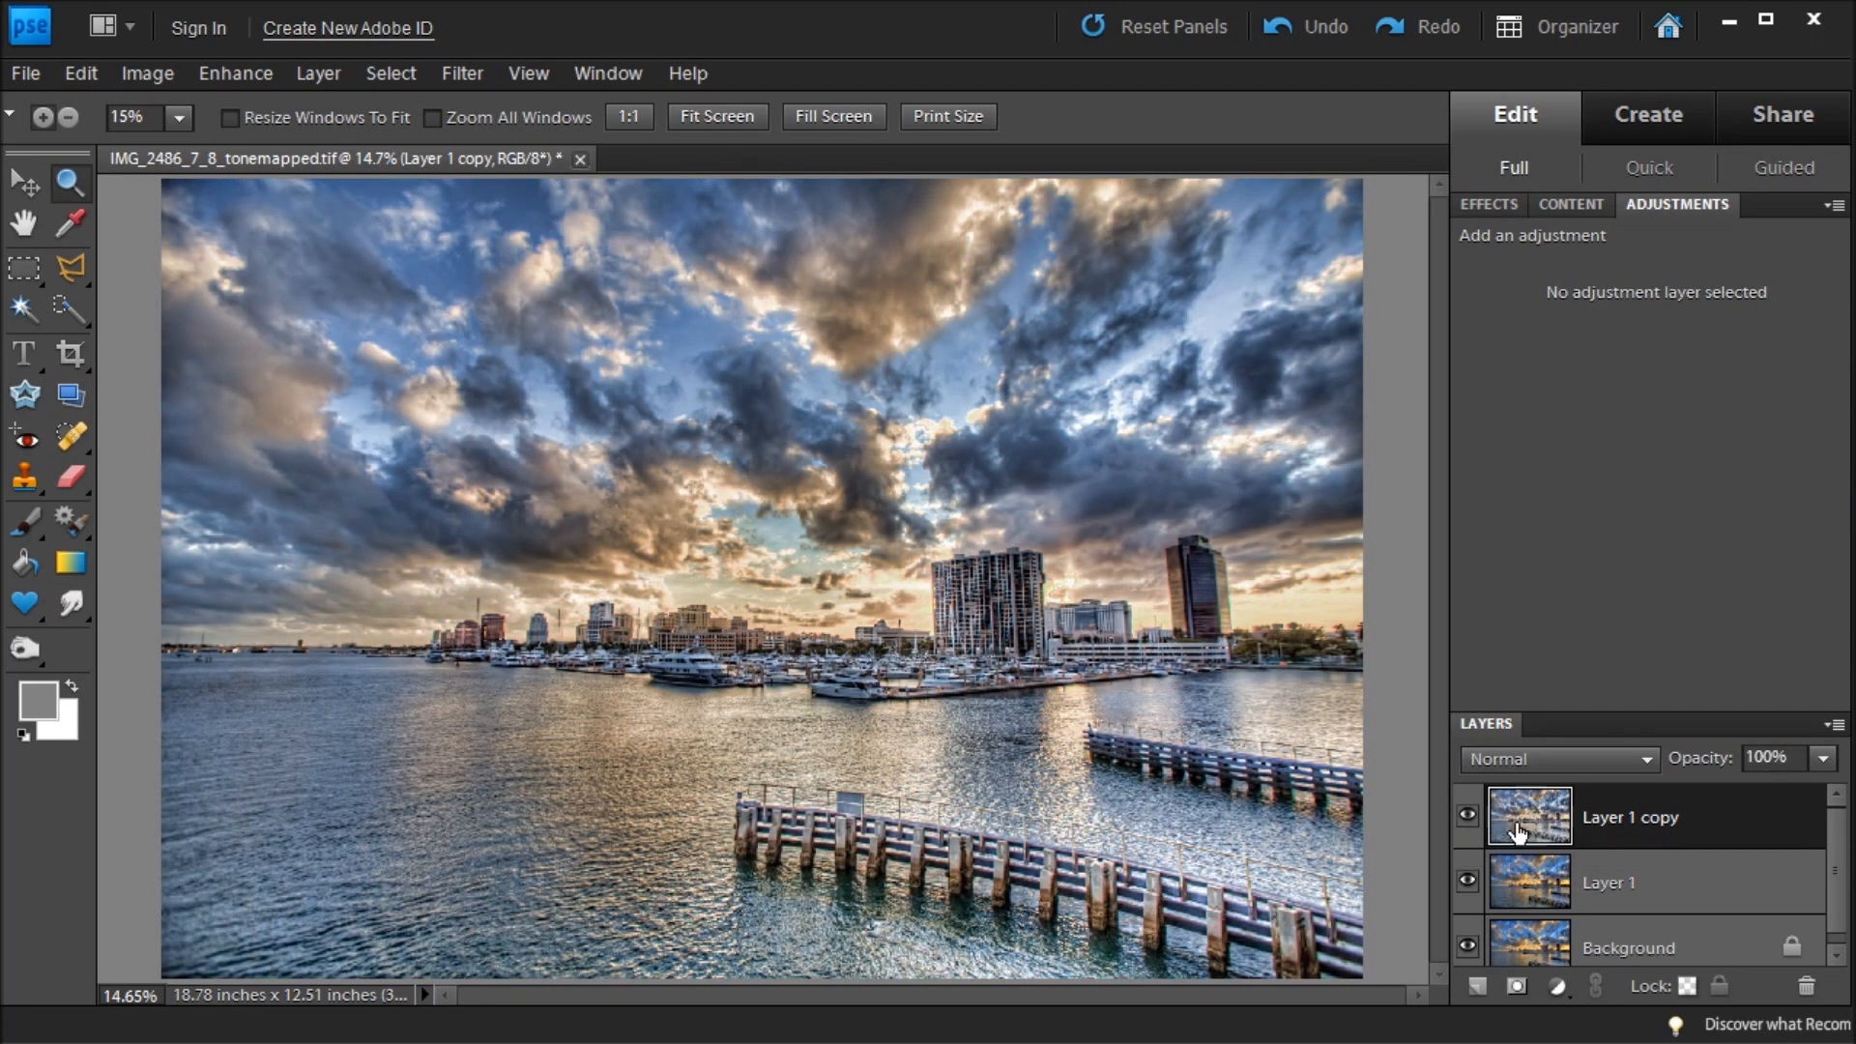
# Add a layer mask to Layer 1 copy inverted to black, and ready the Brush tool with white as the foreground colour.
pyautogui.click(1514, 988)
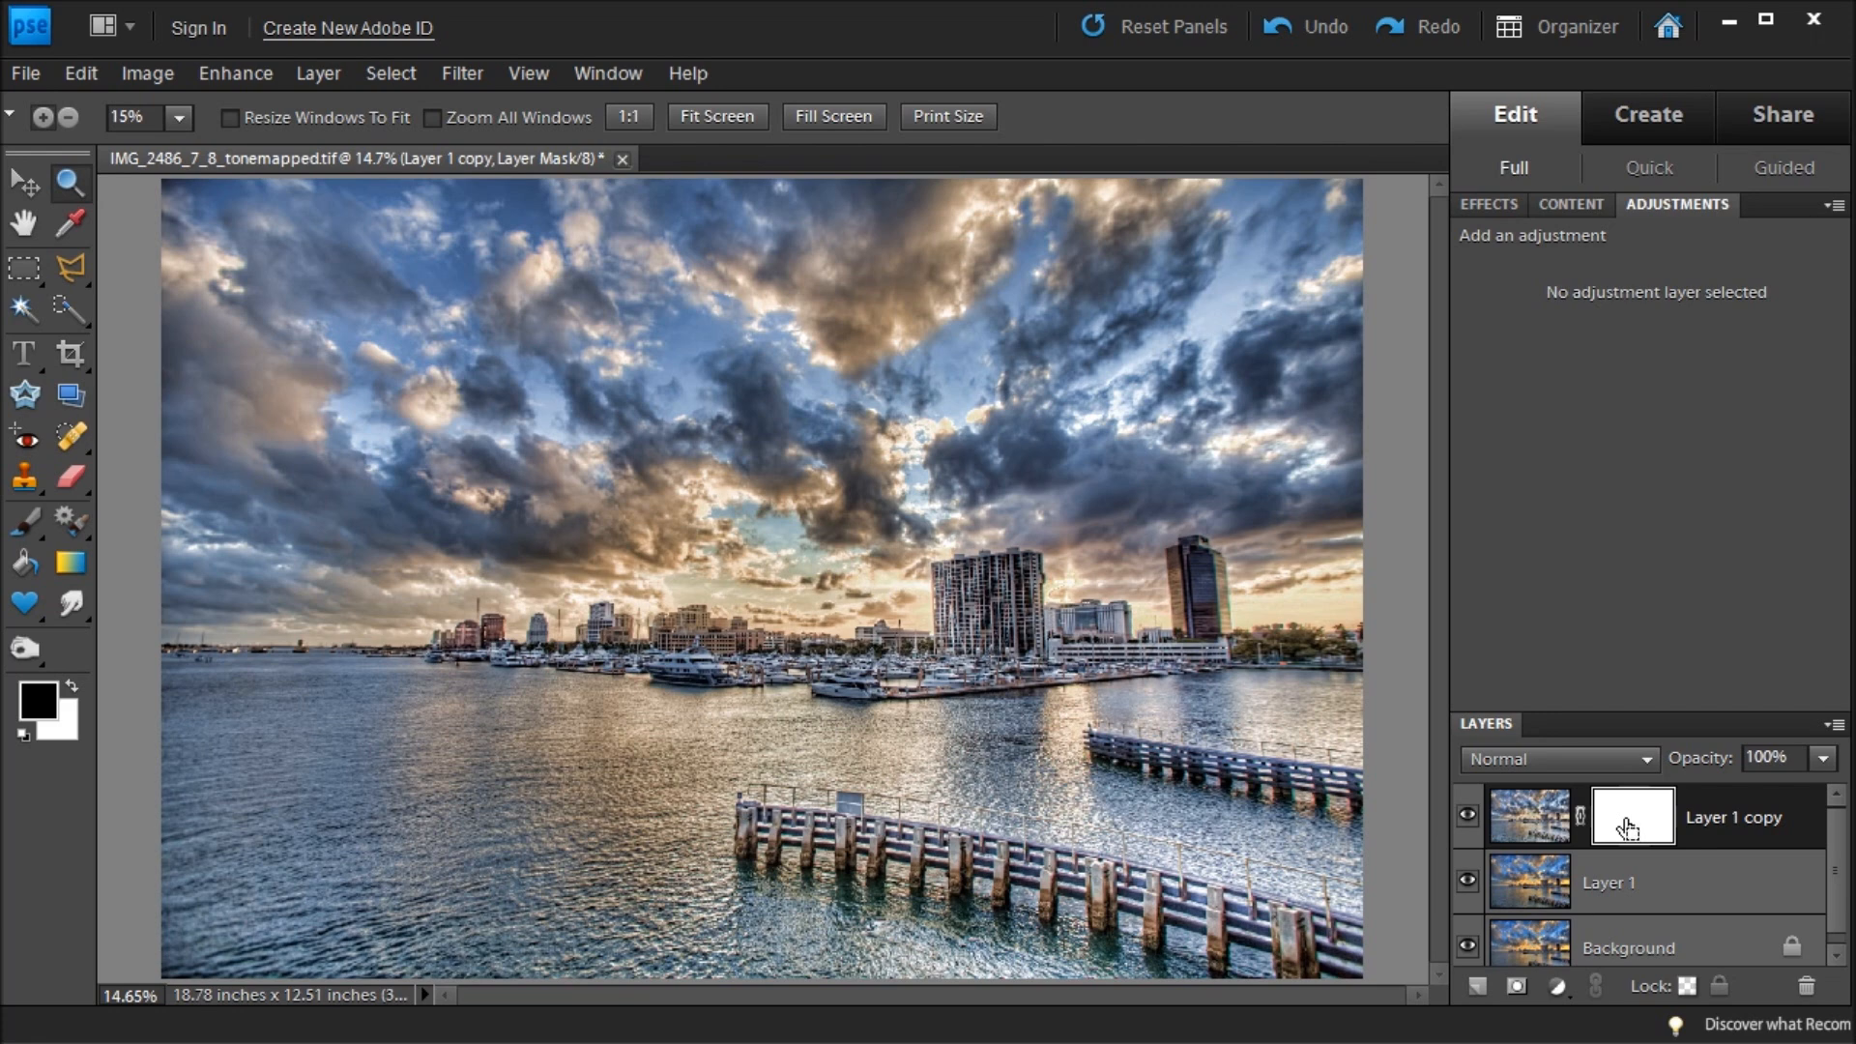
pyautogui.hotkey('ctrl', 'i')
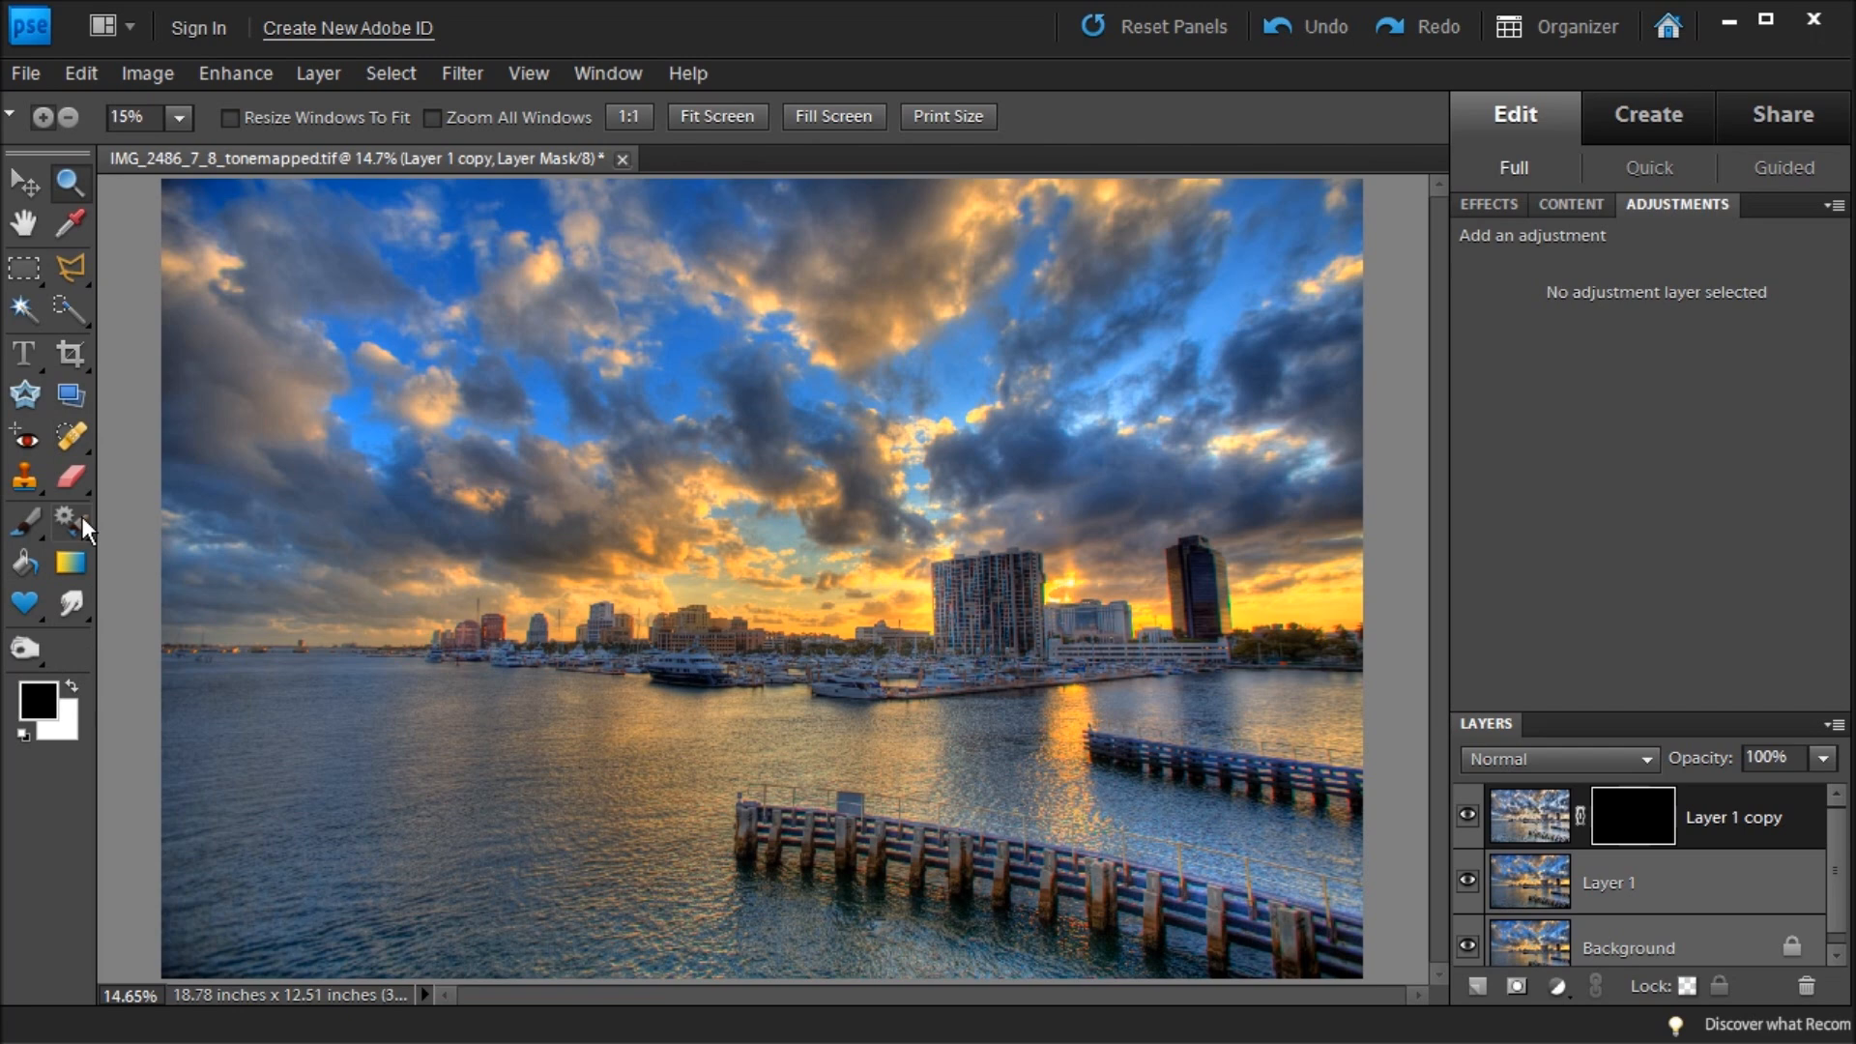
pyautogui.press('b')
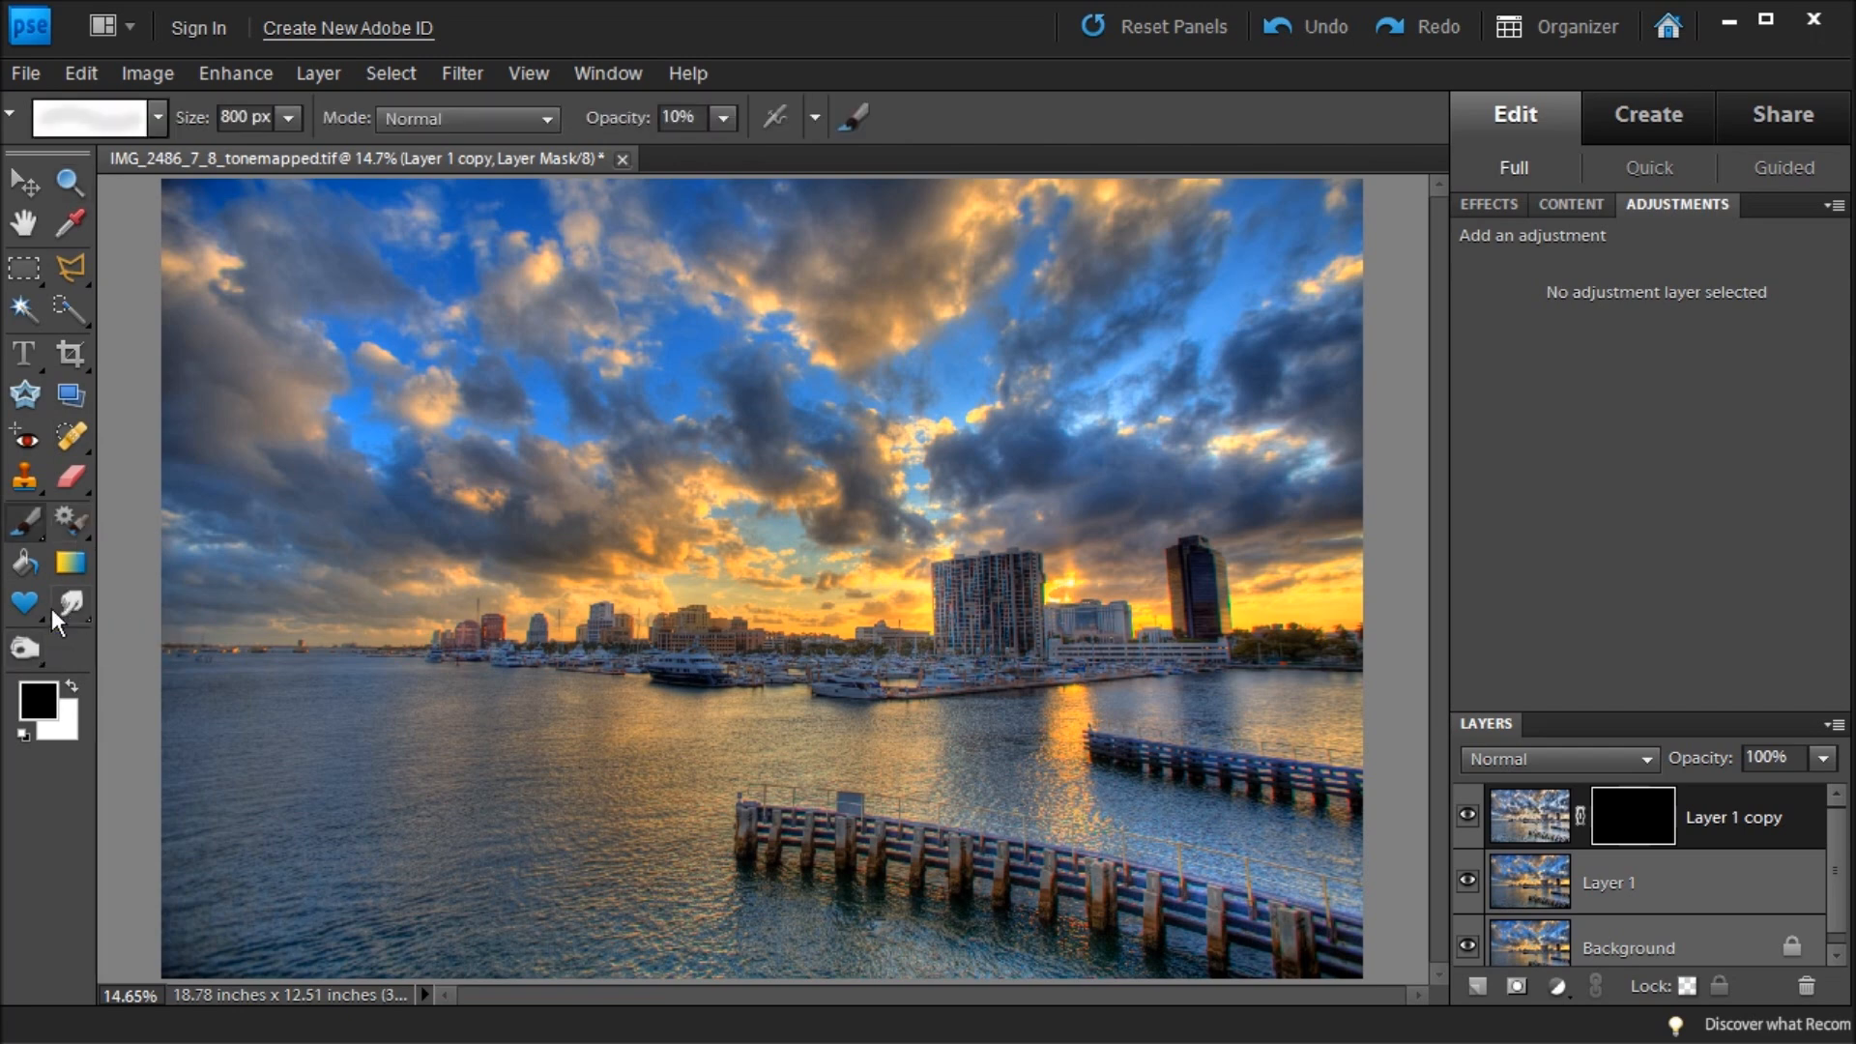
pyautogui.click(71, 682)
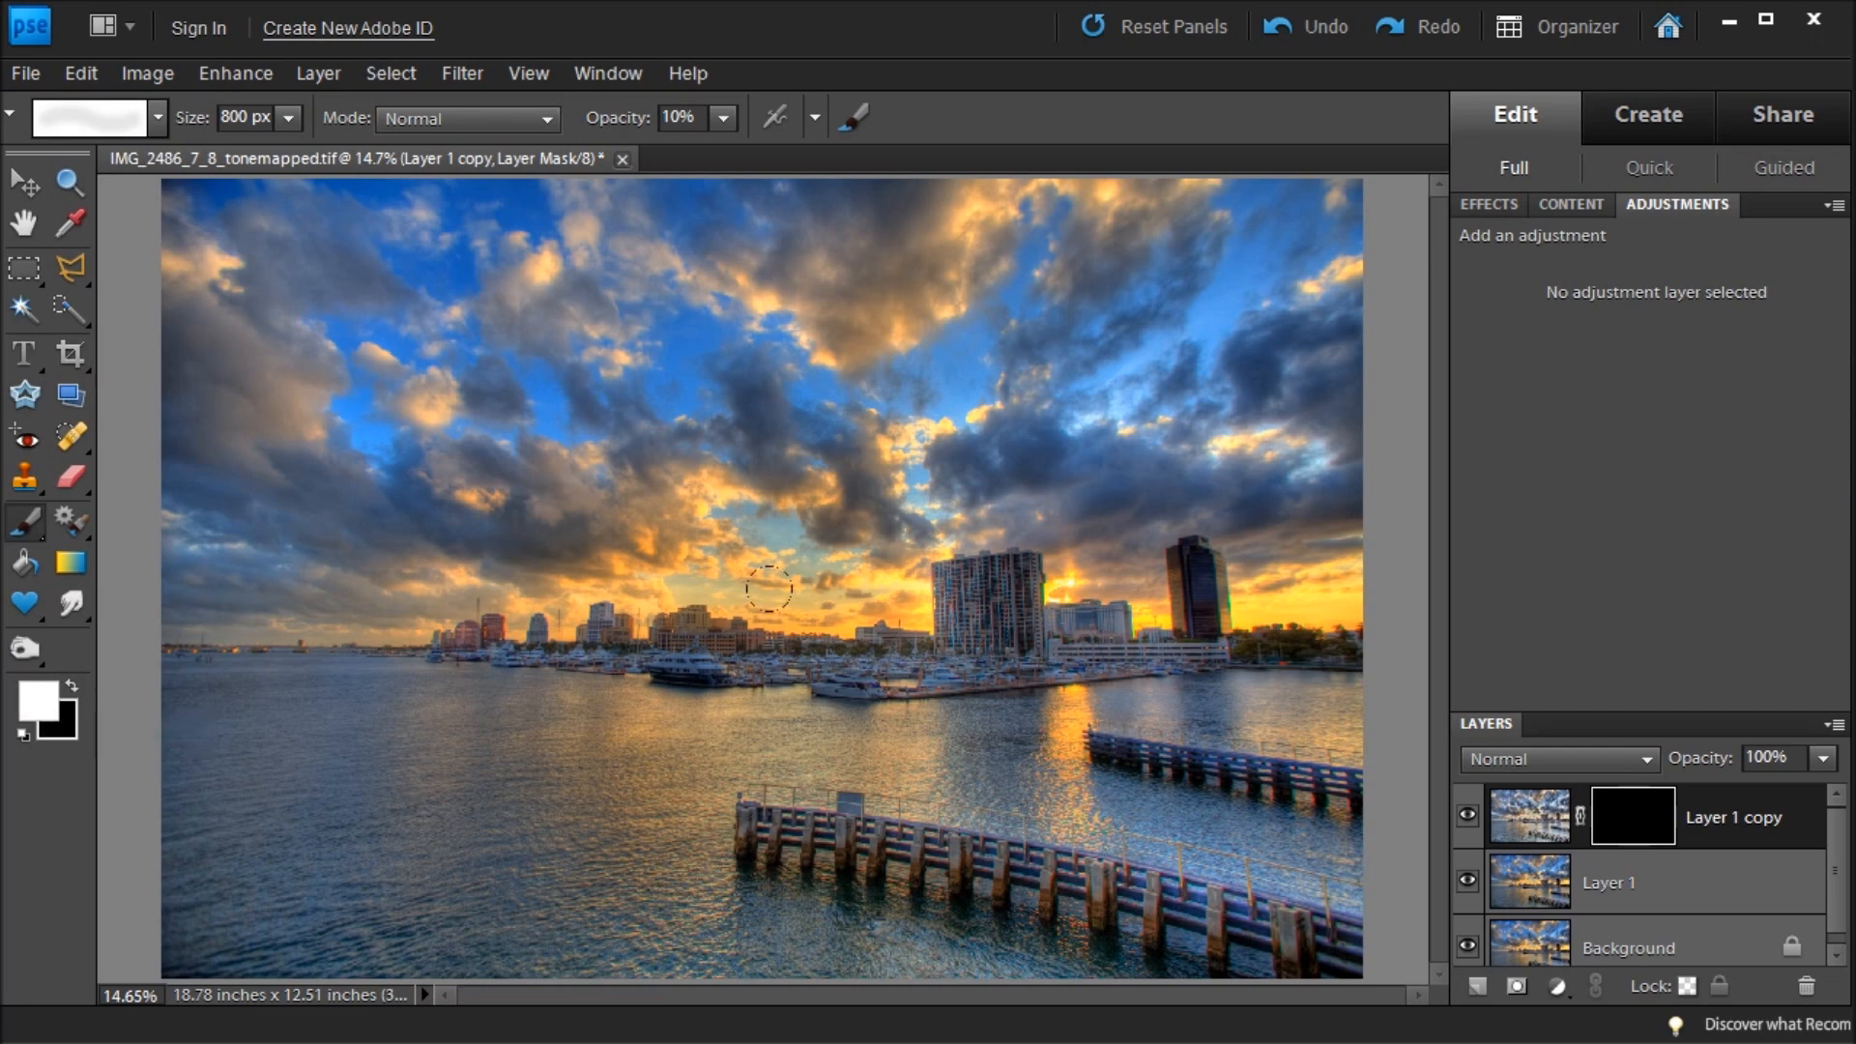
# With a 200 px brush at 50% opacity, paint white on the mask over the tall apartment building and the boats around its base.
pyautogui.press('z')
pyautogui.moveTo(380, 508); pyautogui.dragTo(972, 644)
pyautogui.moveTo(663, 360); pyautogui.dragTo(1276, 712)
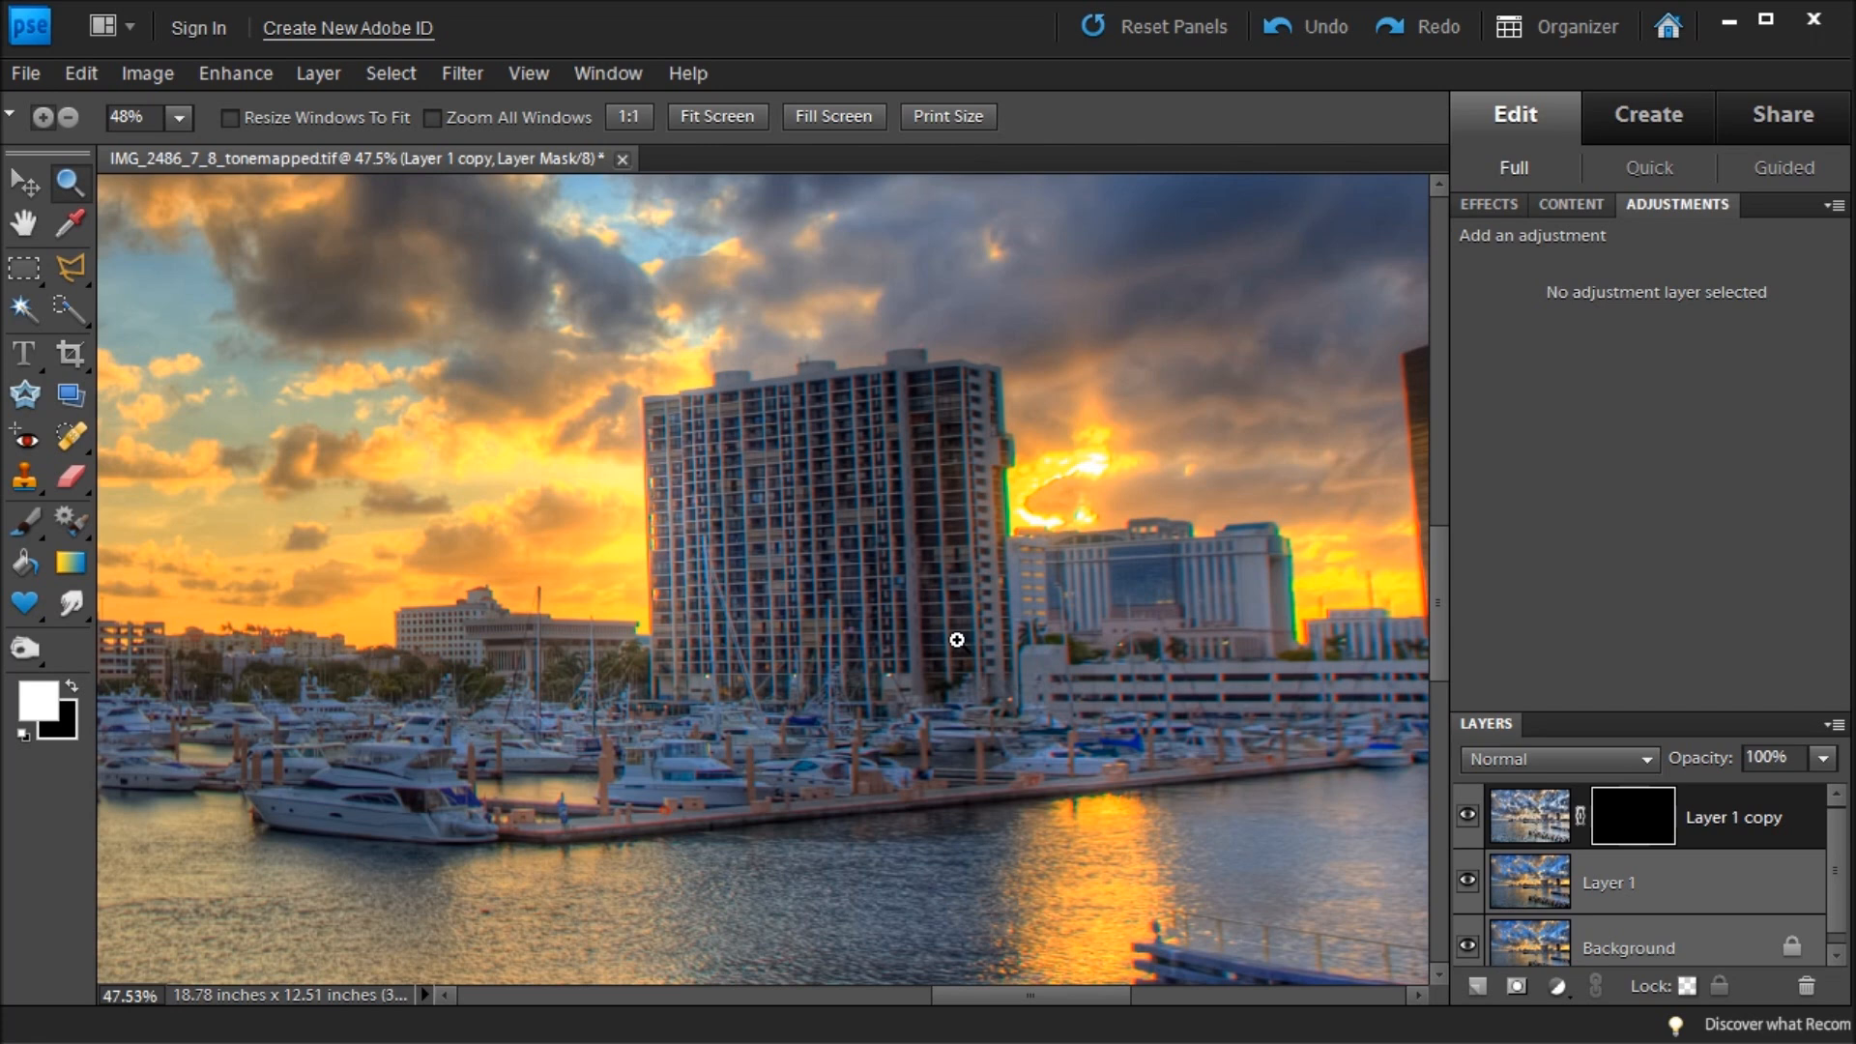
pyautogui.press('b')
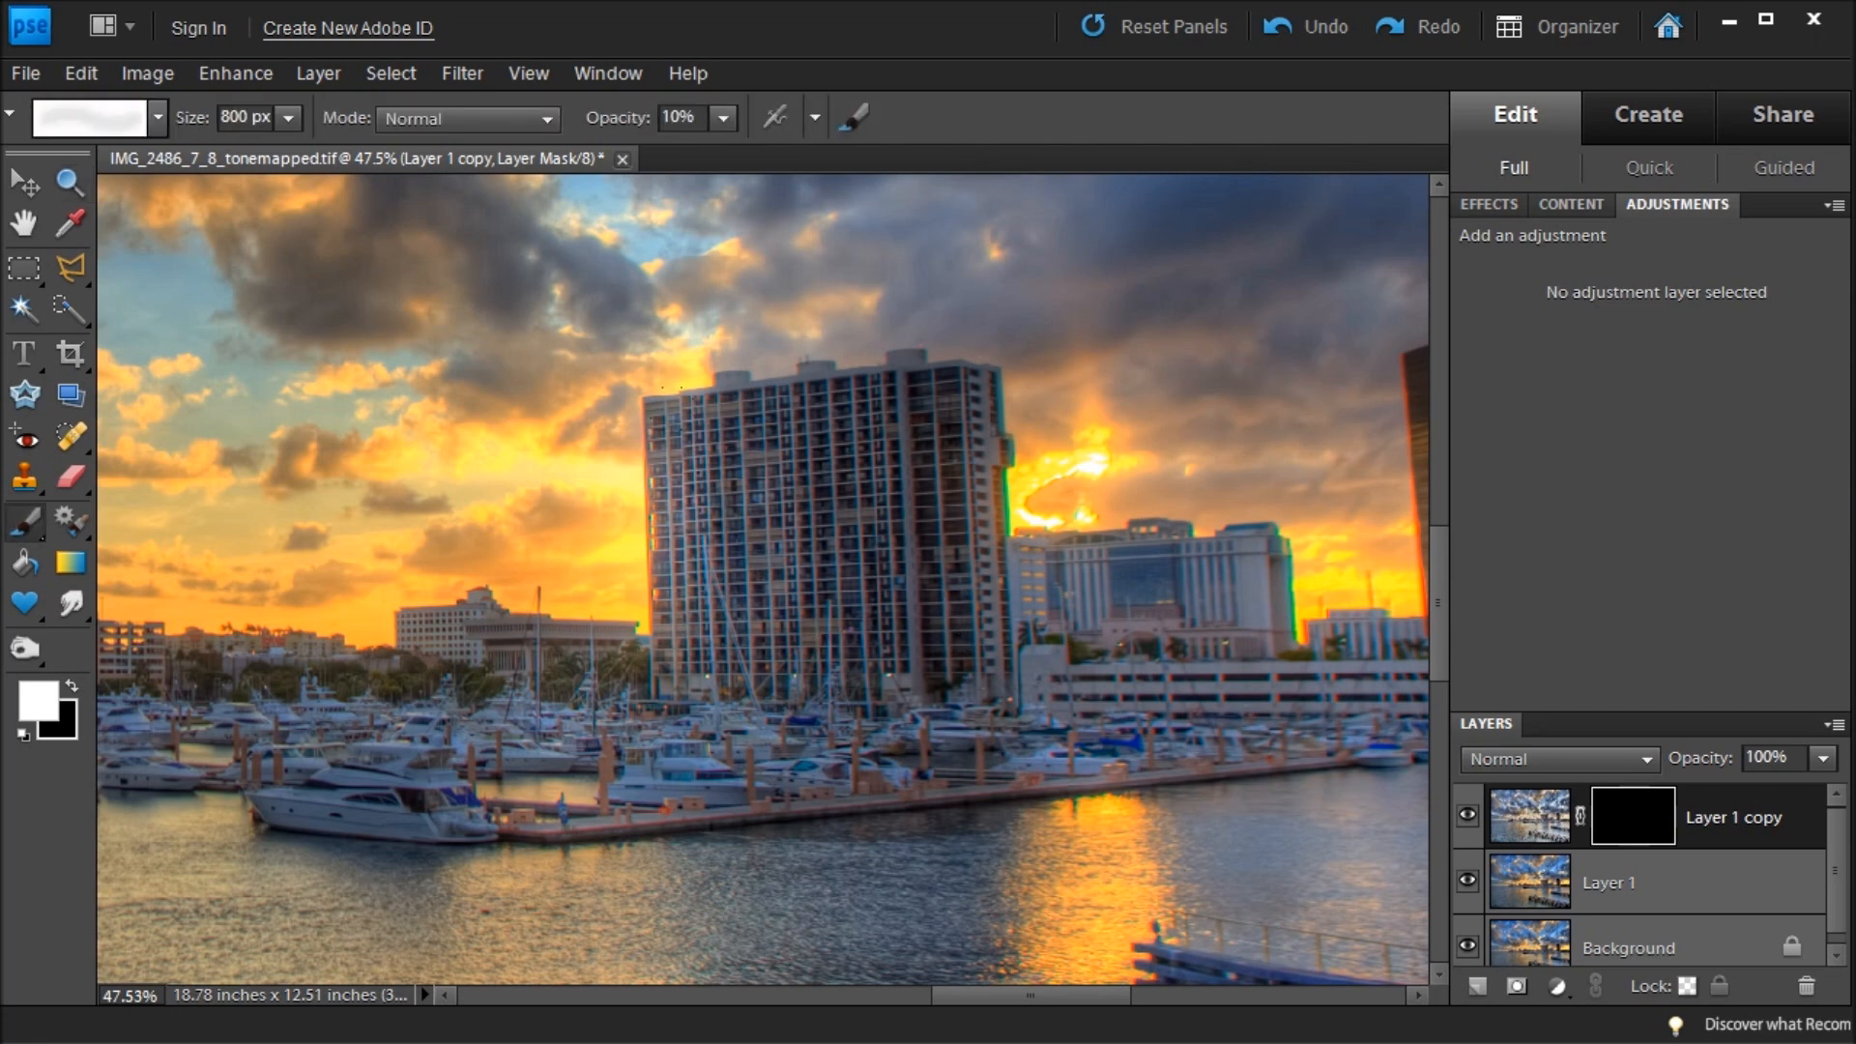
pyautogui.press('[')
pyautogui.click(597, 118)
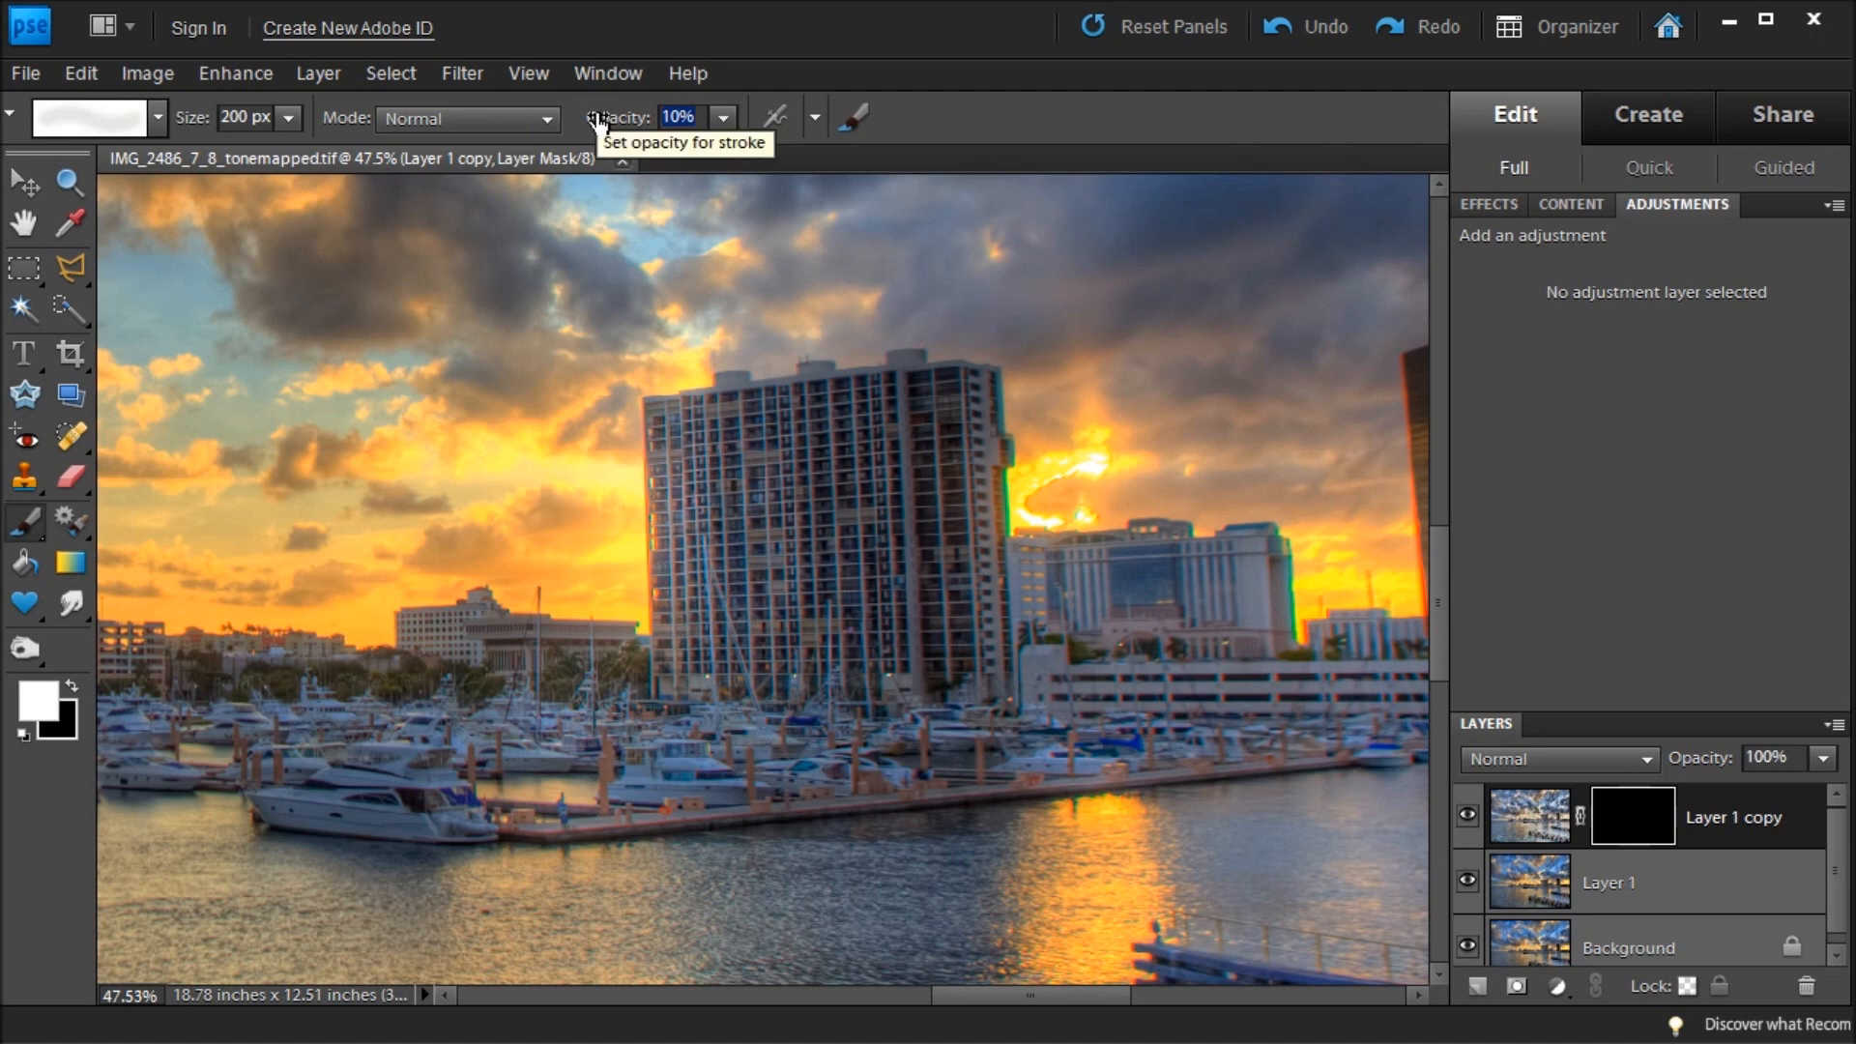
pyautogui.write('50')
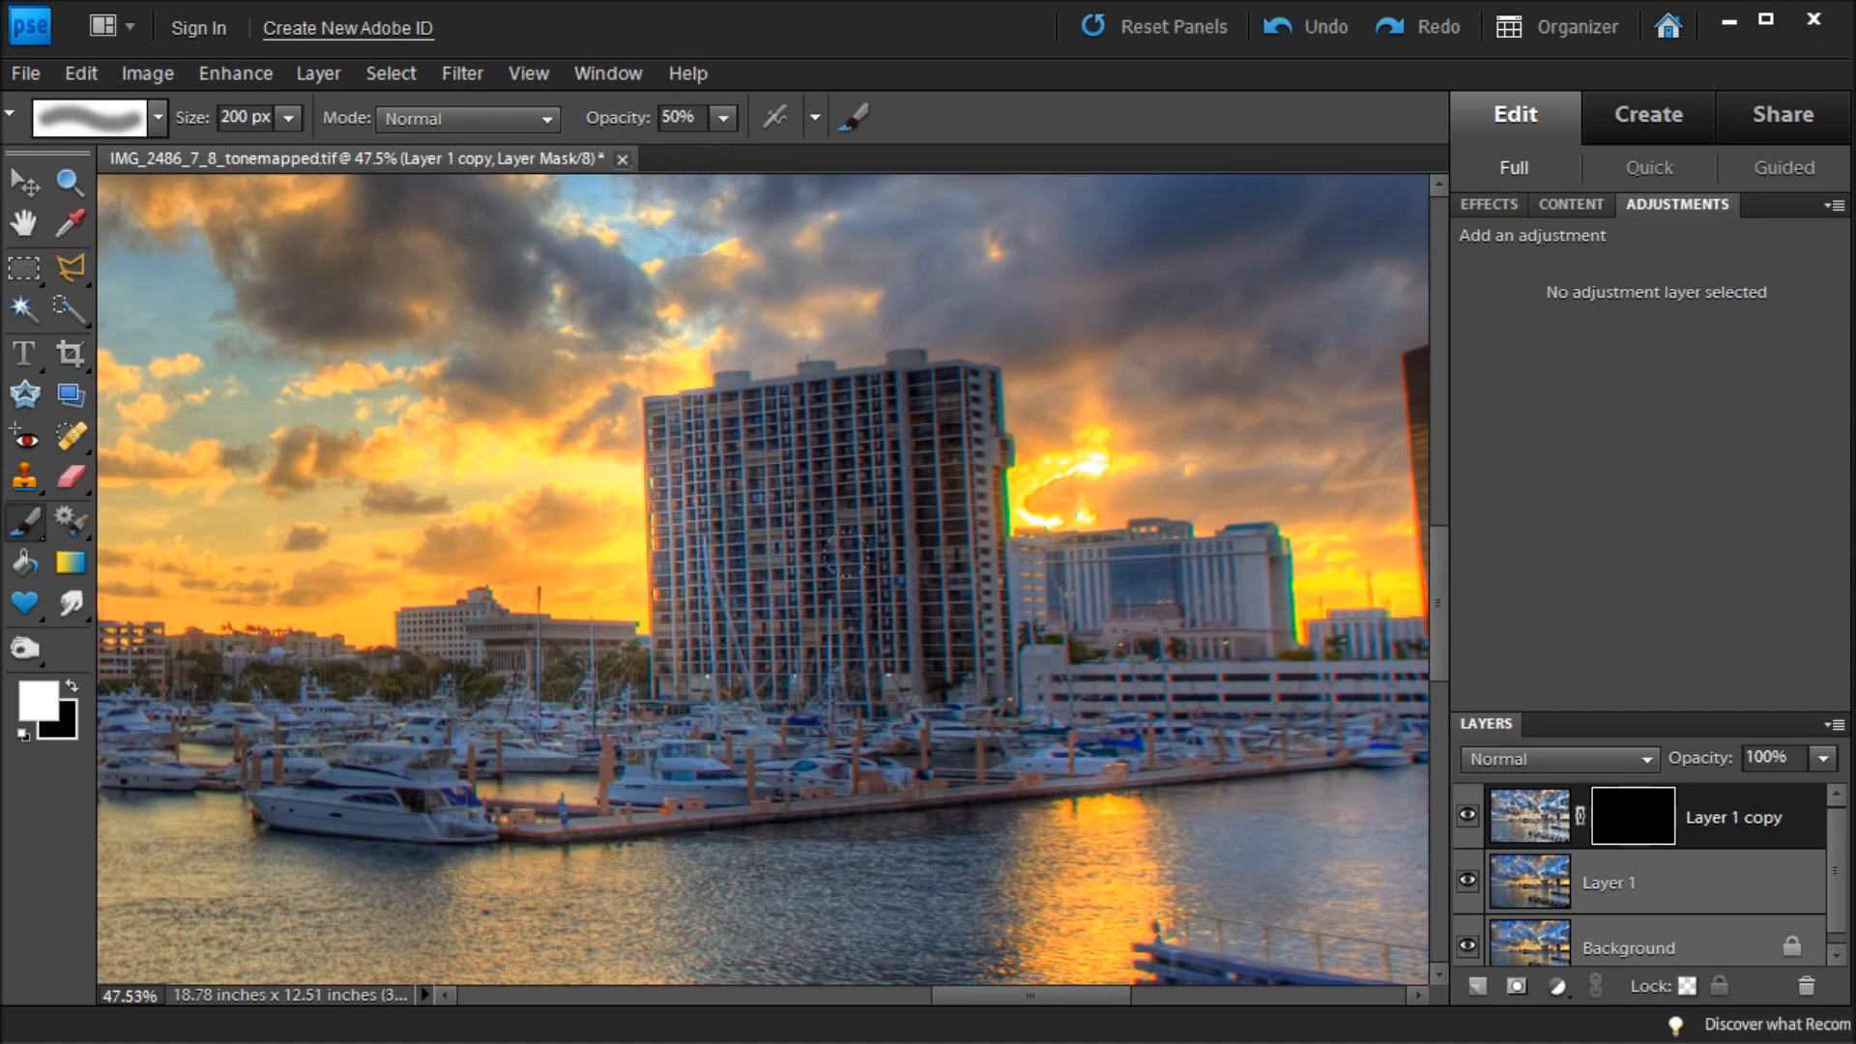
pyautogui.moveTo(830, 483)
pyautogui.mouseDown()
pyautogui.moveTo(841, 580)
pyautogui.moveTo(749, 571)
pyautogui.moveTo(739, 628)
pyautogui.moveTo(701, 619)
pyautogui.moveTo(682, 432)
pyautogui.moveTo(738, 404)
pyautogui.moveTo(885, 430)
pyautogui.moveTo(865, 636)
pyautogui.mouseUp()
pyautogui.moveTo(928, 720)
pyautogui.mouseDown()
pyautogui.moveTo(1054, 701)
pyautogui.moveTo(580, 764)
pyautogui.moveTo(160, 720)
pyautogui.moveTo(1140, 720)
pyautogui.moveTo(1064, 629)
pyautogui.moveTo(1006, 599)
pyautogui.moveTo(1200, 596)
pyautogui.mouseUp()
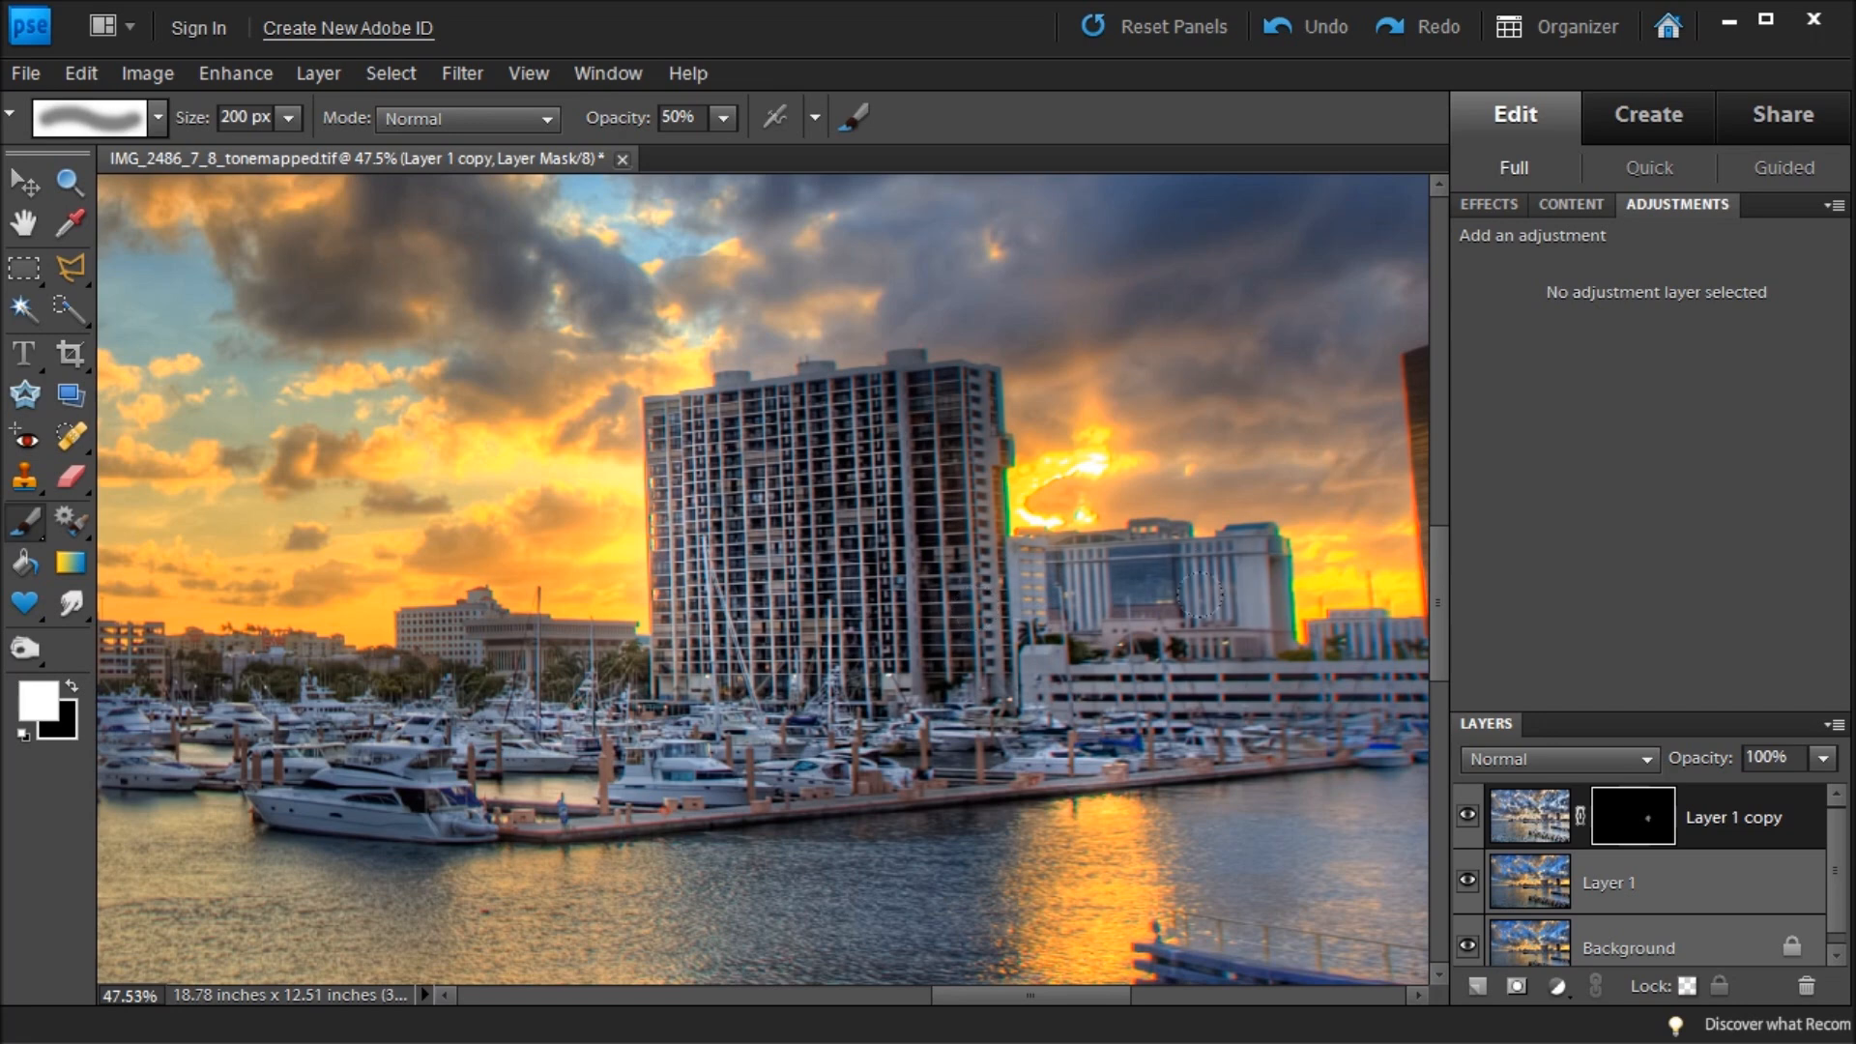
# Extend the white mask painting over the garage, dark tower and shoreline trees, reducing the brush to 125 px.
pyautogui.moveTo(1223, 715); pyautogui.dragTo(897, 713)
pyautogui.moveTo(1129, 440)
pyautogui.mouseDown()
pyautogui.moveTo(1134, 398)
pyautogui.moveTo(1155, 571)
pyautogui.mouseUp()
pyautogui.press('[')
pyautogui.press('[')
pyautogui.press('[')
pyautogui.moveTo(1344, 680)
pyautogui.mouseDown()
pyautogui.moveTo(1001, 665)
pyautogui.moveTo(1228, 675)
pyautogui.mouseUp()
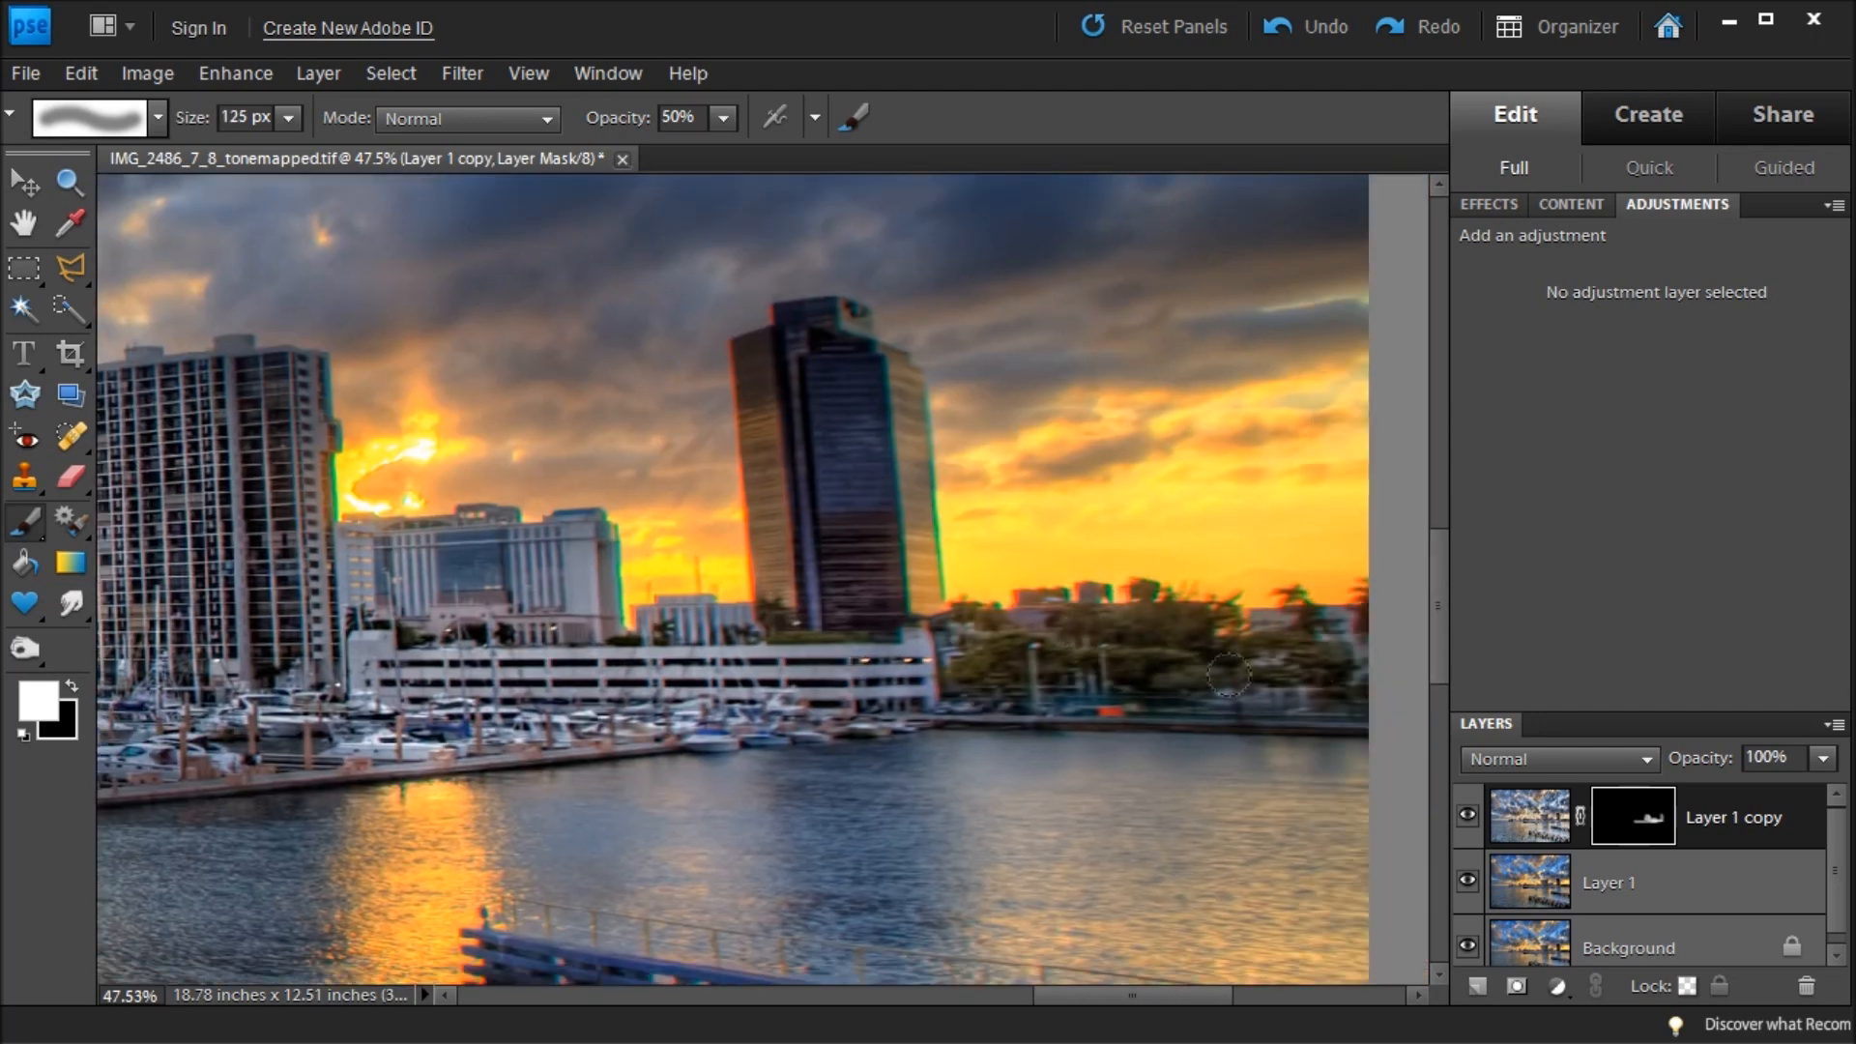
# Paint white on the mask over the yachts and low buildings to the left of the tall apartment building.
pyautogui.moveTo(692, 774); pyautogui.dragTo(1199, 715)
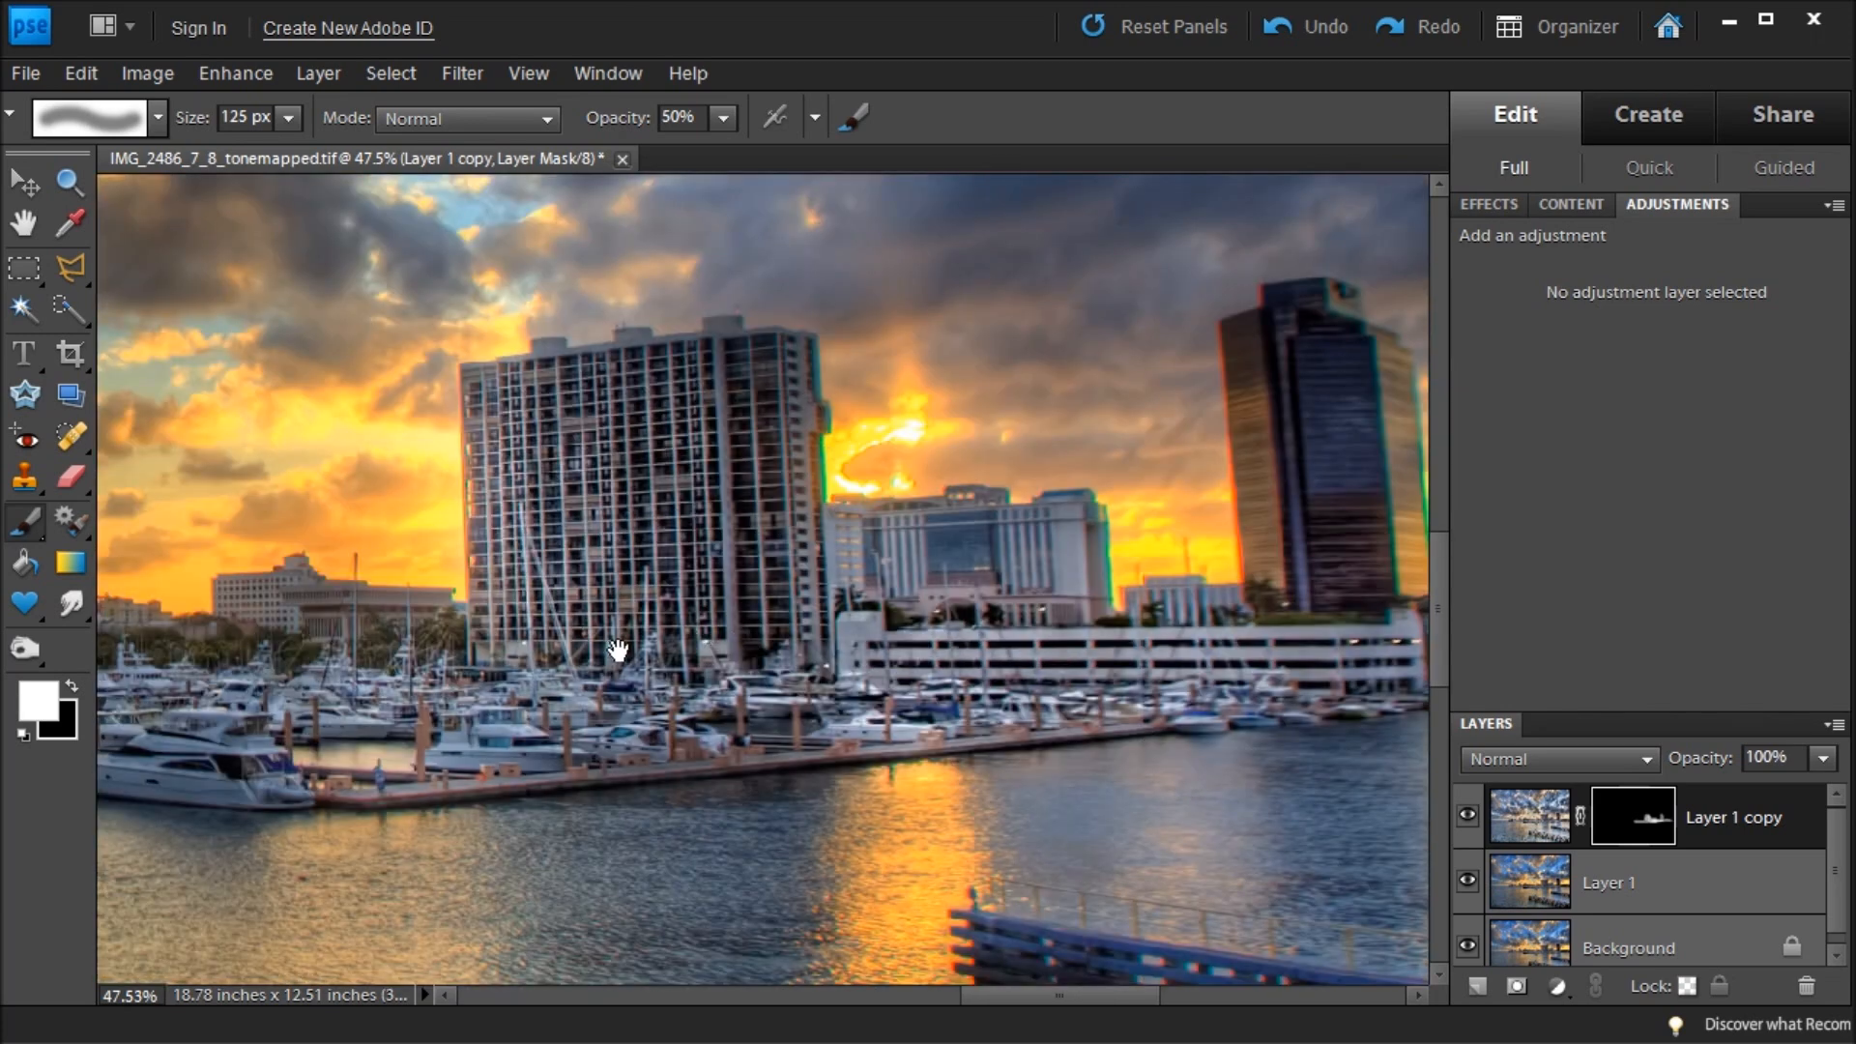
pyautogui.moveTo(618, 649); pyautogui.dragTo(1038, 657)
pyautogui.moveTo(623, 712); pyautogui.dragTo(864, 667)
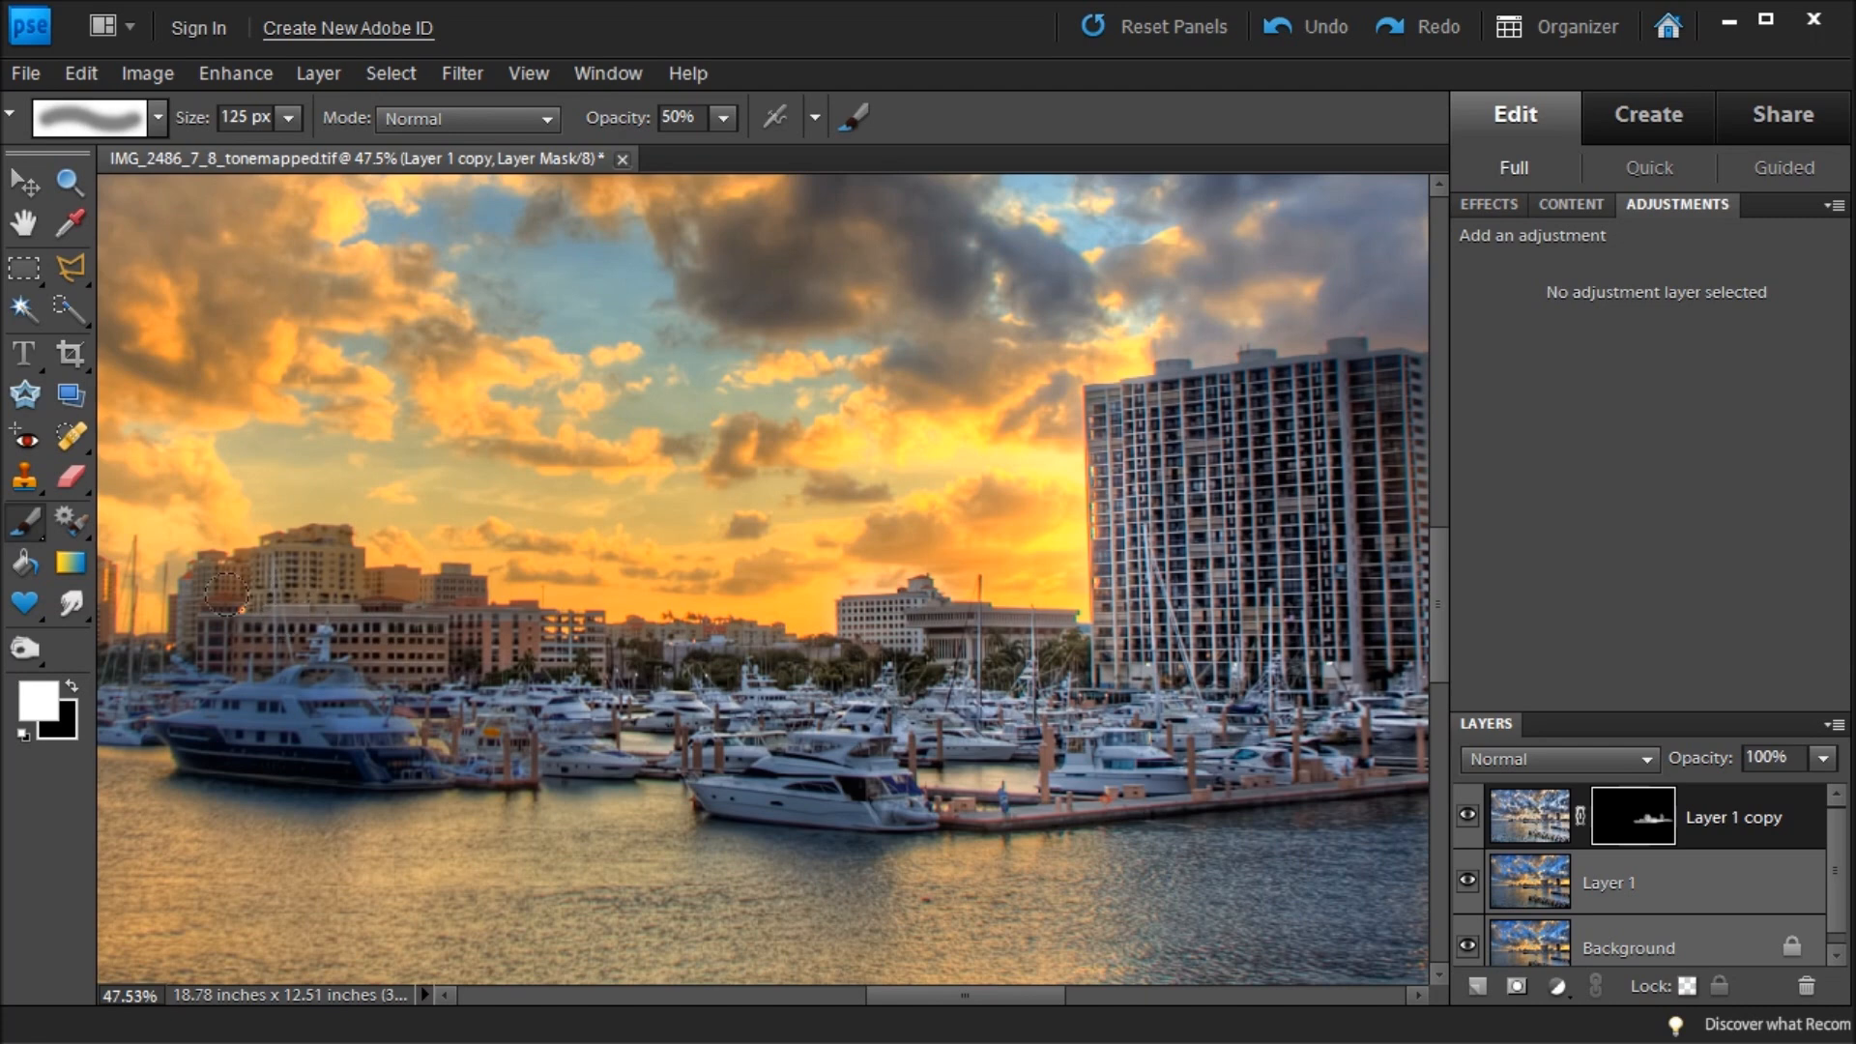
pyautogui.moveTo(308, 692); pyautogui.dragTo(980, 762)
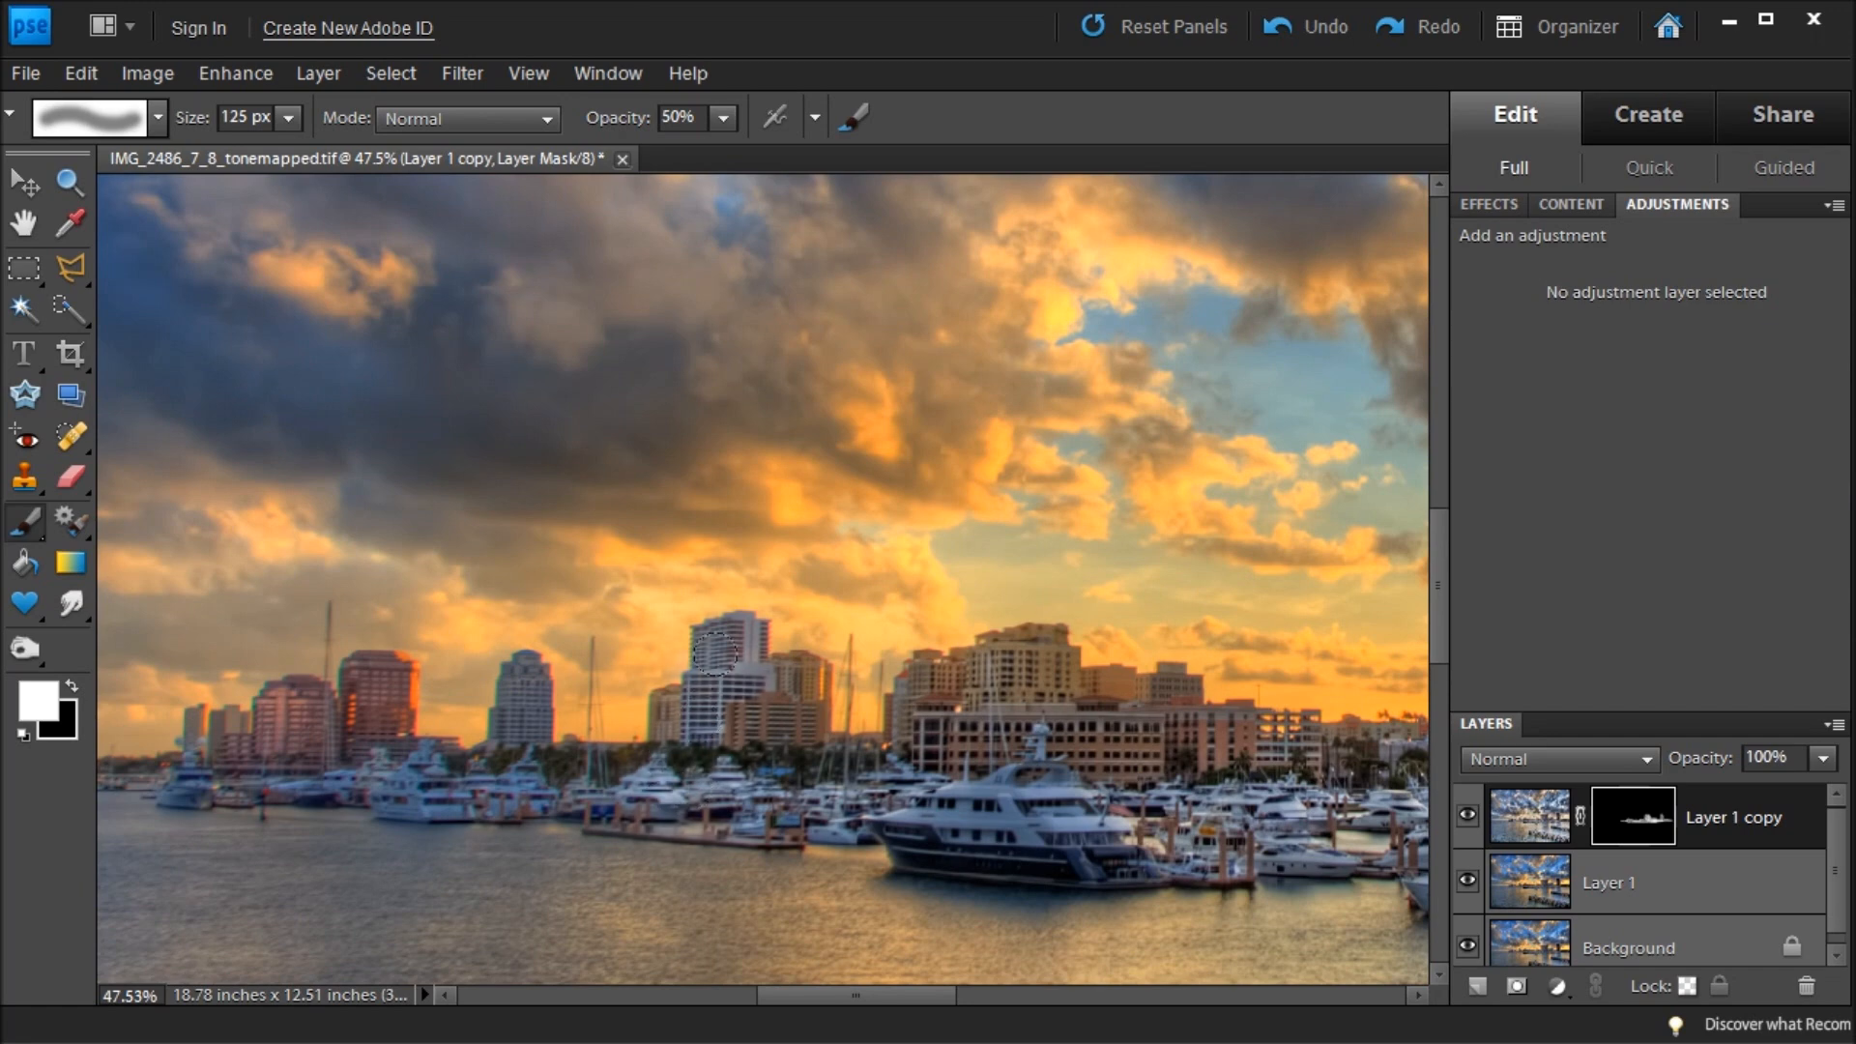
# Reduce the brush to 90 px and paint white on the mask over the distant skyline buildings and moored boats.
pyautogui.moveTo(580, 799); pyautogui.dragTo(825, 820)
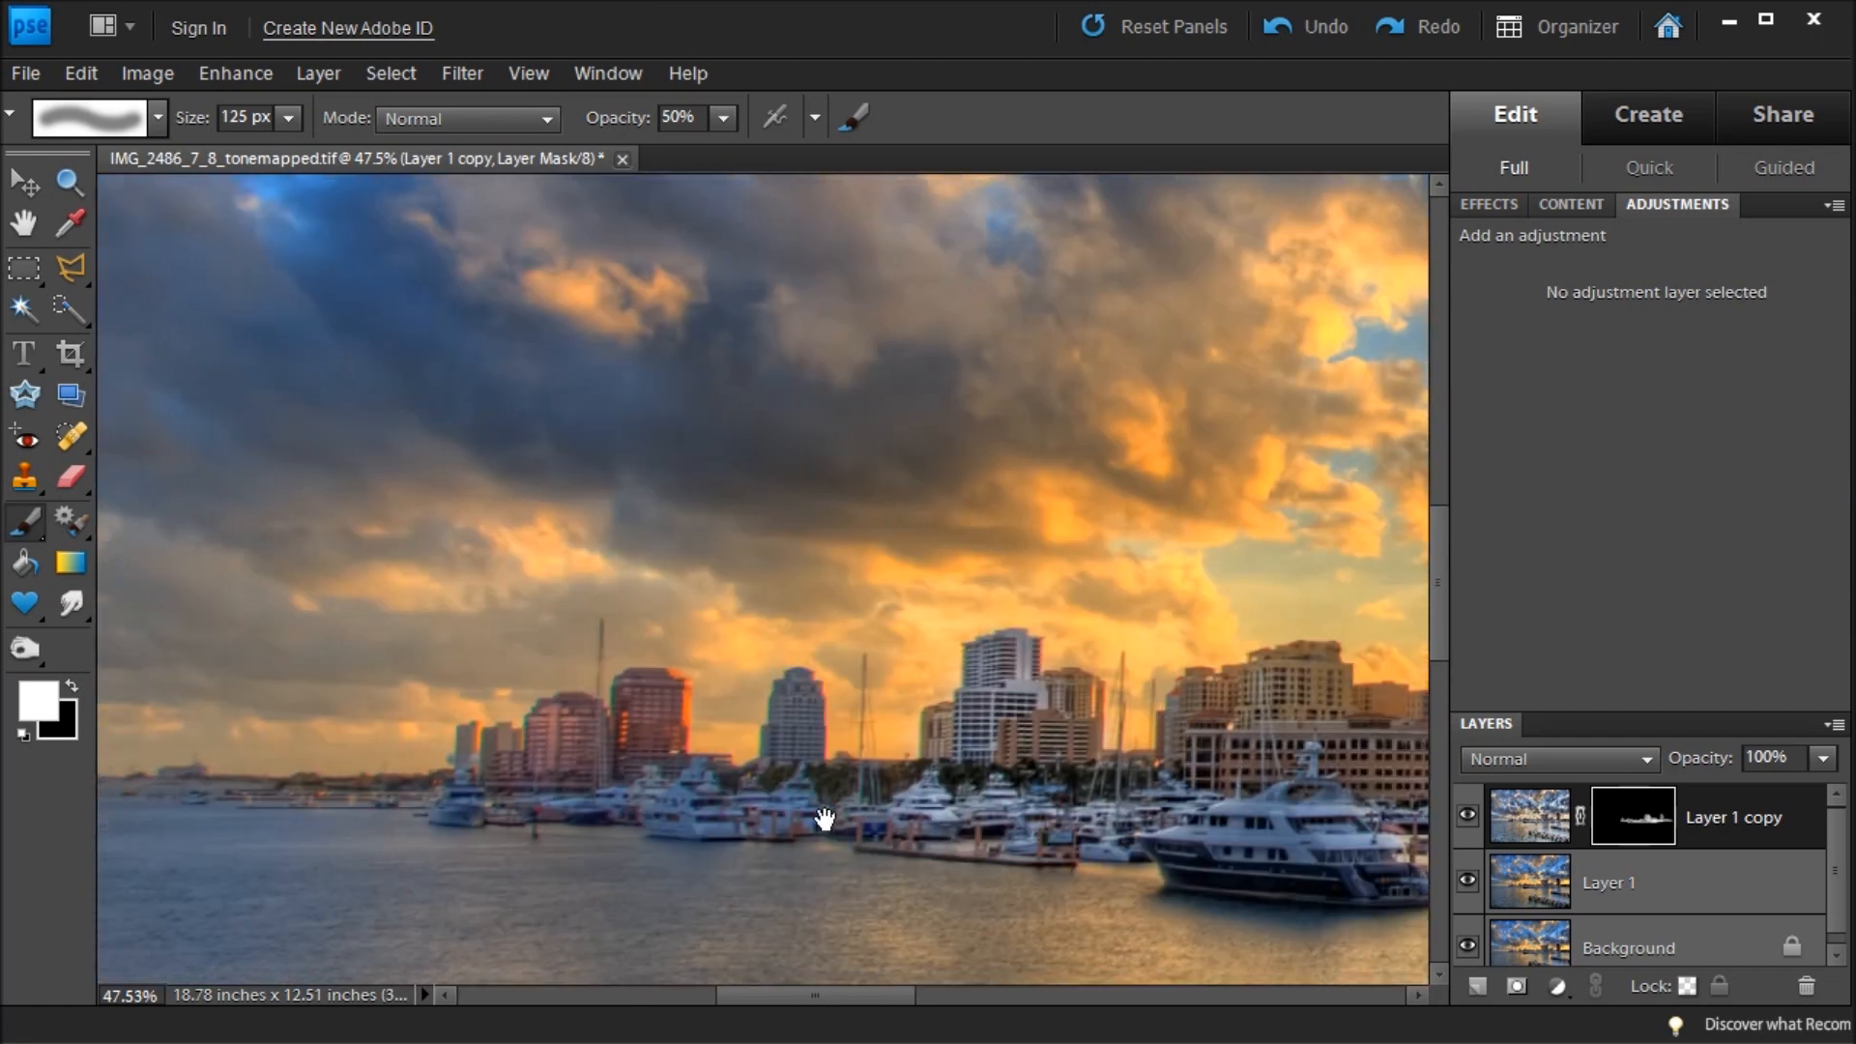
pyautogui.press('[')
pyautogui.press('[')
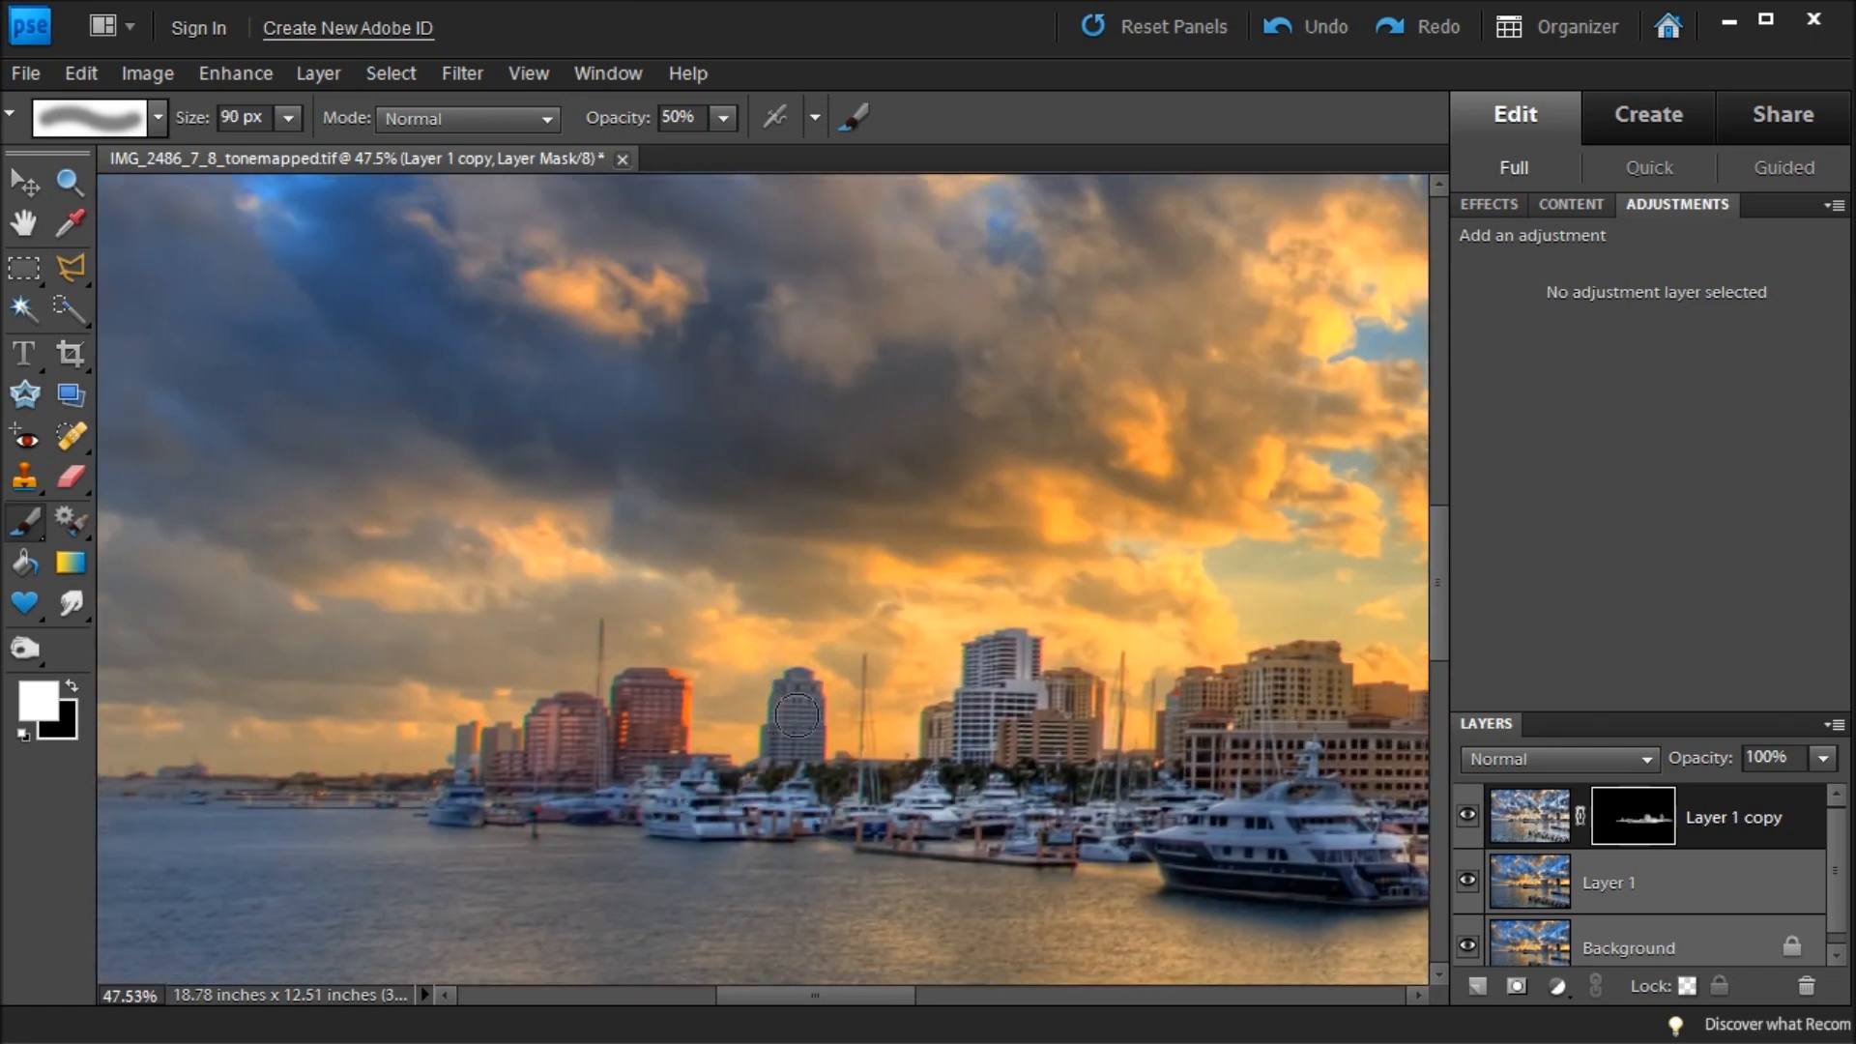
pyautogui.moveTo(609, 810); pyautogui.dragTo(740, 808)
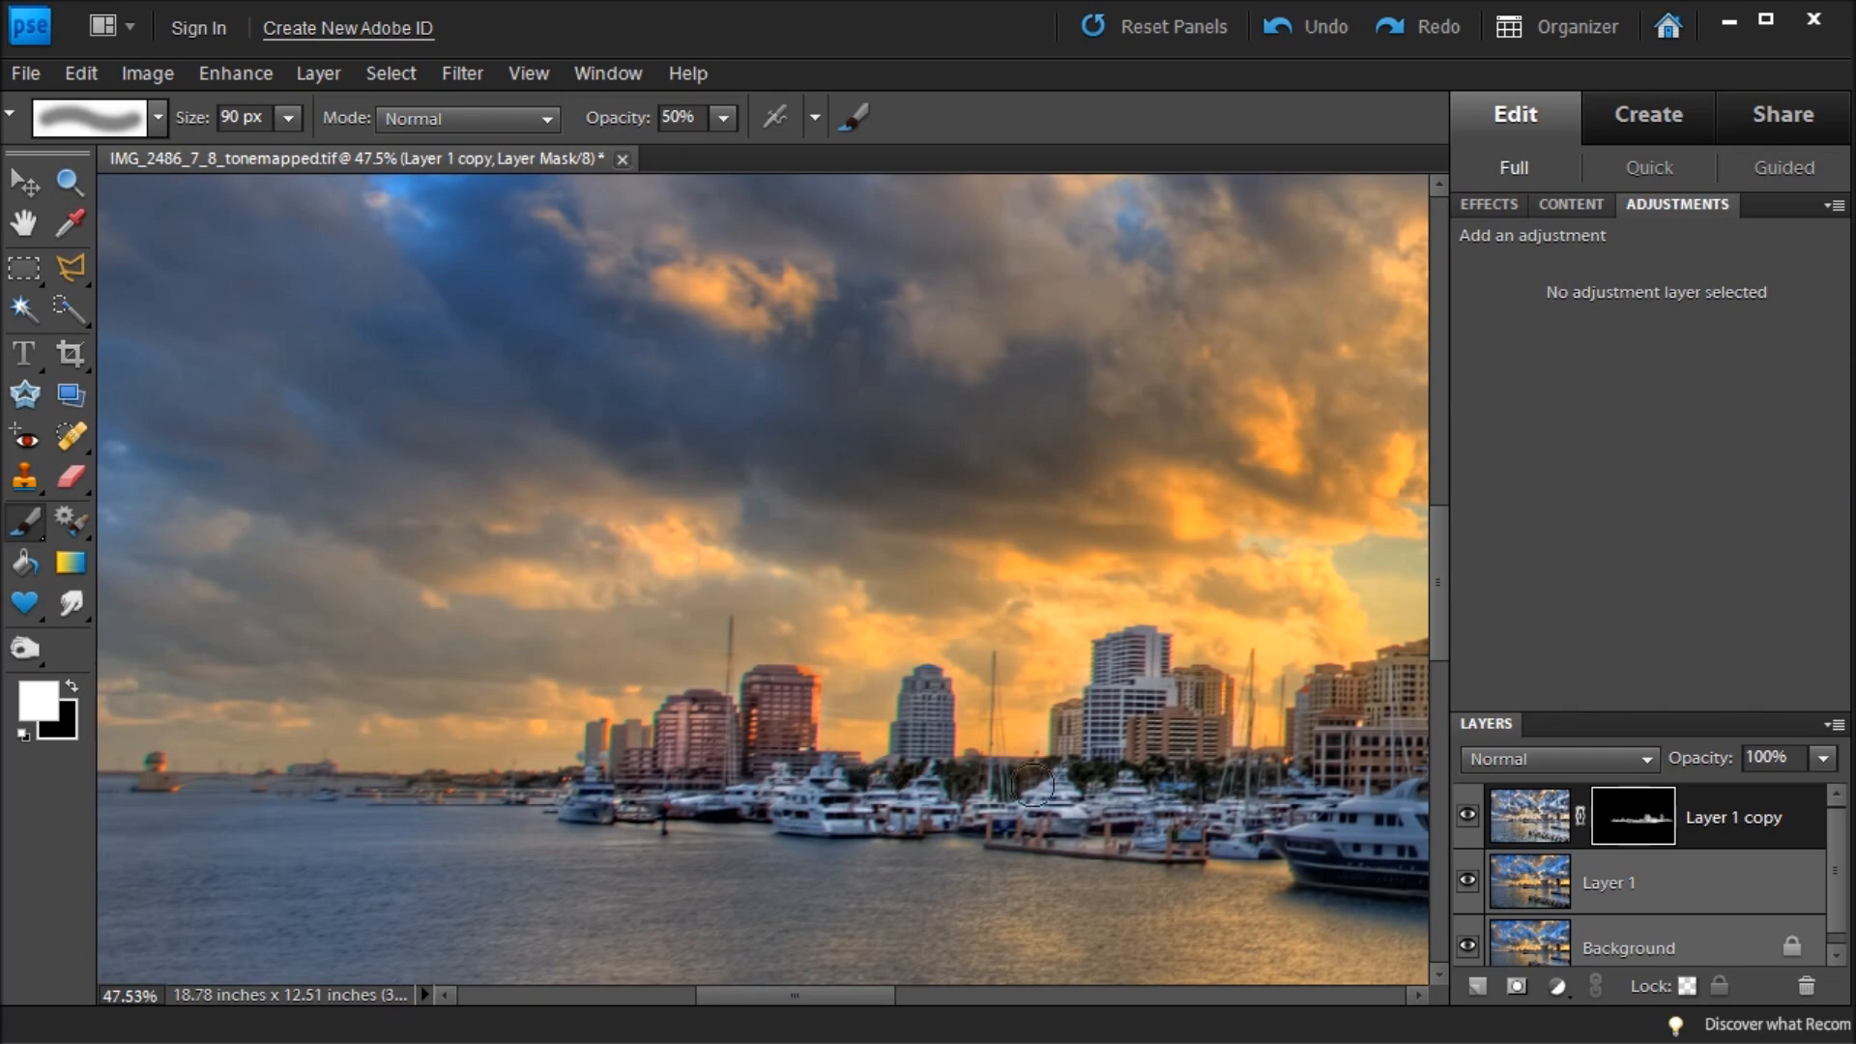
# Compare the marina with and without the masked Layer 1 copy, and view the whole image.
pyautogui.moveTo(1033, 785); pyautogui.dragTo(166, 791)
pyautogui.moveTo(876, 757); pyautogui.dragTo(451, 628)
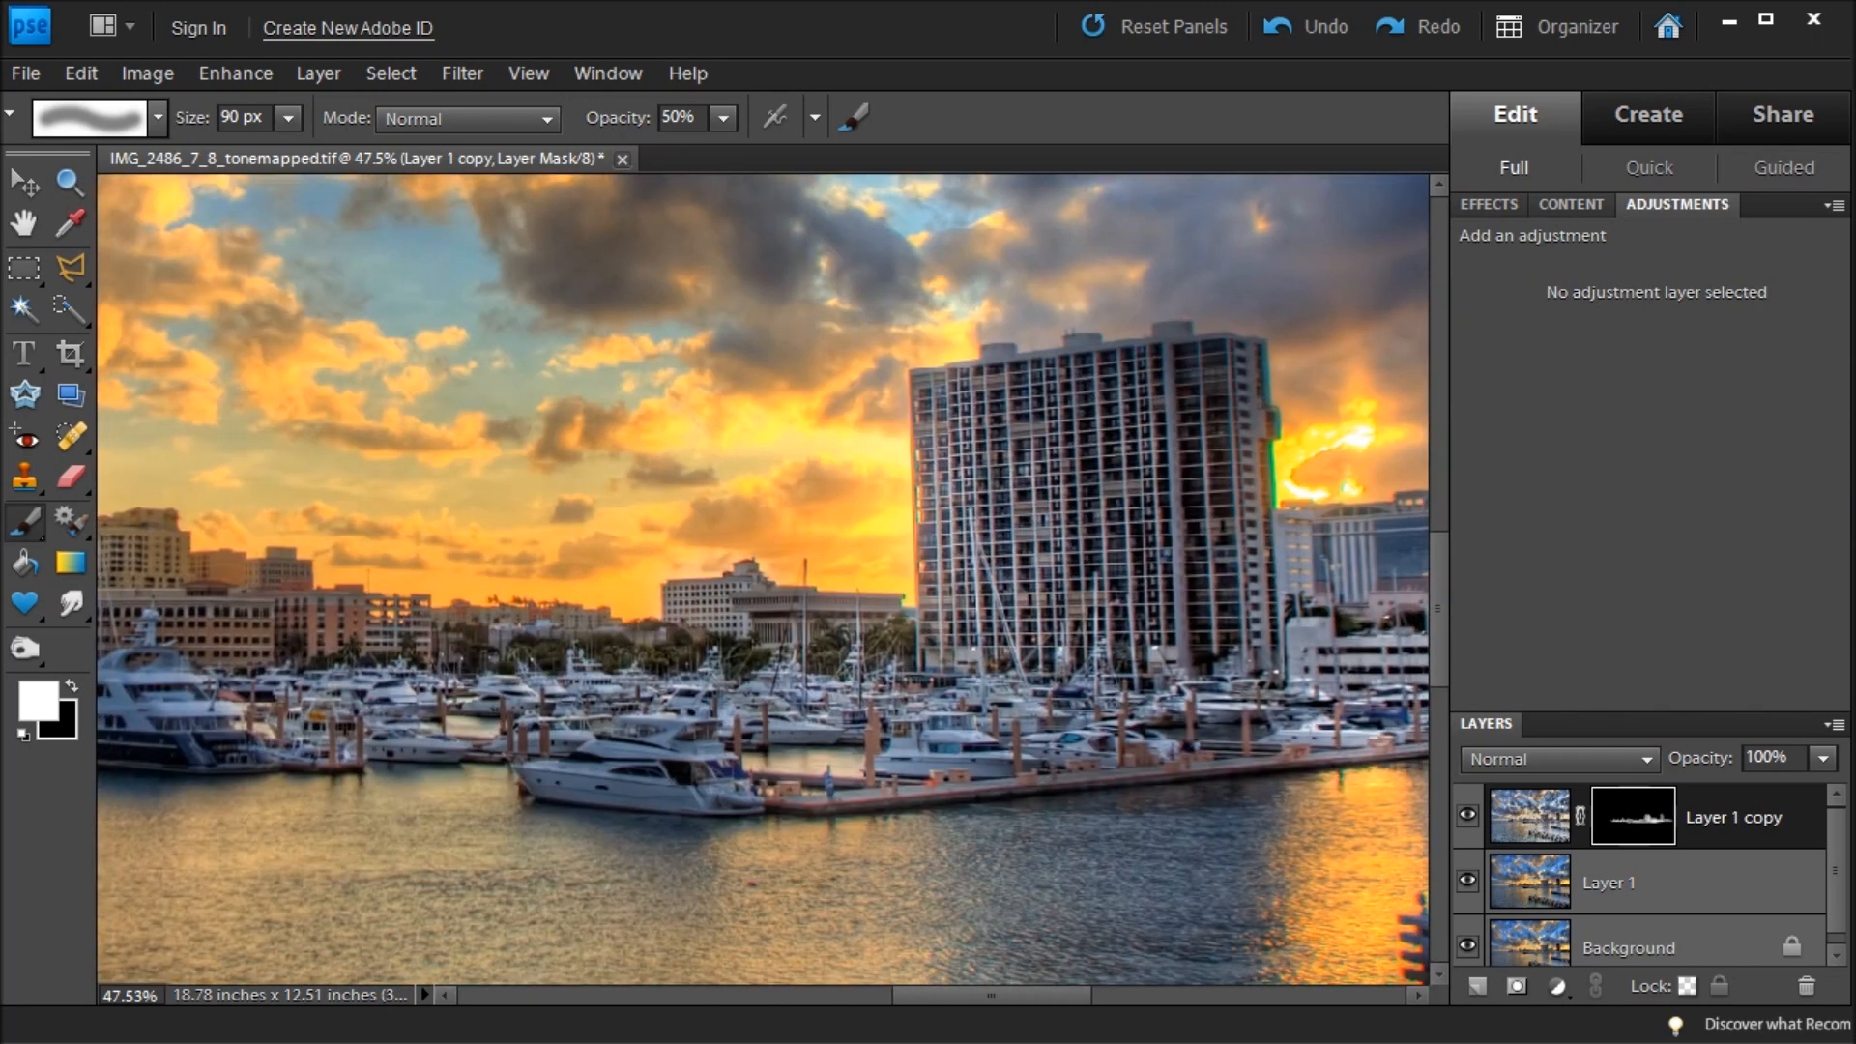
pyautogui.click(1469, 817)
pyautogui.click(1470, 817)
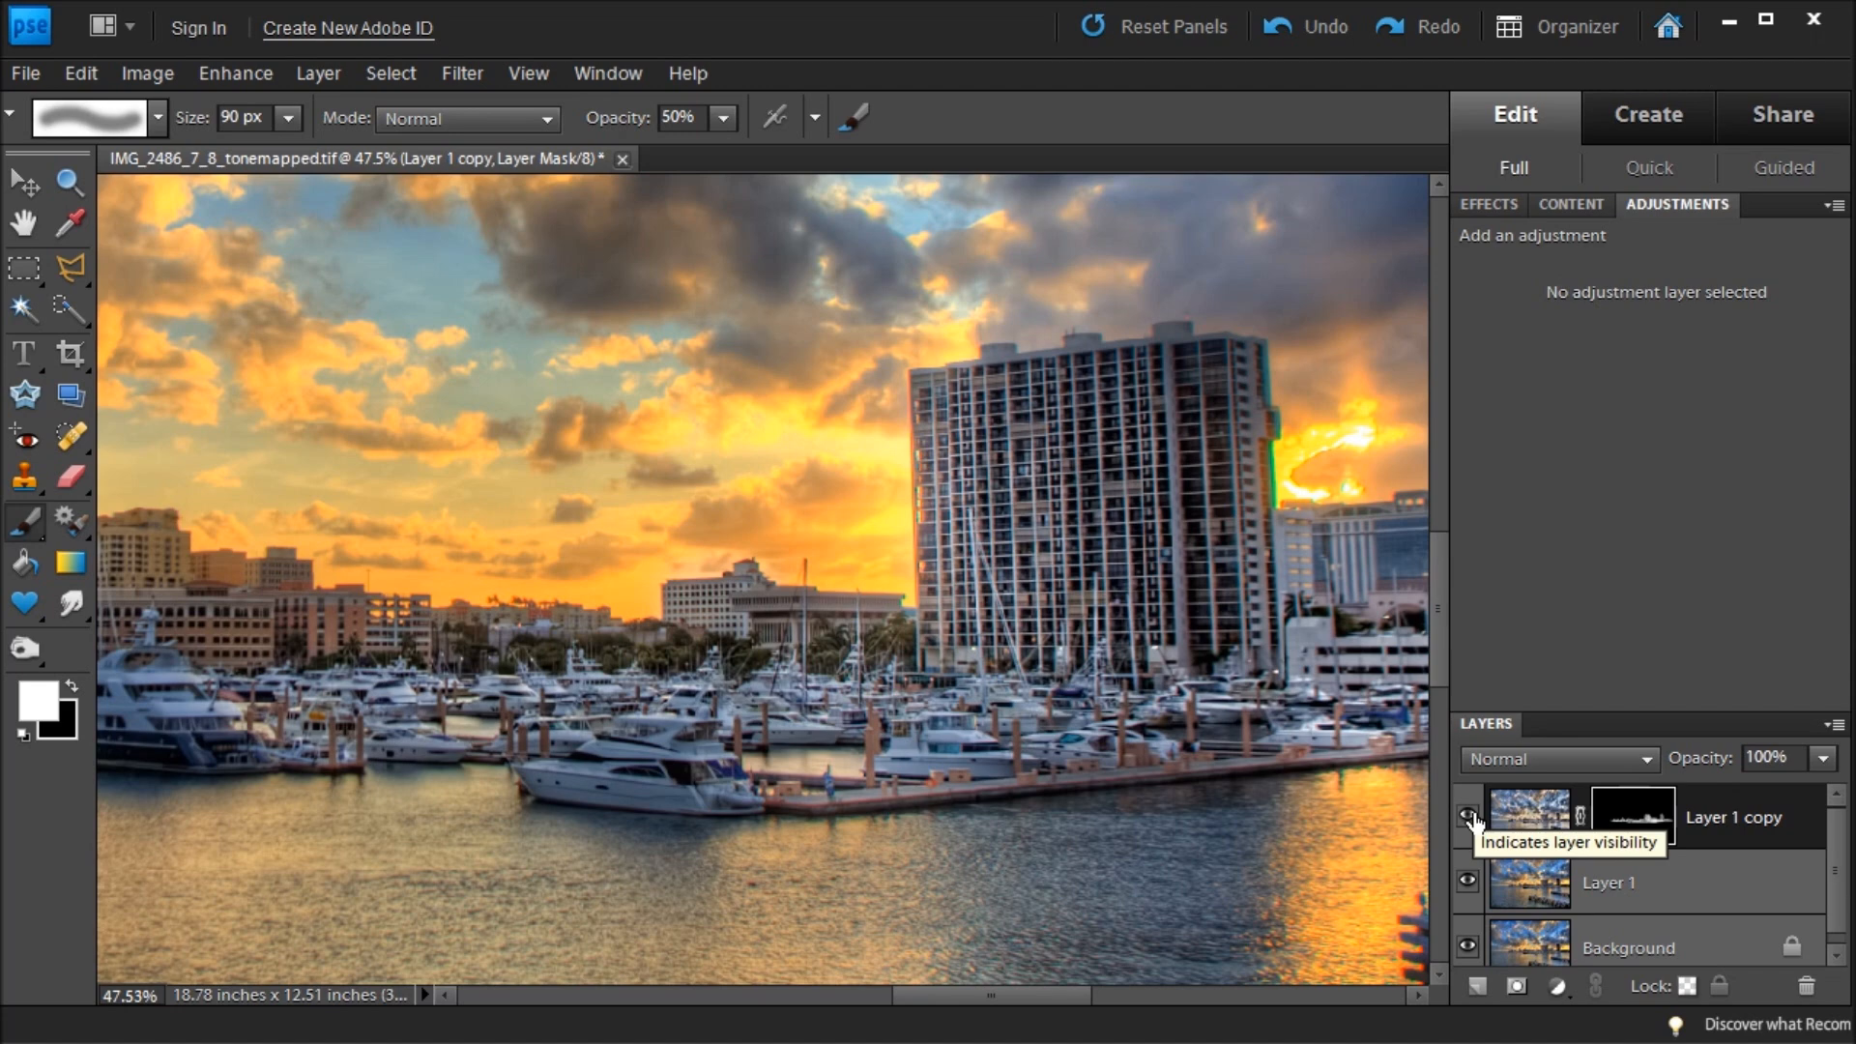
pyautogui.hotkey('ctrl', '0')
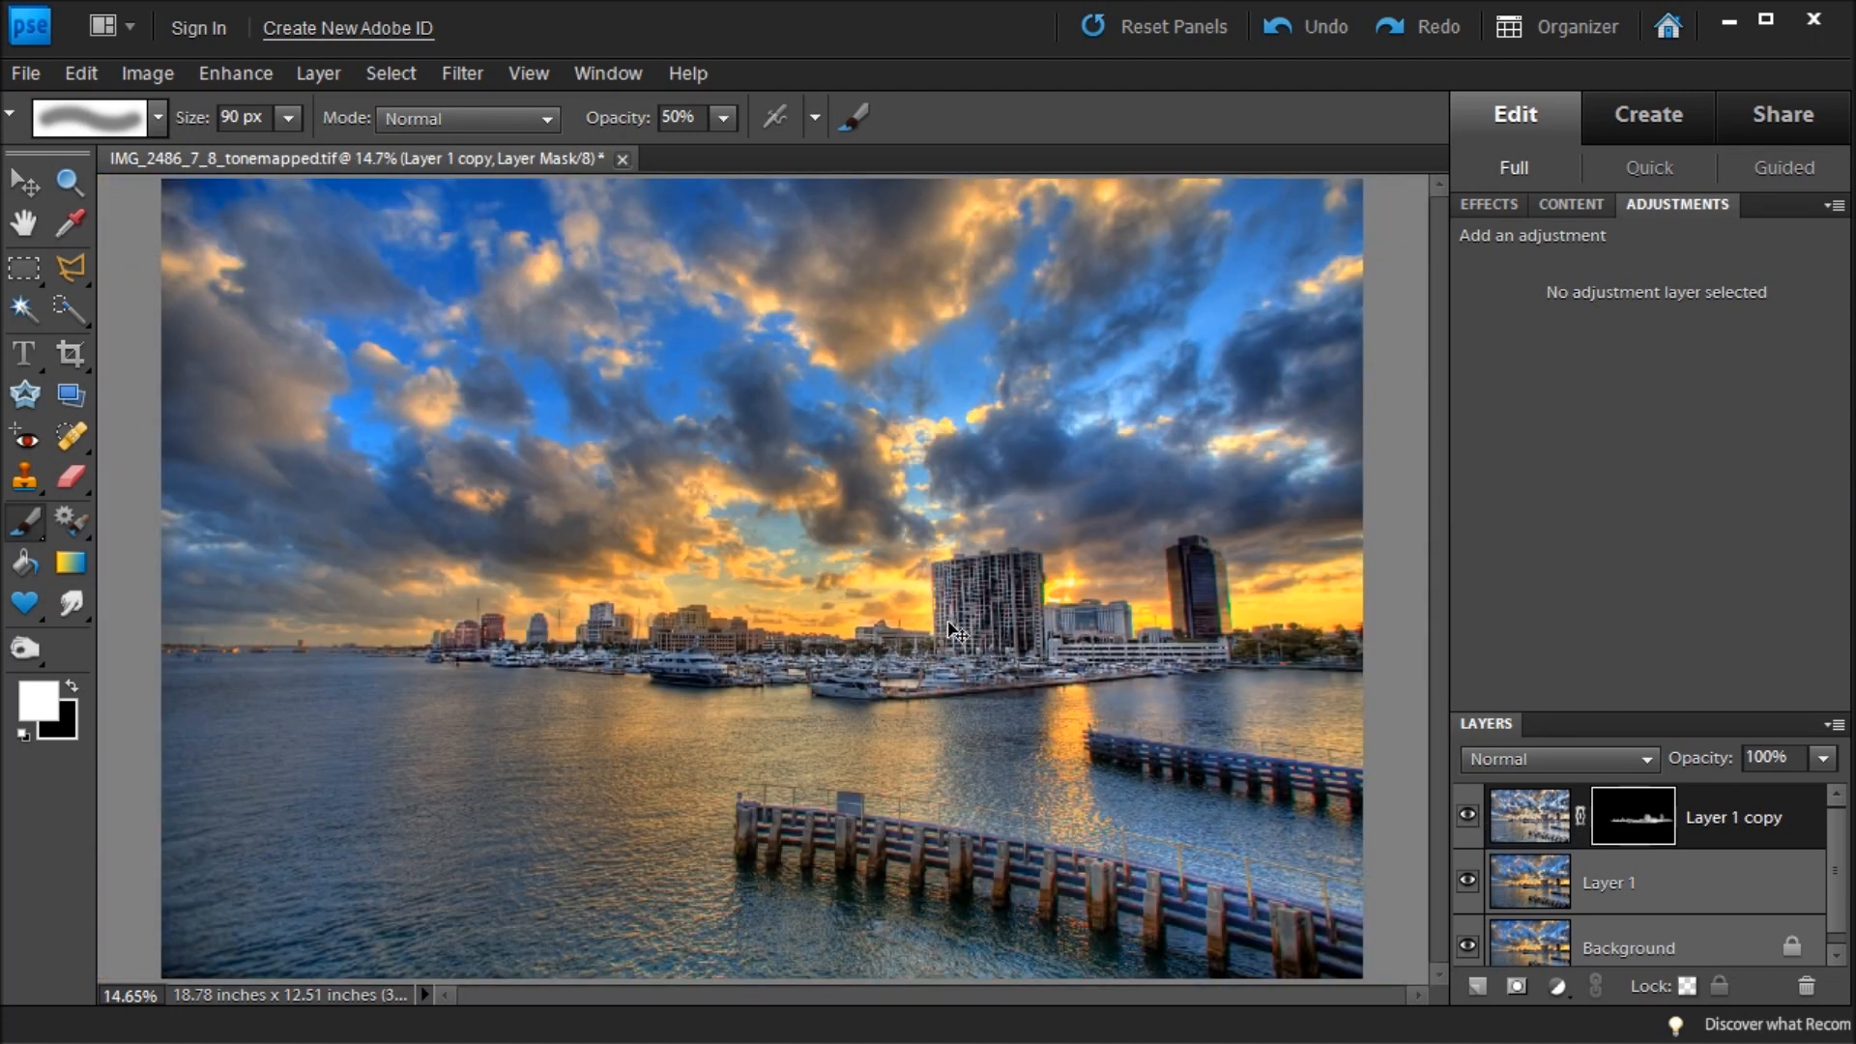
# Save the layered image in Photoshop format as IMG_2486_7_8_tonemapped.psd.
pyautogui.hotkey('ctrl', 'shift', 's')
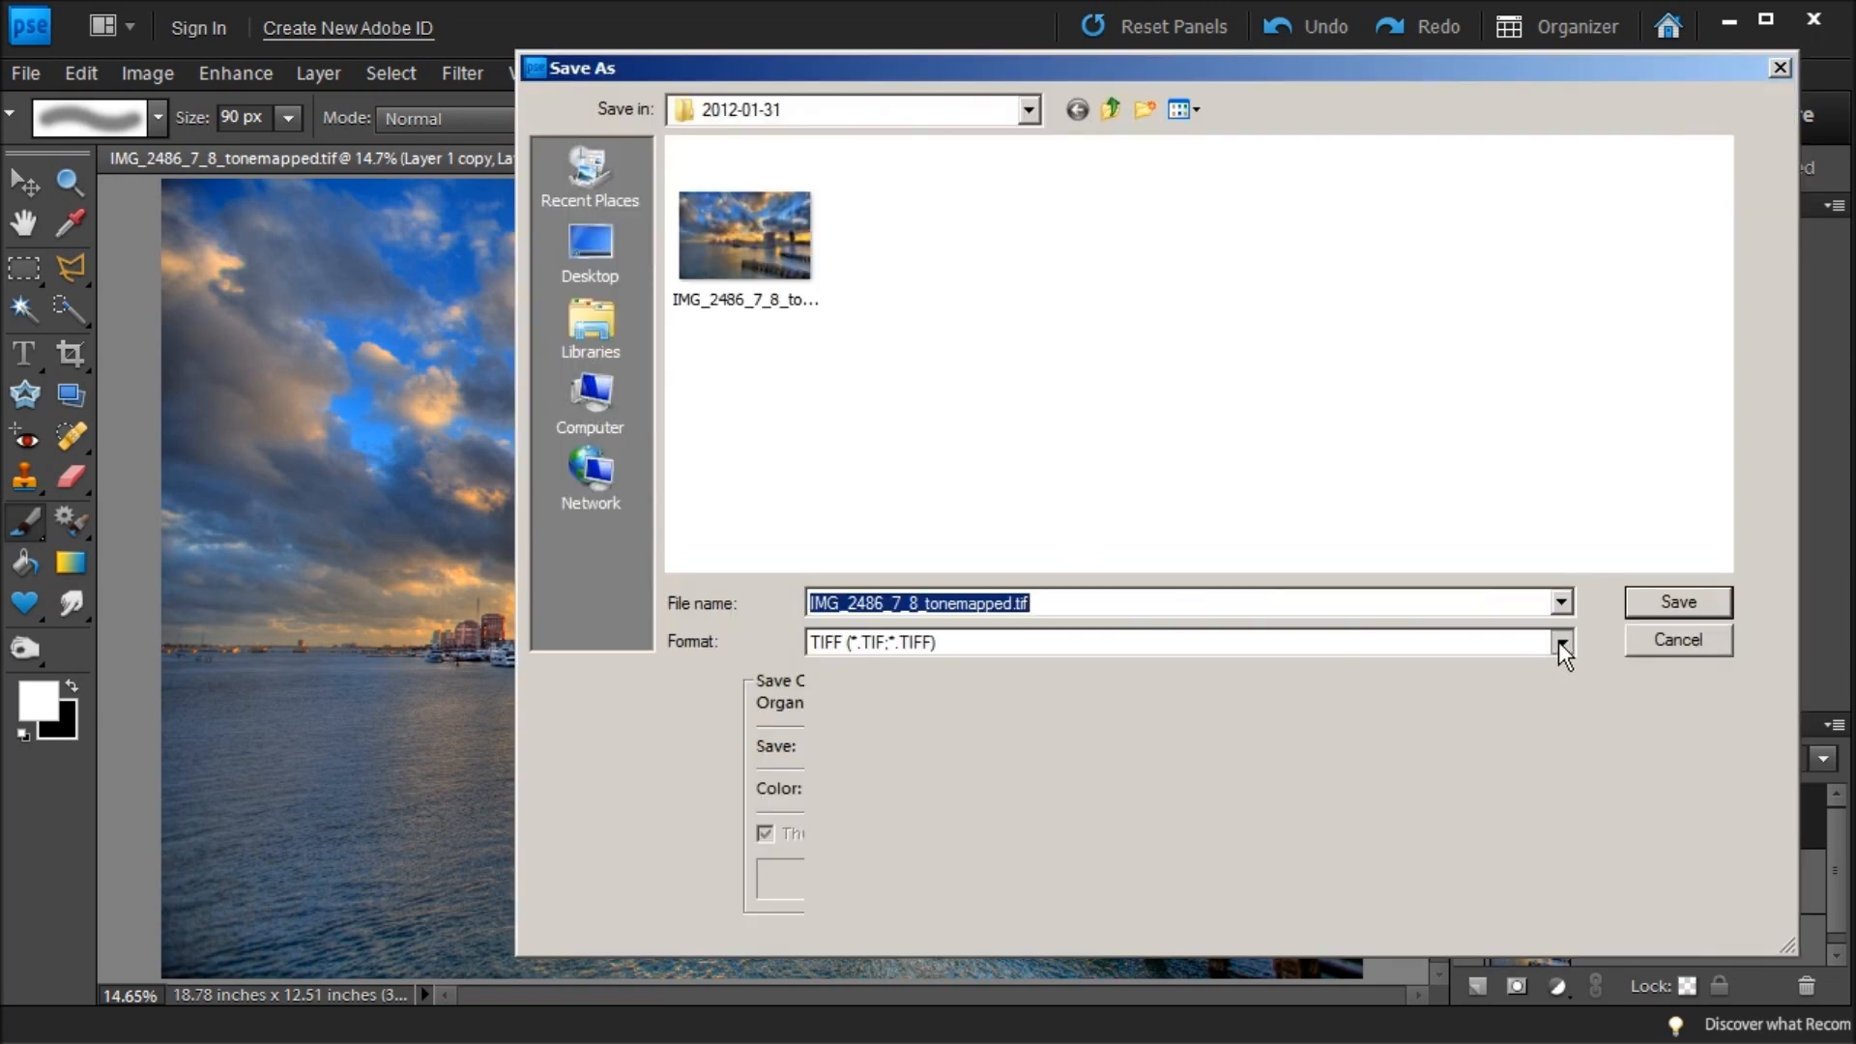
pyautogui.click(1559, 641)
pyautogui.click(1407, 667)
pyautogui.click(1674, 600)
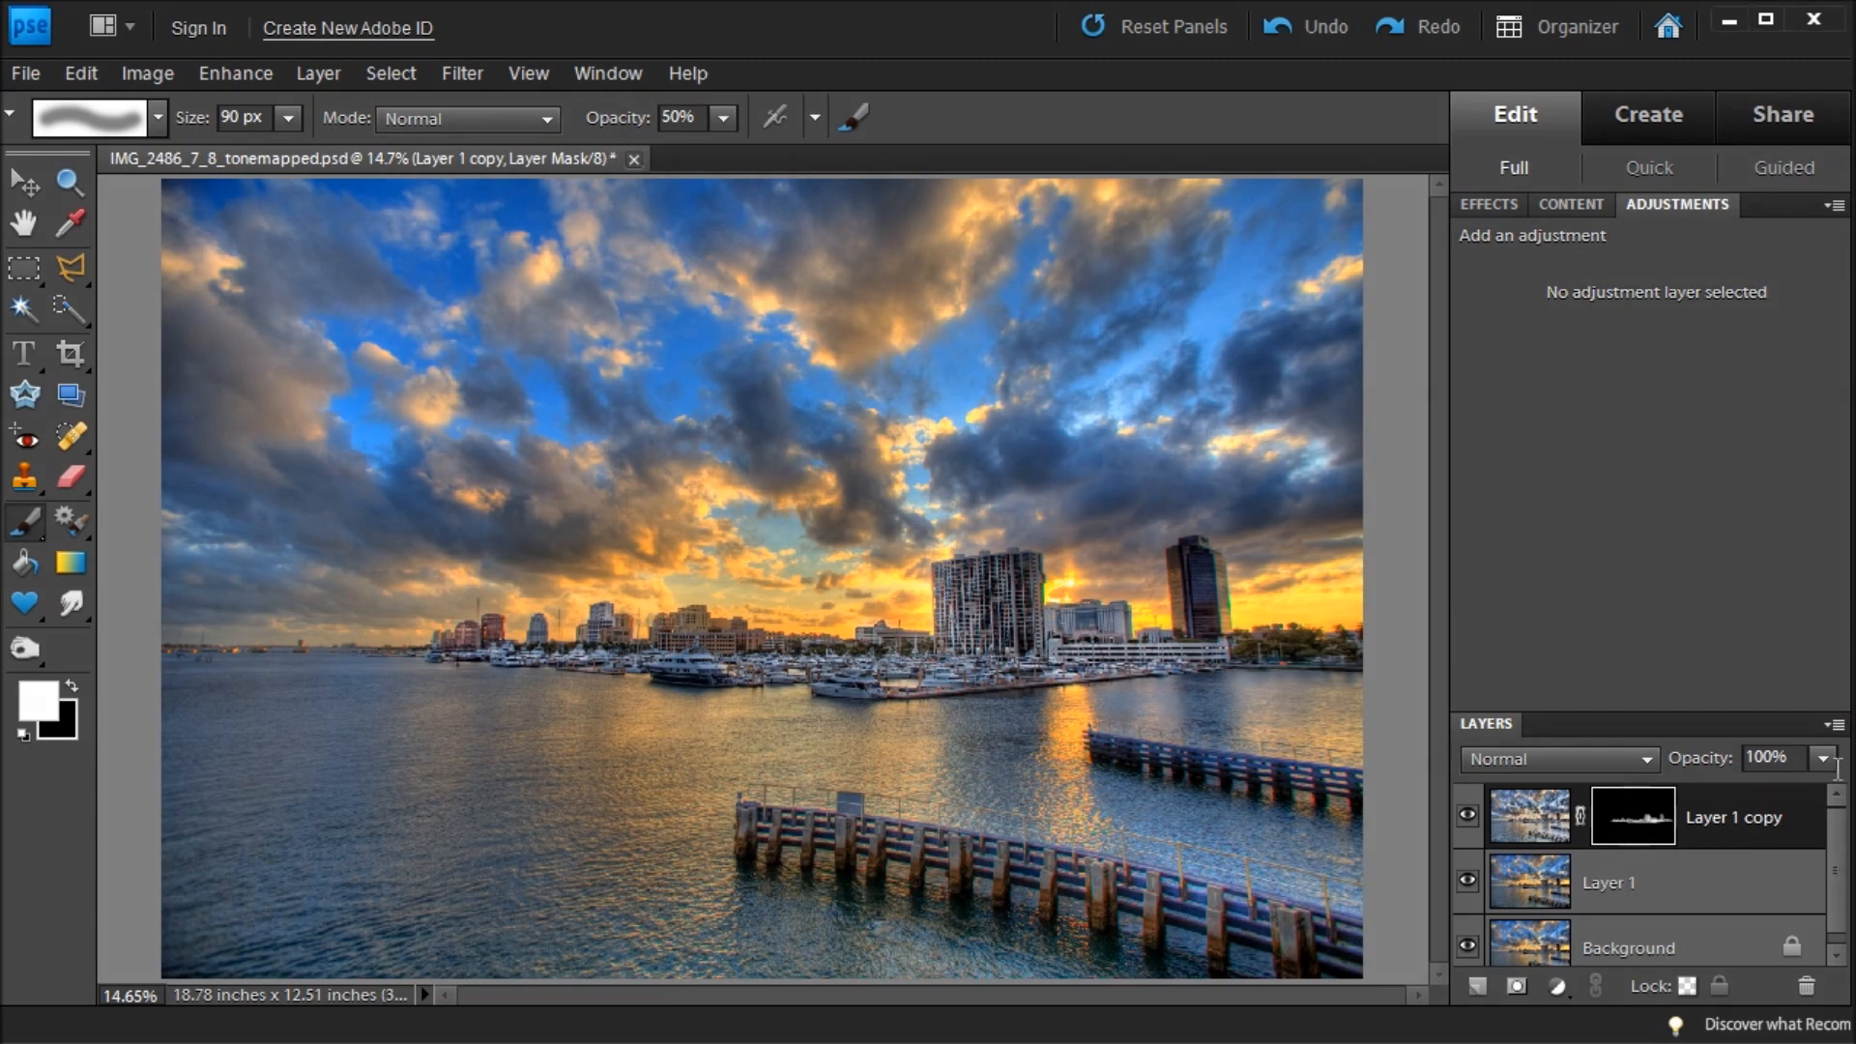
# Try different opacities for Layer 1 copy and set it to 90%.
pyautogui.click(1821, 760)
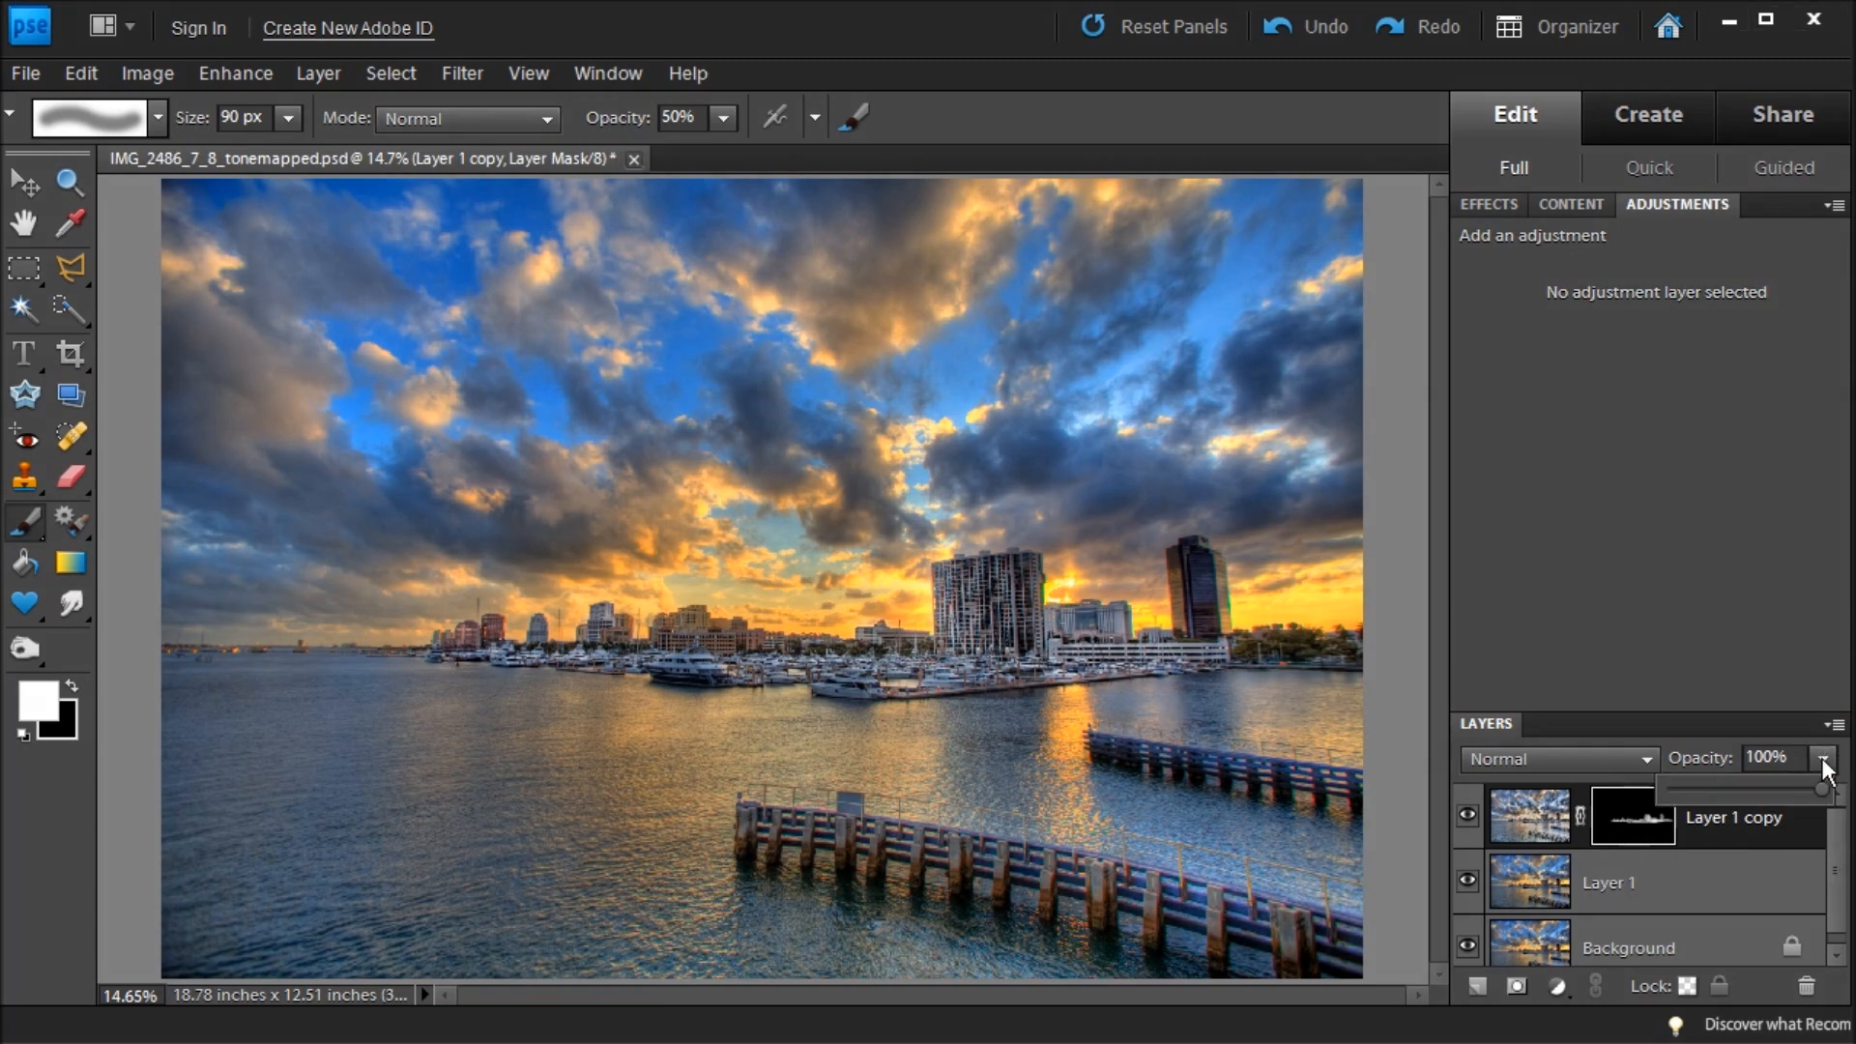
pyautogui.click(1614, 735)
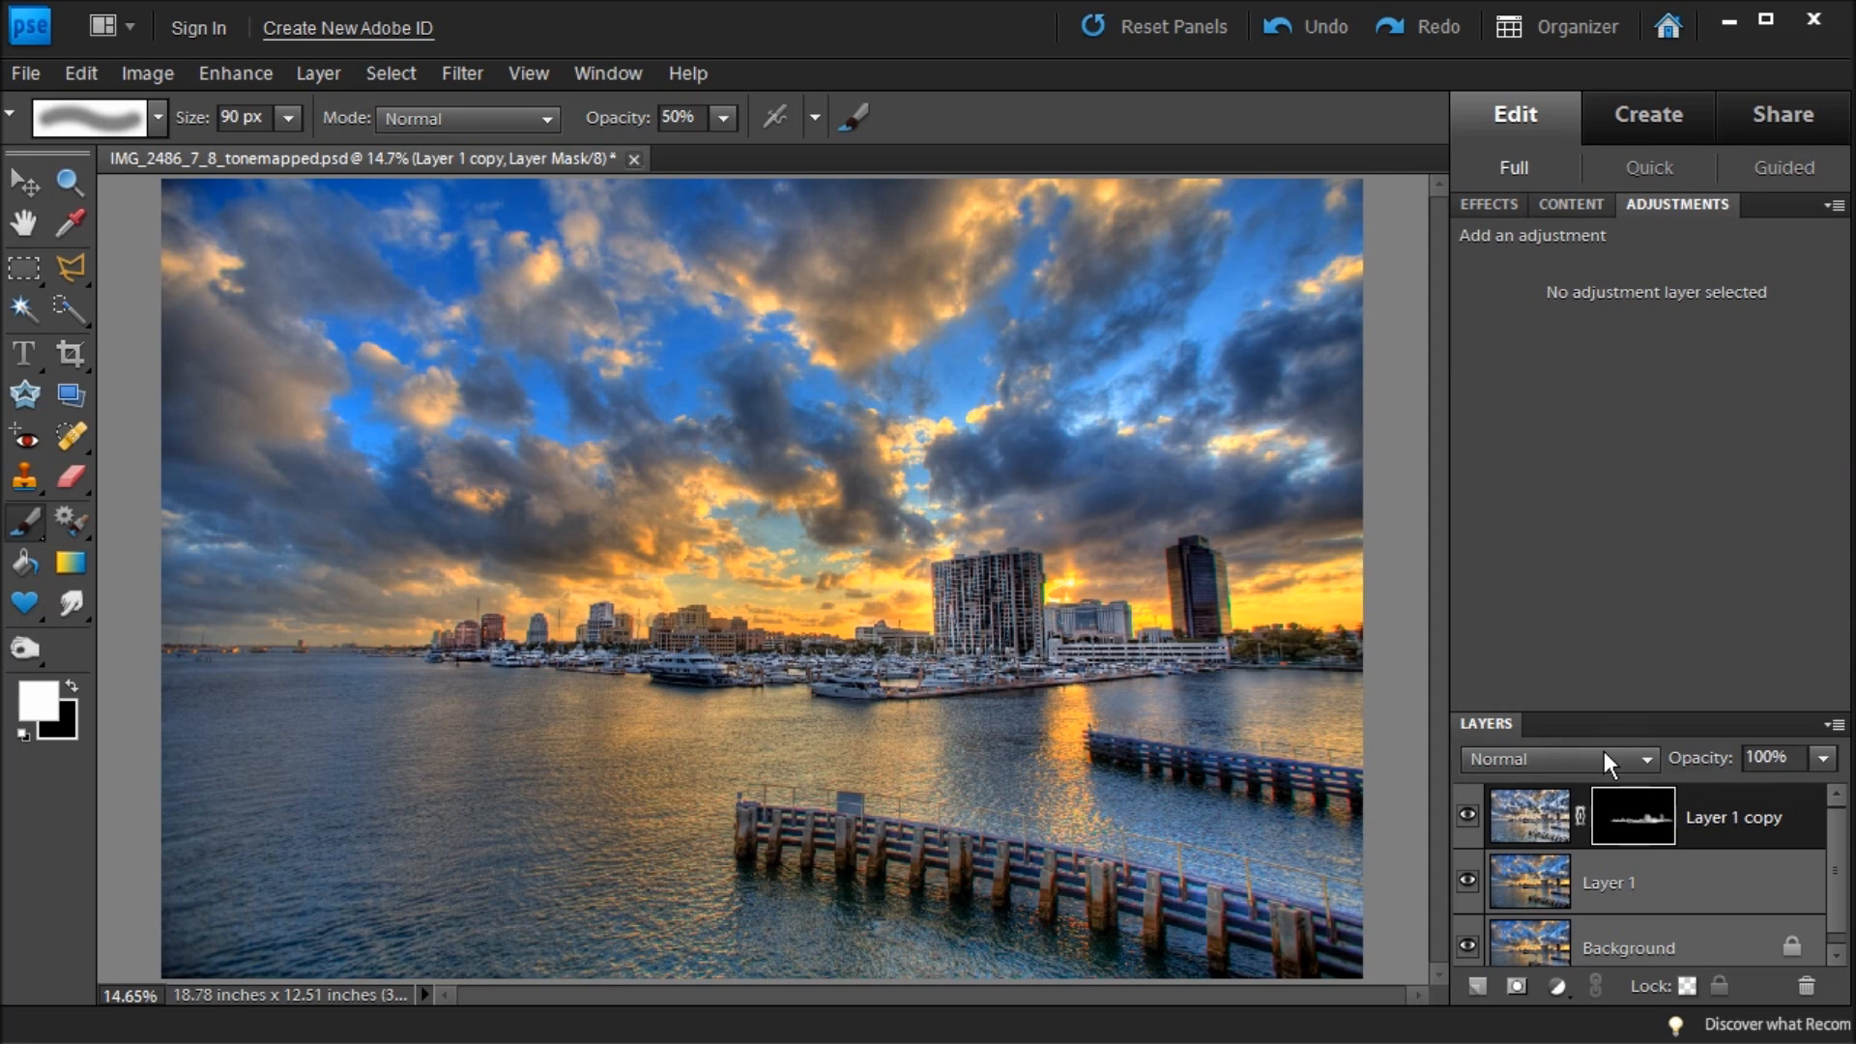
pyautogui.click(1533, 829)
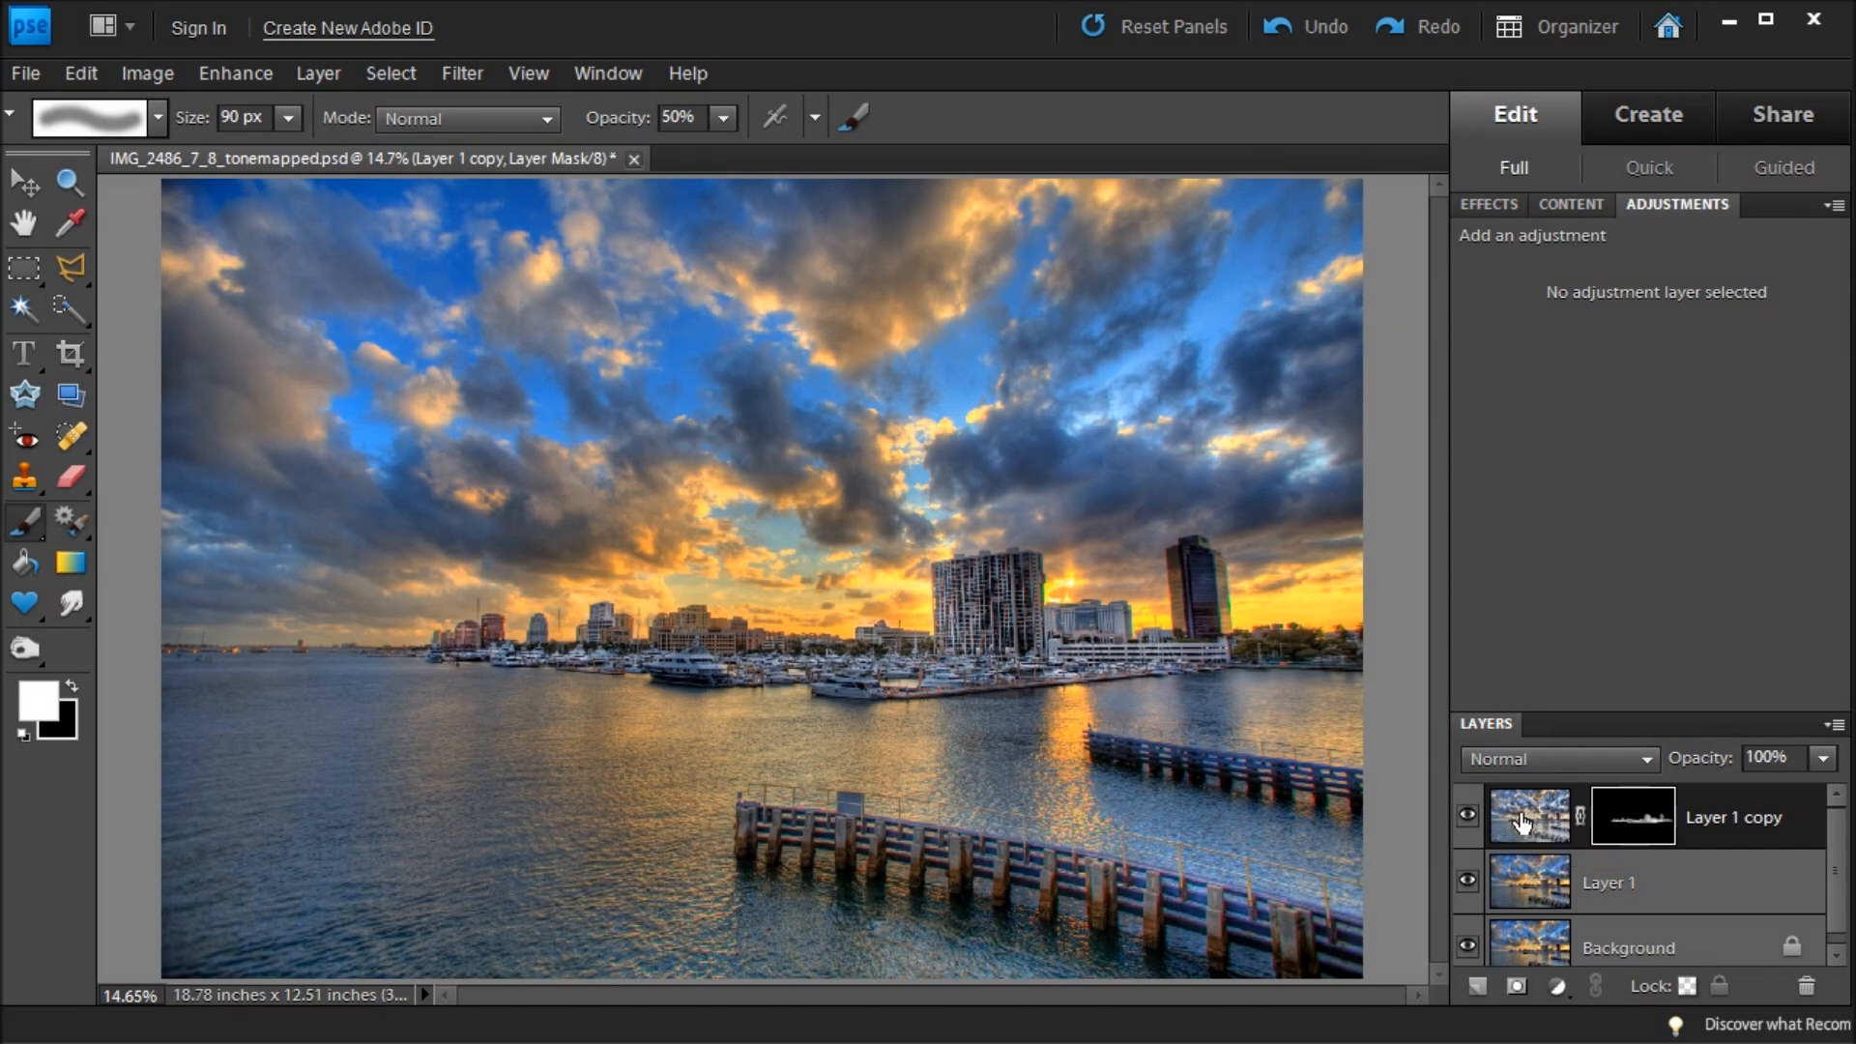
pyautogui.click(1823, 758)
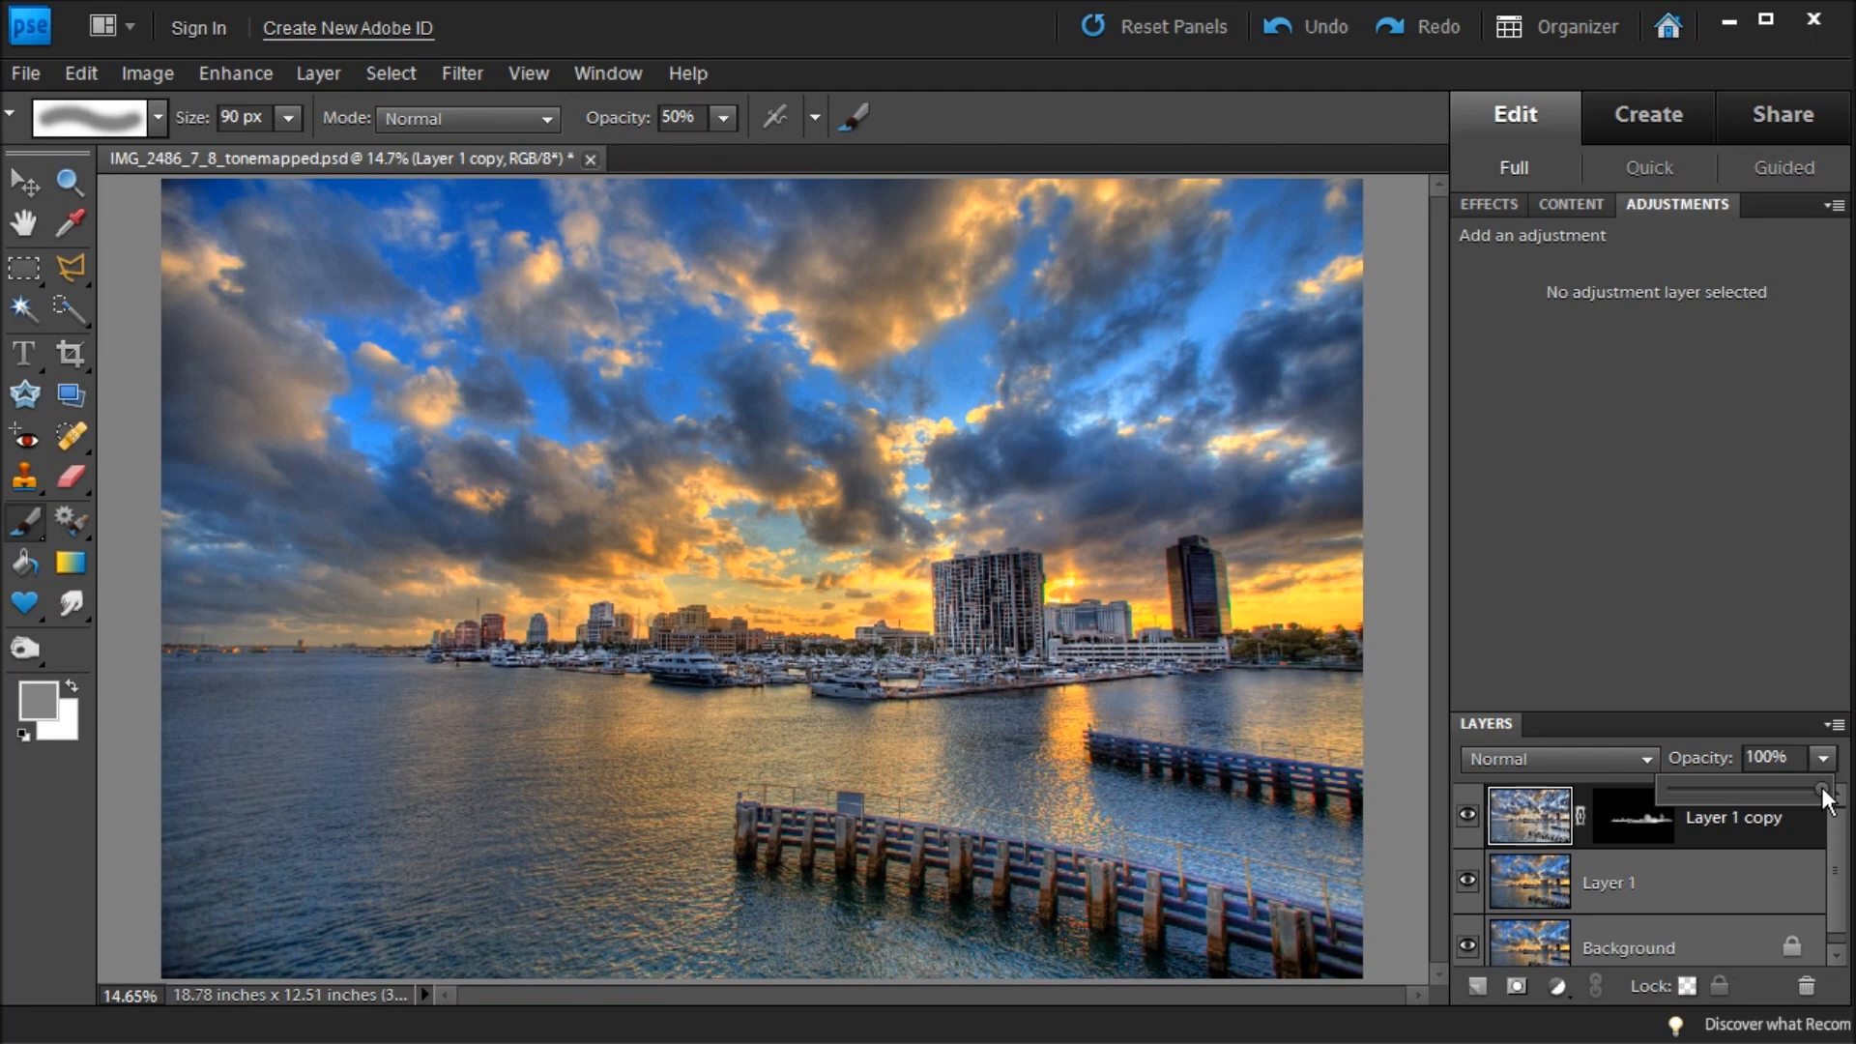
pyautogui.moveTo(1824, 796)
pyautogui.mouseDown()
pyautogui.moveTo(1656, 780)
pyautogui.moveTo(1823, 795)
pyautogui.mouseUp()
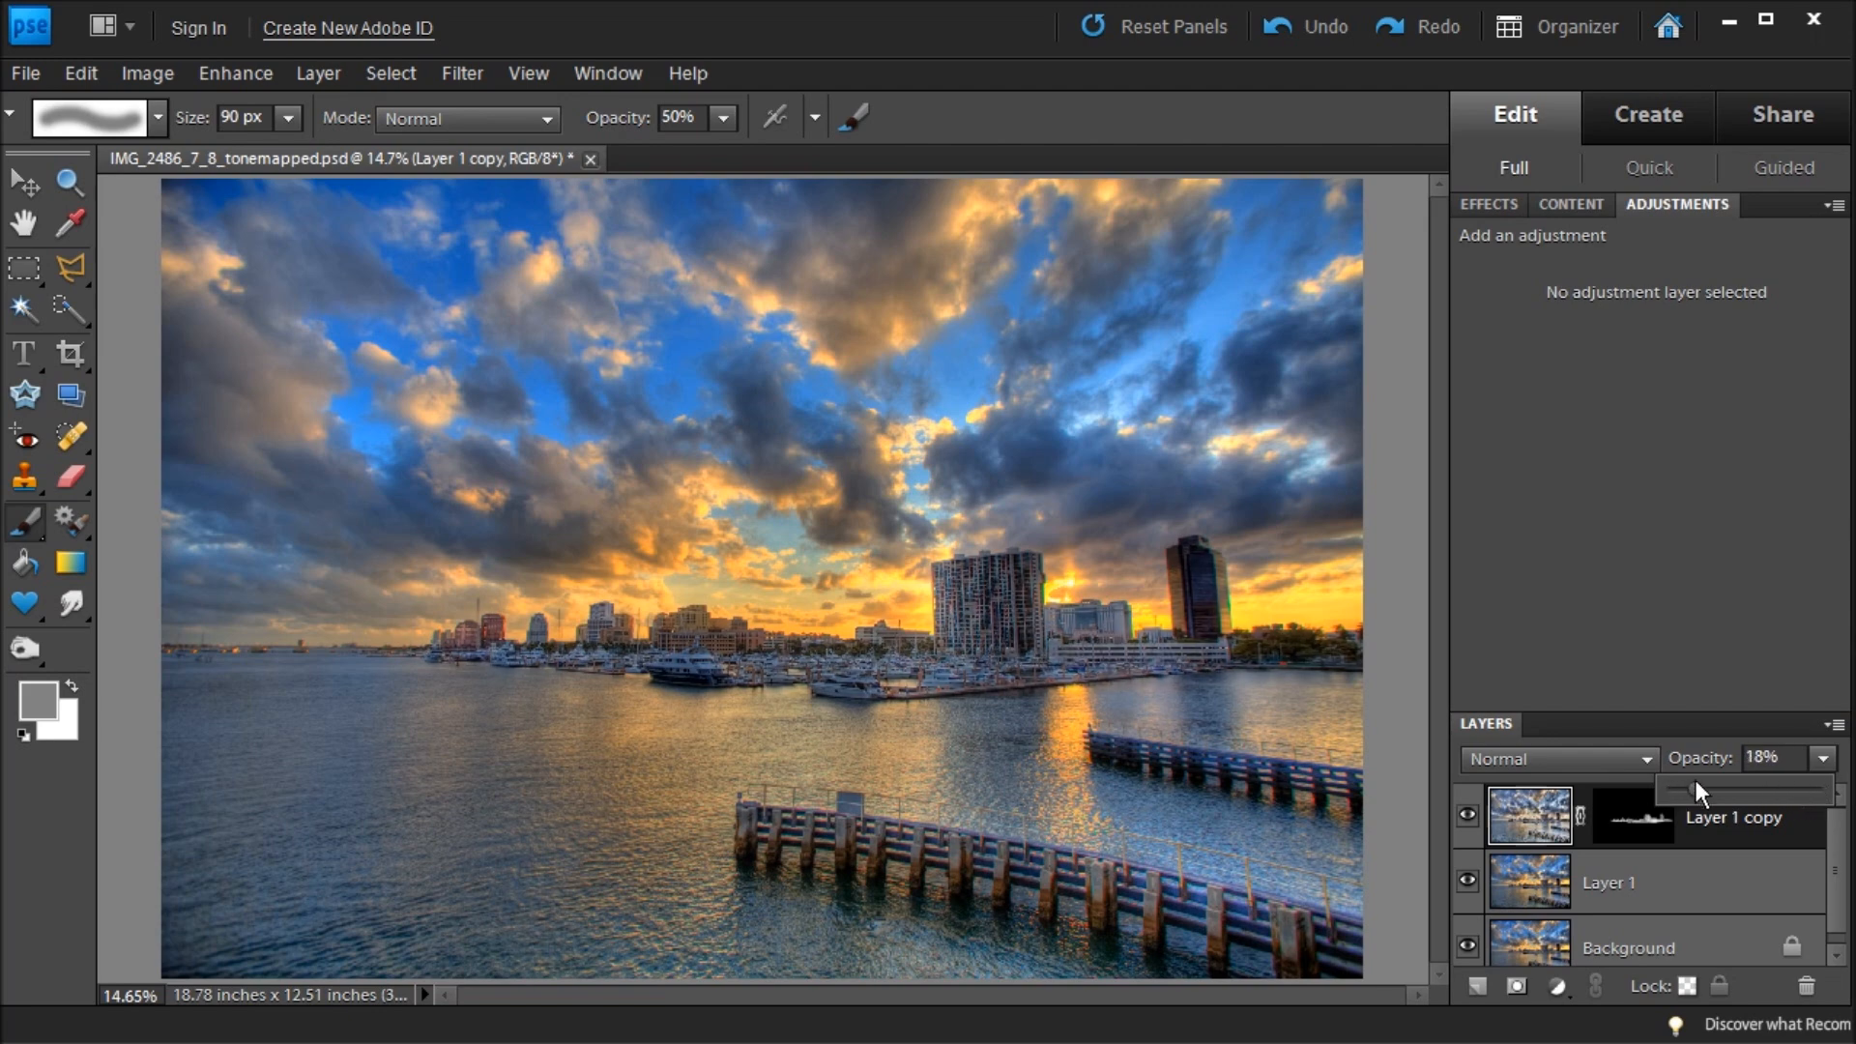
pyautogui.moveTo(1749, 798); pyautogui.dragTo(1780, 802)
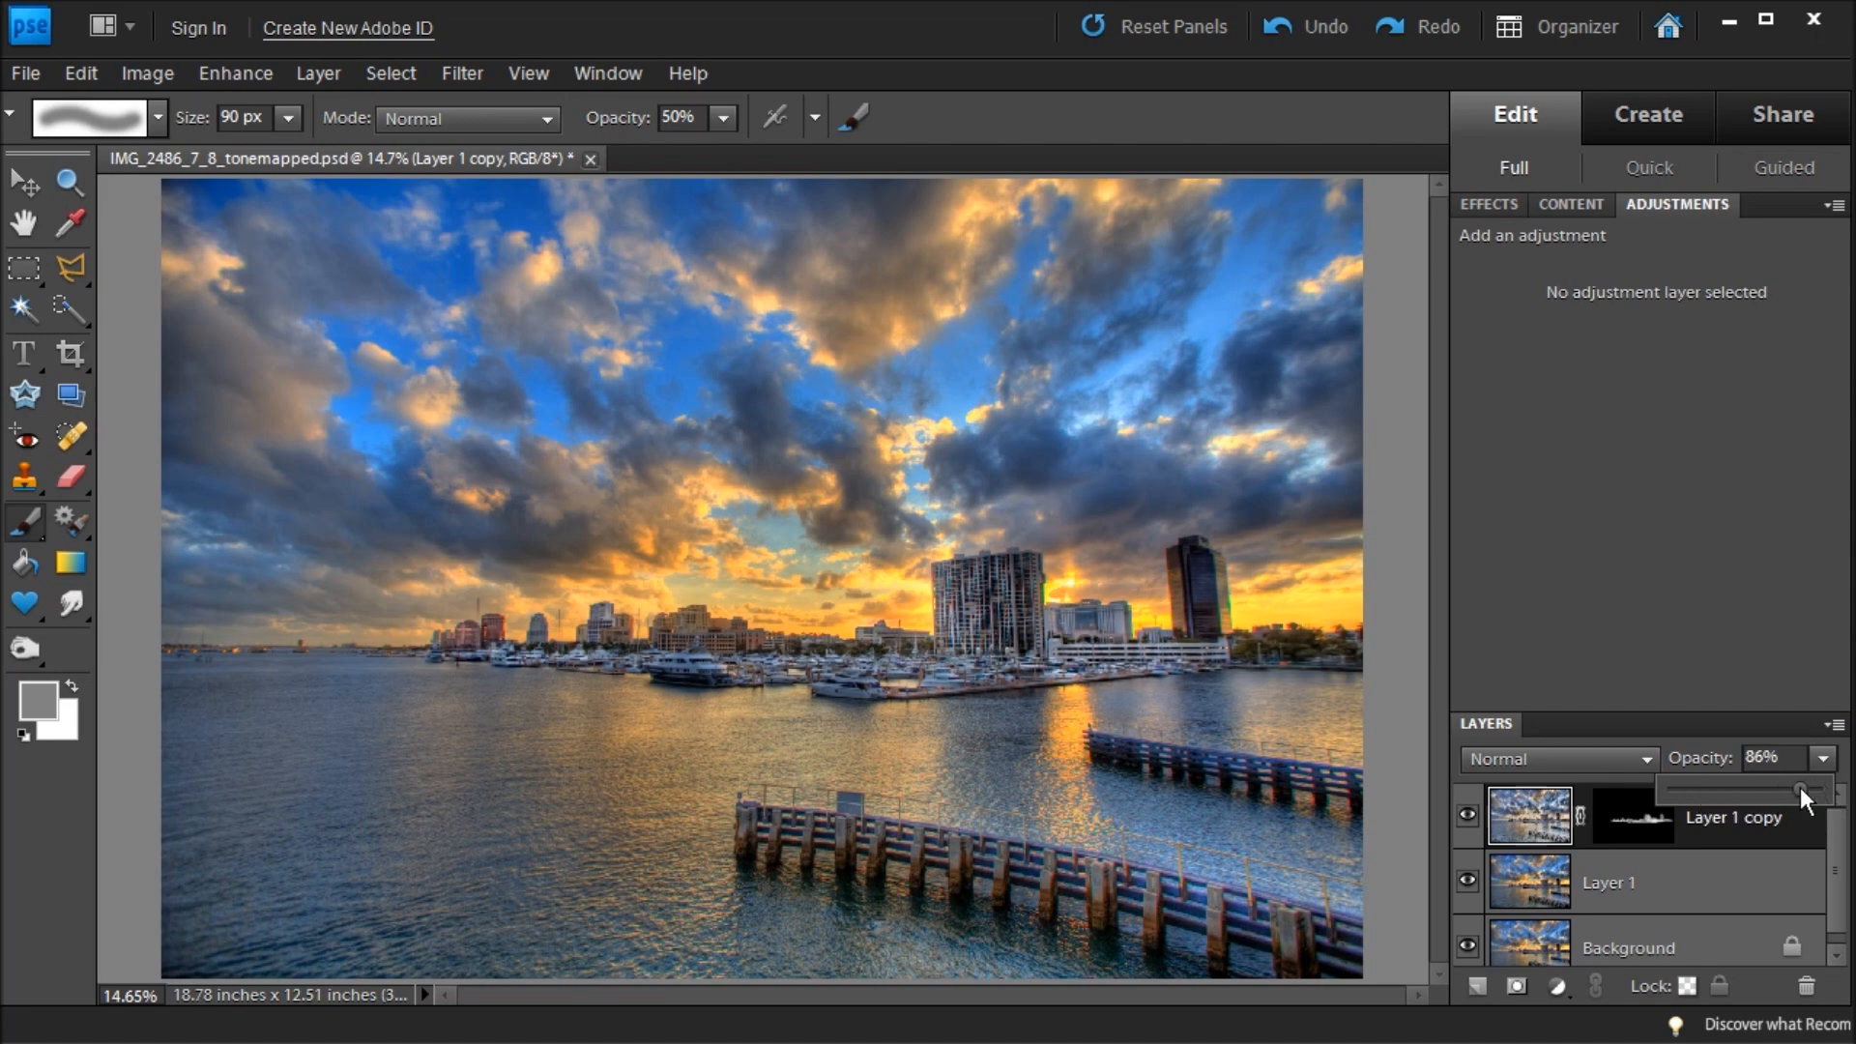
pyautogui.moveTo(1800, 787)
pyautogui.mouseDown()
pyautogui.moveTo(1632, 778)
pyautogui.moveTo(1818, 791)
pyautogui.mouseUp()
# Examine the marina buildings at 33.3% zoom with Layer 1 copy shown and hidden.
pyautogui.press('z')
pyautogui.click(1222, 750)
pyautogui.moveTo(1056, 523); pyautogui.dragTo(966, 624)
pyautogui.click(1251, 737)
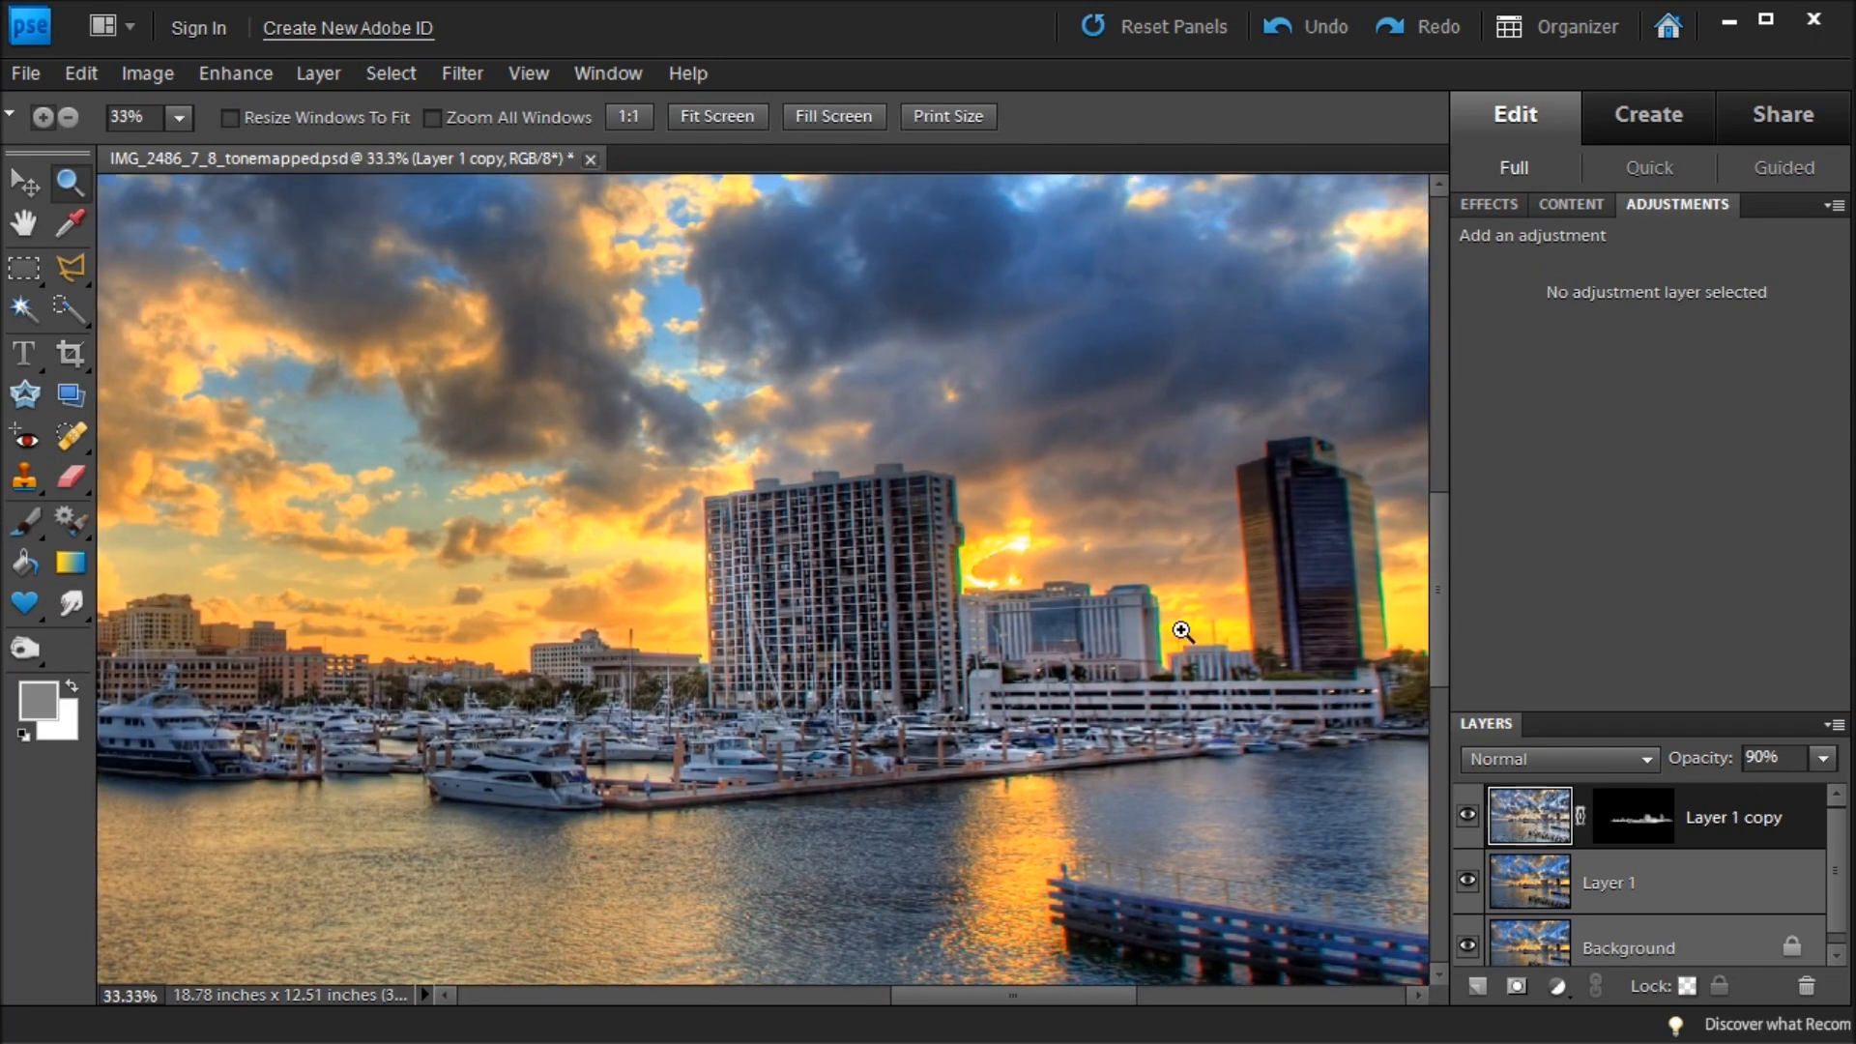
pyautogui.click(1467, 819)
pyautogui.click(1466, 820)
pyautogui.click(1467, 820)
pyautogui.click(1467, 820)
# Set the opacity of Layer 1 copy to 100%.
pyautogui.click(1824, 759)
pyautogui.moveTo(1818, 791); pyautogui.dragTo(1851, 807)
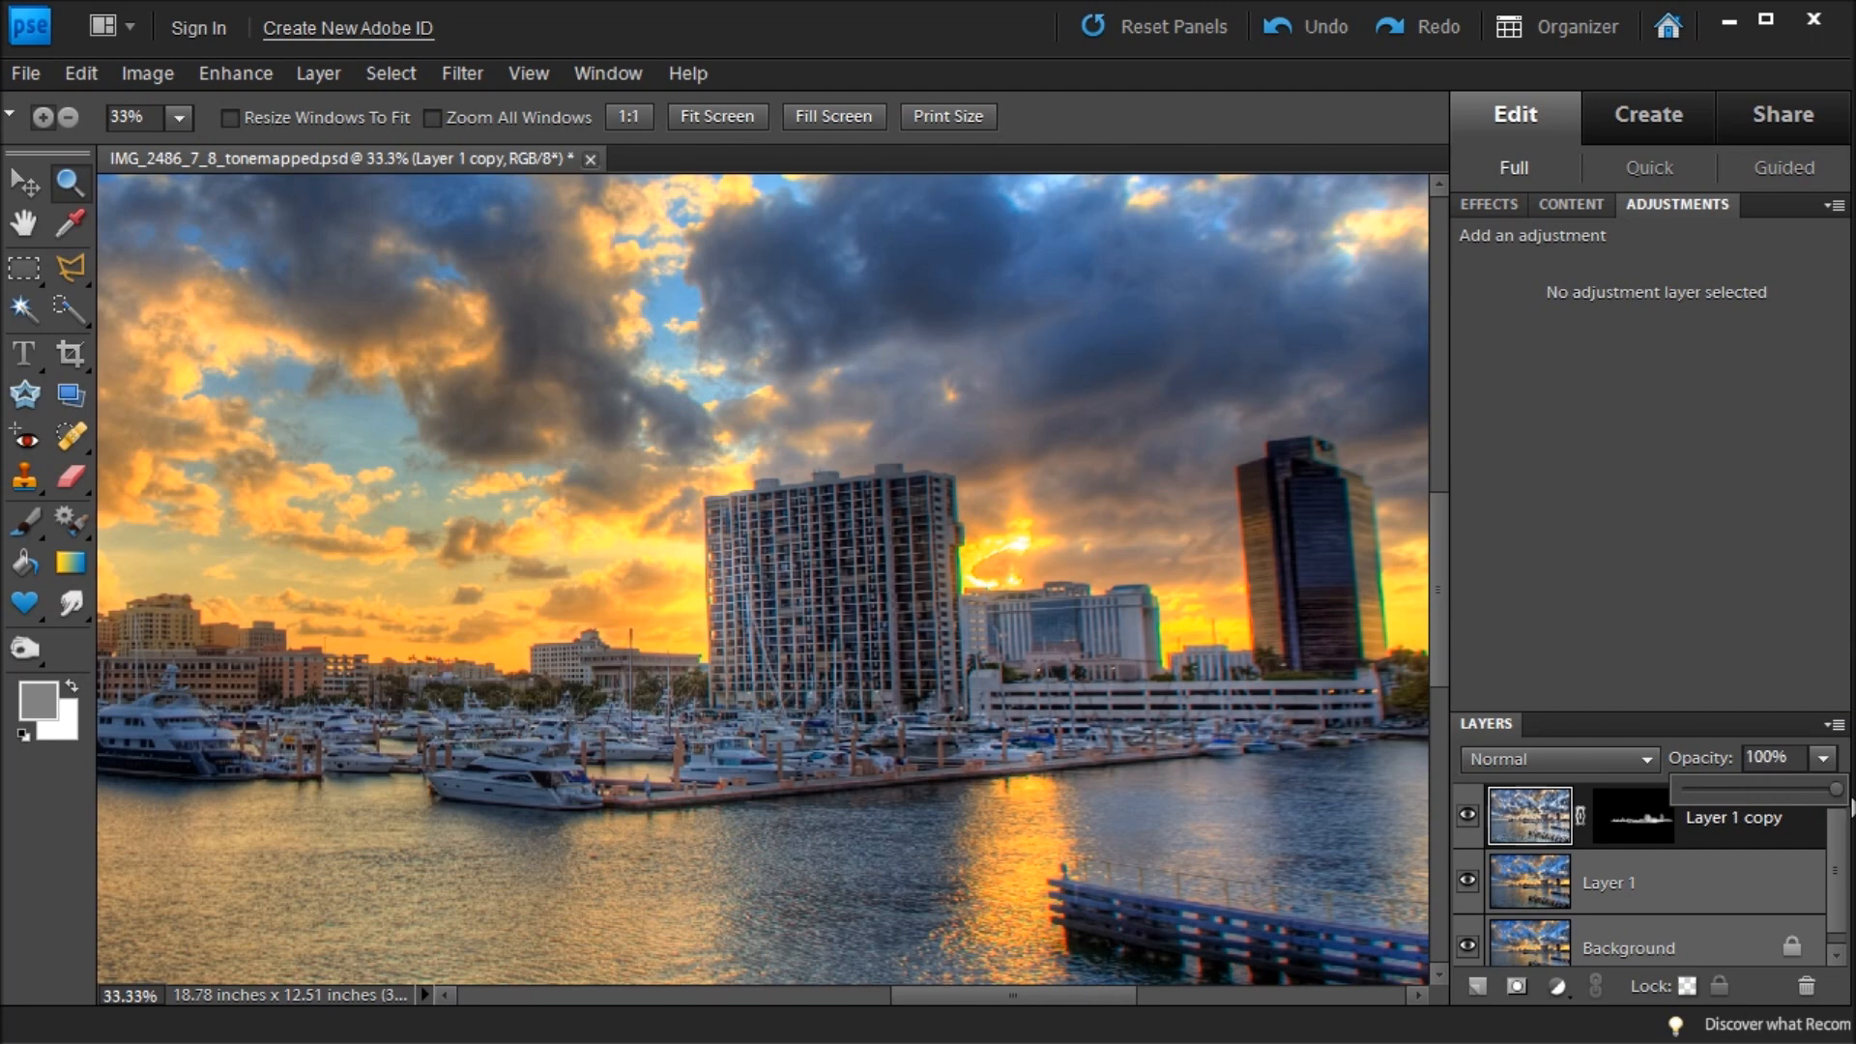
# Stamp all visible layers into a new merged layer above Layer 1 copy.
pyautogui.click(1806, 759)
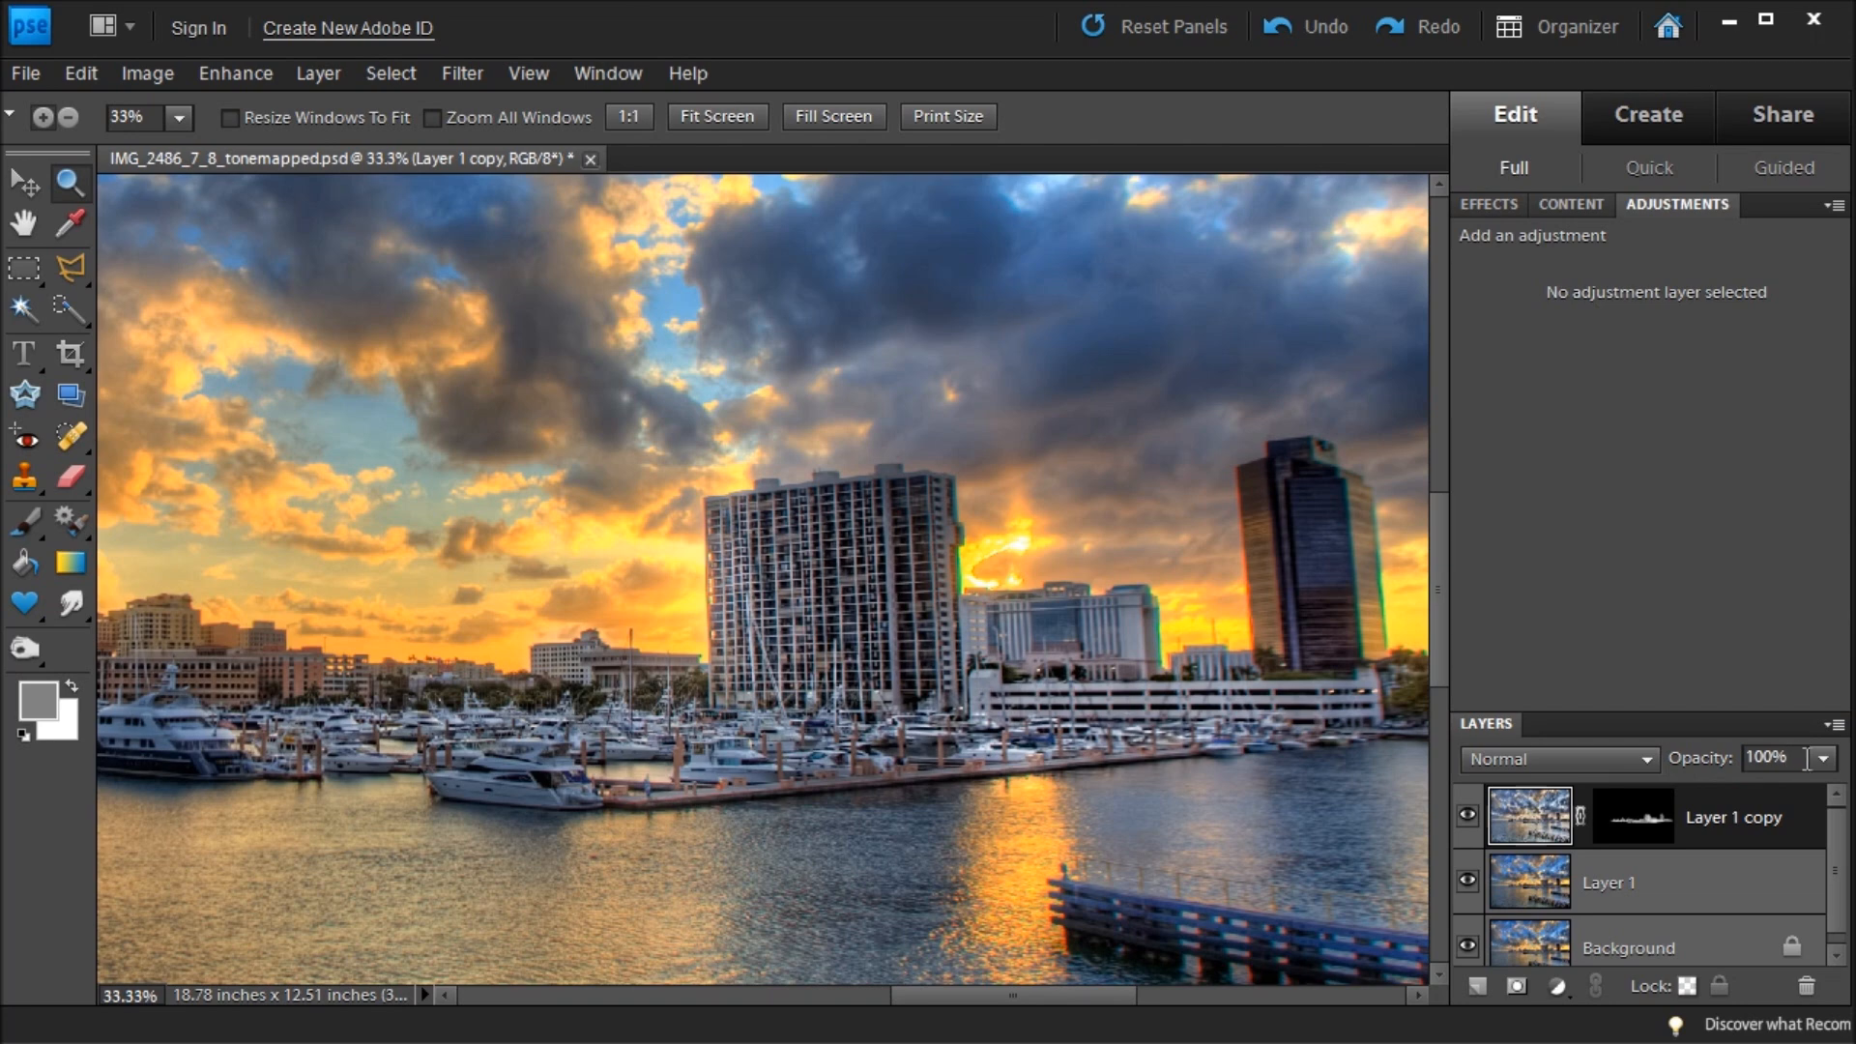
pyautogui.hotkey('ctrl', '0')
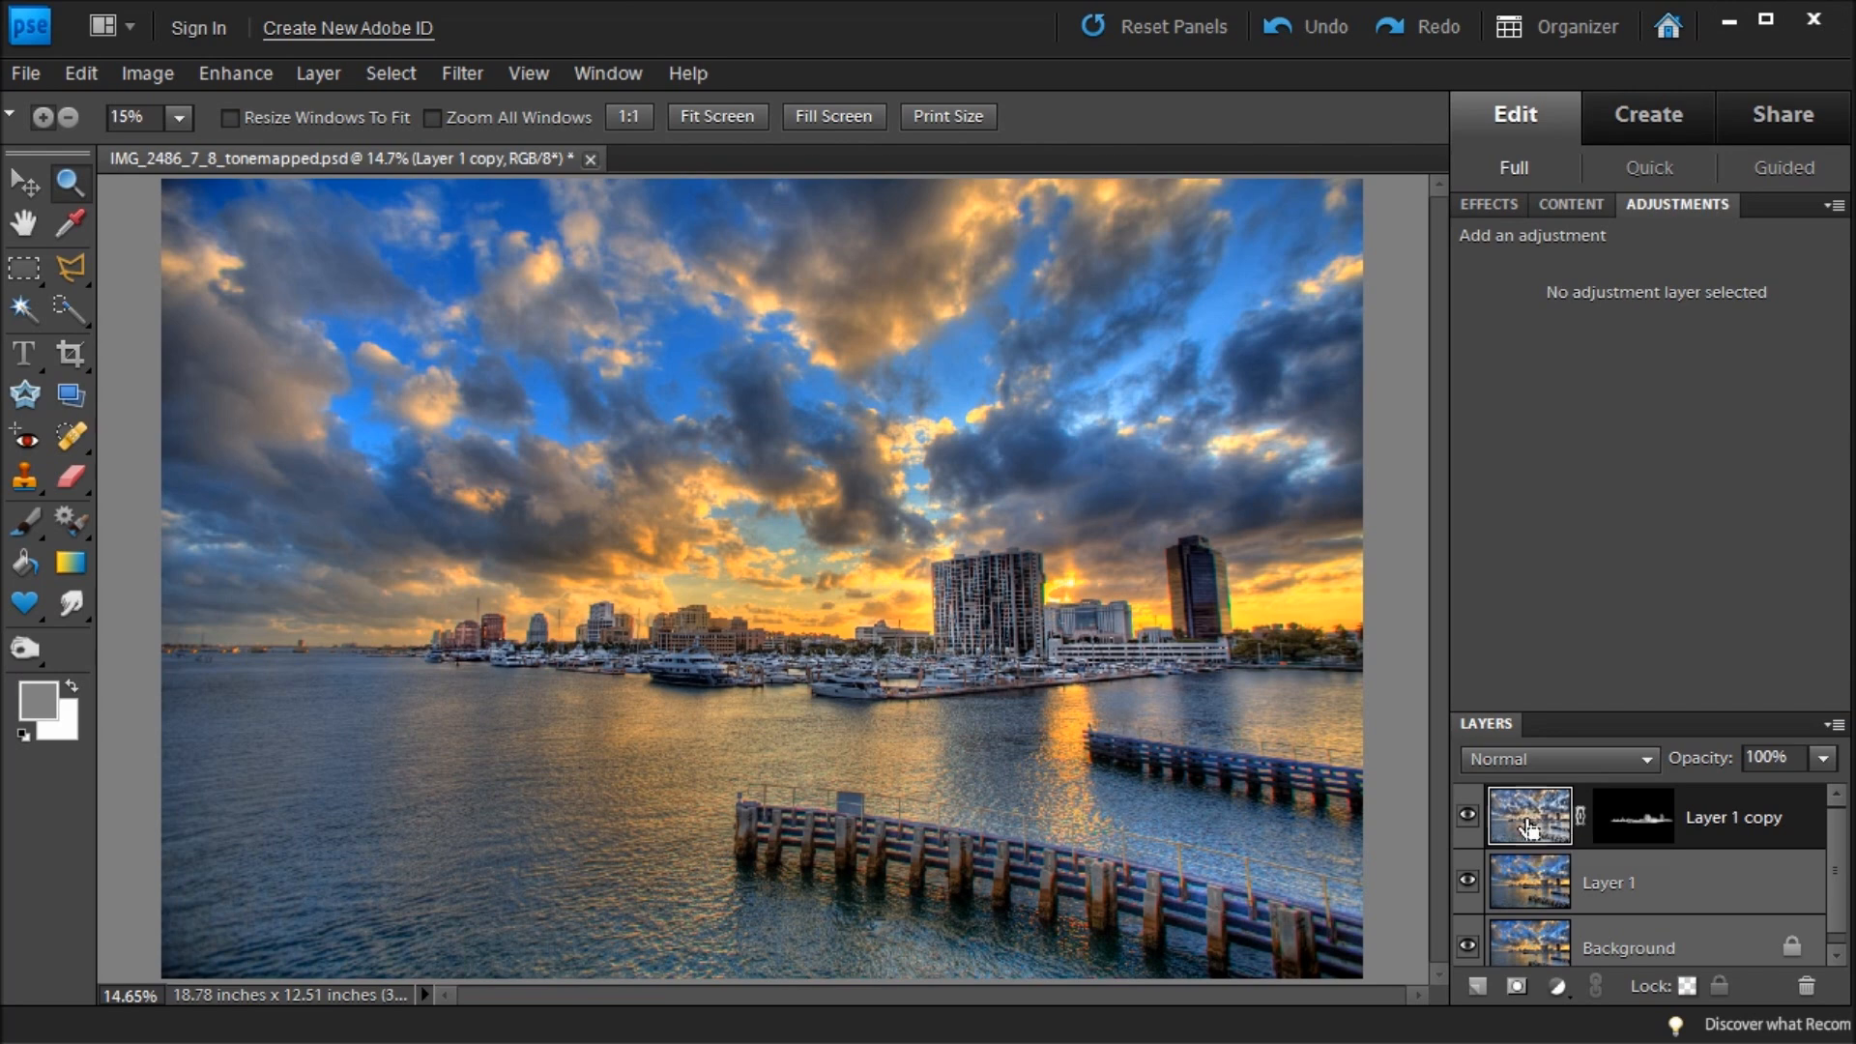
pyautogui.hotkey('ctrl', 'alt', 'shift', 'e')
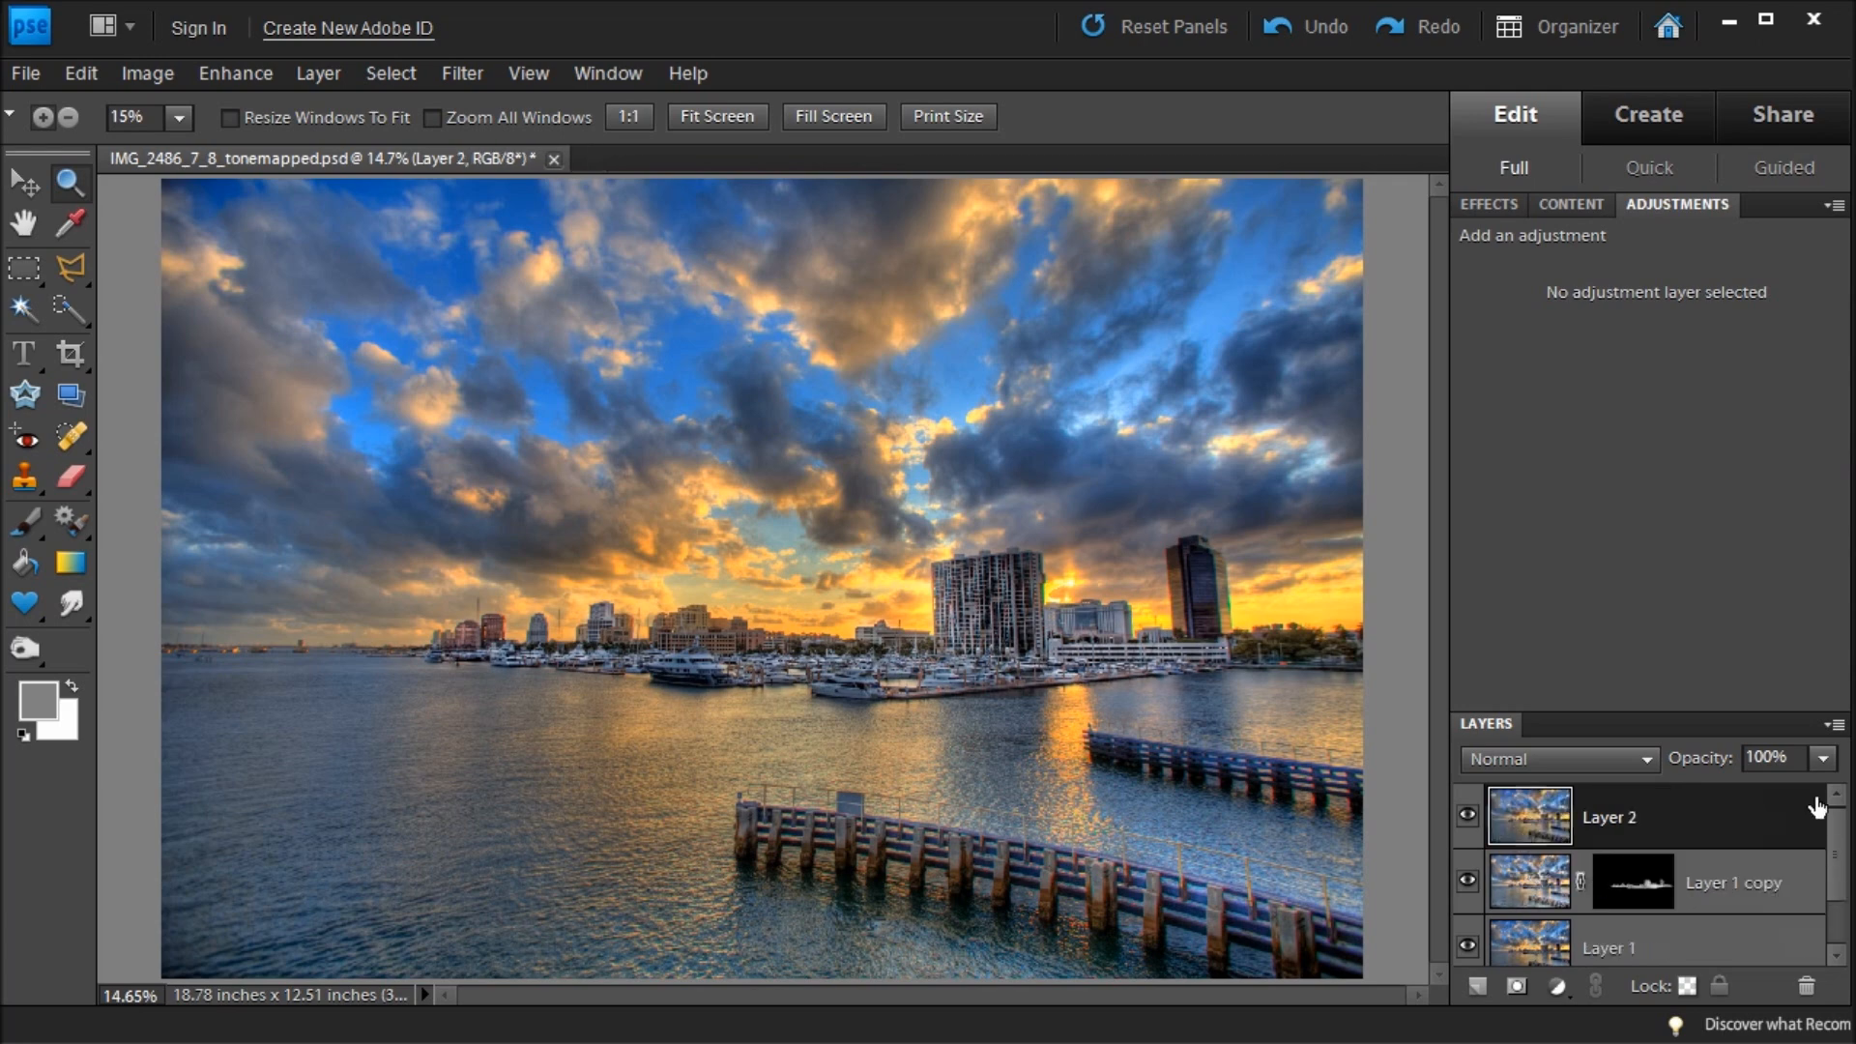
# Close the Adjustments, Content and Effects panels so the layer list has the full height.
pyautogui.moveTo(1833, 825); pyautogui.dragTo(1833, 834)
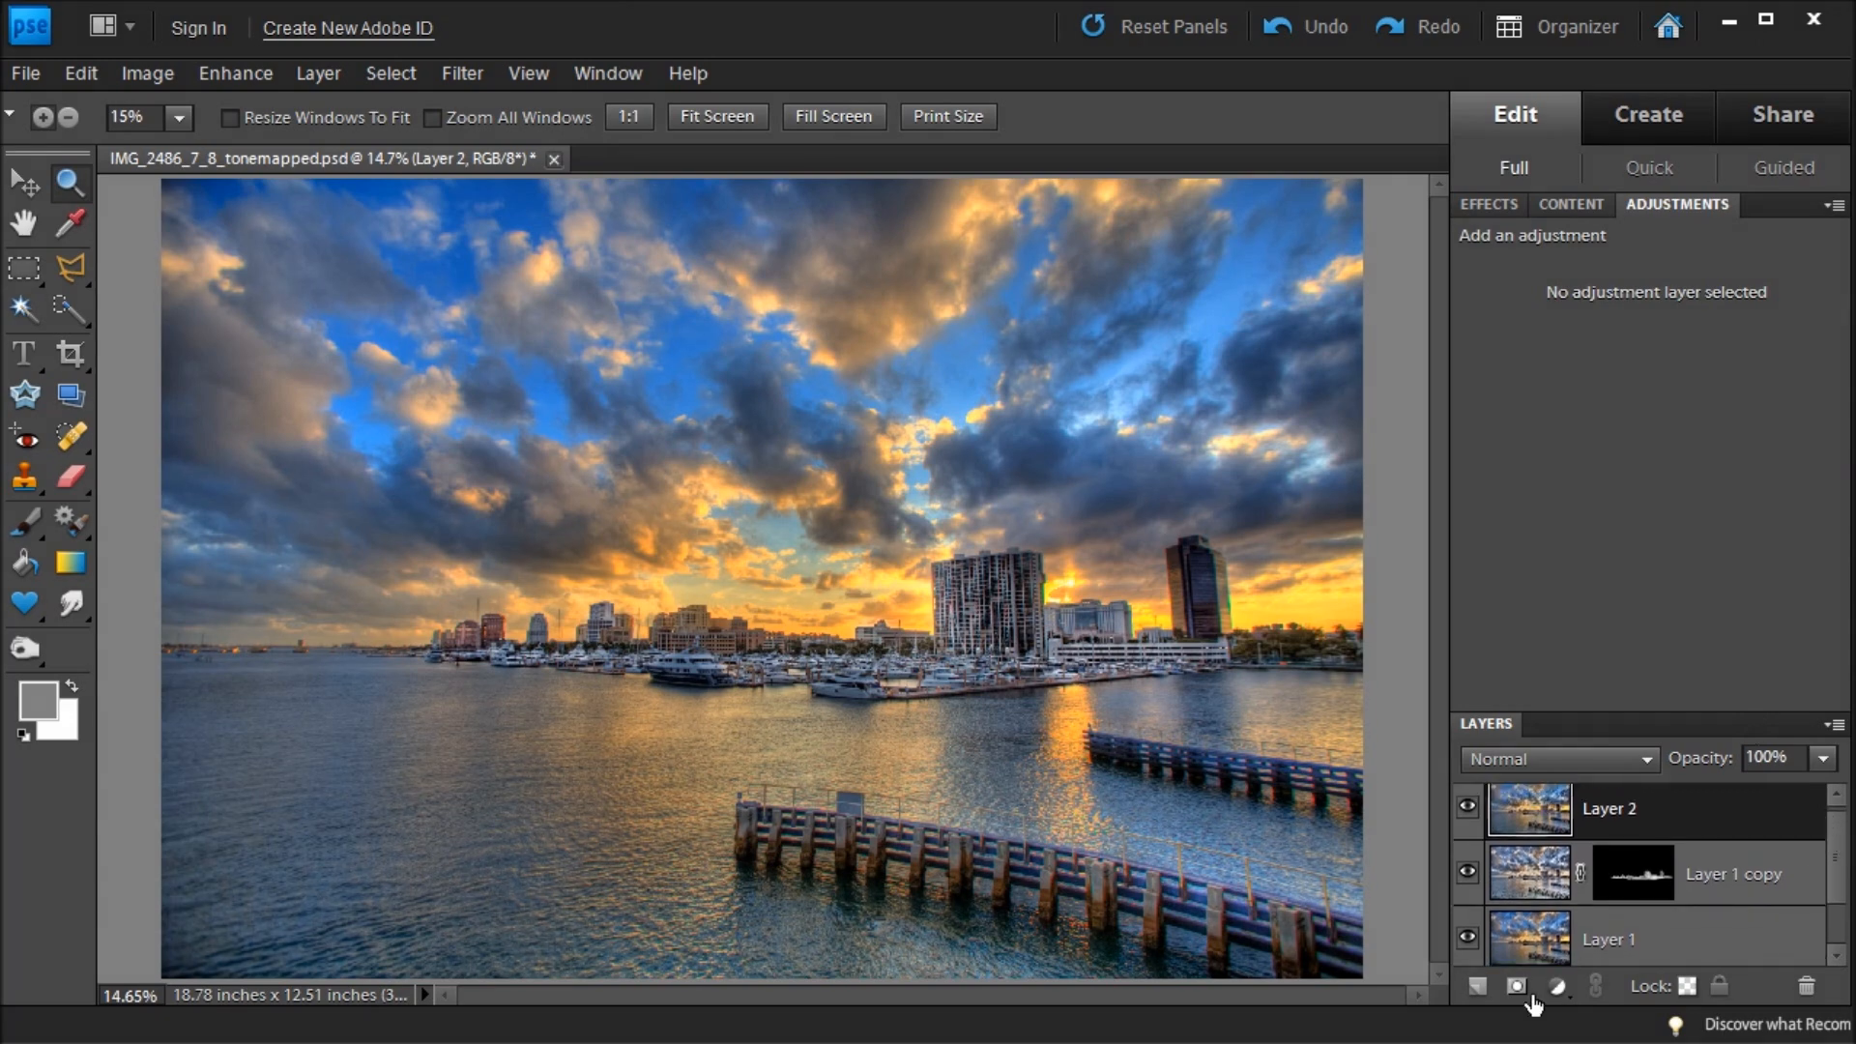
pyautogui.rightClick(1677, 208)
pyautogui.click(1707, 217)
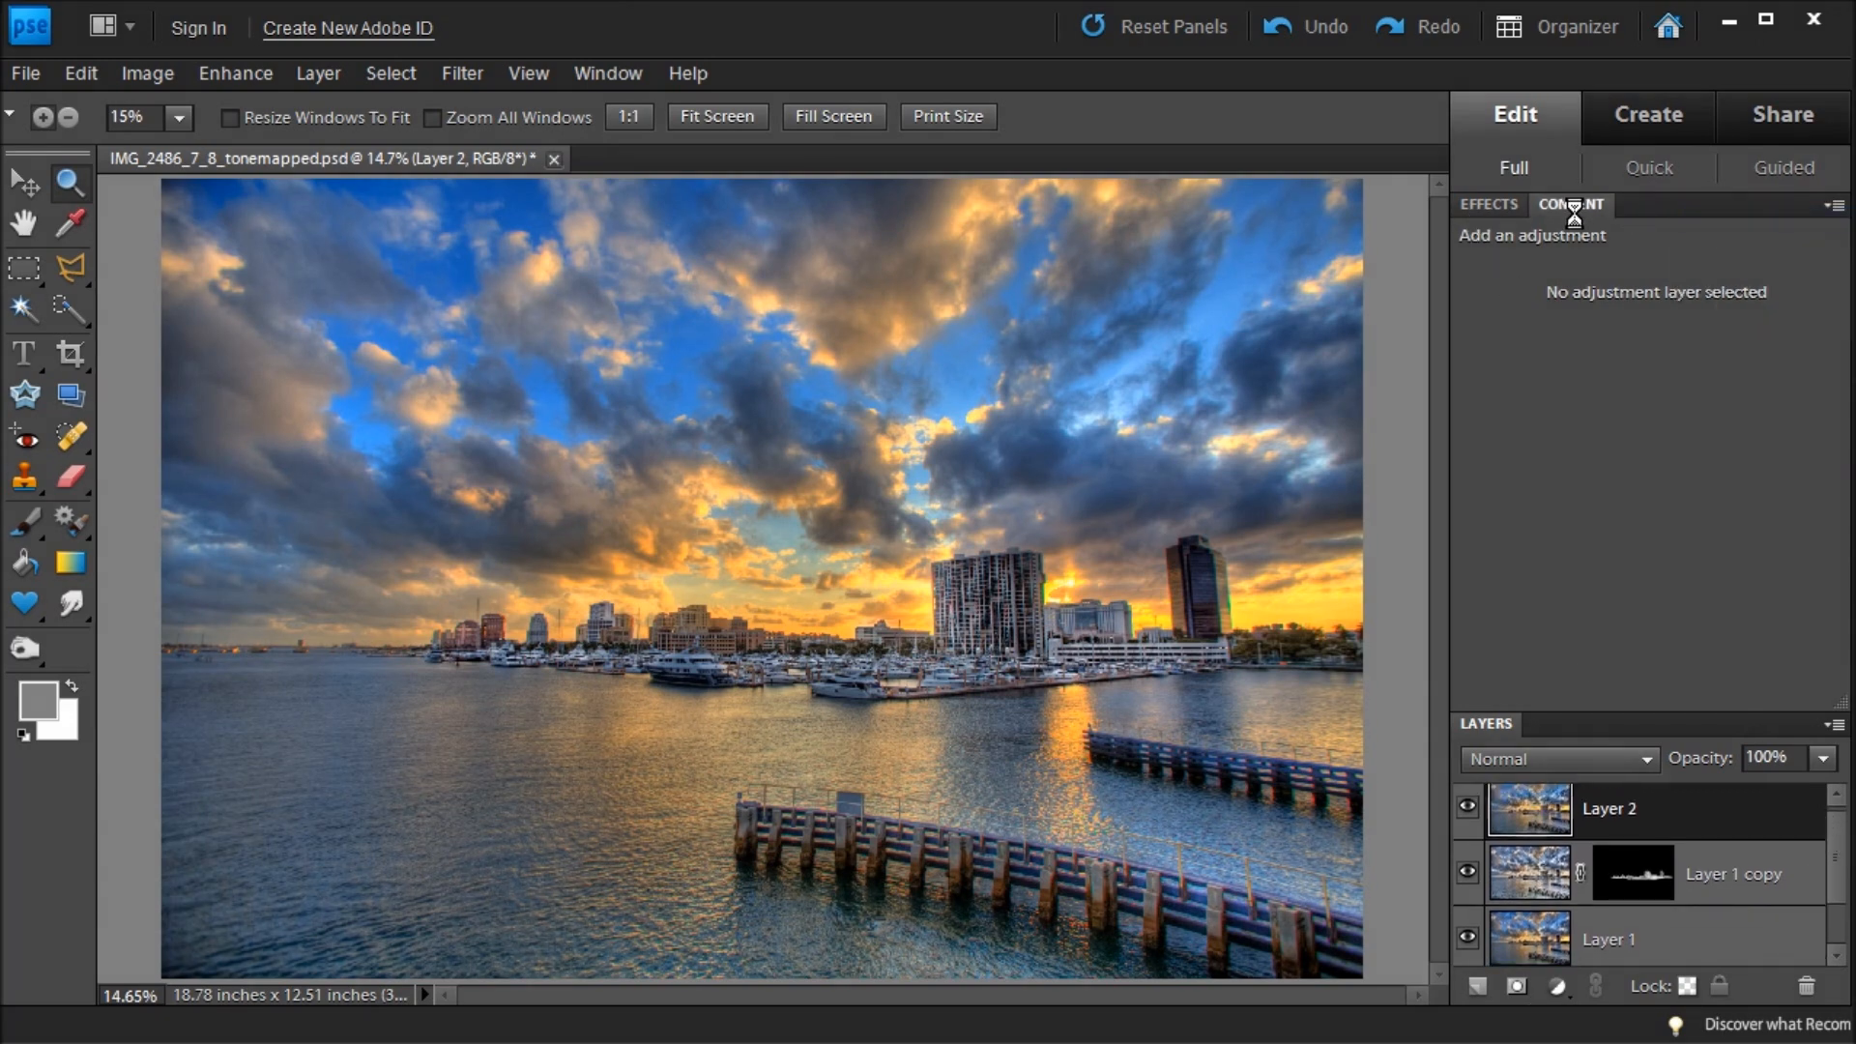
pyautogui.rightClick(1569, 205)
pyautogui.click(1593, 220)
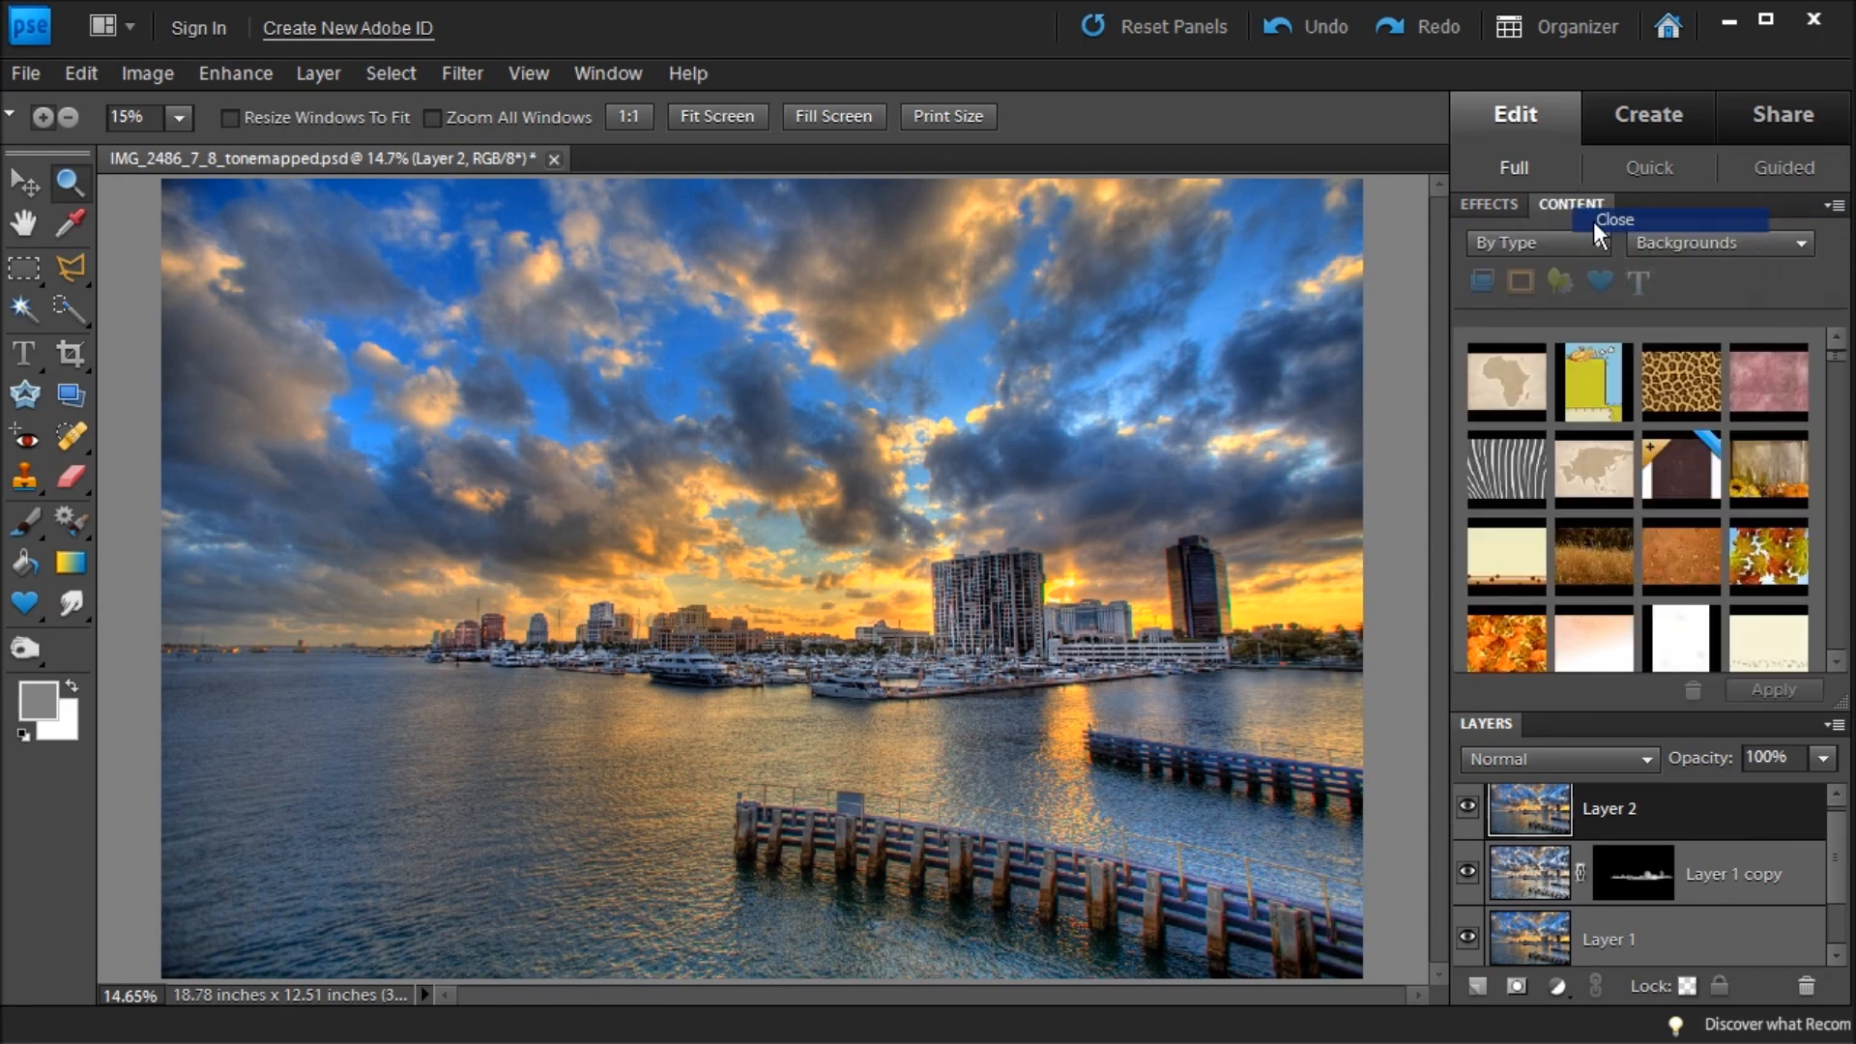
pyautogui.rightClick(1494, 205)
pyautogui.click(1516, 216)
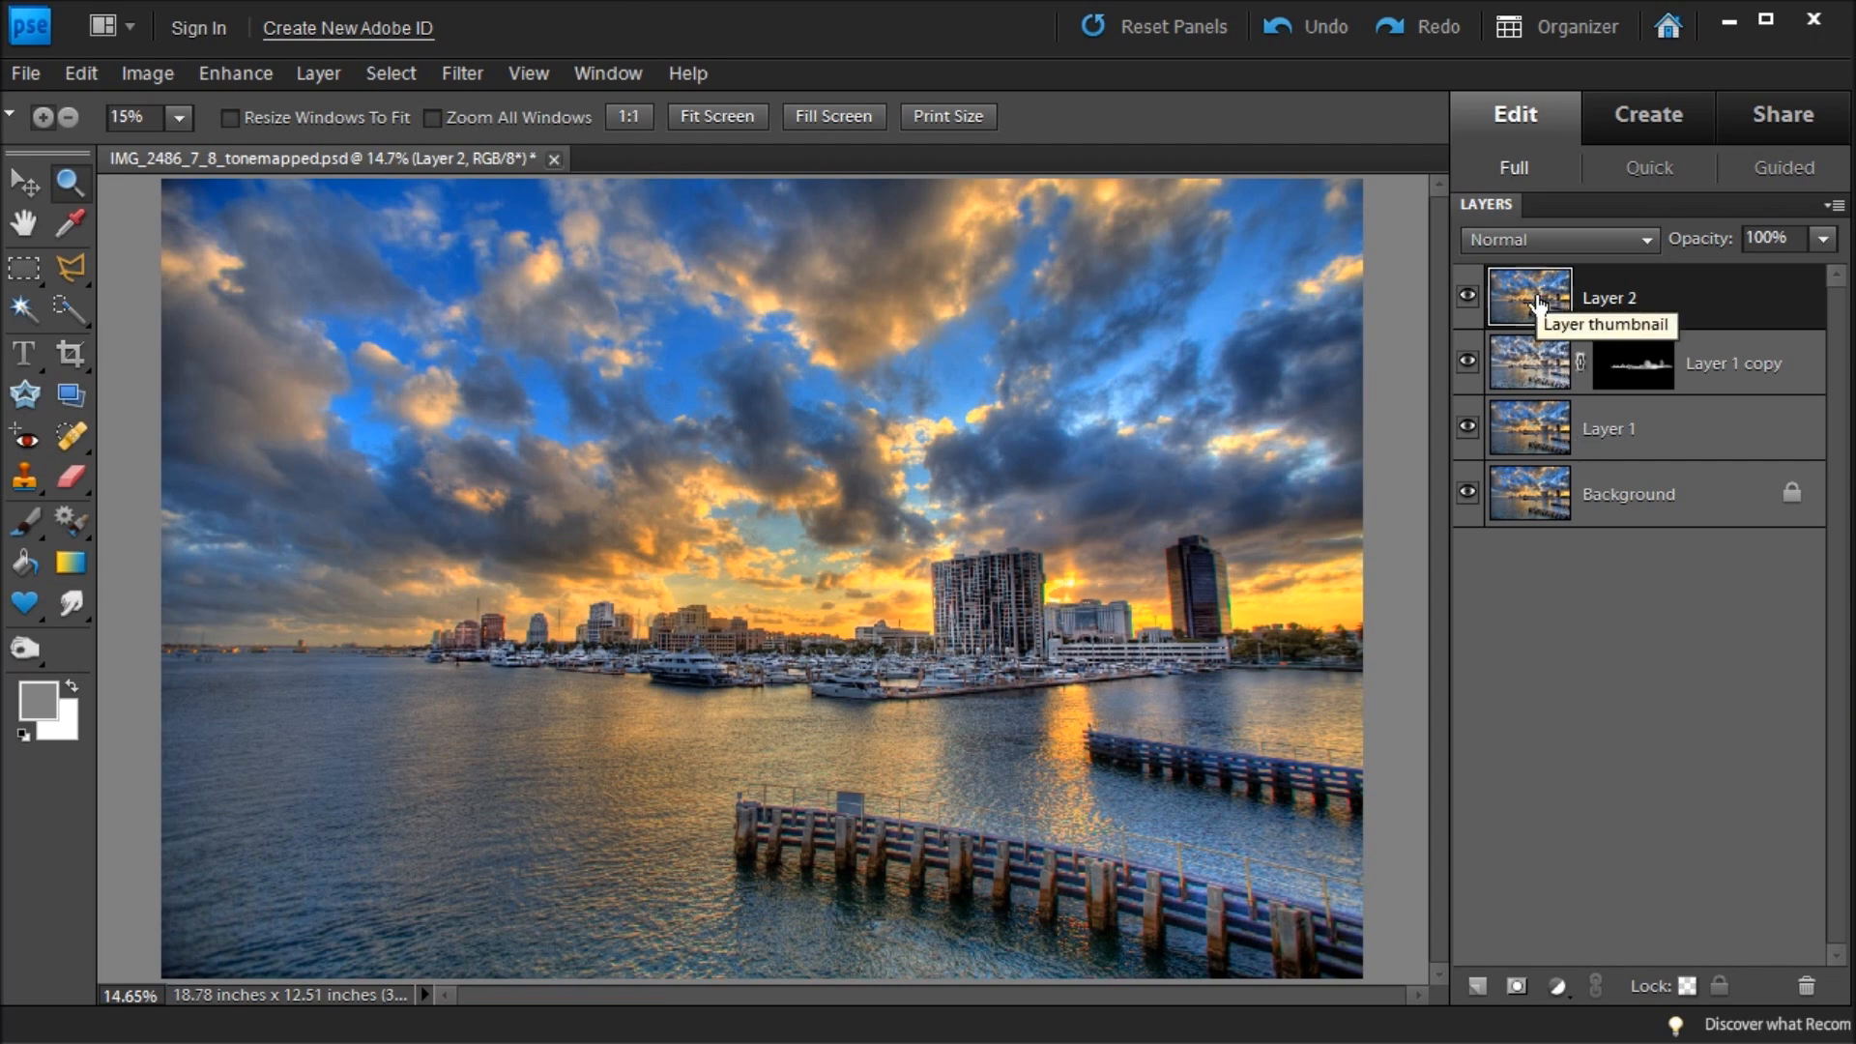
# Activate the Dodge tool for the Shadows range and set its exposure to 5%.
pyautogui.press('alt')
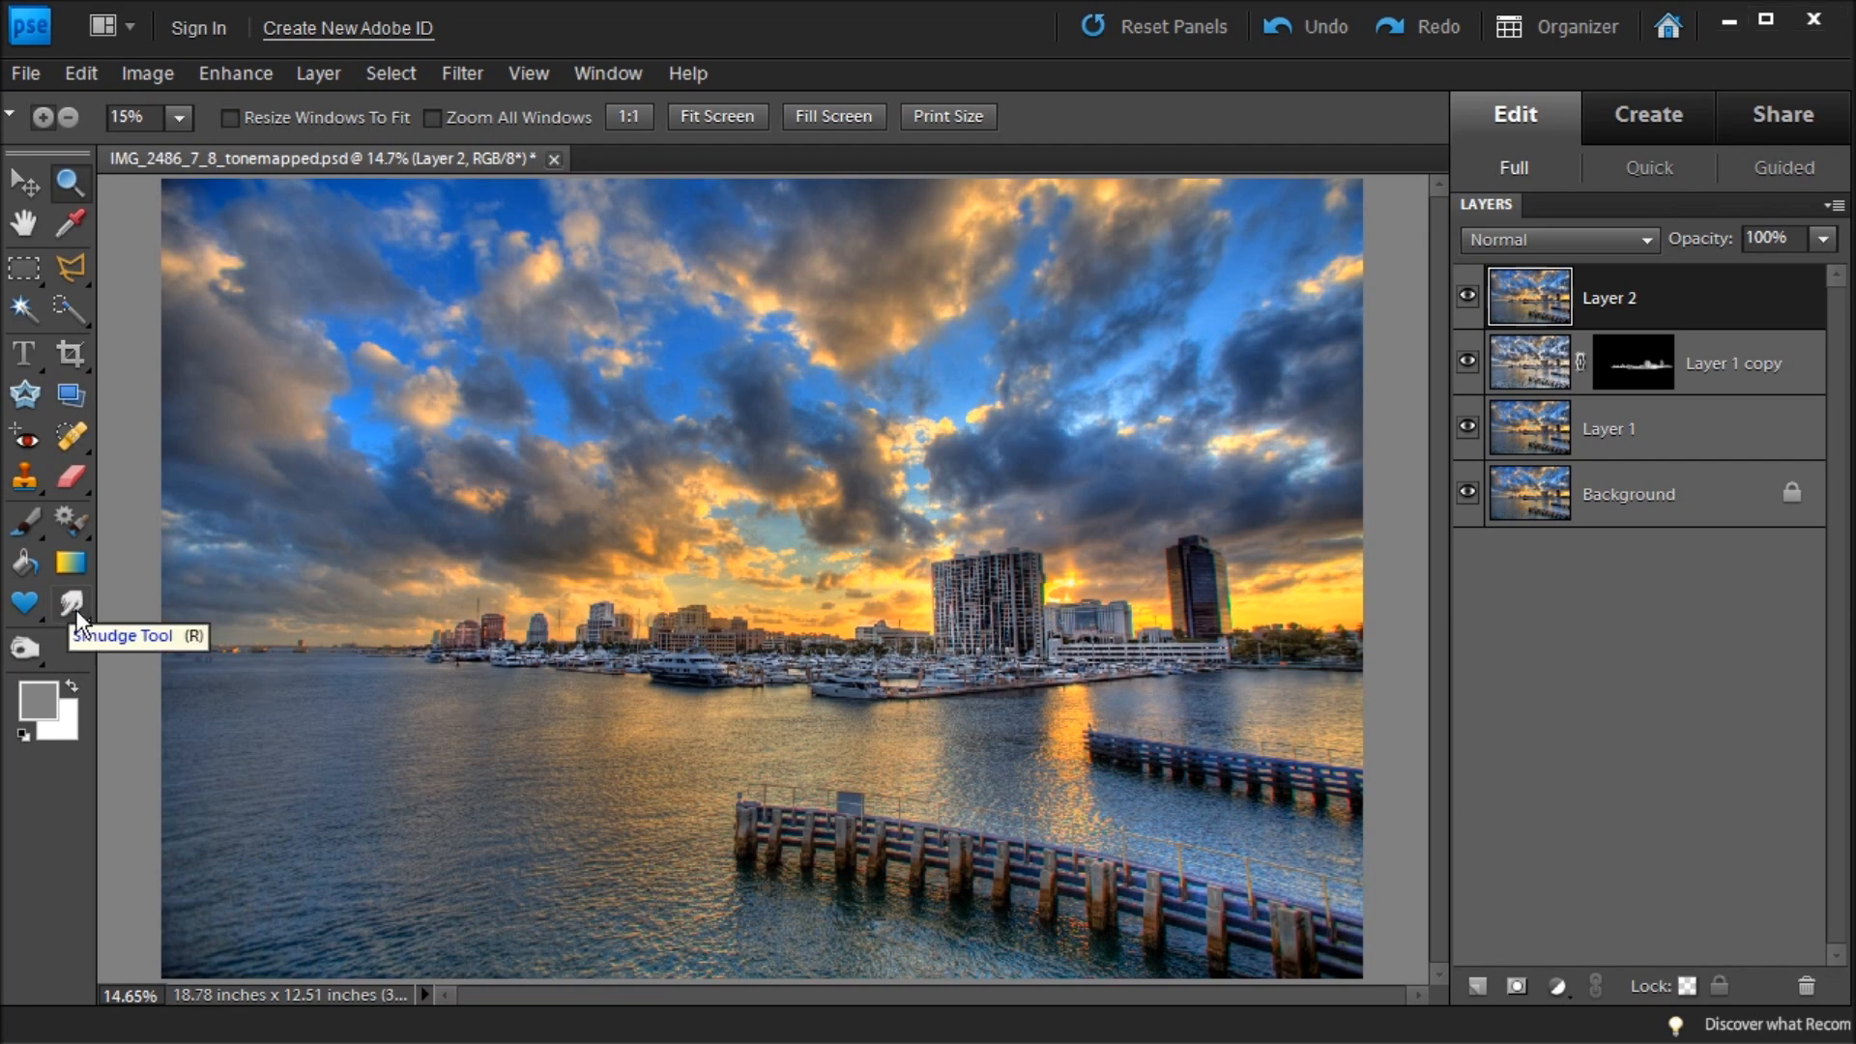
pyautogui.click(32, 658)
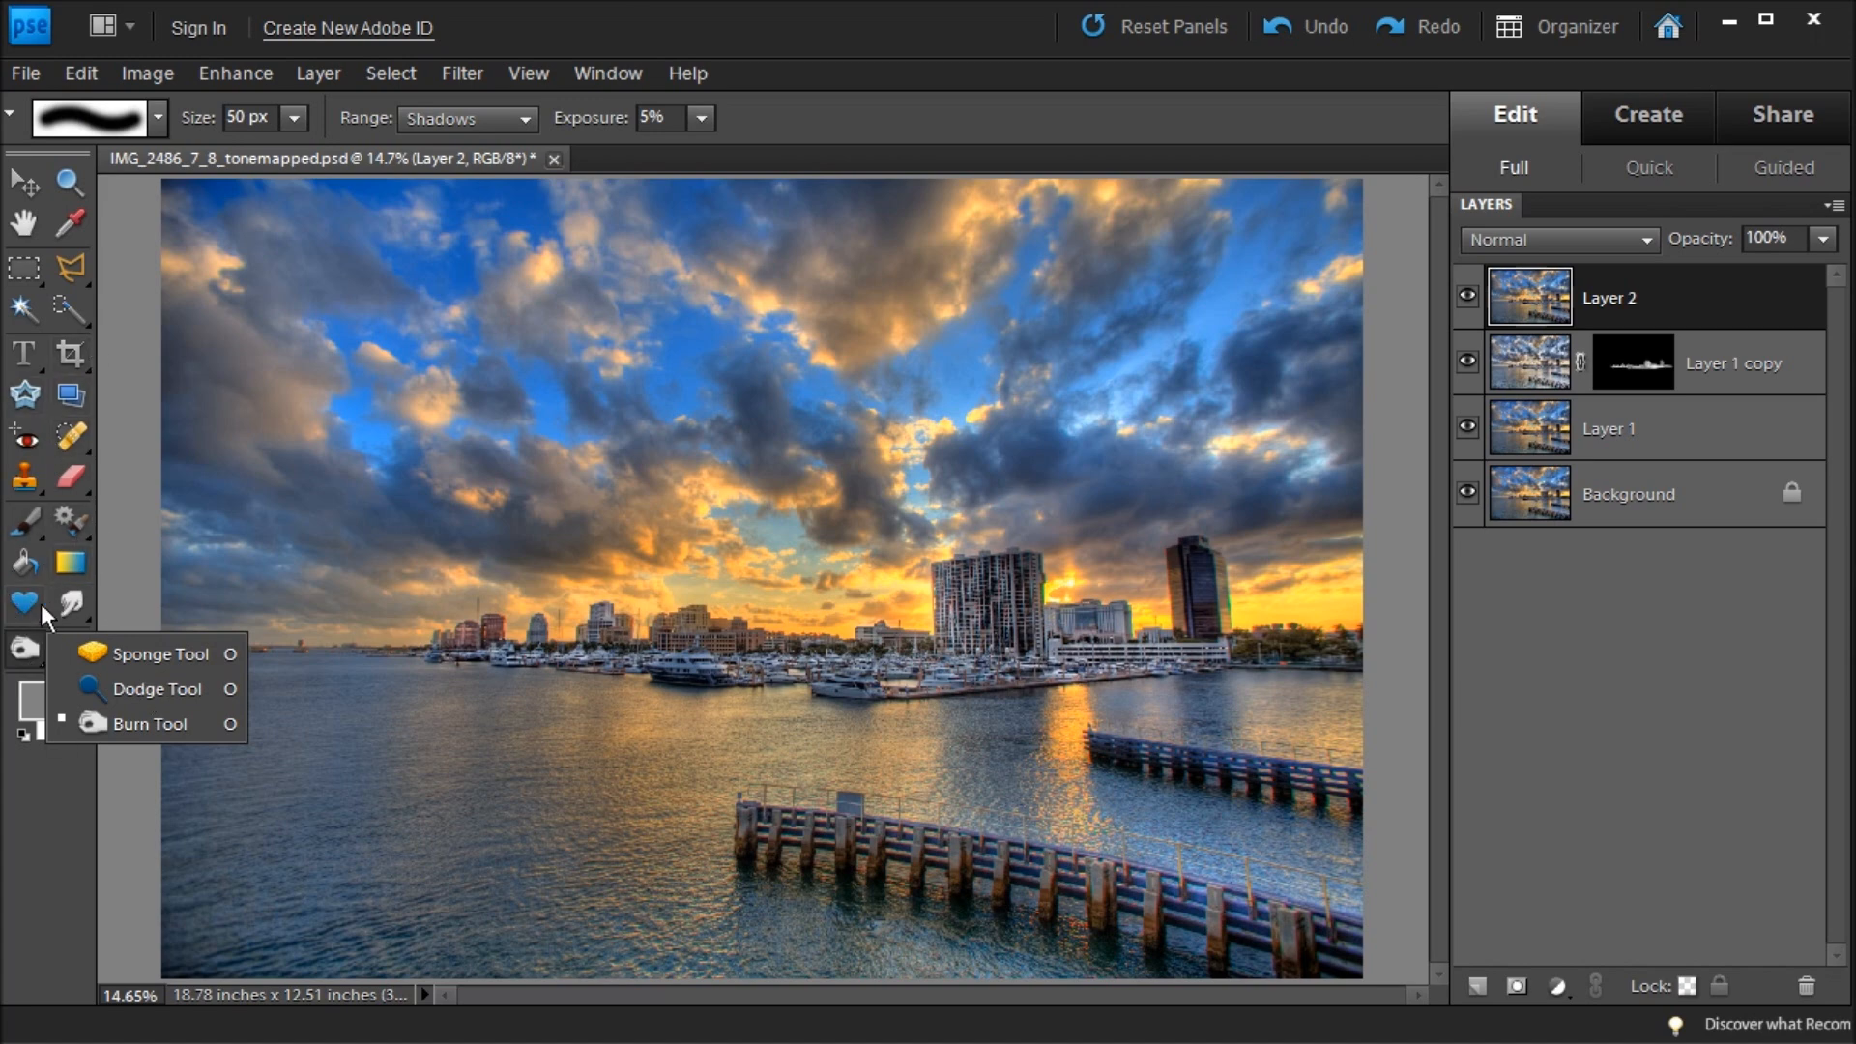
pyautogui.click(20, 654)
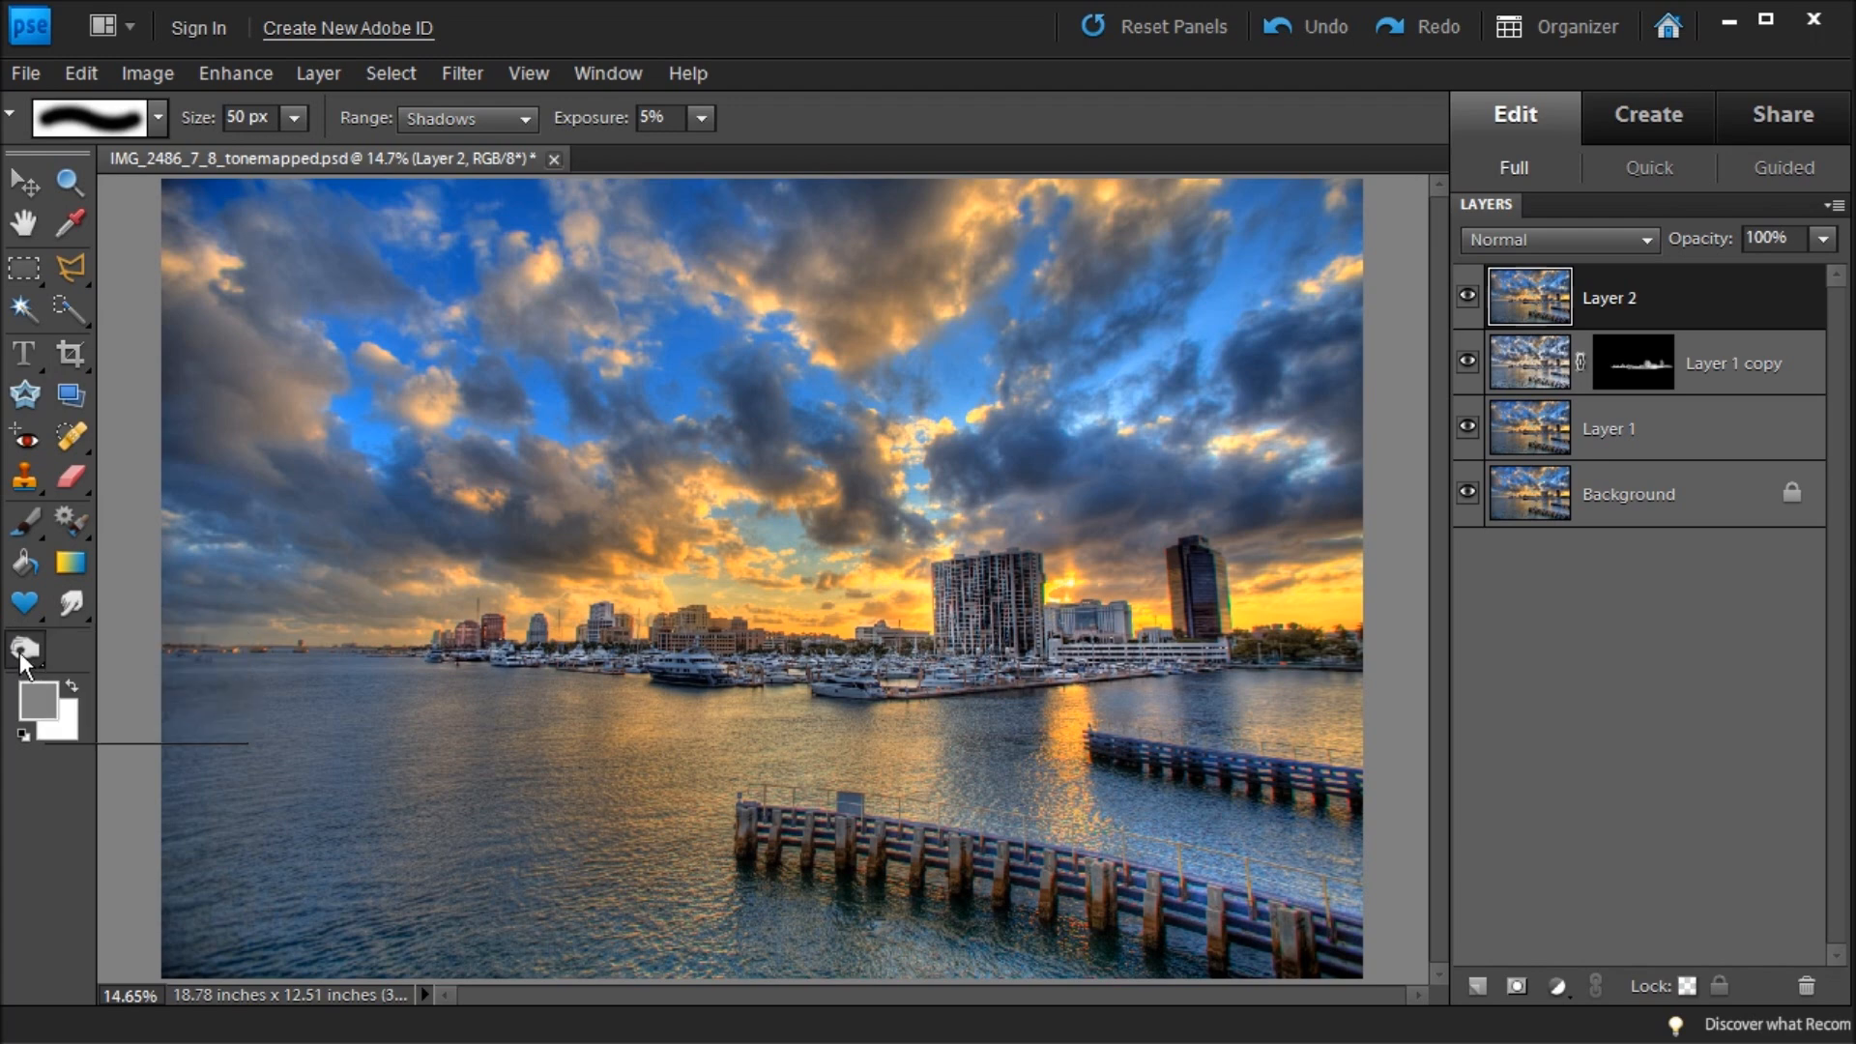
pyautogui.keyDown('alt'); pyautogui.click(22, 657); pyautogui.keyUp('alt')
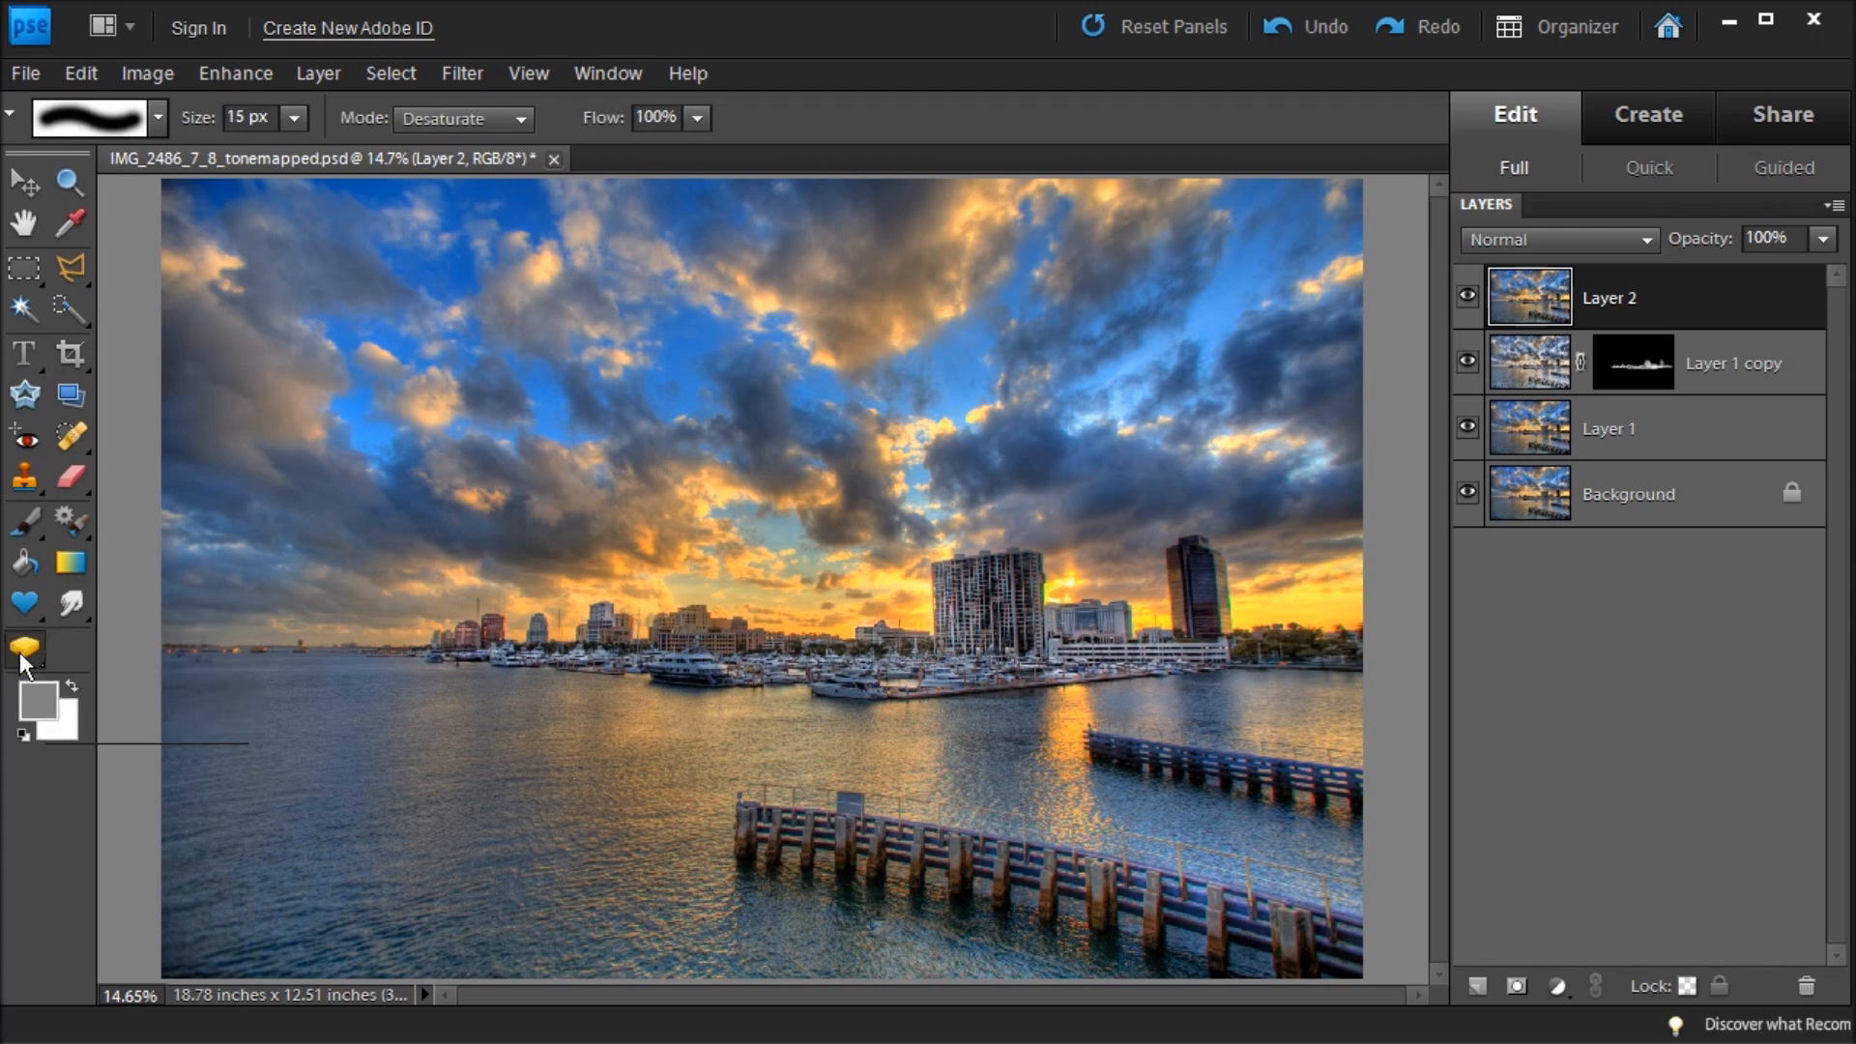
pyautogui.click(32, 653)
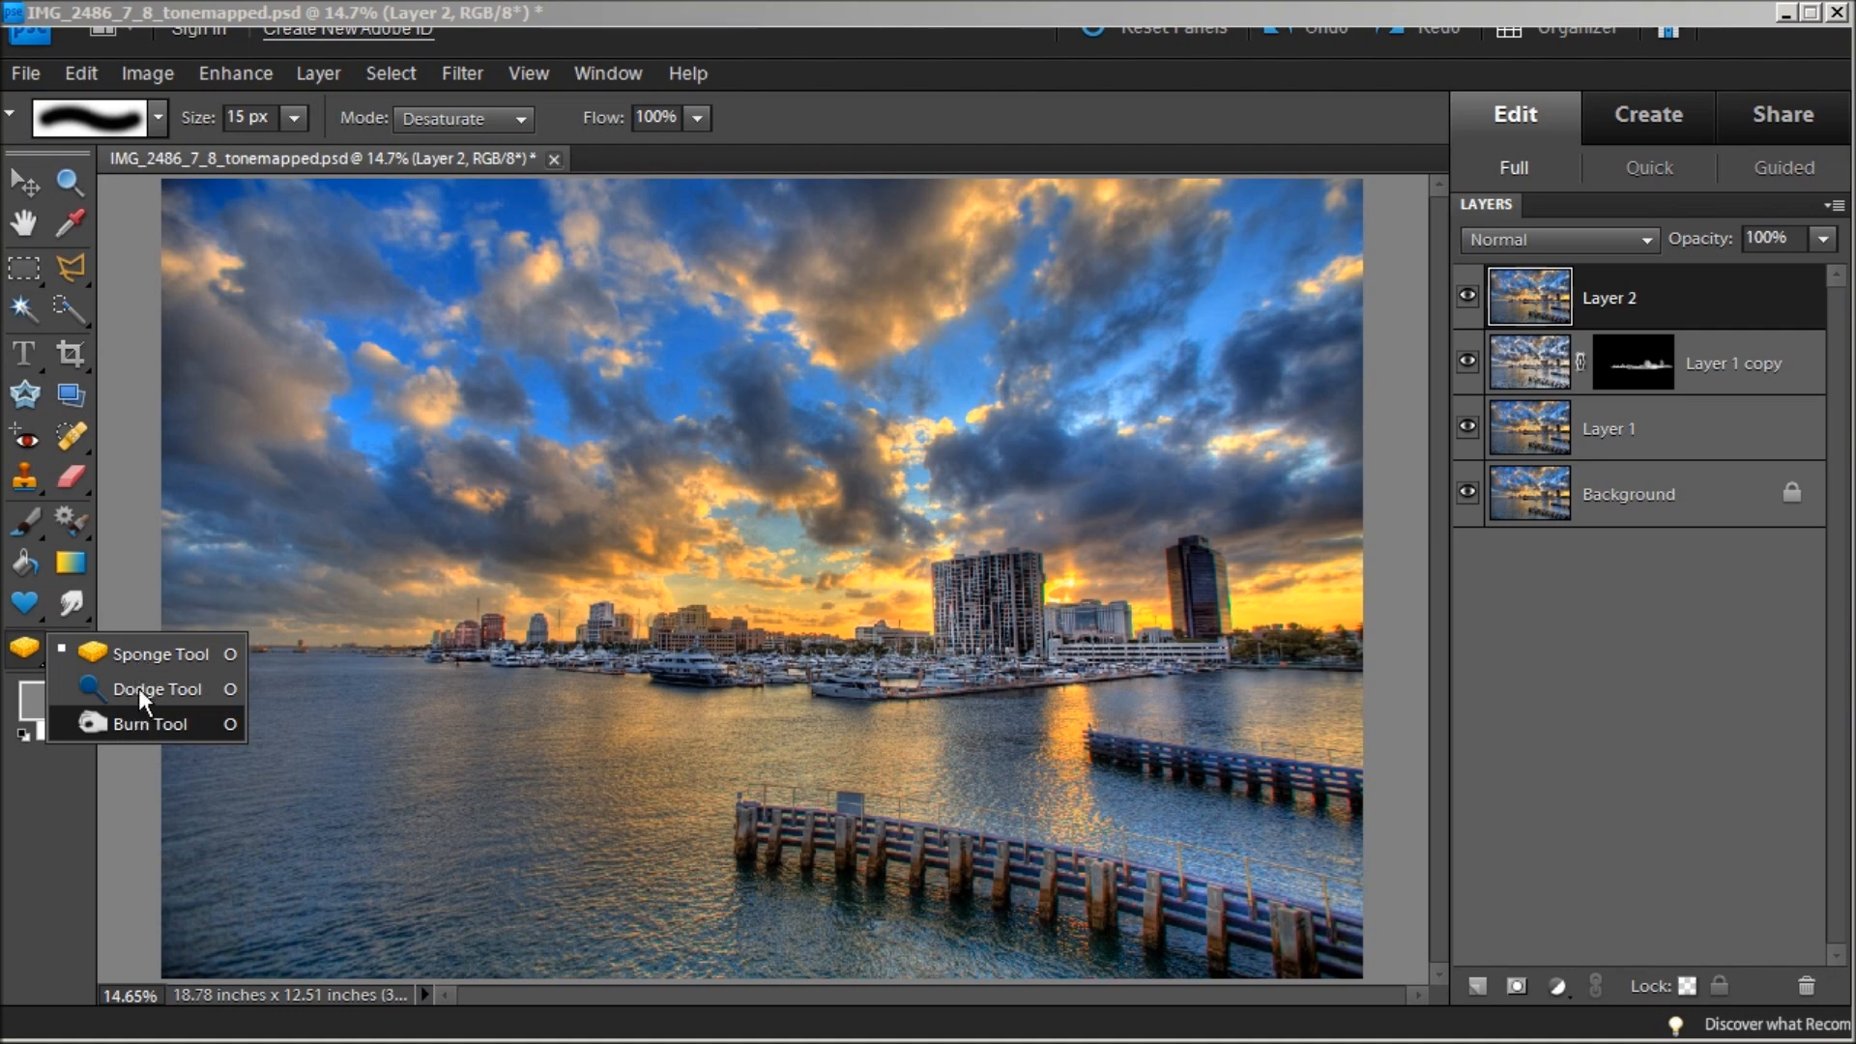
pyautogui.click(137, 689)
pyautogui.click(37, 658)
pyautogui.click(130, 682)
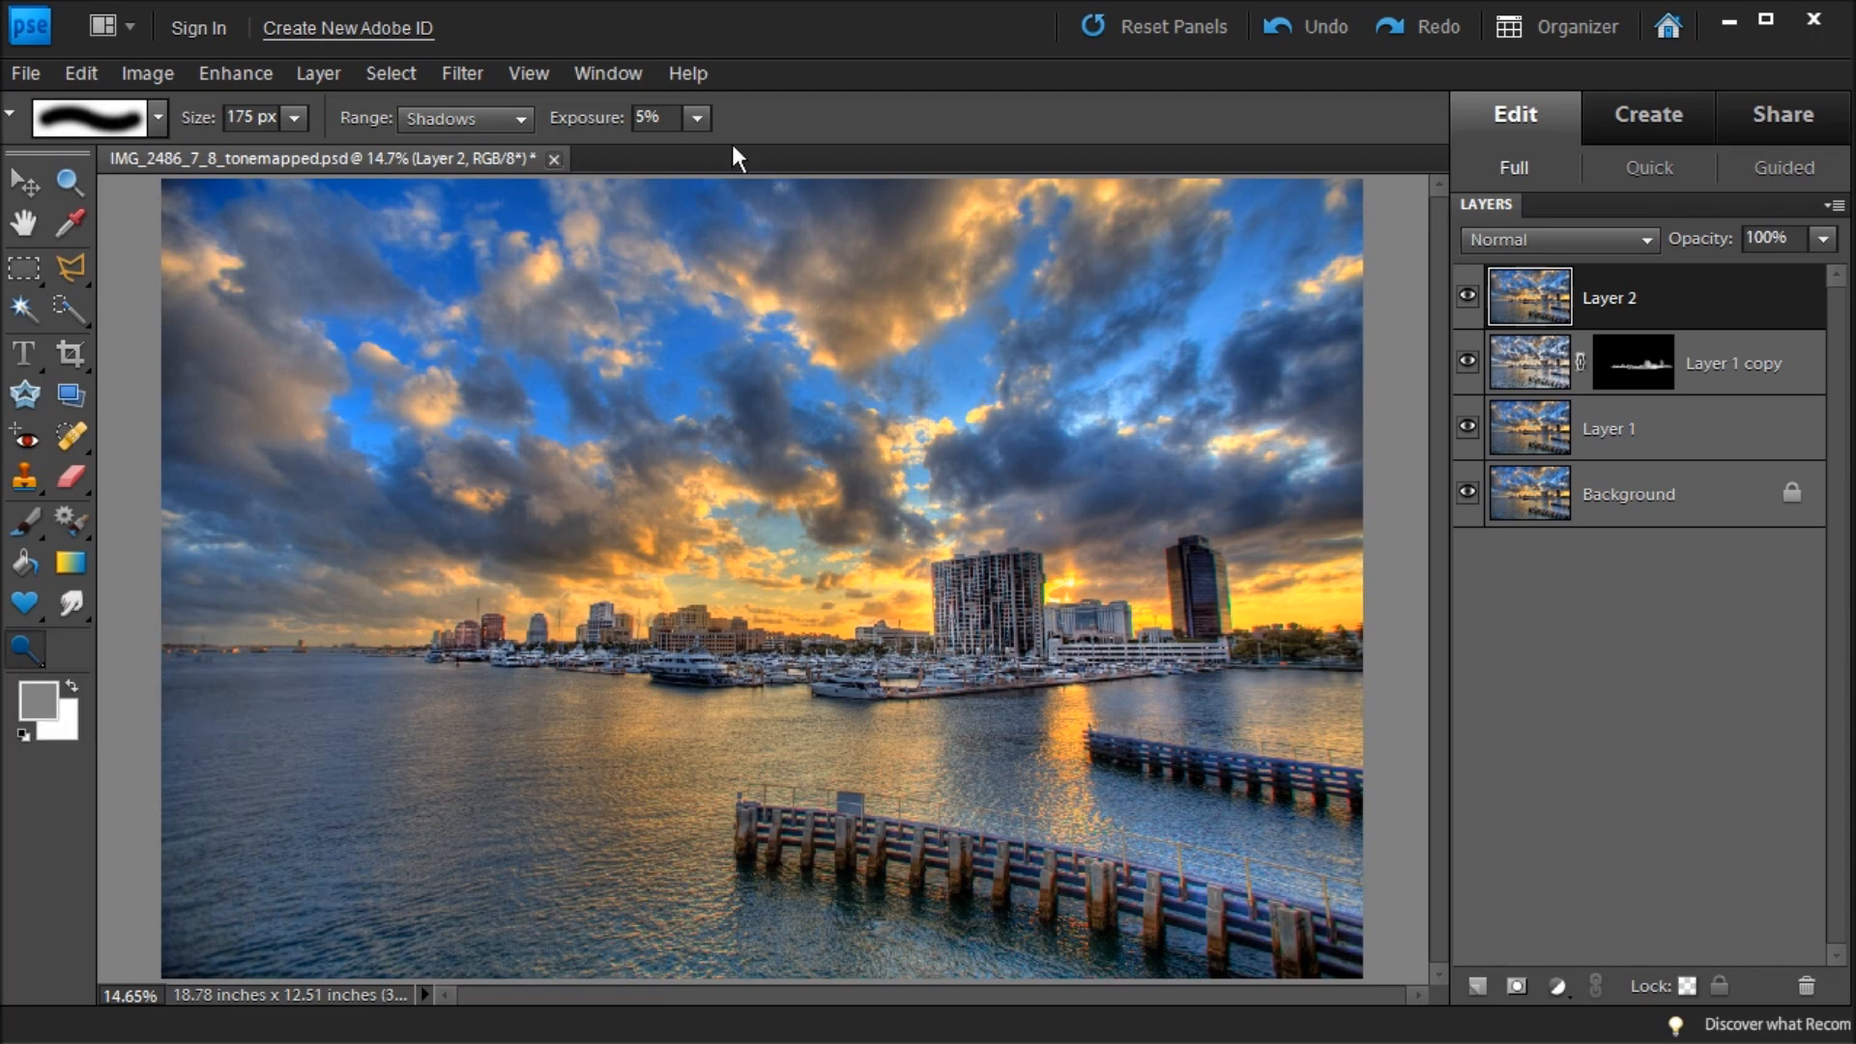
pyautogui.click(584, 120)
pyautogui.write('5')
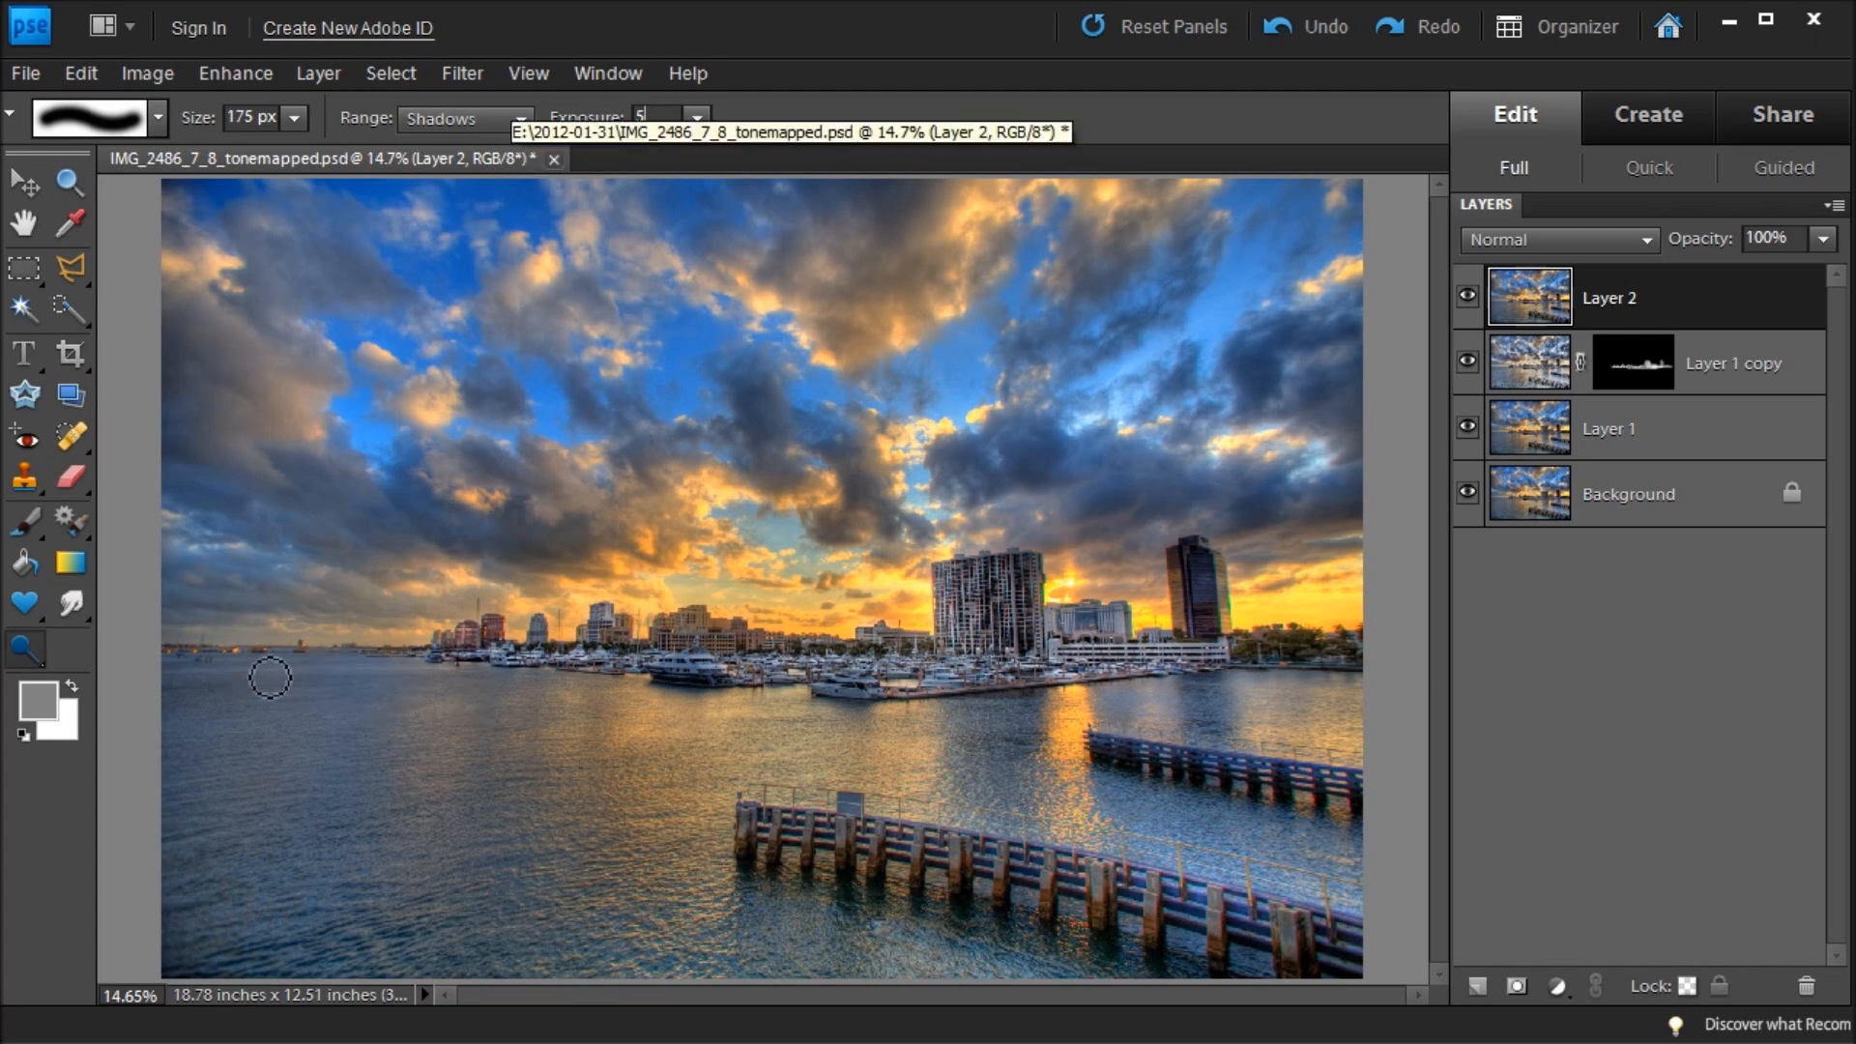
# Set the Dodge brush size to 200 px.
pyautogui.click(255, 117)
pyautogui.click(120, 120)
pyautogui.click(229, 113)
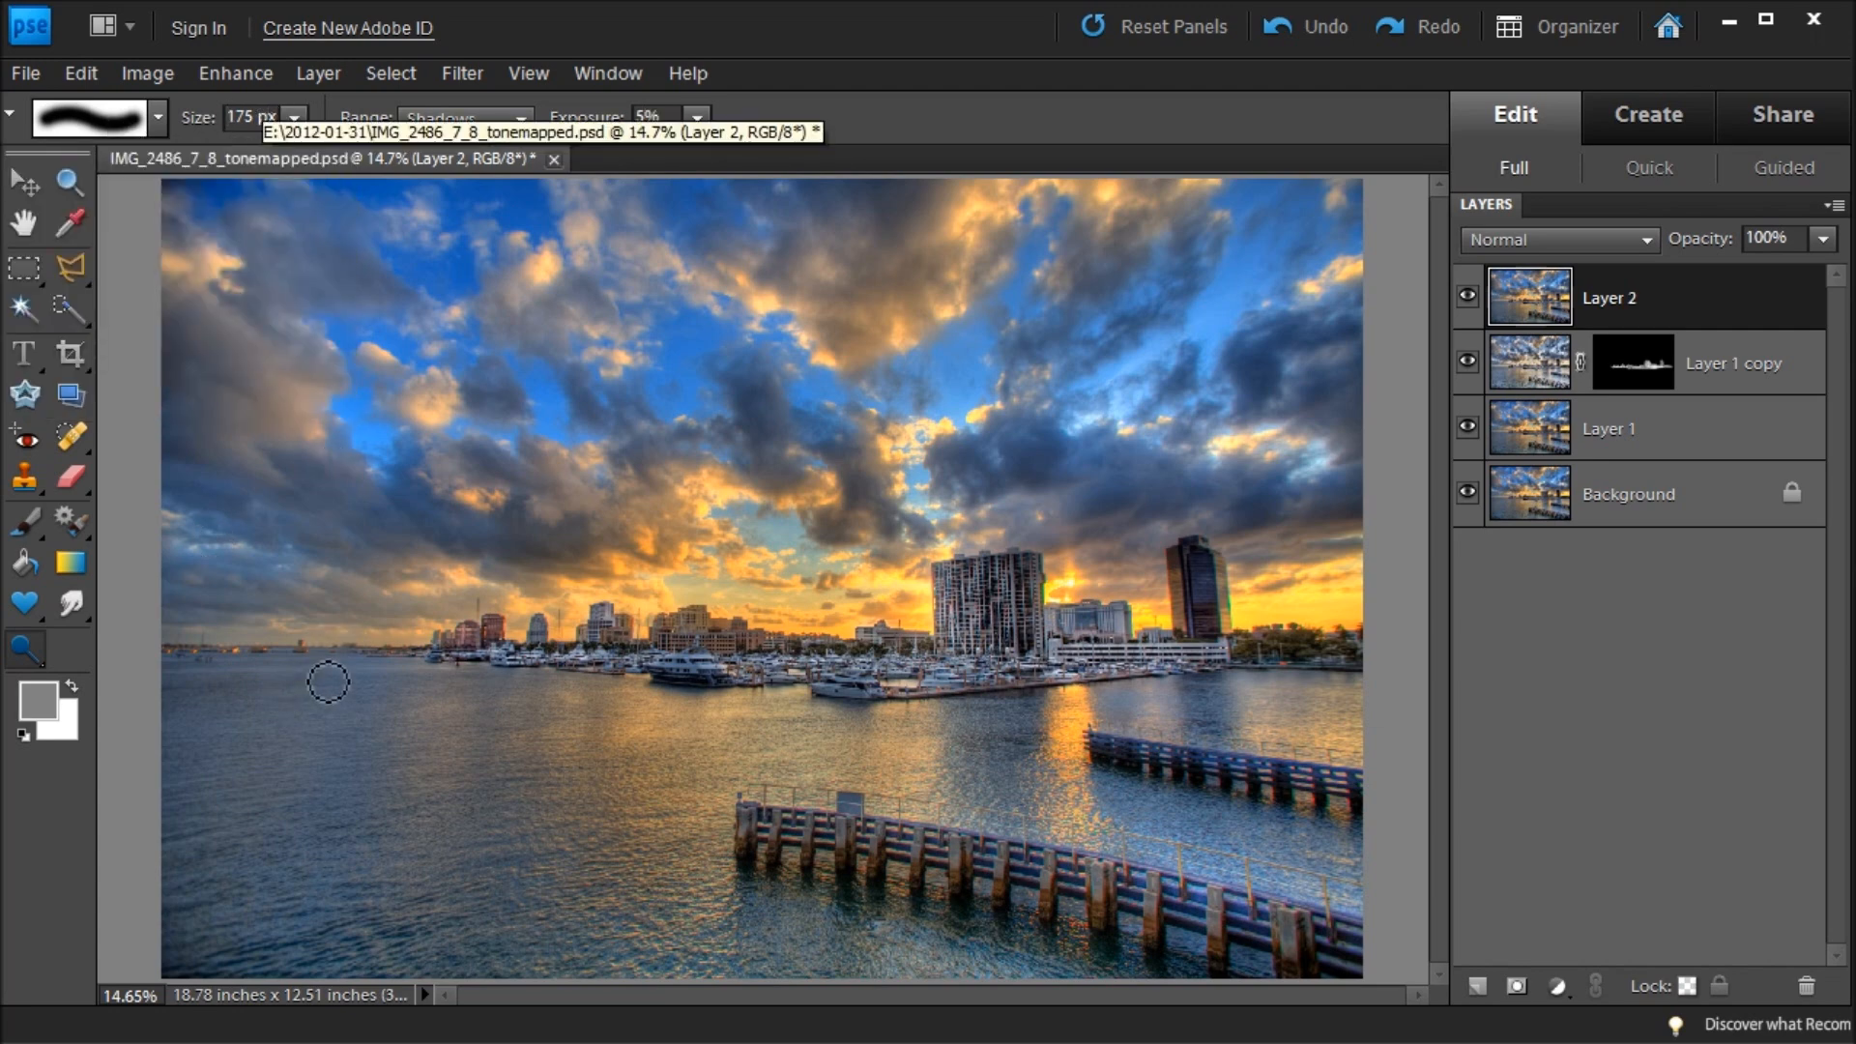
pyautogui.moveTo(281, 117); pyautogui.dragTo(227, 117)
pyautogui.write('200')
pyautogui.press('Return')
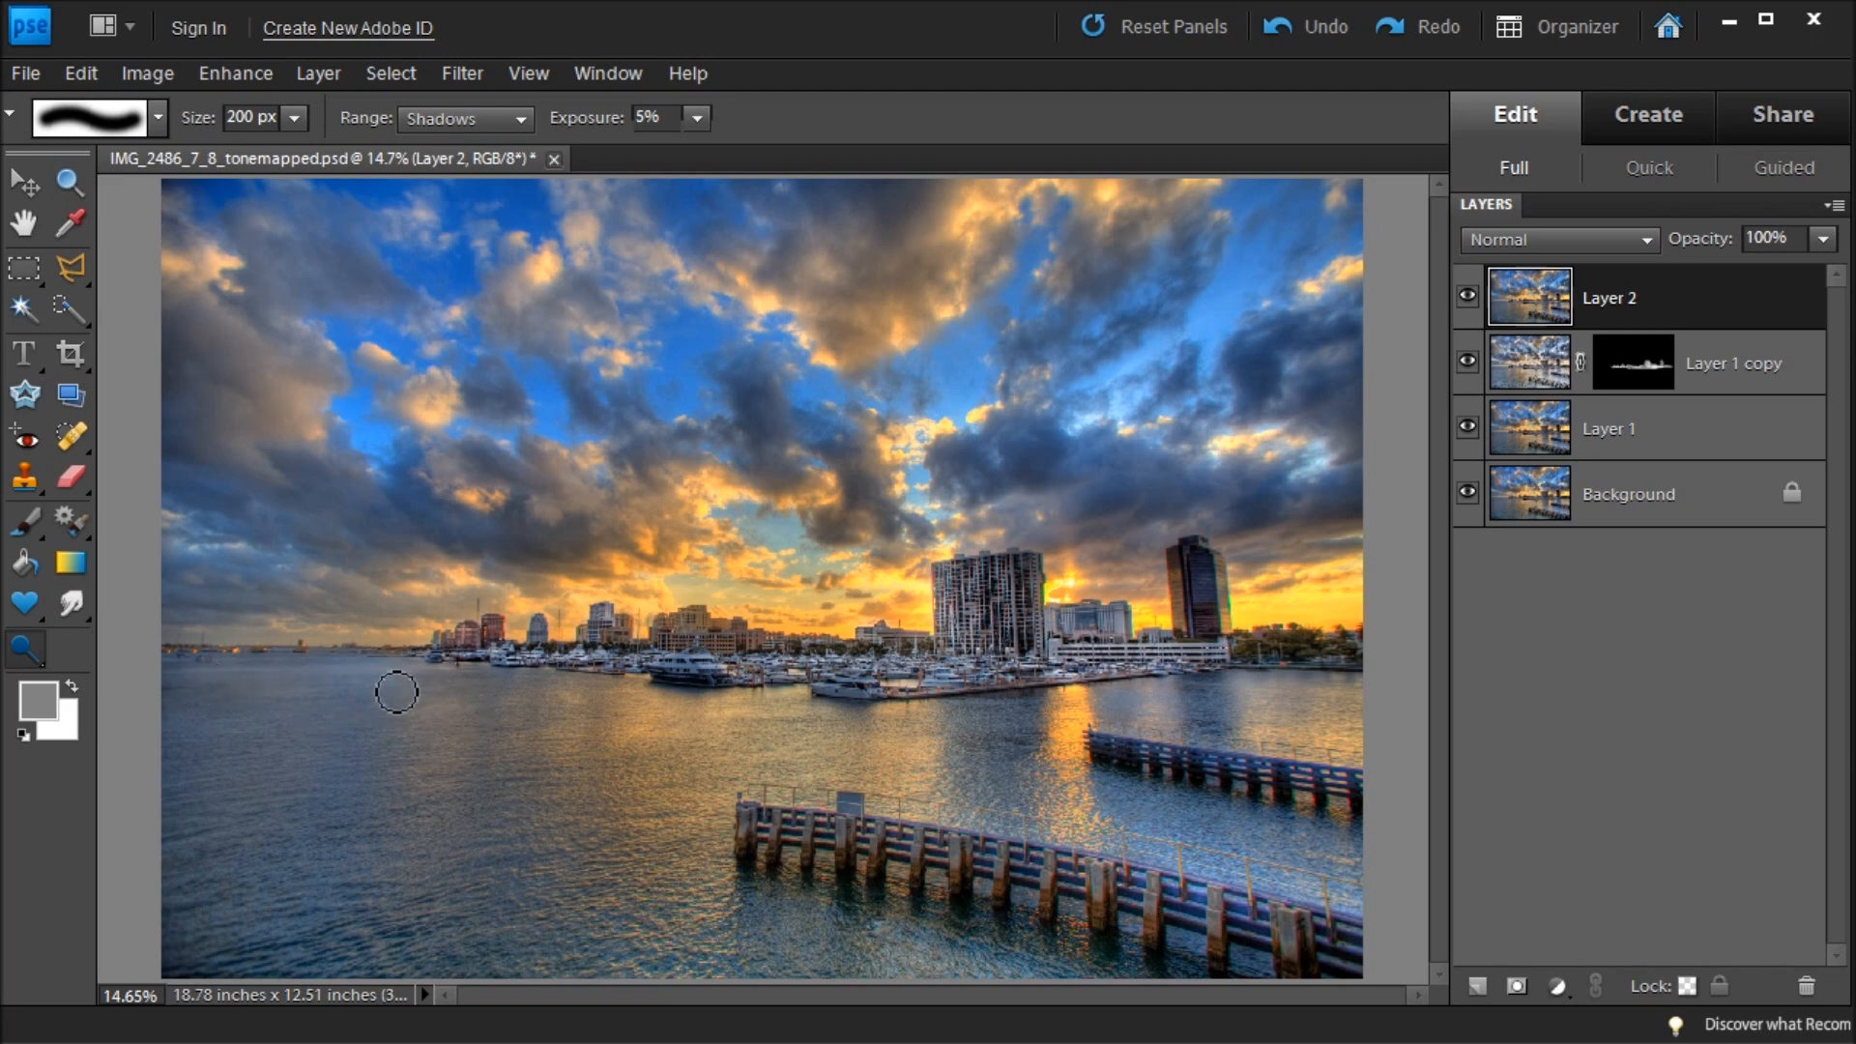
# Try enlarging the Dodge brush to 600 px and return it to 200 px.
pyautogui.press(']')
pyautogui.press(']')
pyautogui.press(']')
pyautogui.press(']')
pyautogui.press(']')
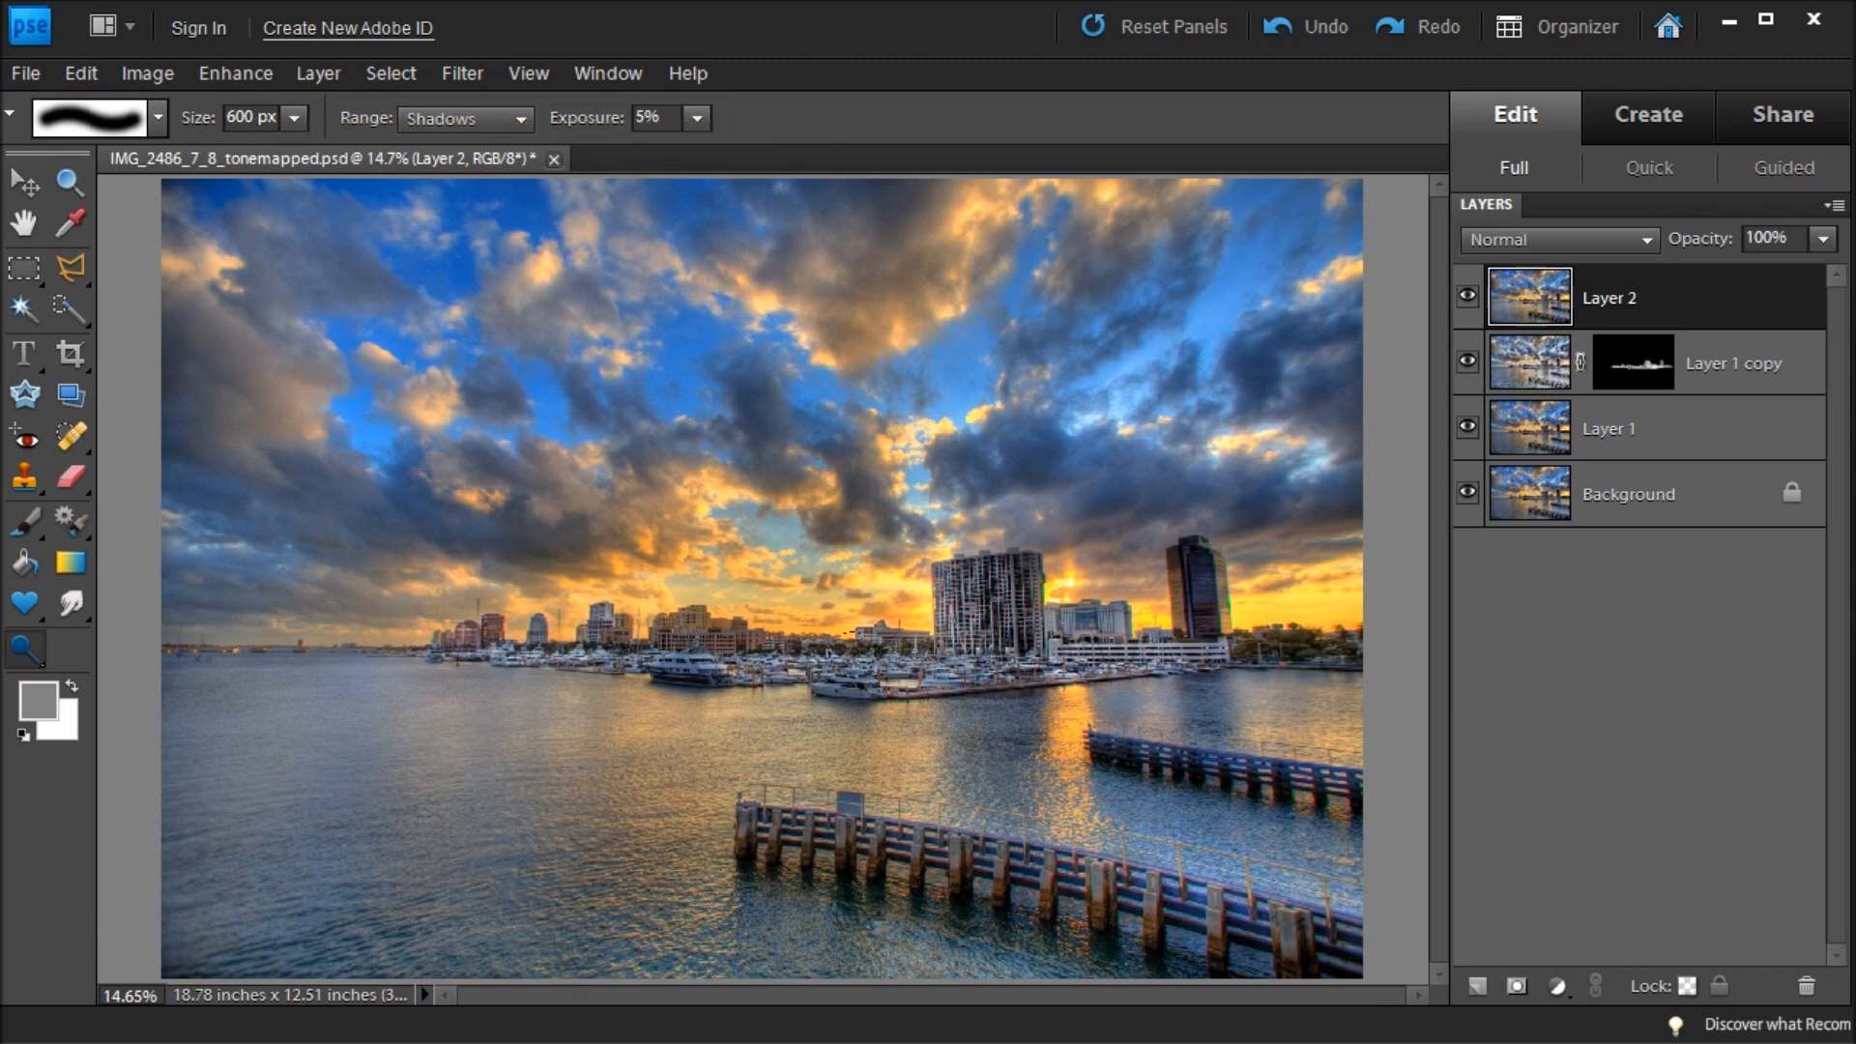
pyautogui.press('[')
pyautogui.press('[')
pyautogui.press('[')
pyautogui.press('[')
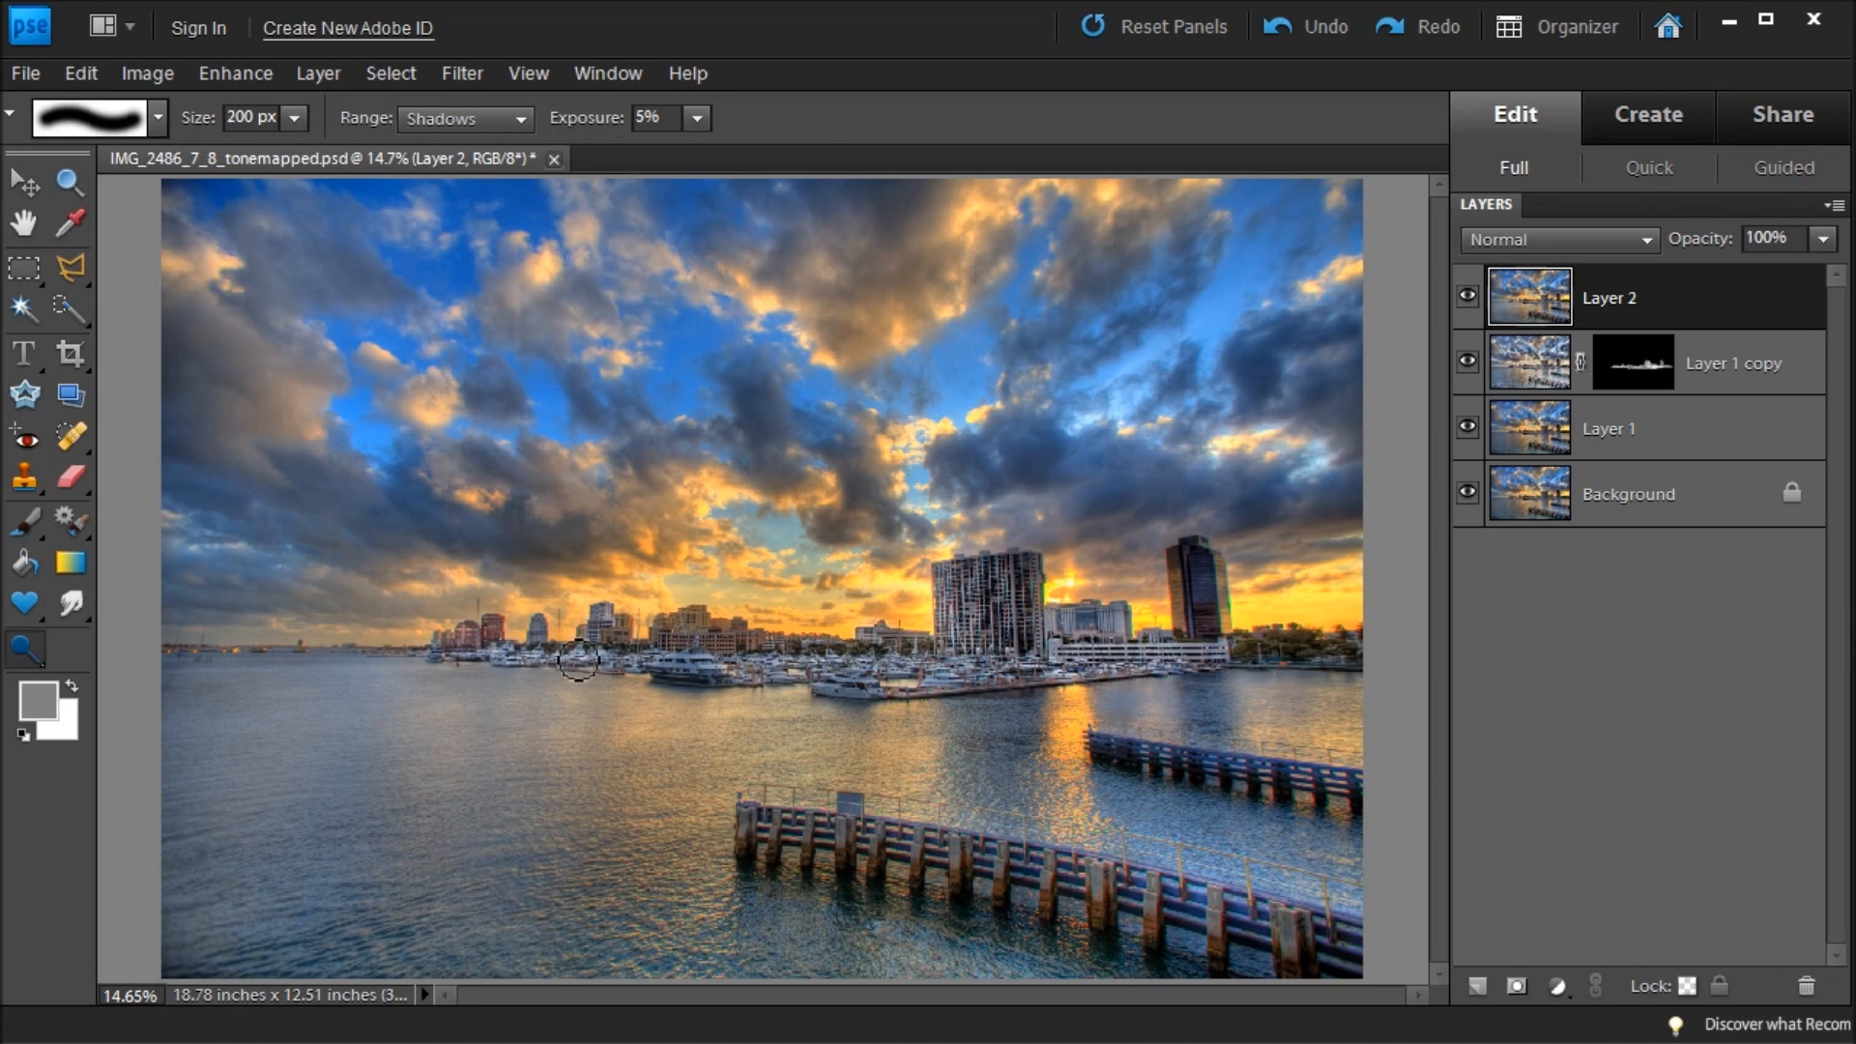
# Dodge the shadows along the distant shoreline and over the water on Layer 2, enlarging the brush to 500 px and comparing with the layer hidden.
pyautogui.moveTo(280, 651)
pyautogui.mouseDown()
pyautogui.moveTo(333, 667)
pyautogui.moveTo(149, 656)
pyautogui.moveTo(233, 655)
pyautogui.mouseUp()
pyautogui.press(']')
pyautogui.press(']')
pyautogui.click(1468, 296)
pyautogui.click(1469, 296)
pyautogui.click(1469, 305)
pyautogui.click(1469, 305)
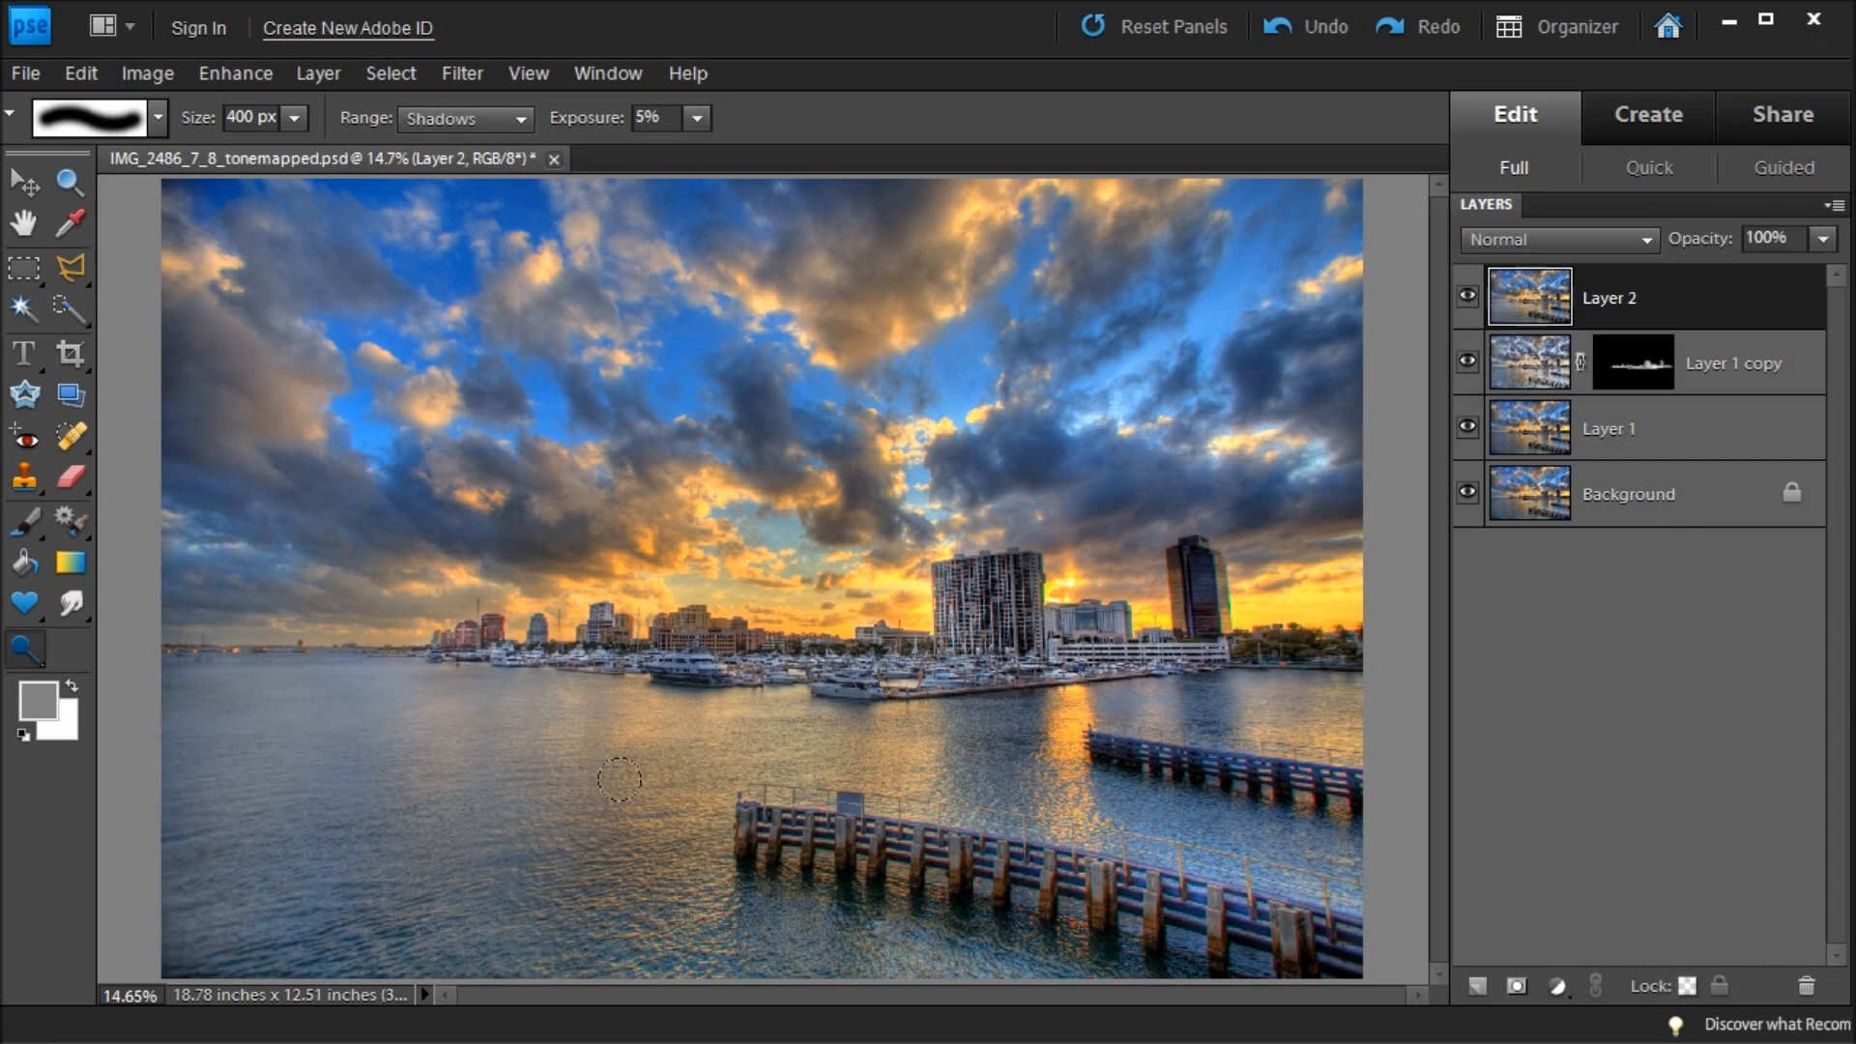
pyautogui.press(']')
pyautogui.moveTo(731, 728)
pyautogui.mouseDown()
pyautogui.moveTo(727, 755)
pyautogui.moveTo(841, 885)
pyautogui.mouseUp()
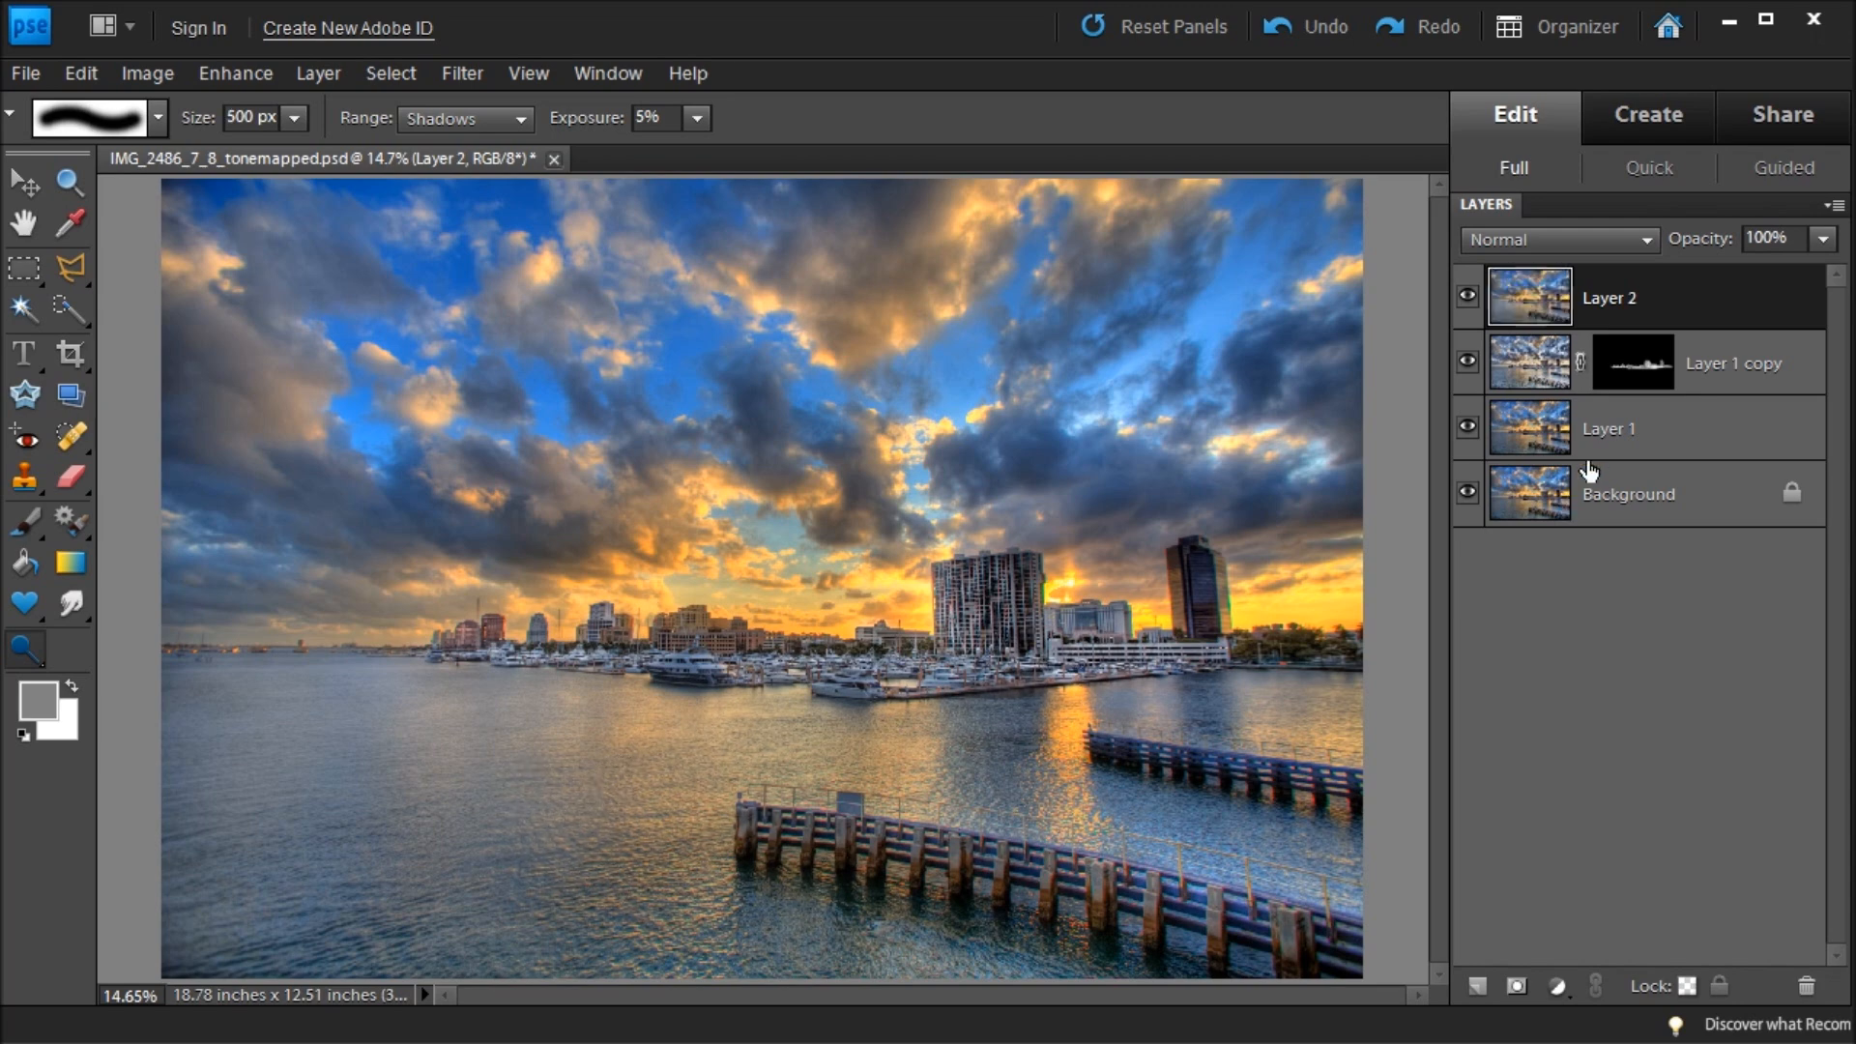
# Set the opacity of Layer 2 to 58% and compare the image with the layer shown and hidden.
pyautogui.click(1824, 237)
pyautogui.moveTo(1820, 270); pyautogui.dragTo(1738, 287)
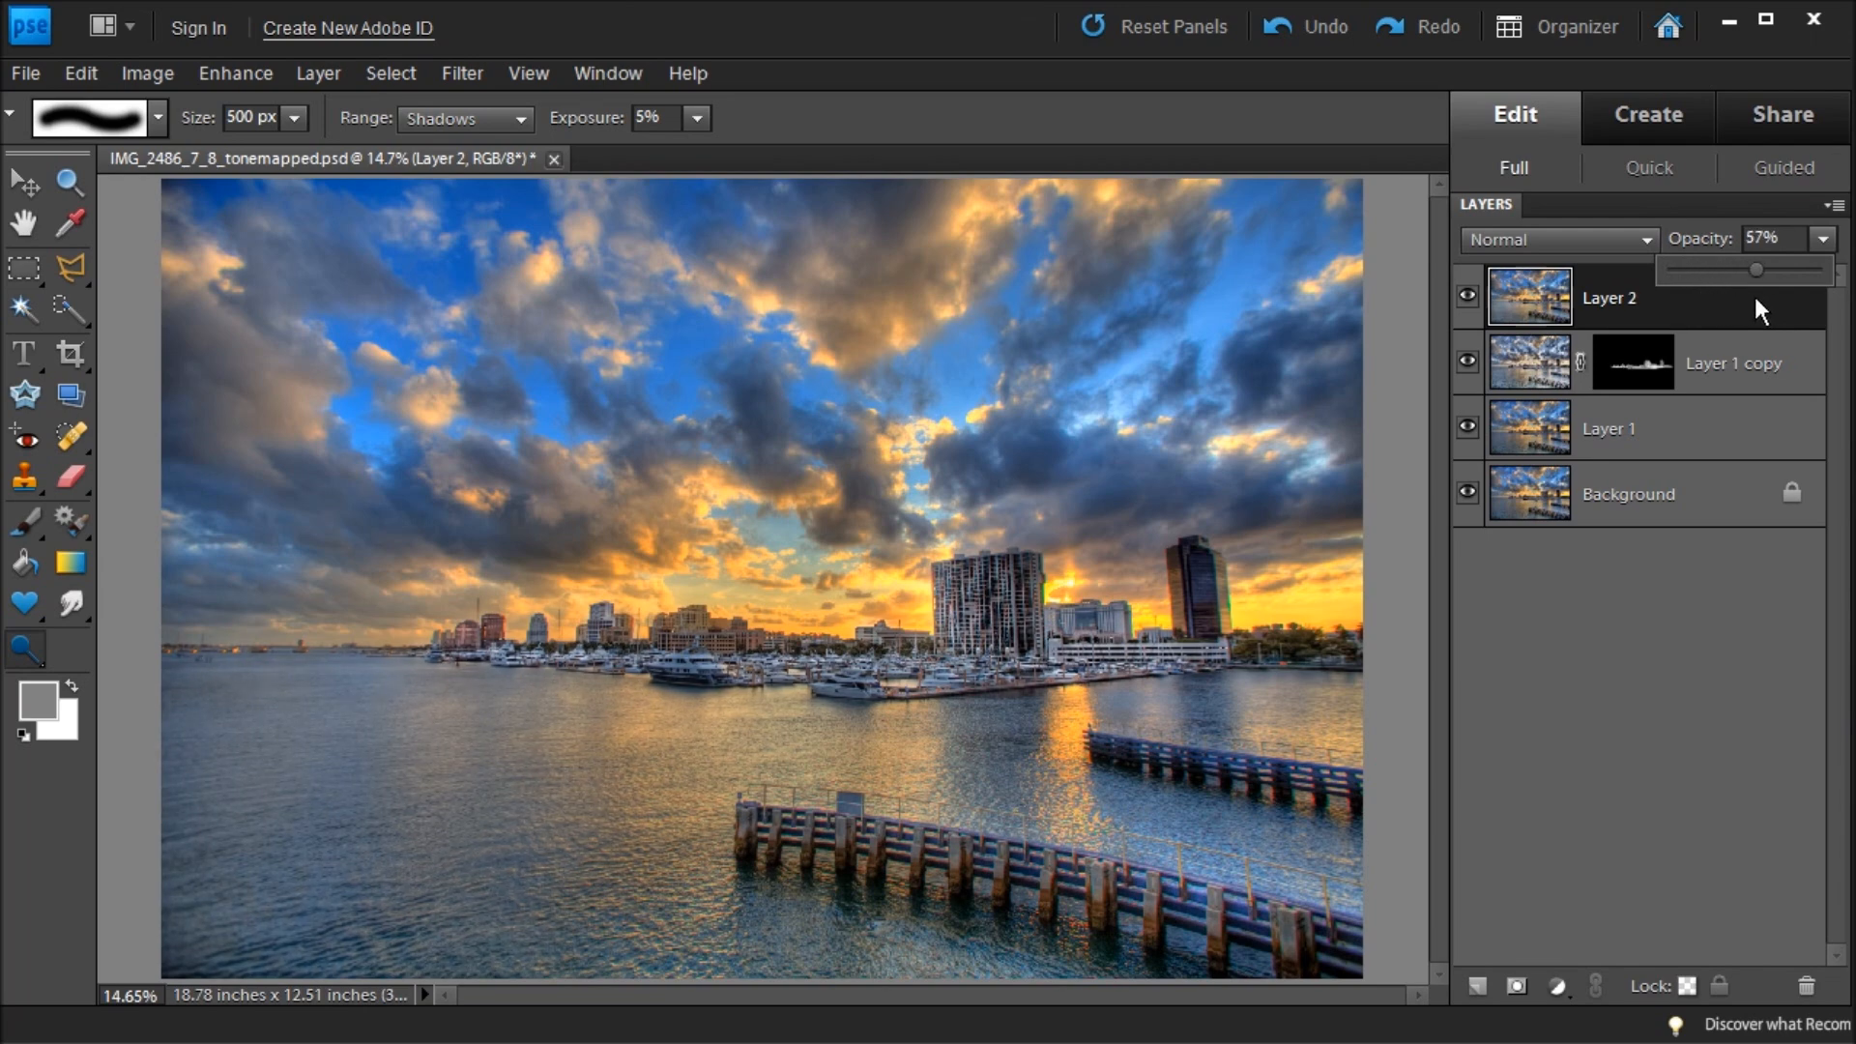
pyautogui.moveTo(1762, 316); pyautogui.dragTo(1758, 315)
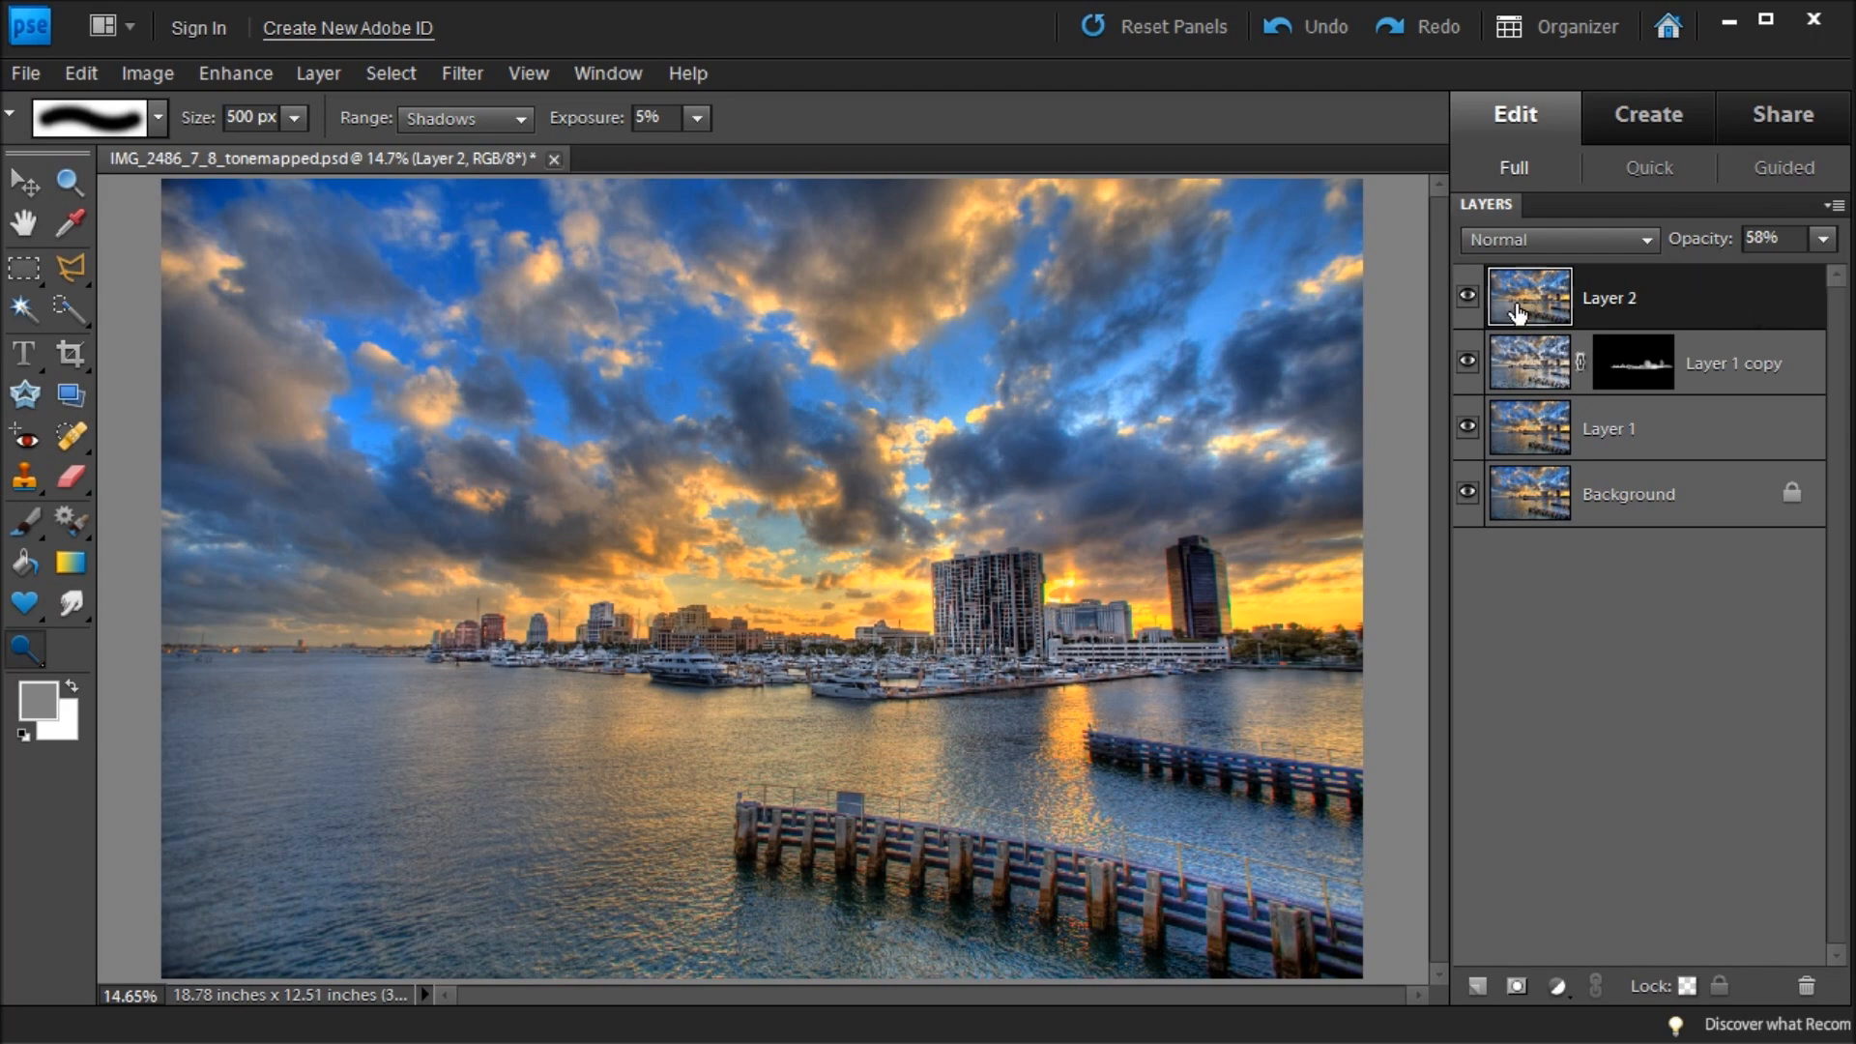
pyautogui.click(1467, 295)
pyautogui.click(1466, 296)
pyautogui.click(1467, 296)
pyautogui.click(1467, 296)
# Enlarge the water area to 50% and activate the Spot Healing Brush in Content-Aware mode.
pyautogui.press('z')
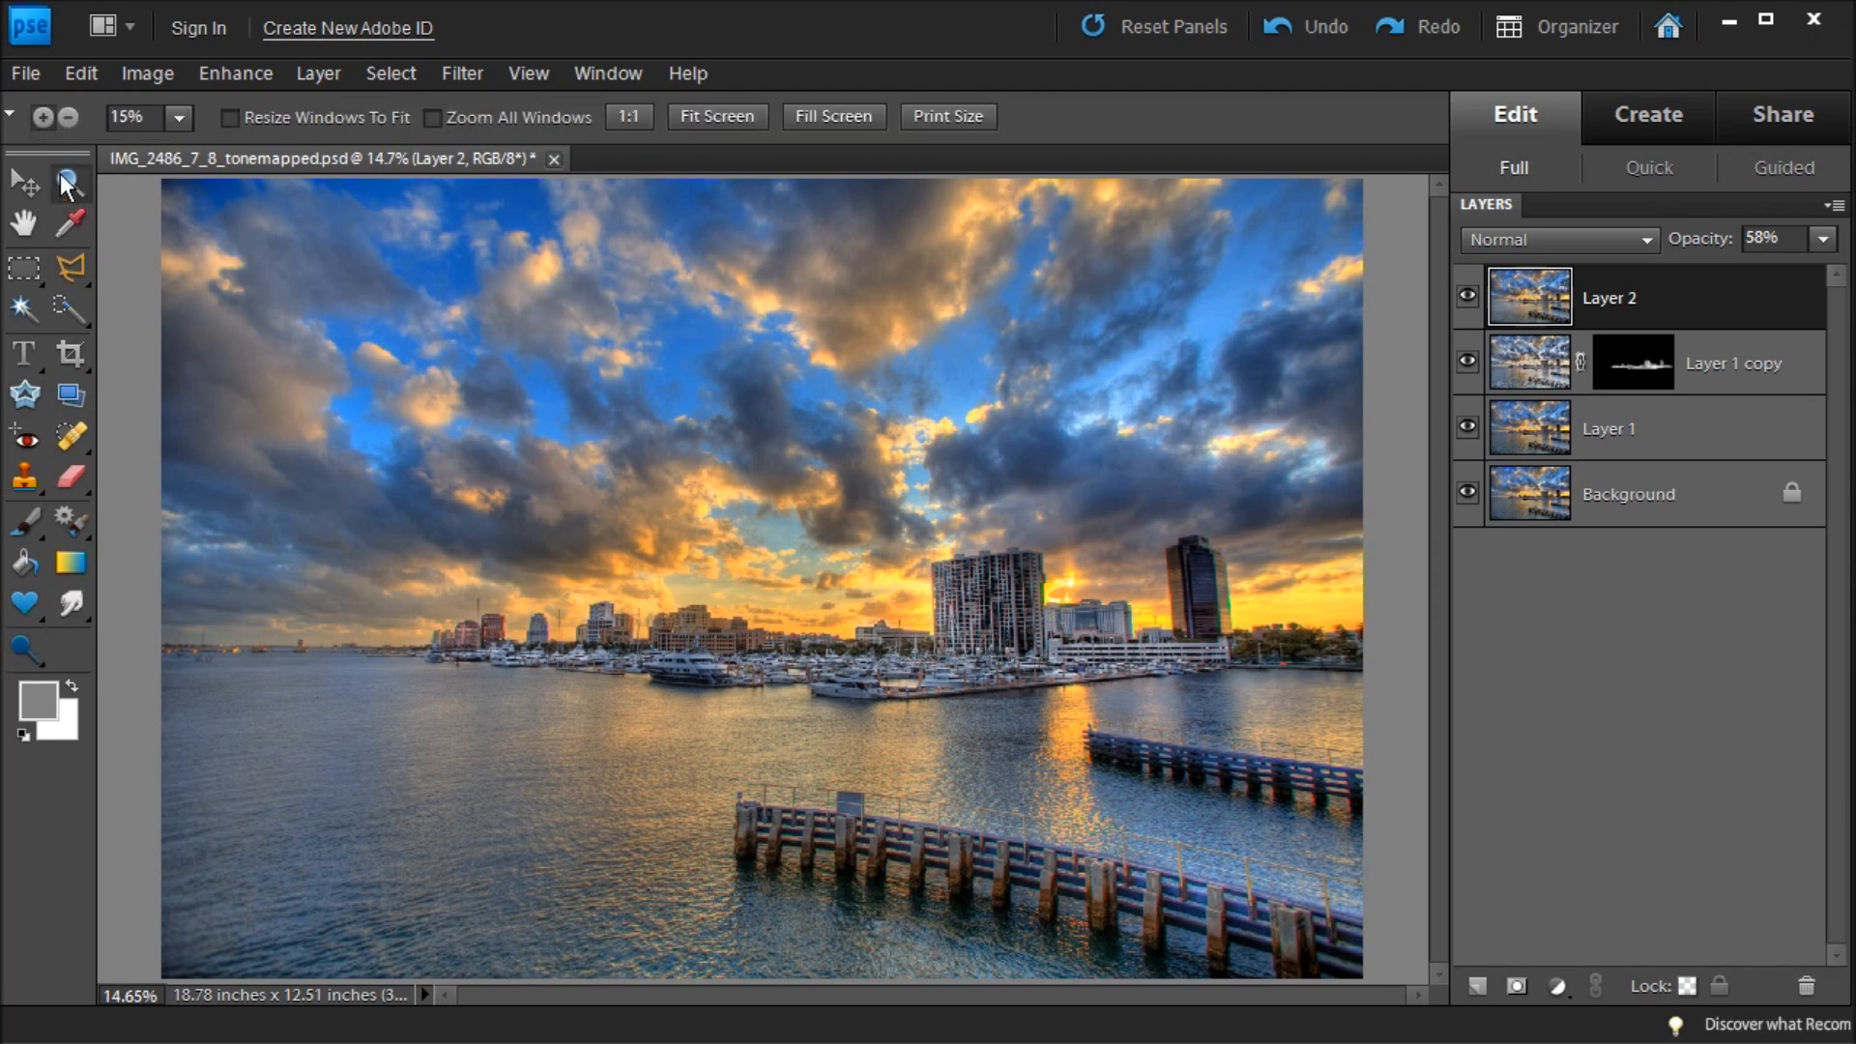
pyautogui.moveTo(230, 629); pyautogui.dragTo(841, 953)
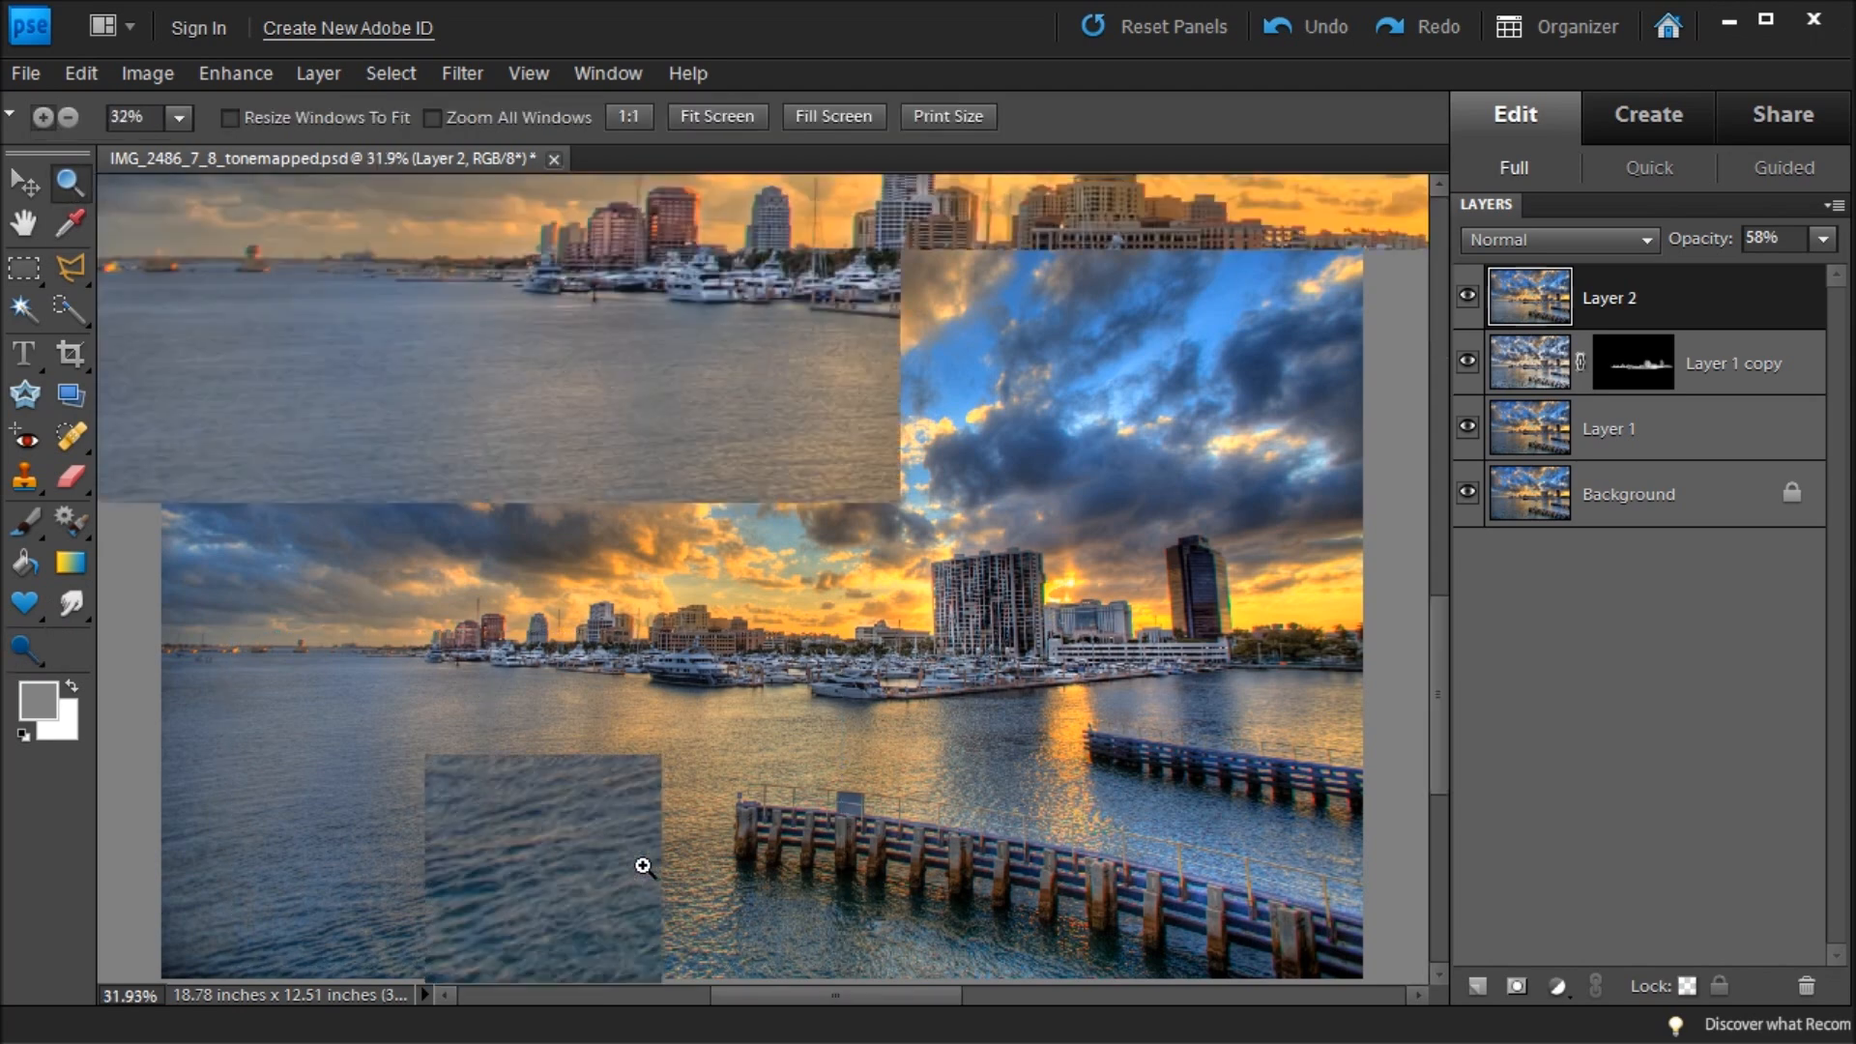
pyautogui.click(294, 275)
pyautogui.click(301, 404)
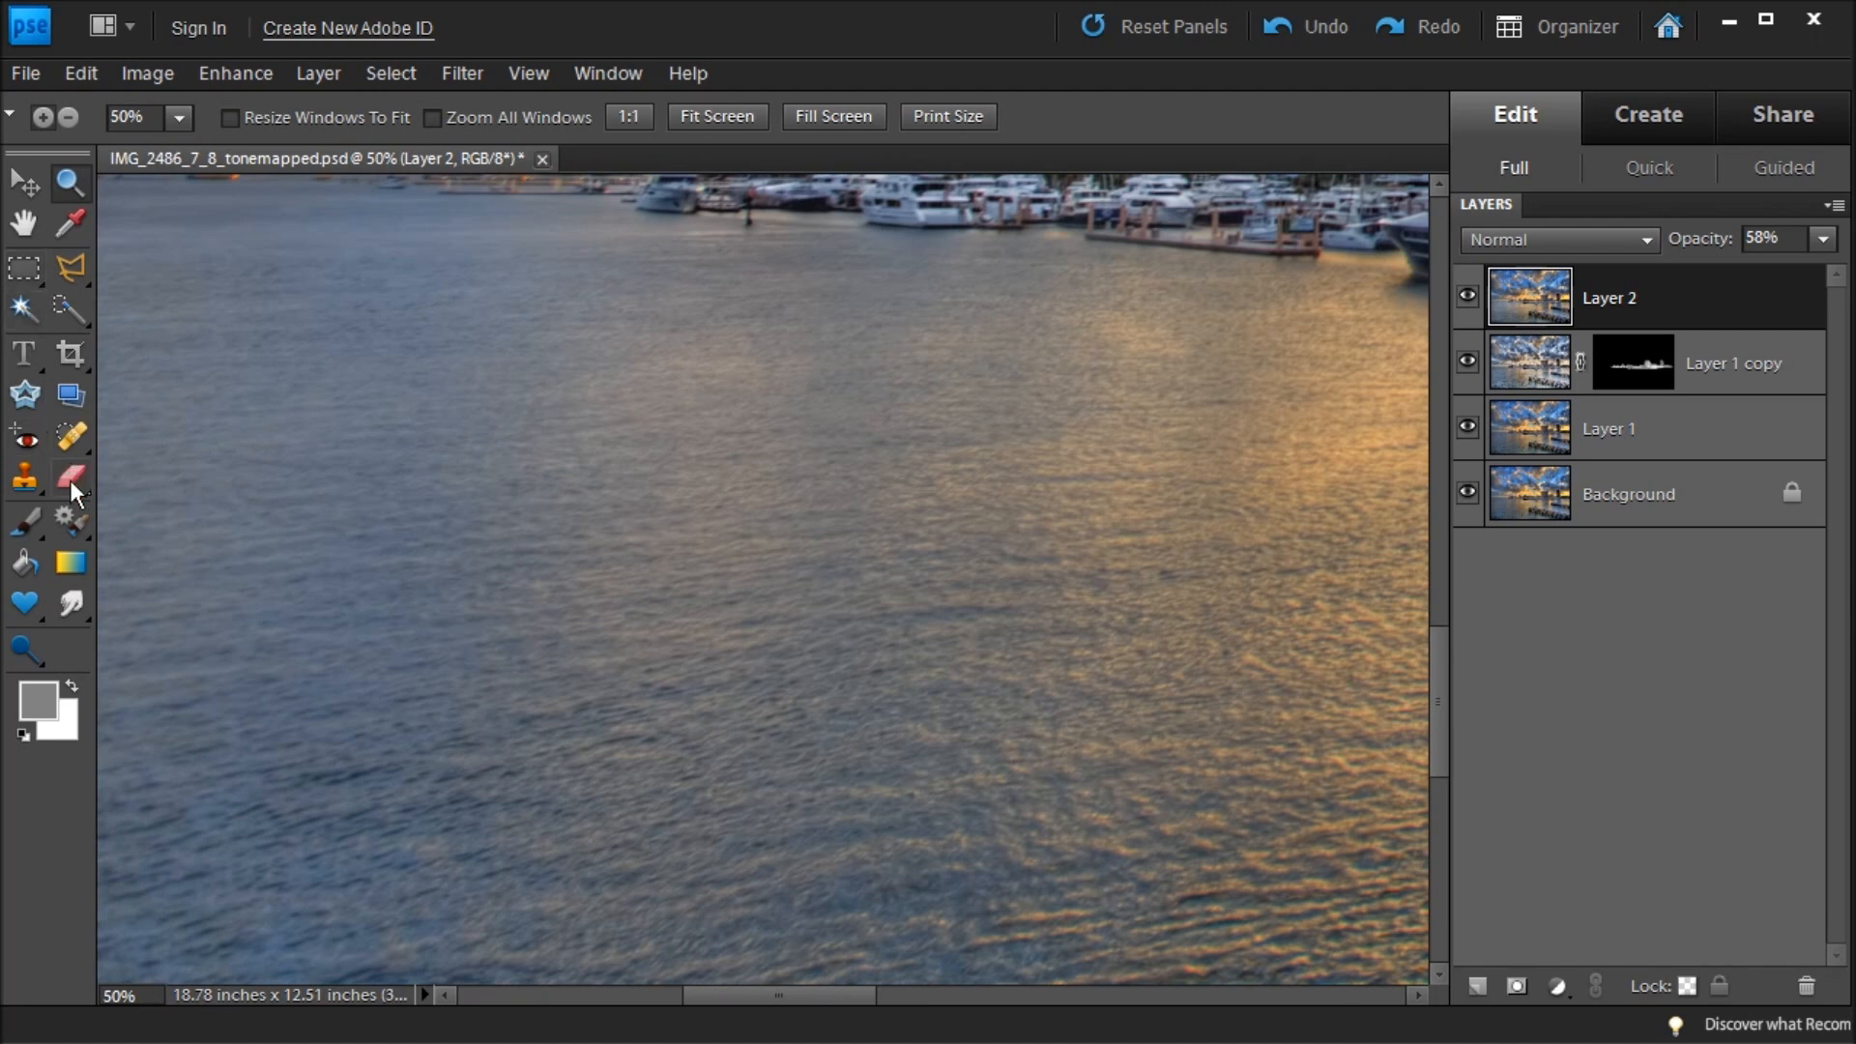
pyautogui.click(17, 483)
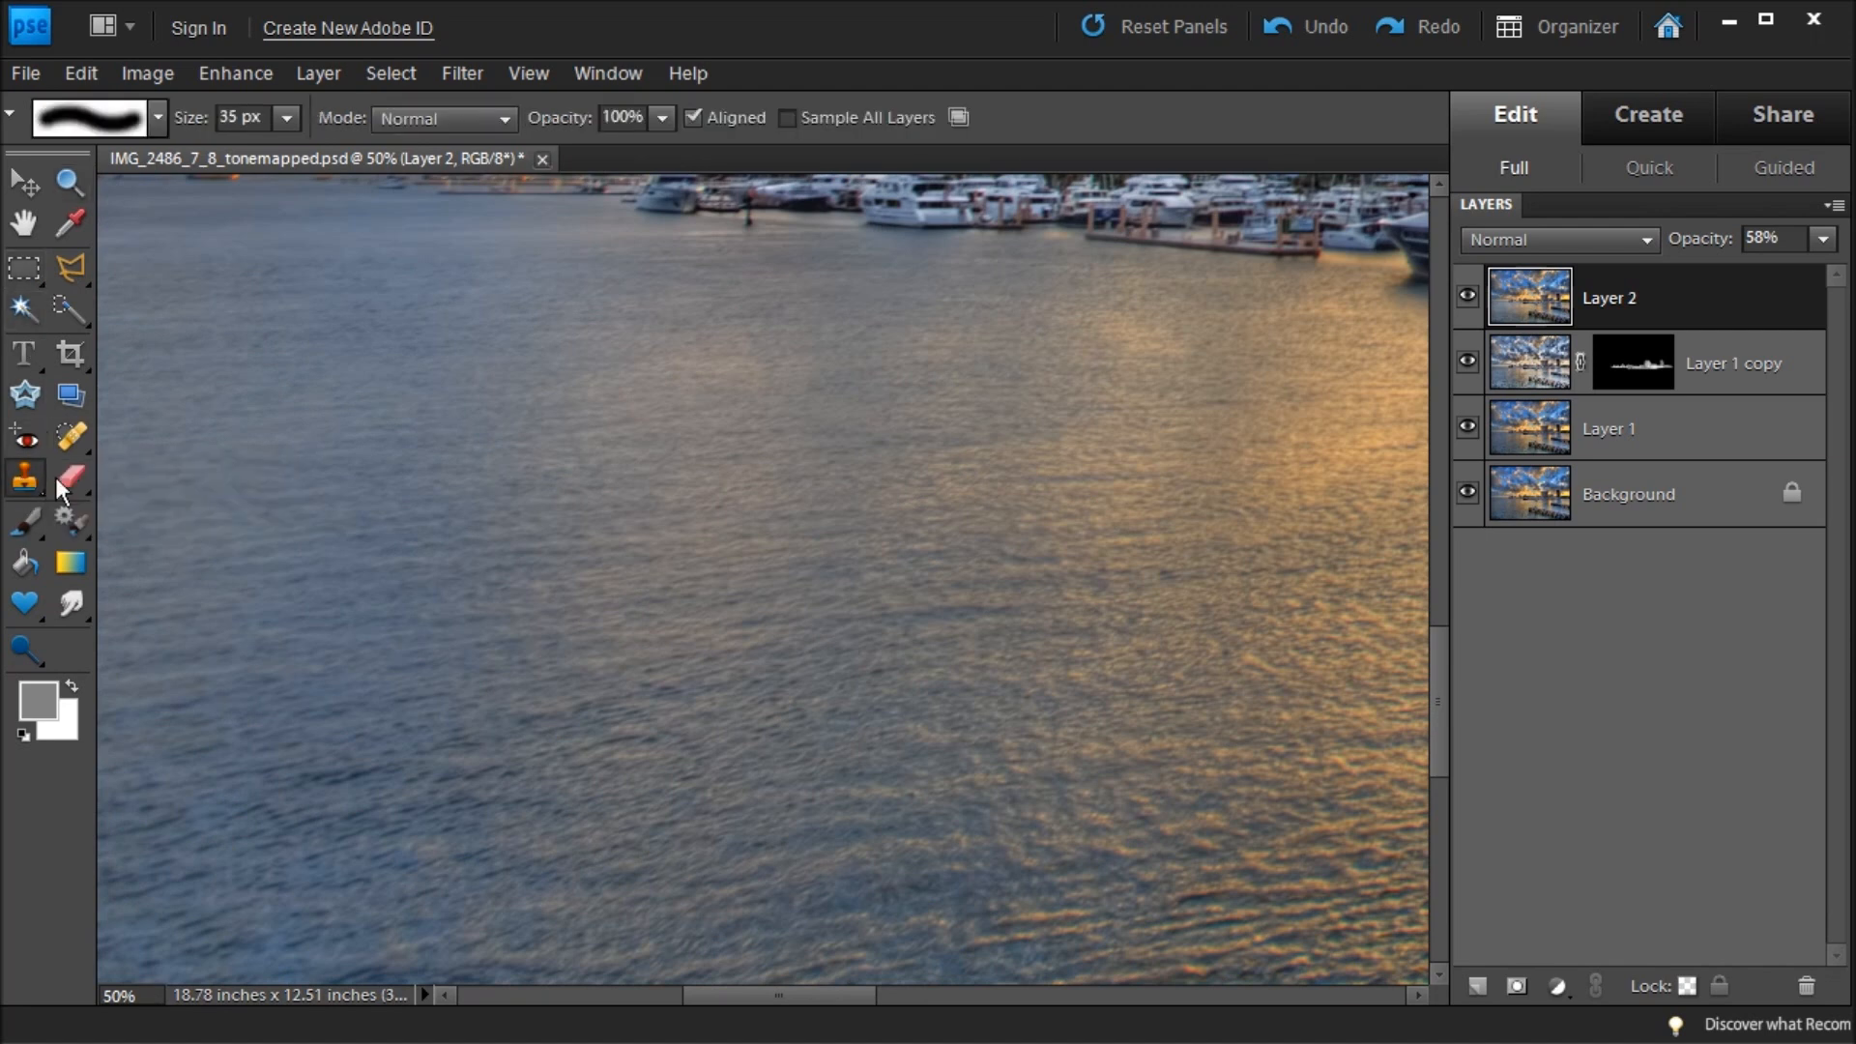
pyautogui.click(66, 438)
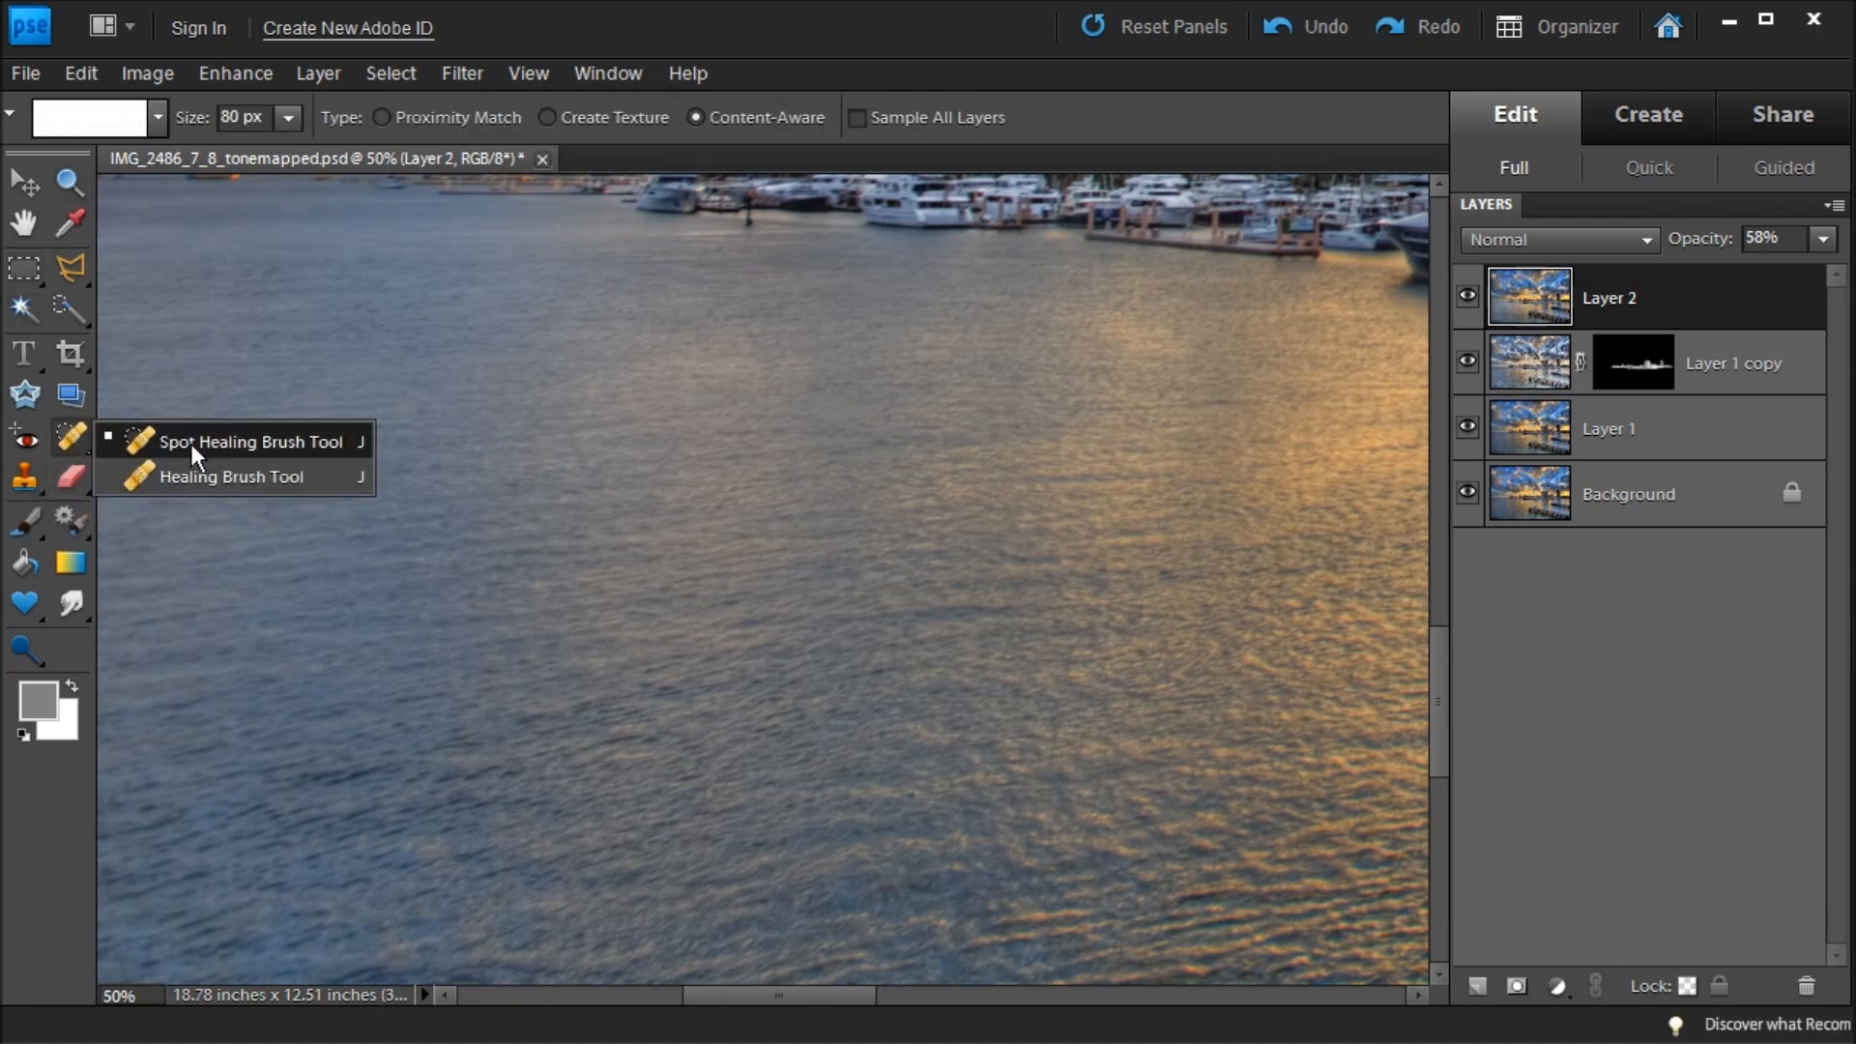
pyautogui.click(189, 444)
# Reduce the Spot Healing Brush size to 30 px for small blemishes in the water and marina.
pyautogui.moveTo(373, 854)
pyautogui.mouseDown()
pyautogui.moveTo(542, 506)
pyautogui.moveTo(1697, 1027)
pyautogui.moveTo(1140, 875)
pyautogui.mouseUp()
pyautogui.moveTo(1197, 717); pyautogui.dragTo(919, 808)
pyautogui.moveTo(1078, 765)
pyautogui.mouseDown()
pyautogui.moveTo(535, 683)
pyautogui.moveTo(377, 468)
pyautogui.moveTo(551, 576)
pyautogui.moveTo(484, 543)
pyautogui.moveTo(725, 510)
pyautogui.moveTo(778, 461)
pyautogui.moveTo(622, 509)
pyautogui.moveTo(638, 541)
pyautogui.mouseUp()
pyautogui.press('[')
pyautogui.press('[')
pyautogui.press('[')
pyautogui.press('[')
pyautogui.press('[')
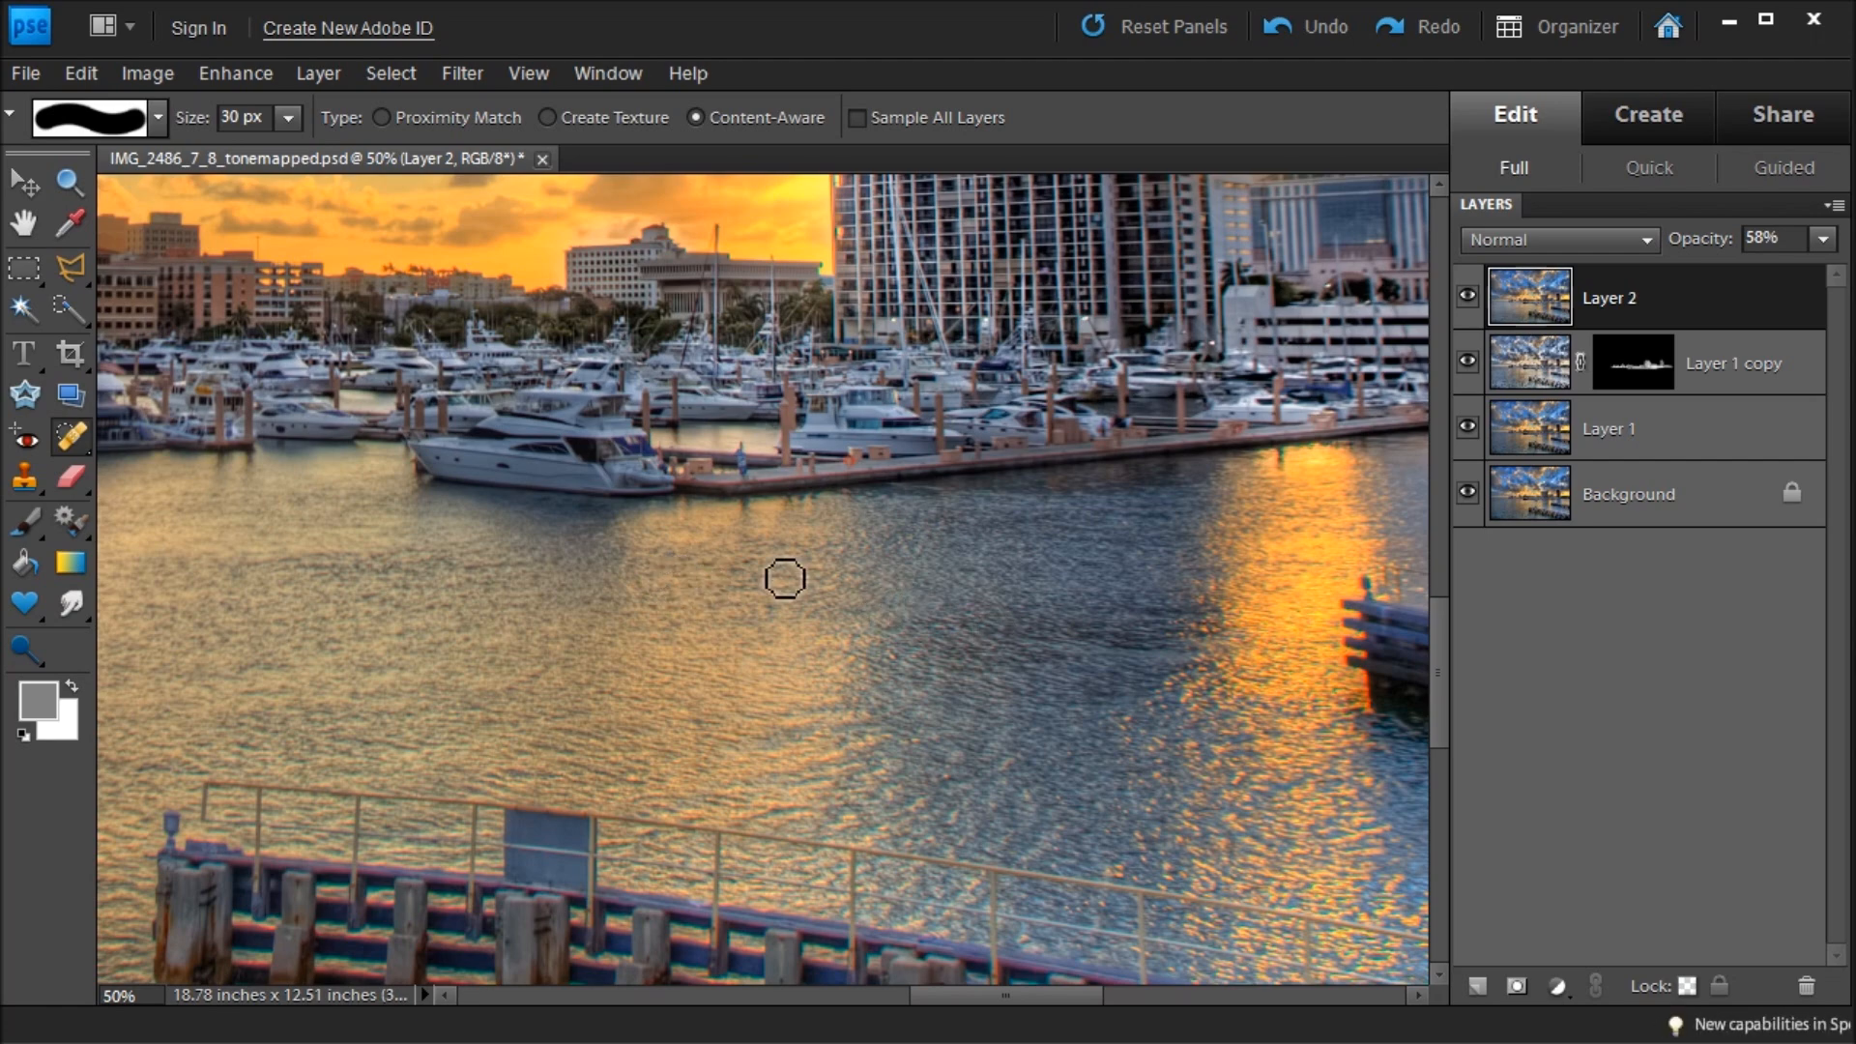
# Examine the marina, water and sky at 50% zoom for spots that need healing.
pyautogui.moveTo(883, 593); pyautogui.dragTo(418, 476)
pyautogui.moveTo(560, 609); pyautogui.dragTo(676, 373)
pyautogui.moveTo(710, 759); pyautogui.dragTo(692, 712)
pyautogui.moveTo(1069, 592); pyautogui.dragTo(891, 878)
pyautogui.moveTo(879, 605); pyautogui.dragTo(824, 1019)
pyautogui.moveTo(752, 523)
pyautogui.mouseDown()
pyautogui.moveTo(803, 571)
pyautogui.moveTo(783, 783)
pyautogui.moveTo(1094, 352)
pyautogui.moveTo(899, 499)
pyautogui.moveTo(965, 340)
pyautogui.moveTo(775, 584)
pyautogui.moveTo(803, 369)
pyautogui.moveTo(986, 441)
pyautogui.moveTo(704, 423)
pyautogui.moveTo(1052, 613)
pyautogui.moveTo(742, 468)
pyautogui.moveTo(1006, 622)
pyautogui.moveTo(1168, 816)
pyautogui.moveTo(1024, 849)
pyautogui.moveTo(1082, 957)
pyautogui.moveTo(774, 628)
pyautogui.moveTo(857, 538)
pyautogui.moveTo(642, 592)
pyautogui.mouseUp()
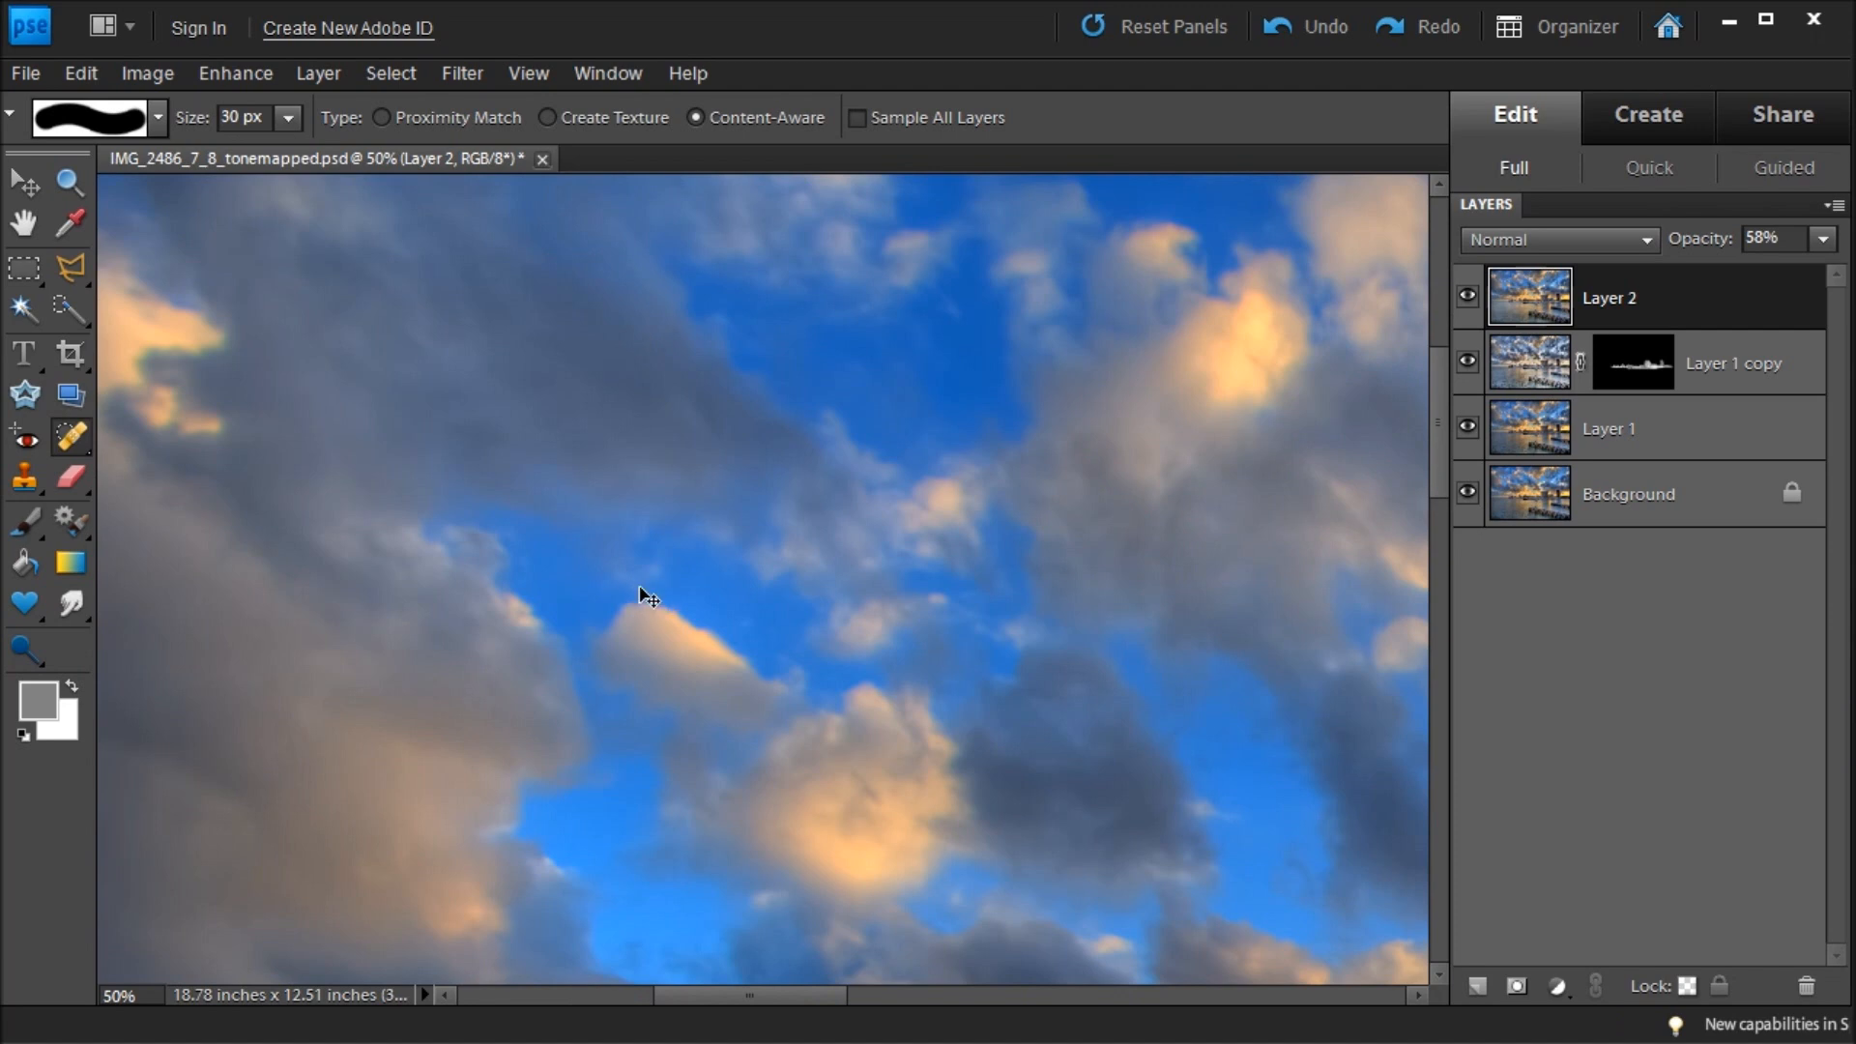
pyautogui.hotkey('ctrl', '0')
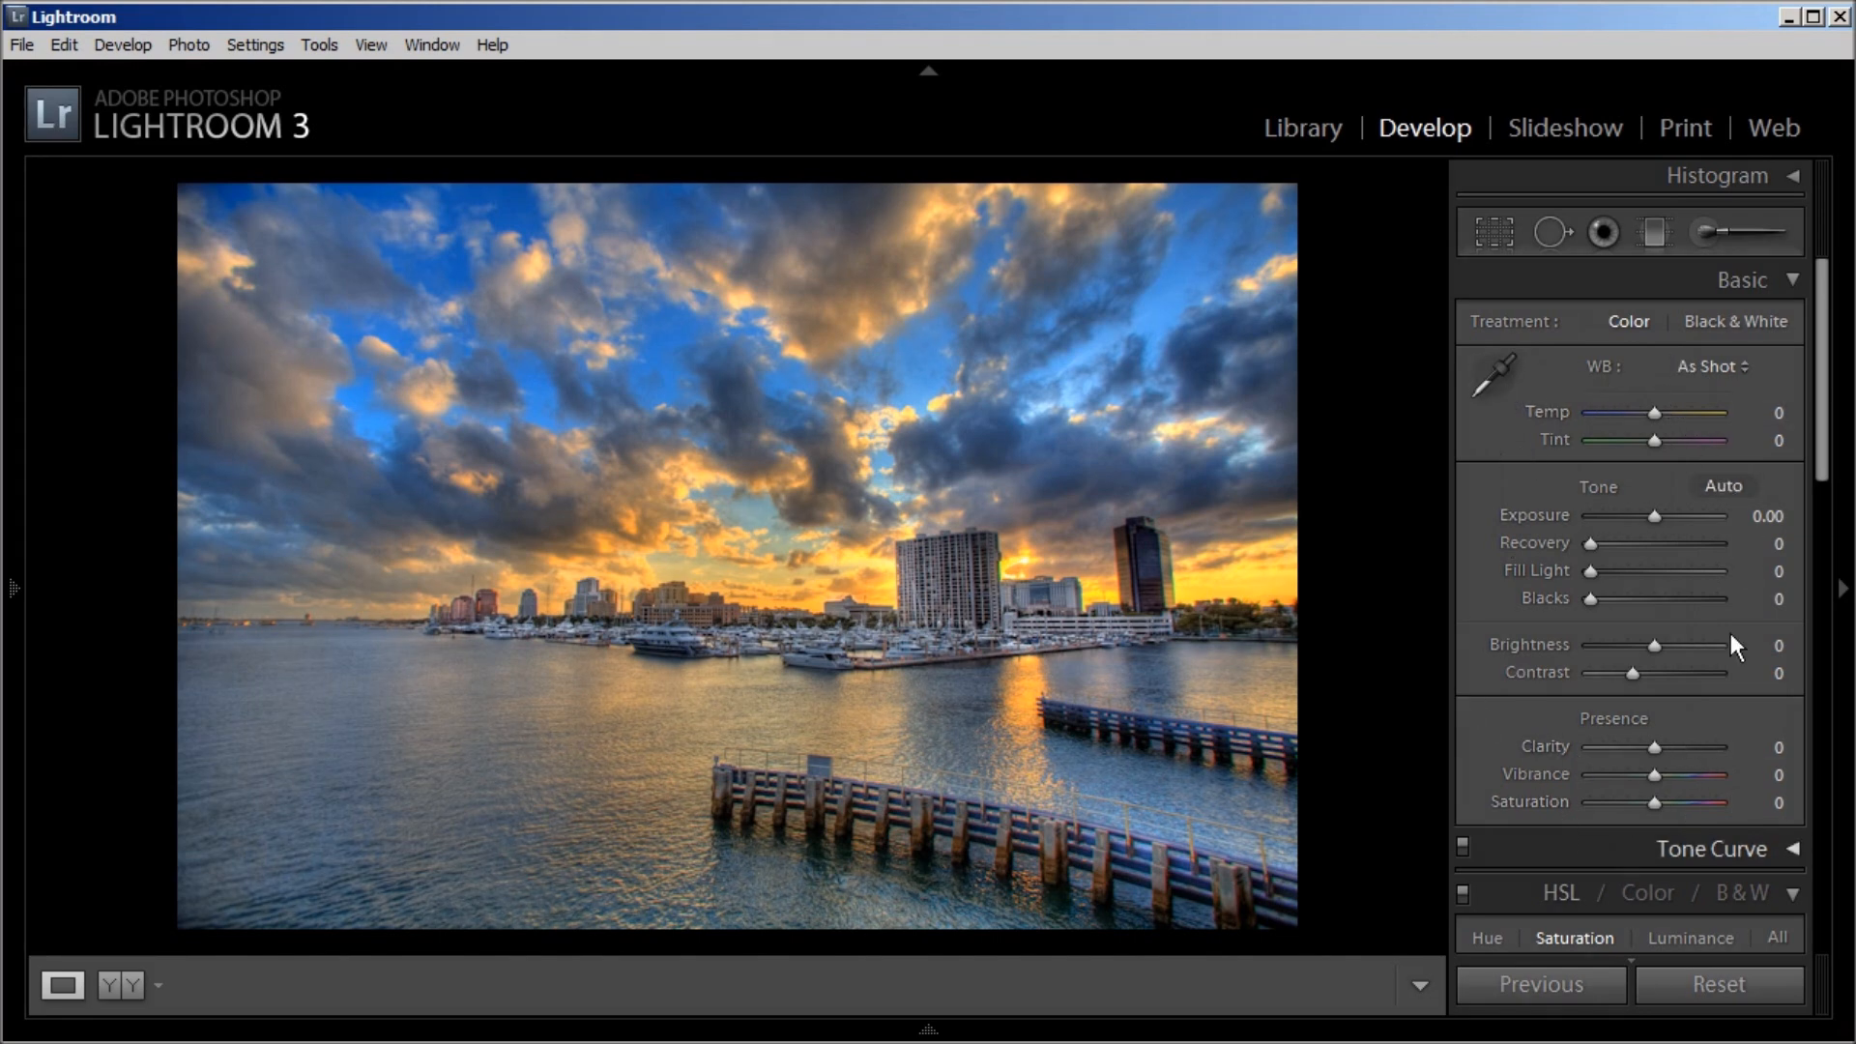
# In Lightroom's Develop module, set the photo's white balance to Temp +15 and Tint +15.
pyautogui.moveTo(1653, 421); pyautogui.dragTo(1665, 420)
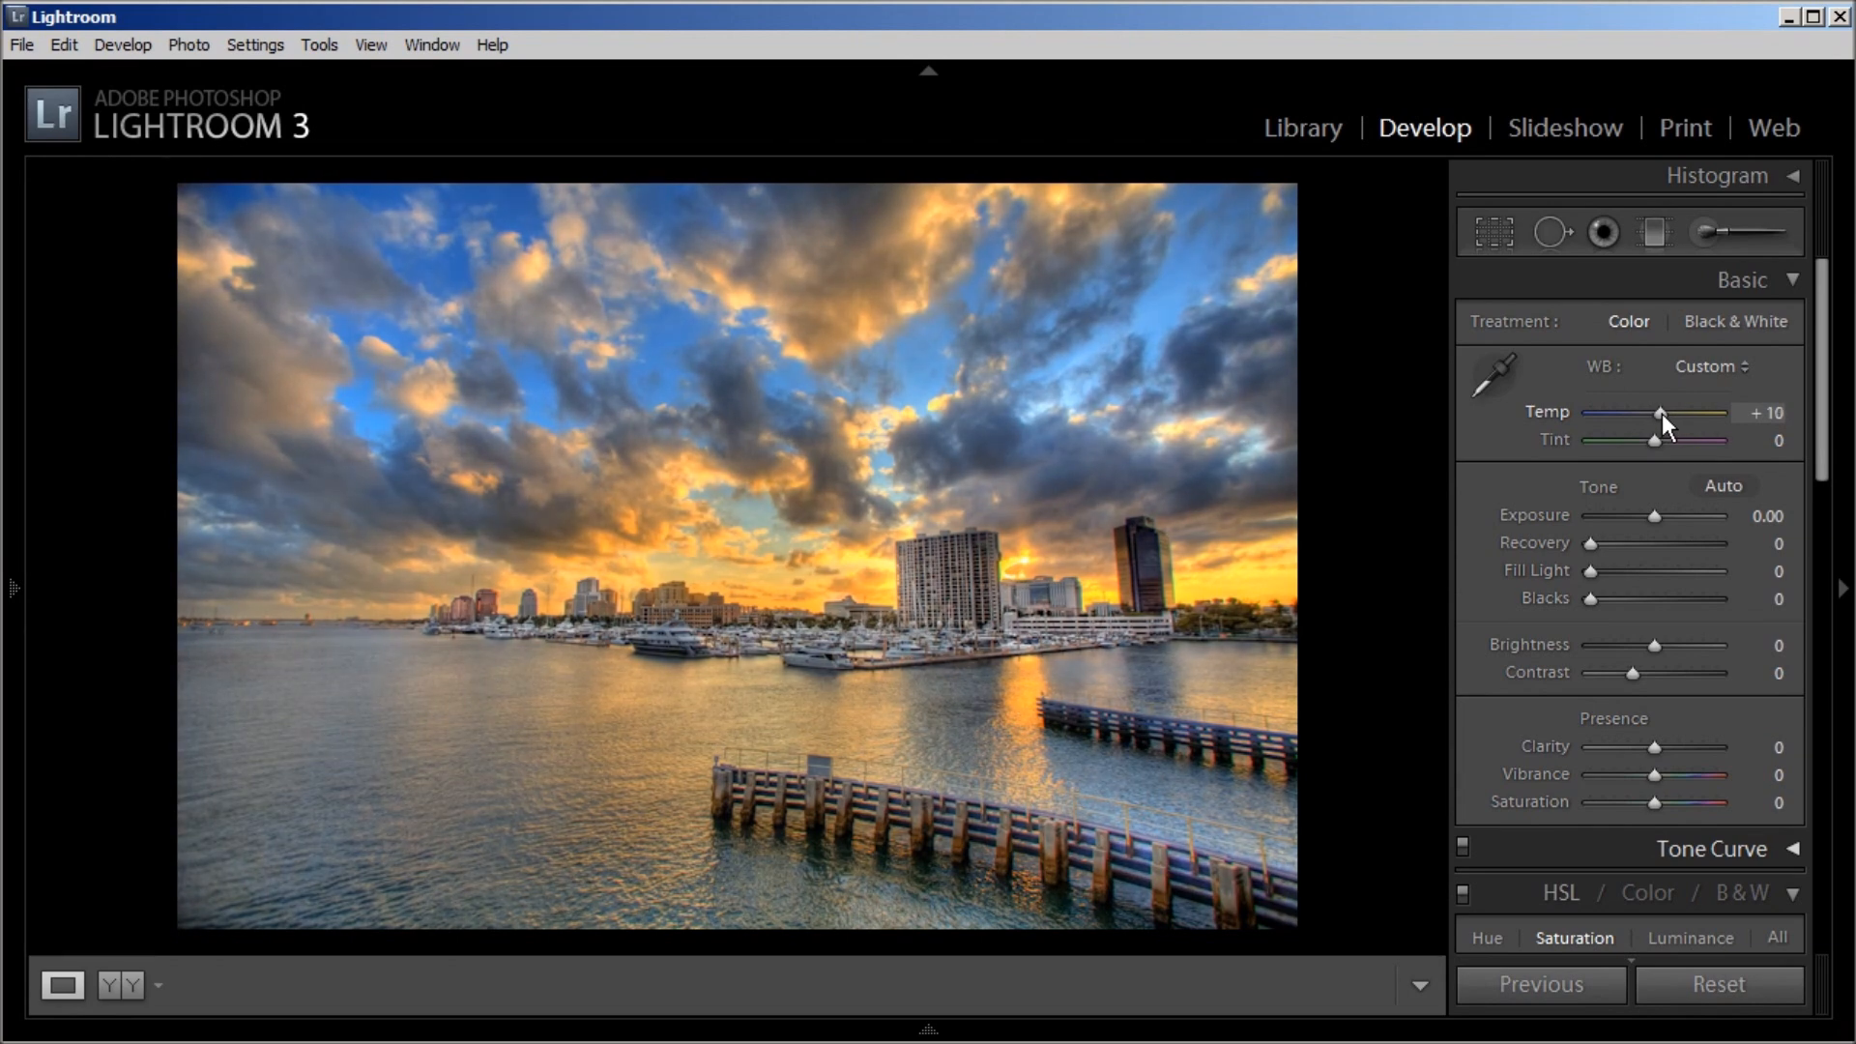
pyautogui.moveTo(1655, 437)
pyautogui.mouseDown()
pyautogui.moveTo(1650, 414)
pyautogui.moveTo(1668, 416)
pyautogui.moveTo(1657, 441)
pyautogui.moveTo(1676, 447)
pyautogui.moveTo(1667, 416)
pyautogui.mouseUp()
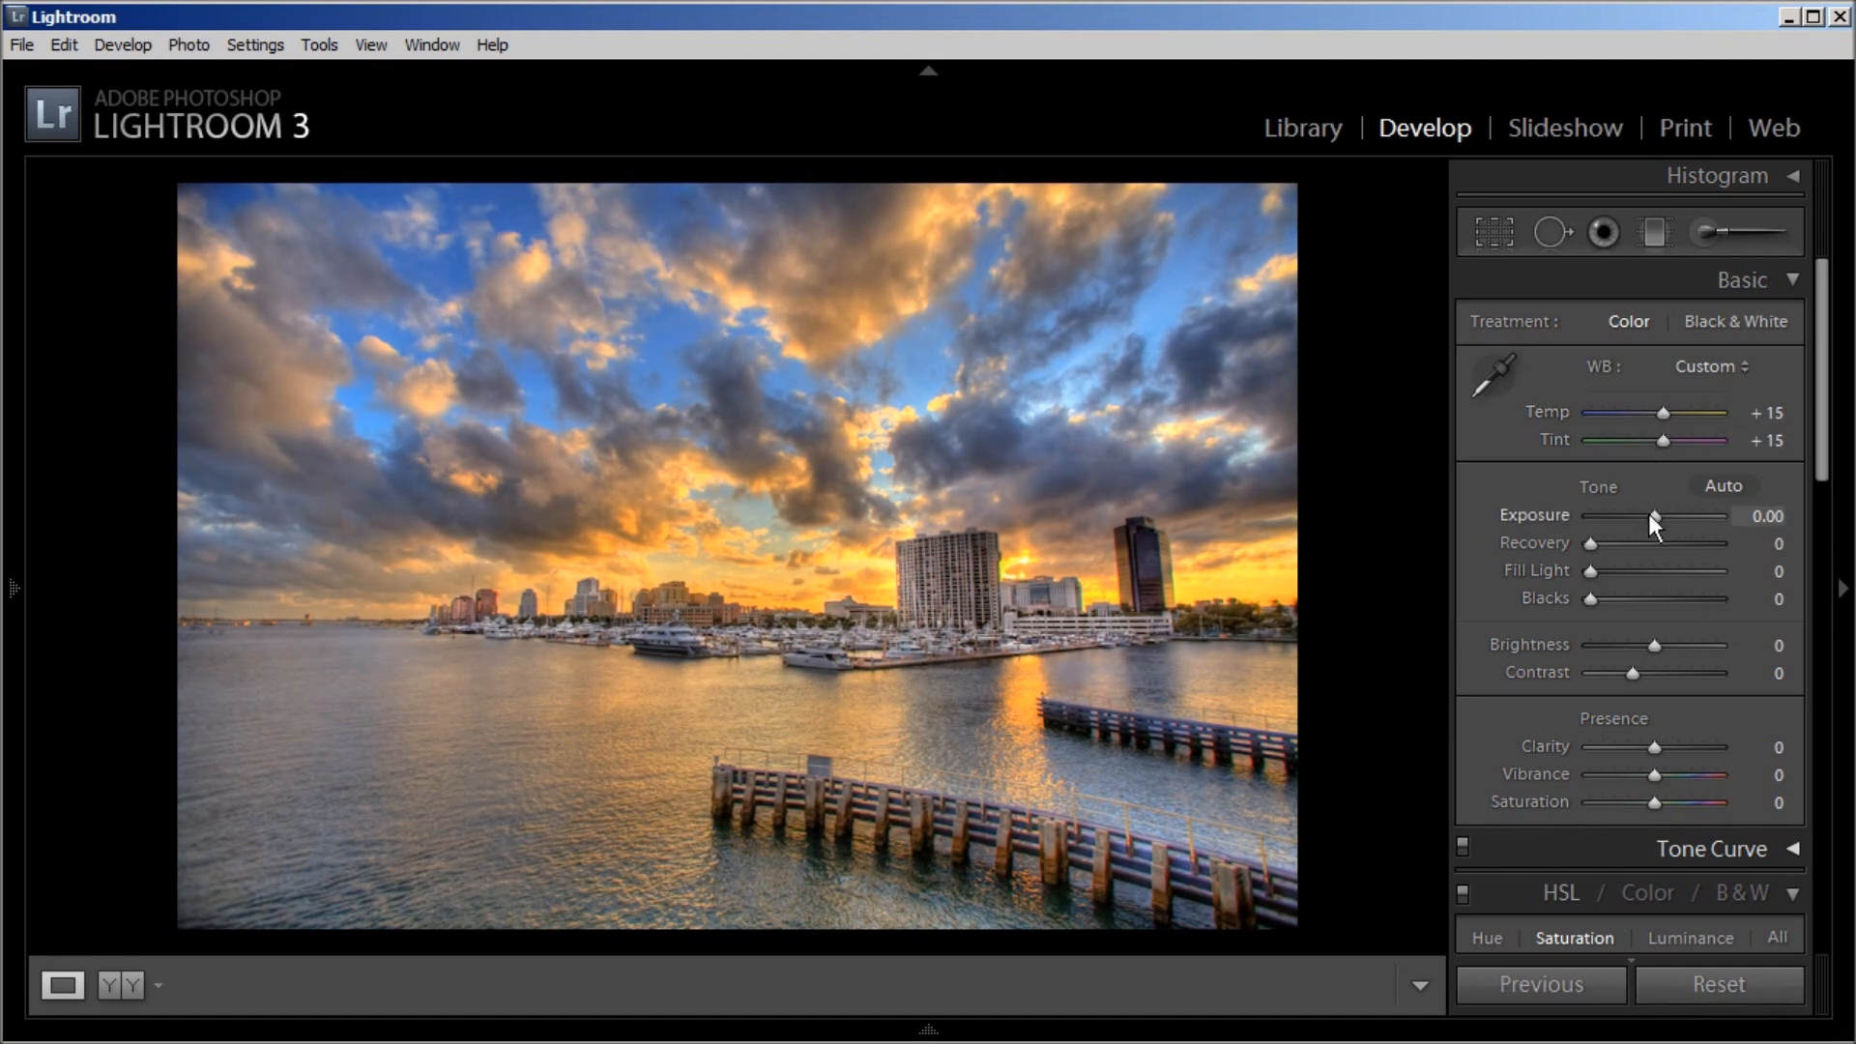
# Set the photo's Exposure to -0.23, Recovery to 59, Fill Light to 7, Blacks to 7 and Brightness to +9.
pyautogui.moveTo(1653, 513); pyautogui.dragTo(1625, 554)
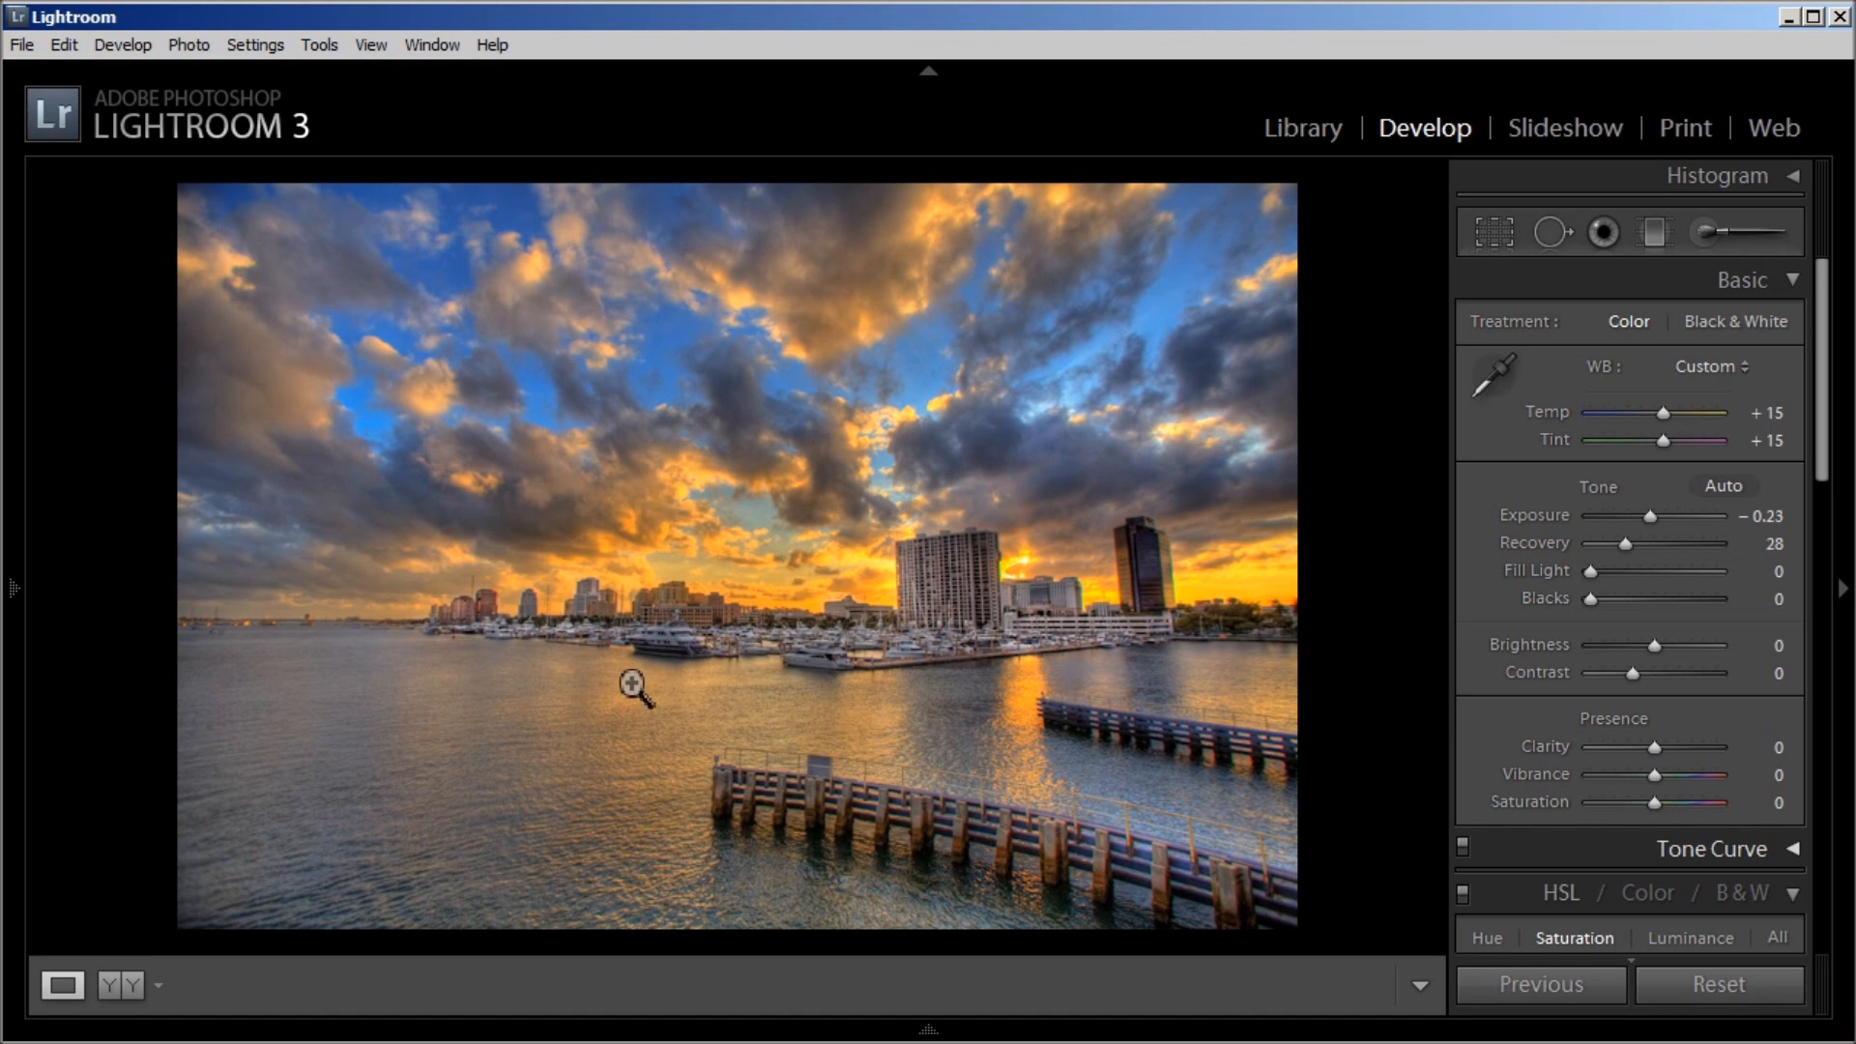
pyautogui.moveTo(1625, 545); pyautogui.dragTo(1670, 563)
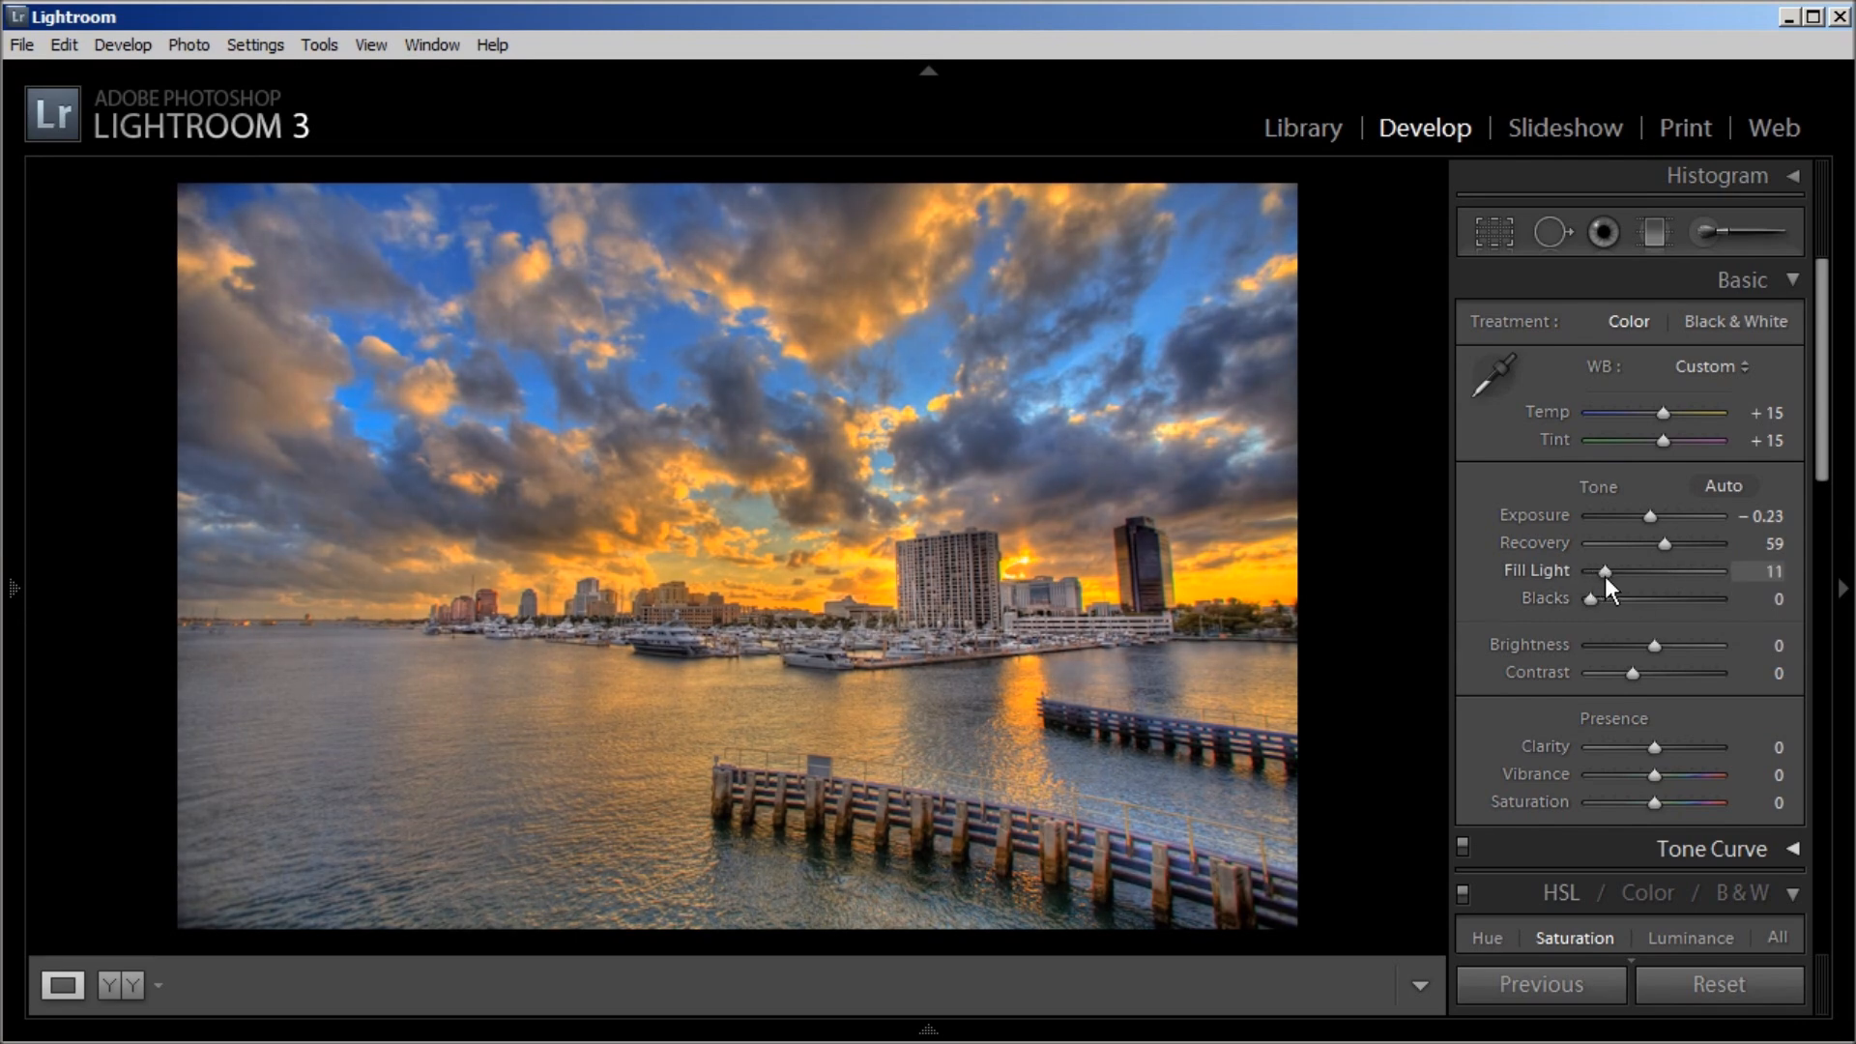
pyautogui.moveTo(1592, 576); pyautogui.dragTo(1659, 648)
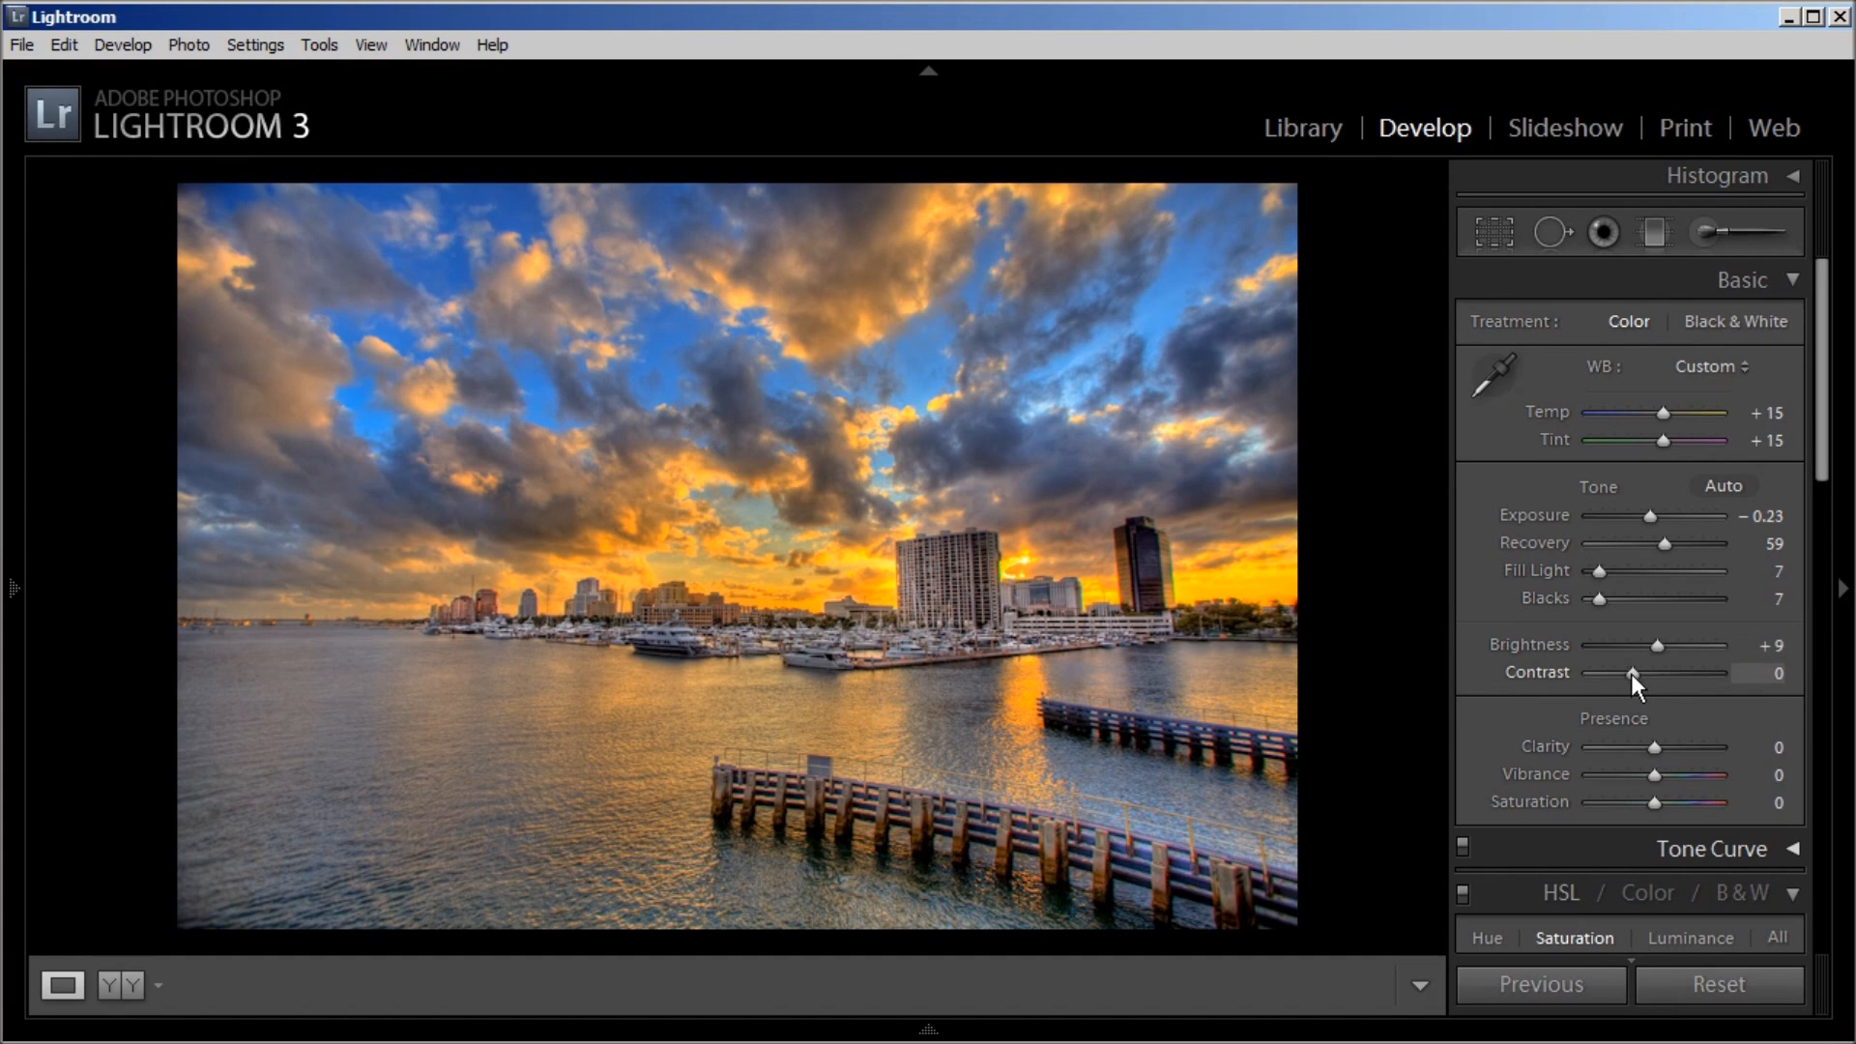
# Set the photo's Contrast to -2, Clarity to +26 and Vibrance to +22.
pyautogui.moveTo(1633, 674); pyautogui.dragTo(1638, 676)
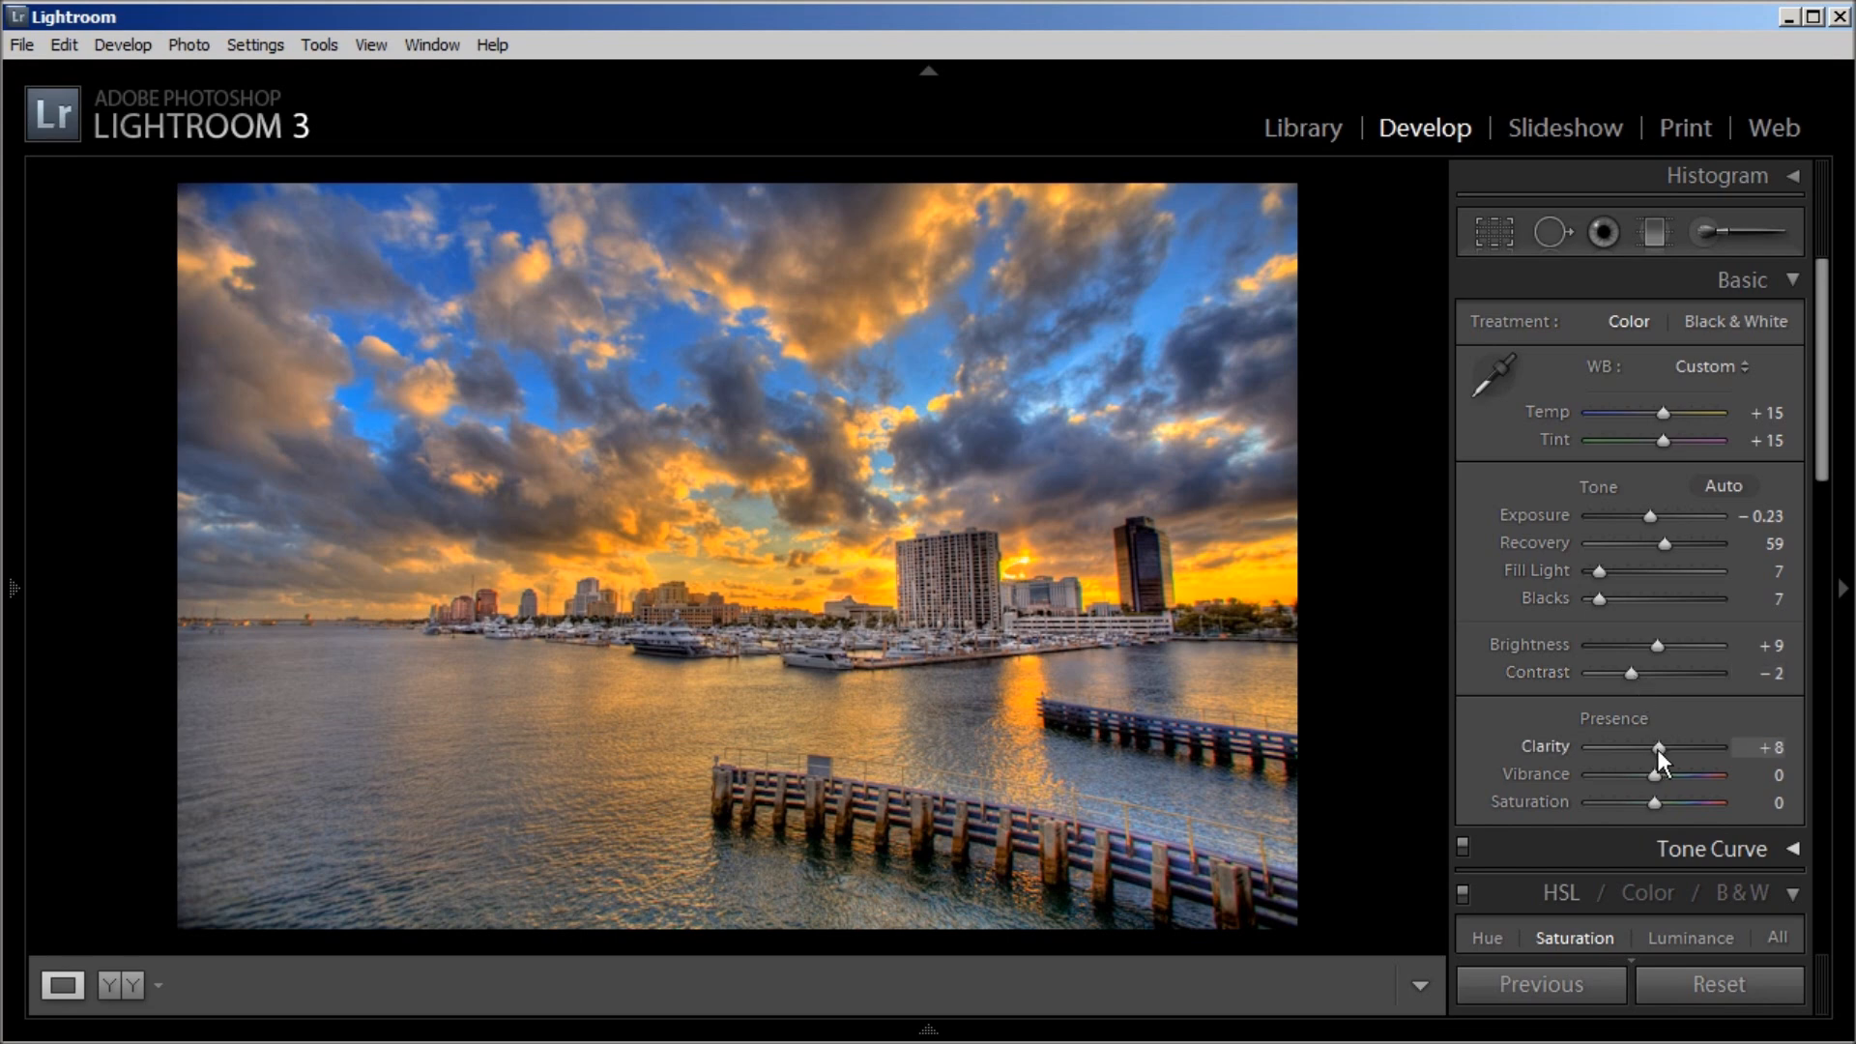
pyautogui.moveTo(1657, 751); pyautogui.dragTo(1667, 756)
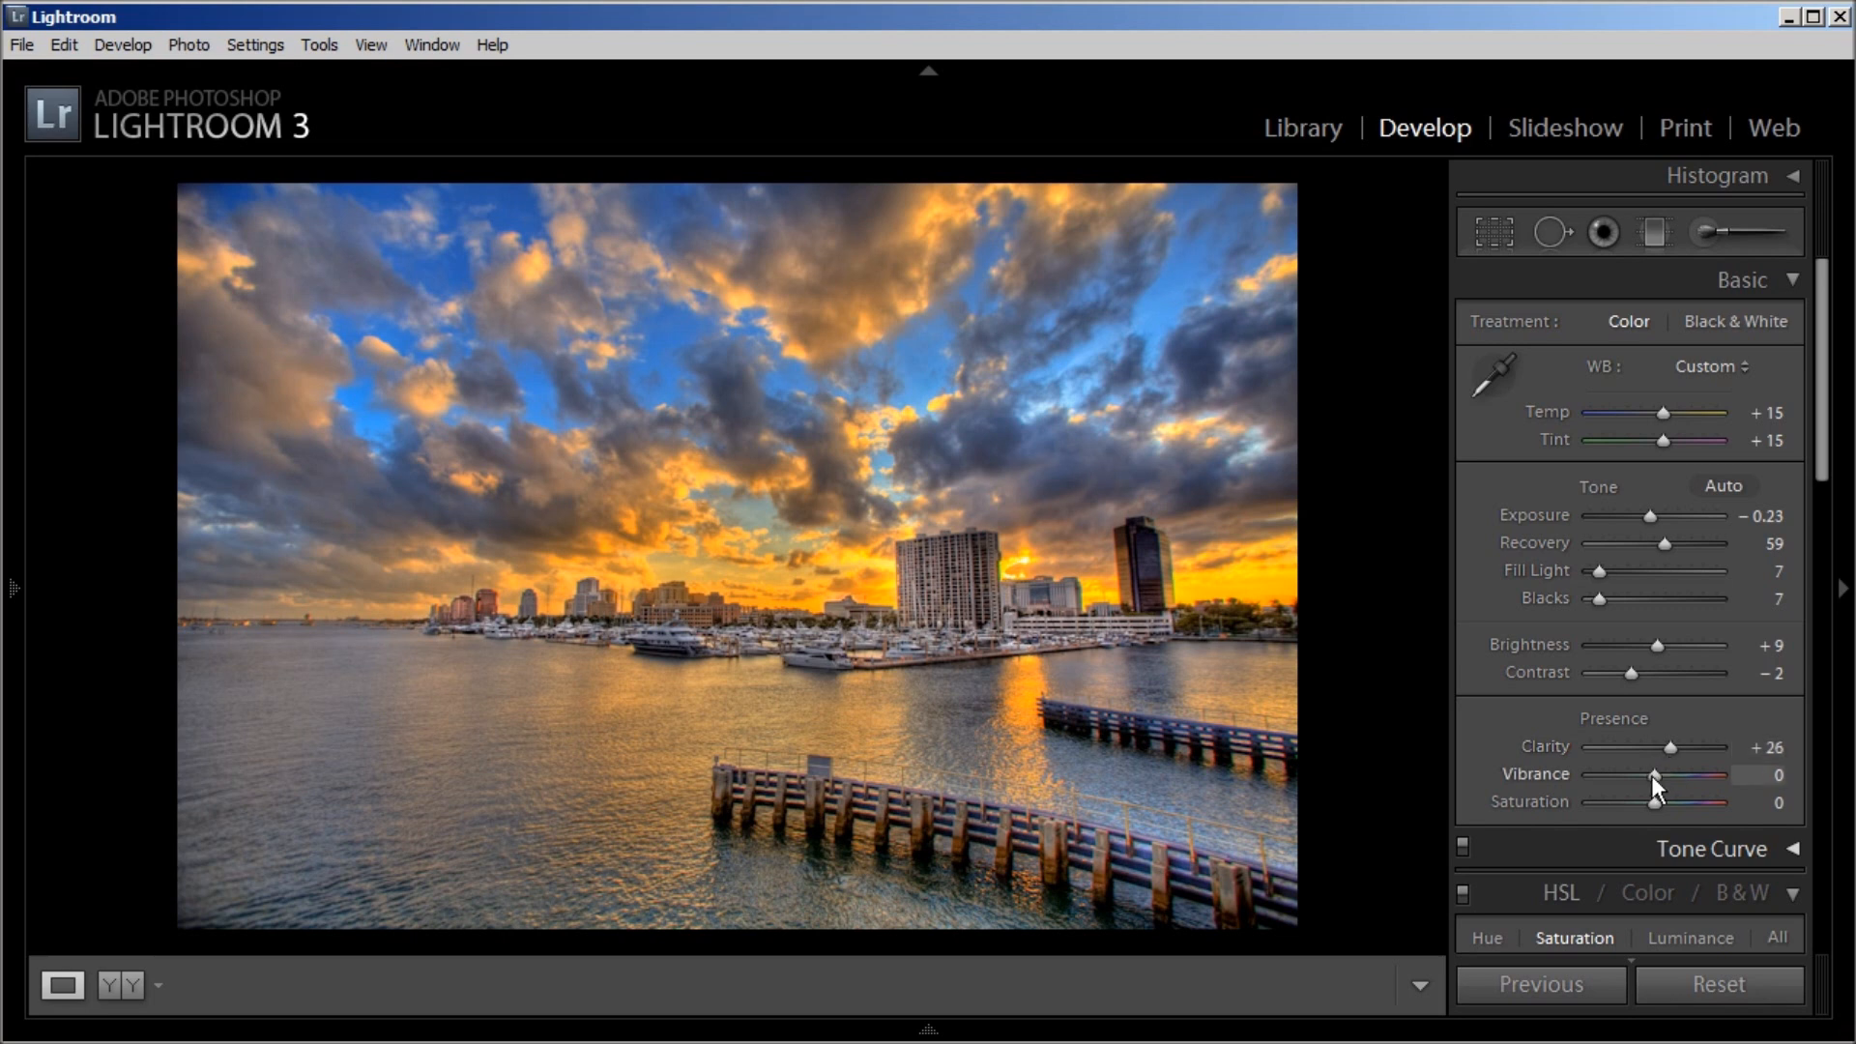
pyautogui.moveTo(1655, 779); pyautogui.dragTo(1665, 785)
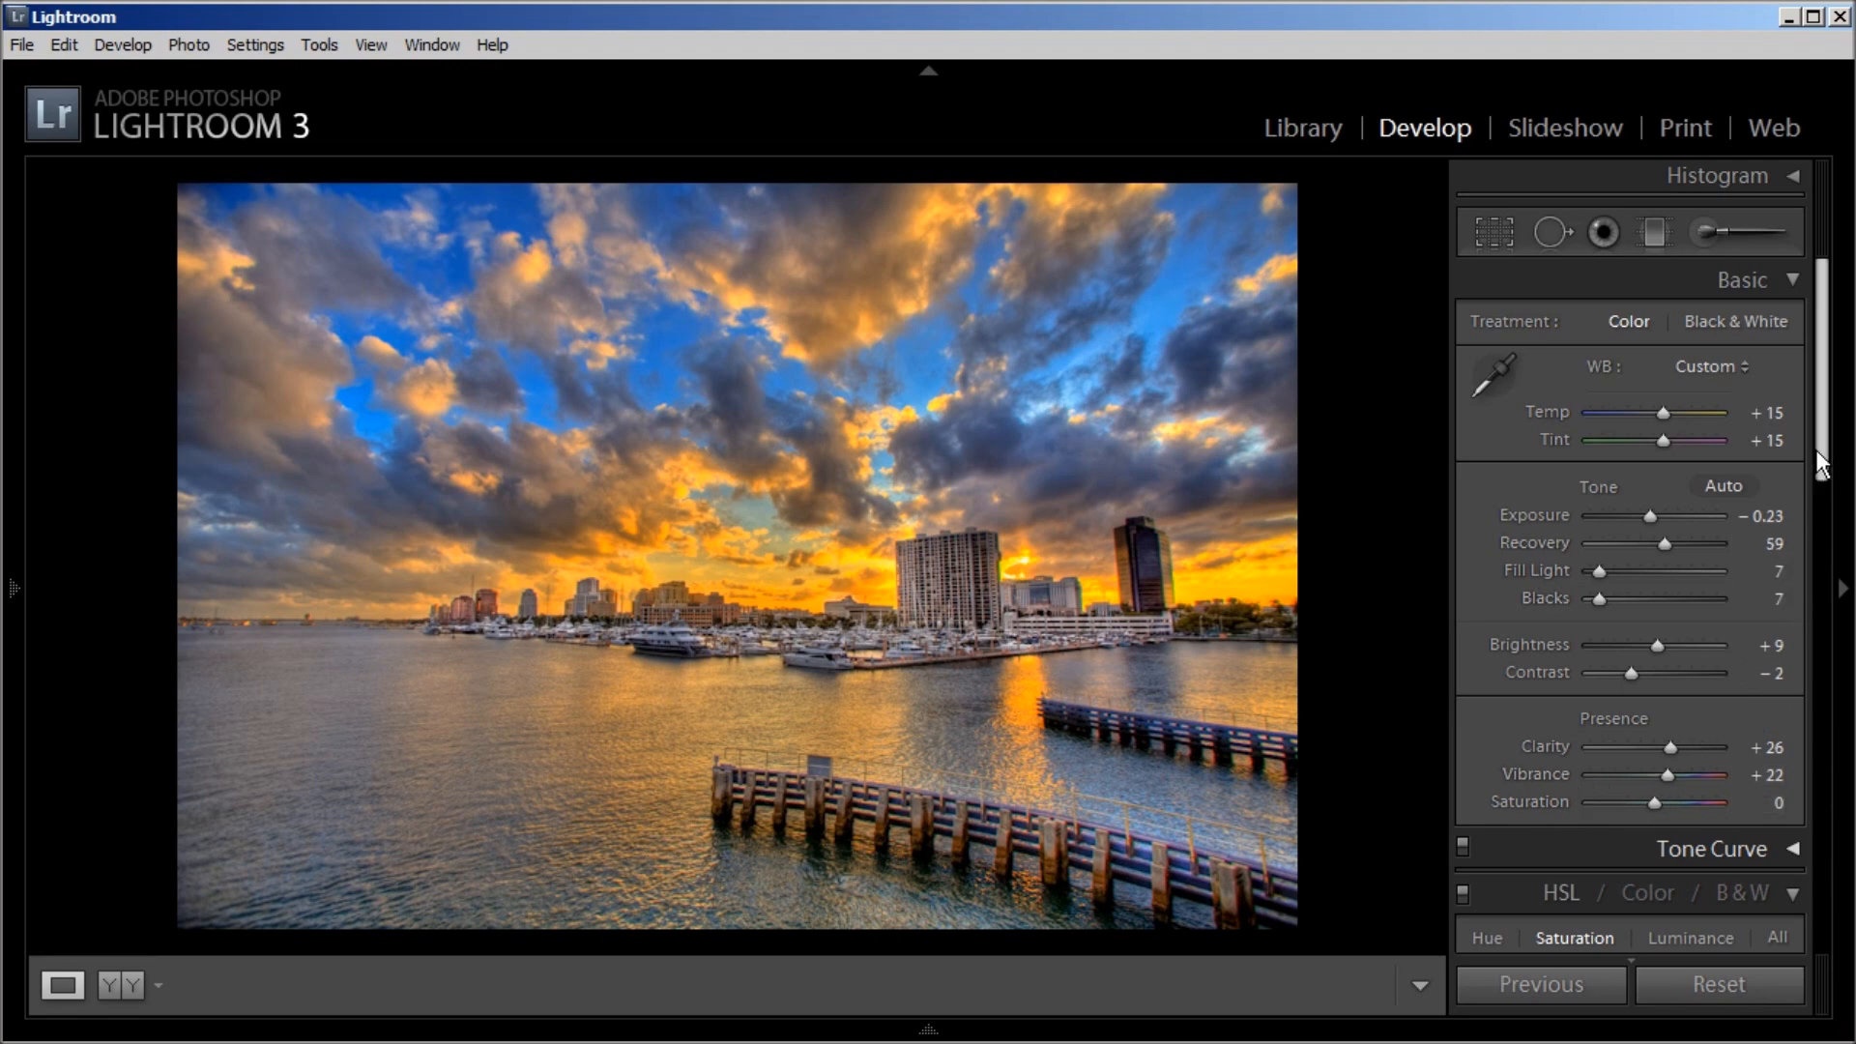
# Adjust the tone curve regions to Highlights -1, Lights -16, Darks -7 and Shadows +7.
pyautogui.moveTo(1819, 462); pyautogui.dragTo(1812, 495)
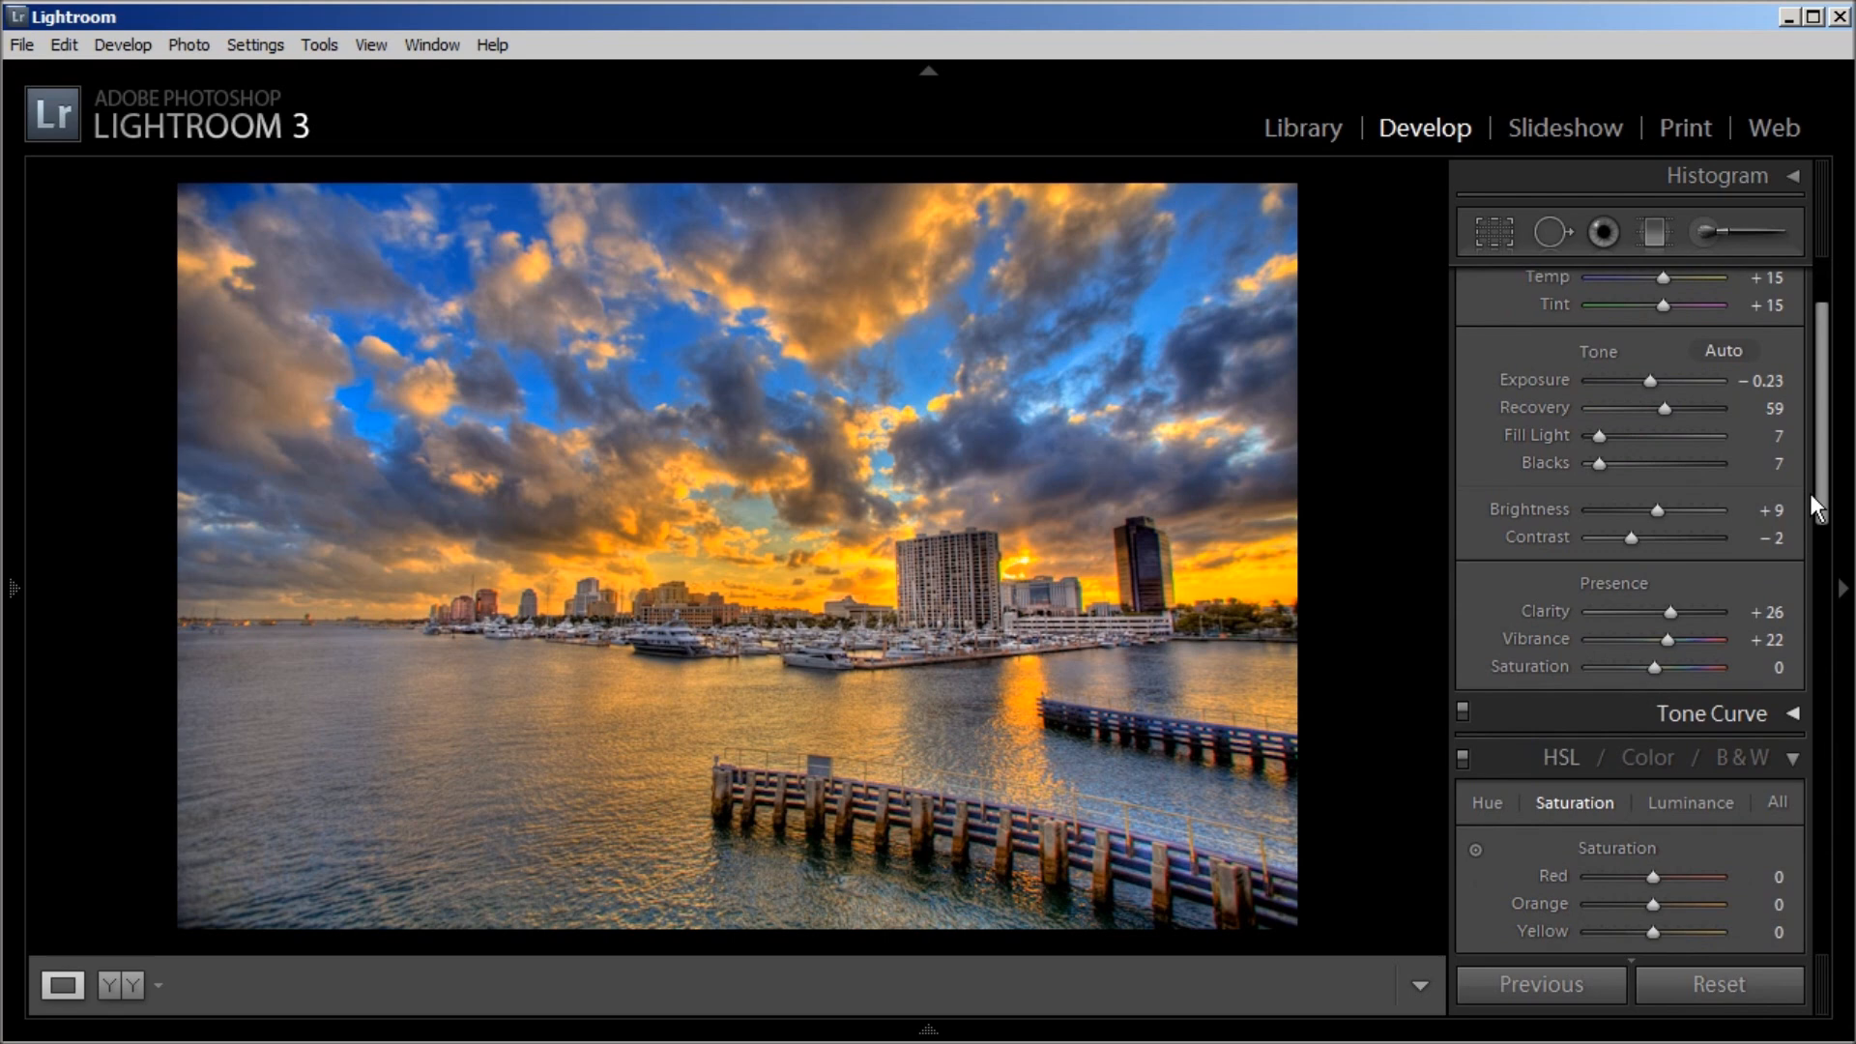
pyautogui.moveTo(1812, 508); pyautogui.dragTo(1818, 584)
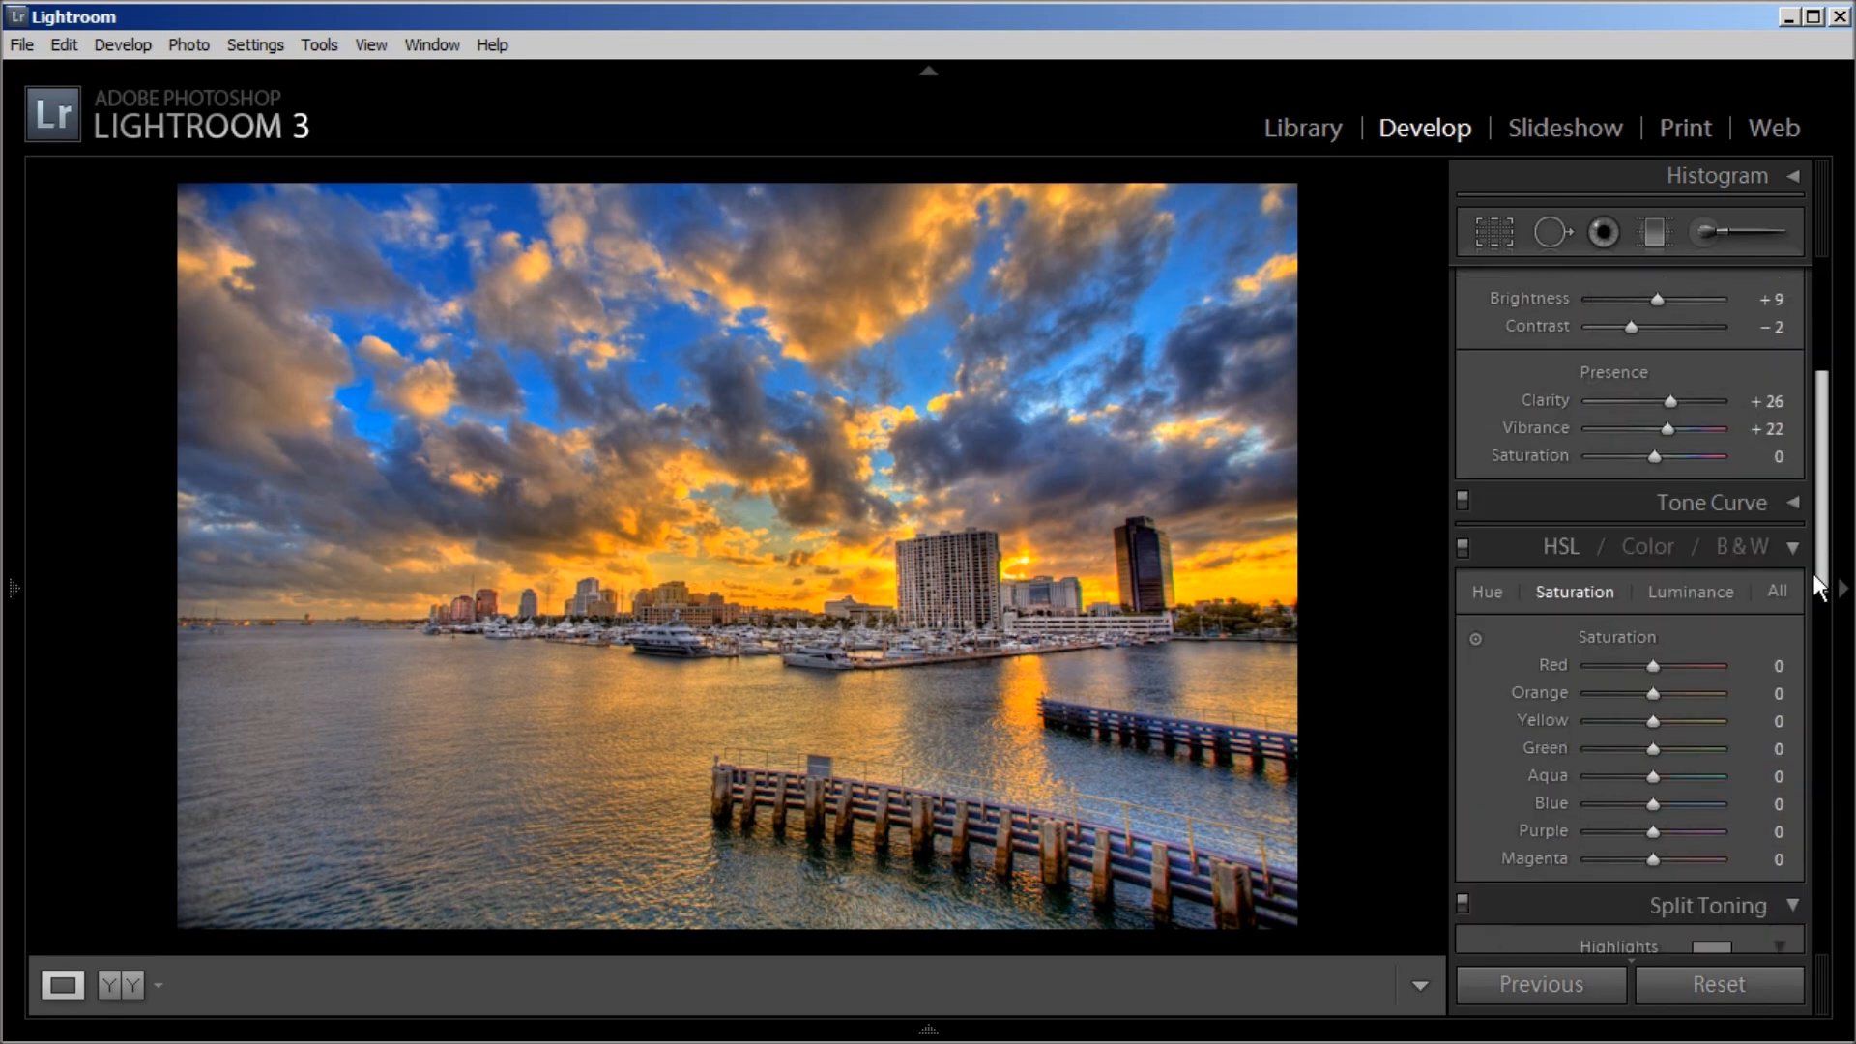
pyautogui.click(1794, 548)
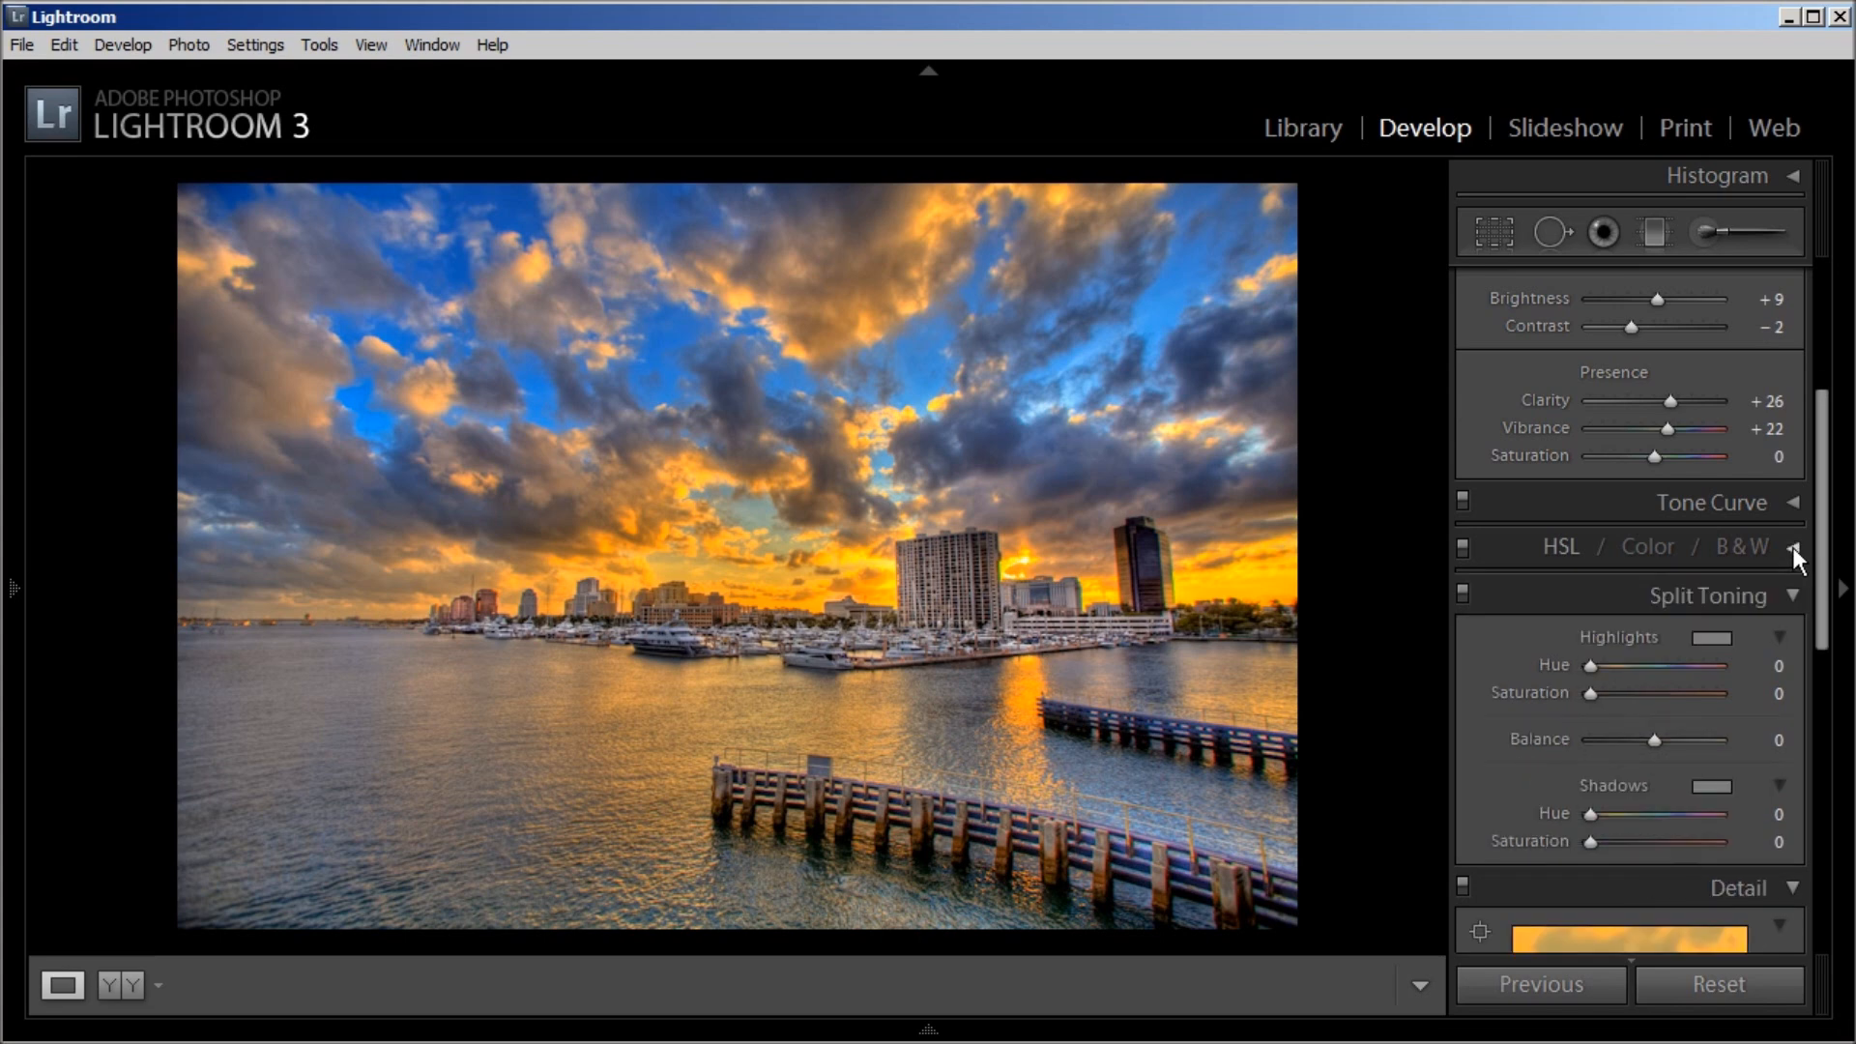
pyautogui.click(1794, 501)
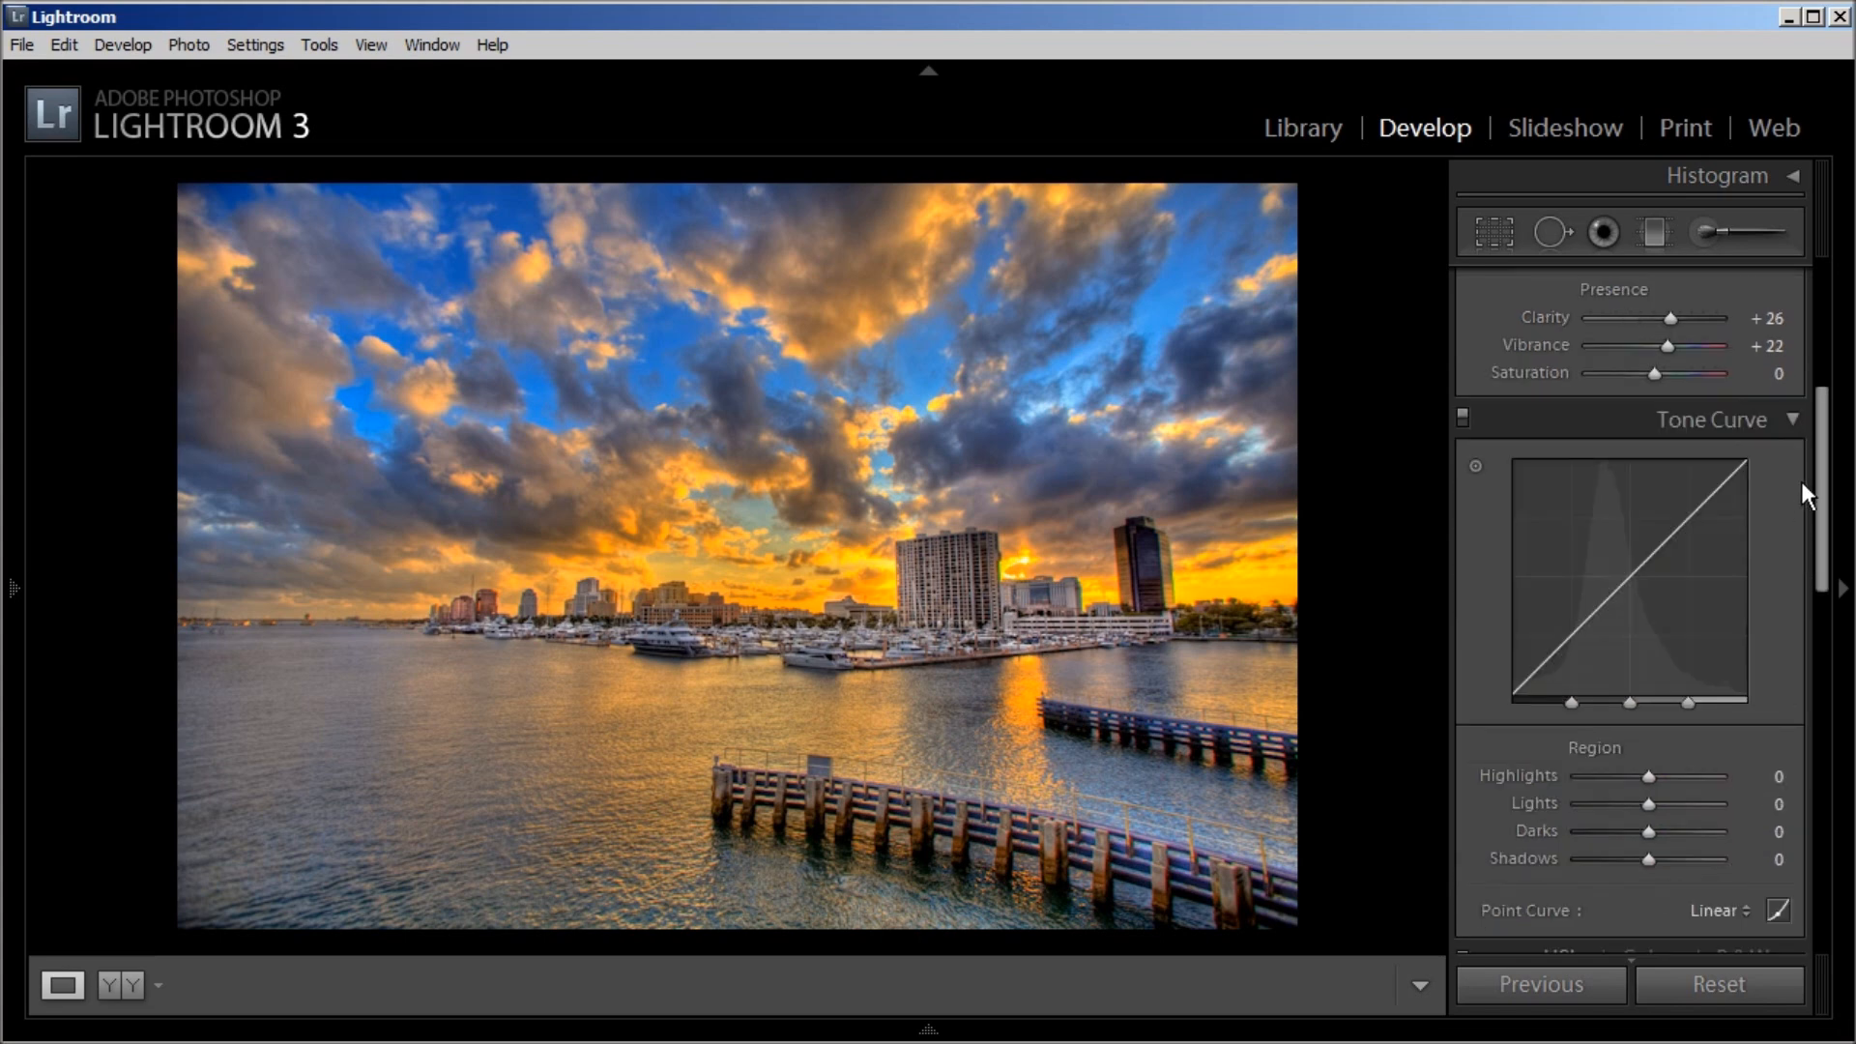
pyautogui.moveTo(1645, 777); pyautogui.dragTo(1642, 835)
pyautogui.moveTo(1661, 837); pyautogui.dragTo(1641, 841)
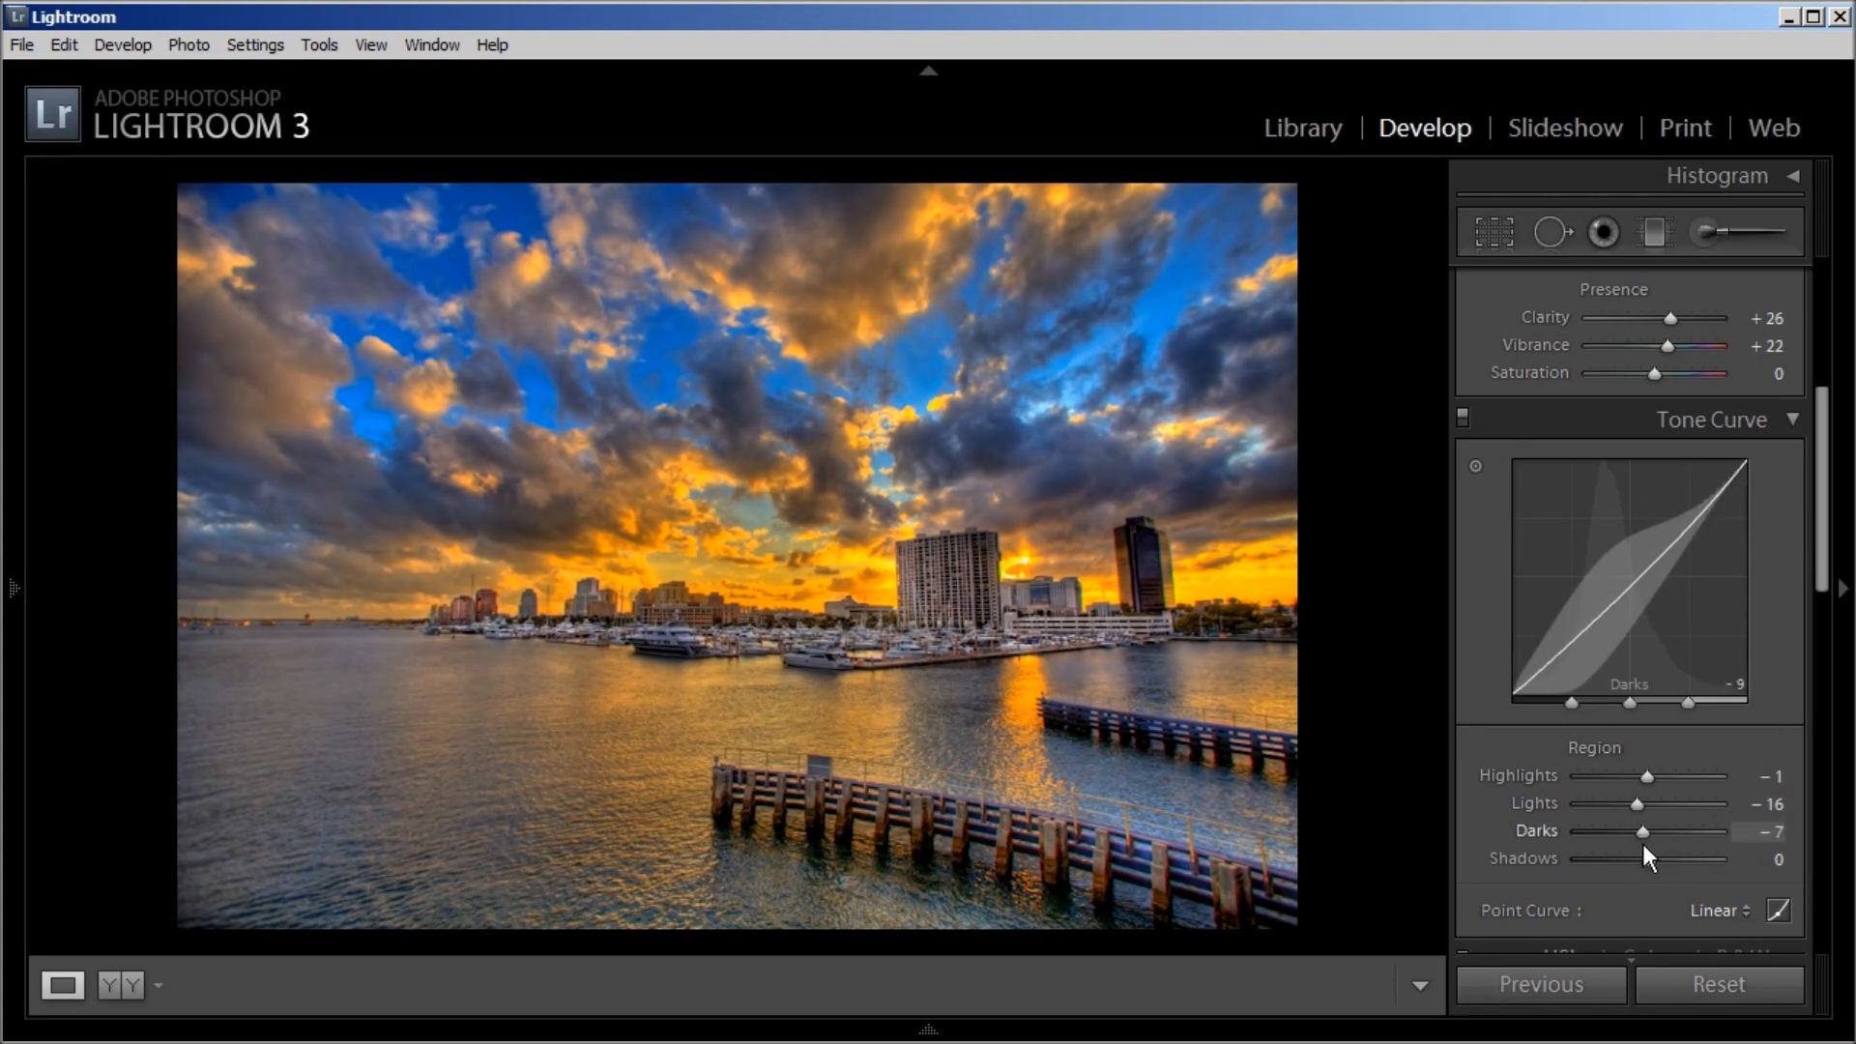
pyautogui.moveTo(1641, 845)
pyautogui.mouseDown()
pyautogui.moveTo(1636, 860)
pyautogui.moveTo(1671, 869)
pyautogui.moveTo(1645, 868)
pyautogui.mouseUp()
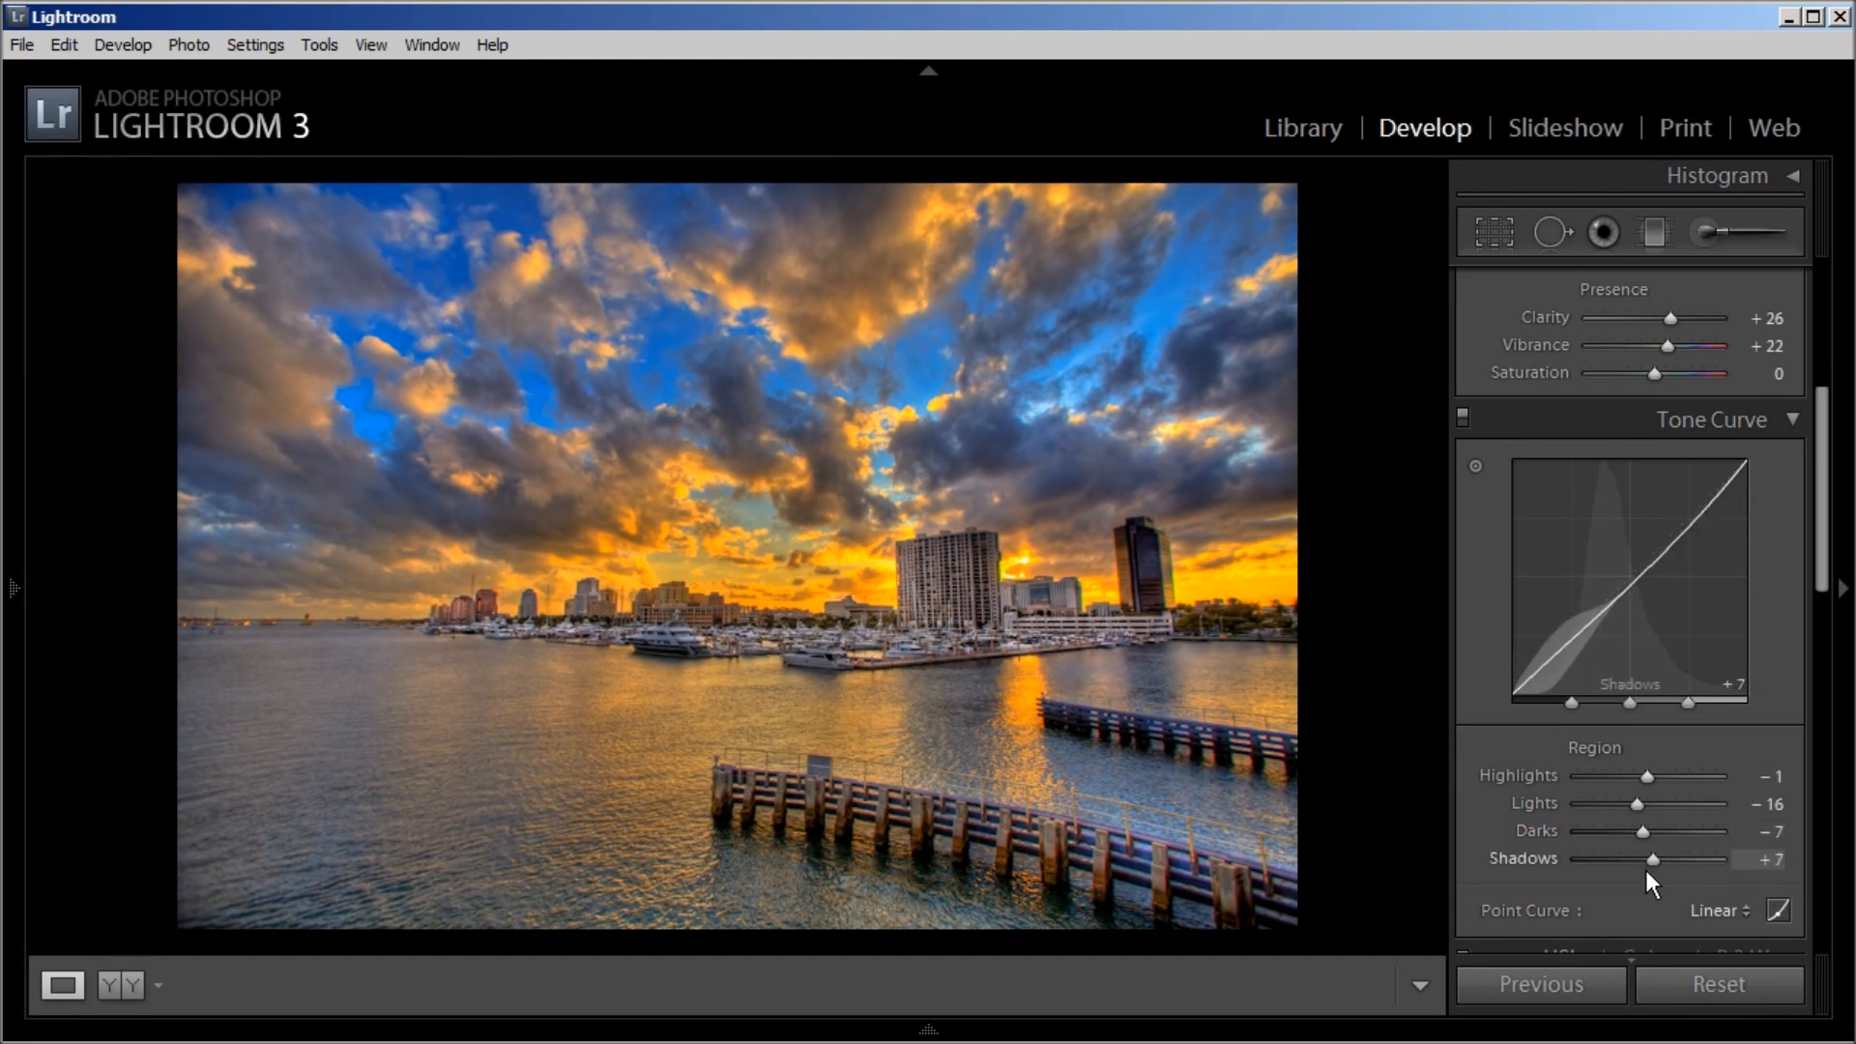
pyautogui.click(1787, 419)
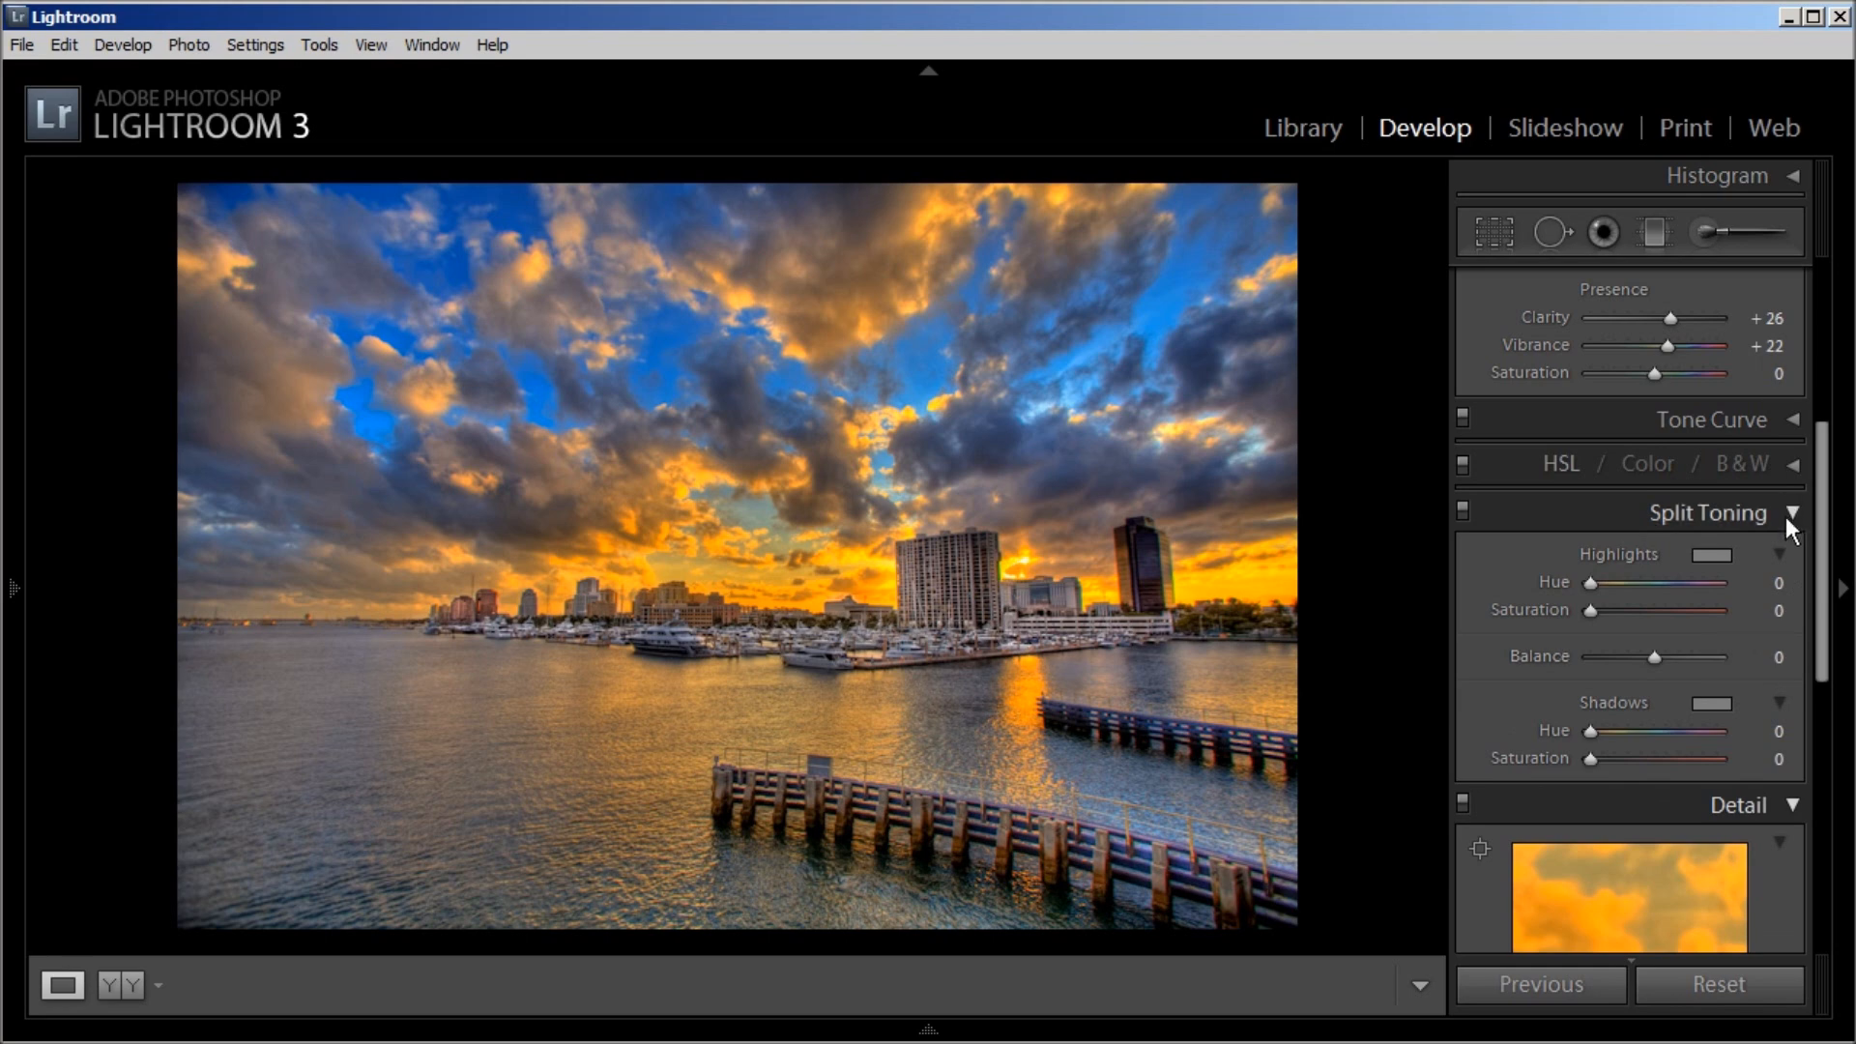
# Apply the gold preset swatch, hue 52, to the split toning highlights and compare the photo with the effect off and on.
pyautogui.click(1710, 555)
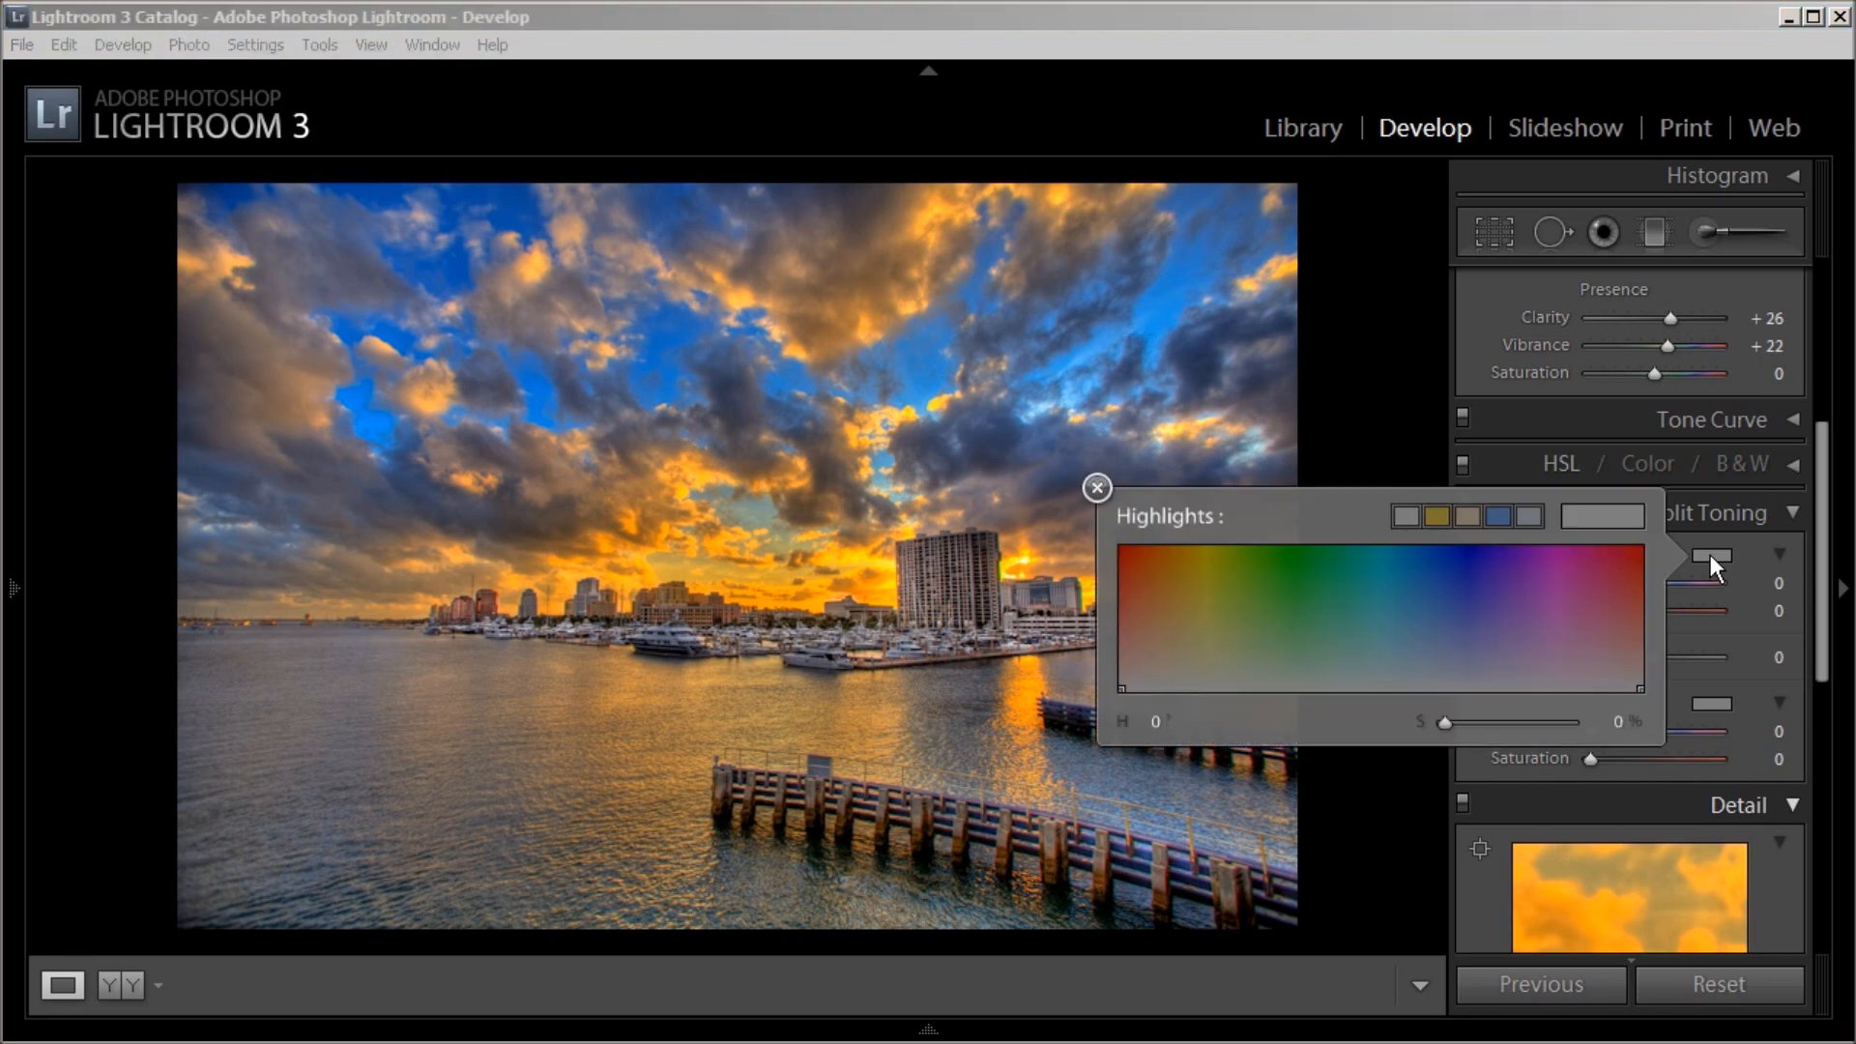
pyautogui.click(1437, 515)
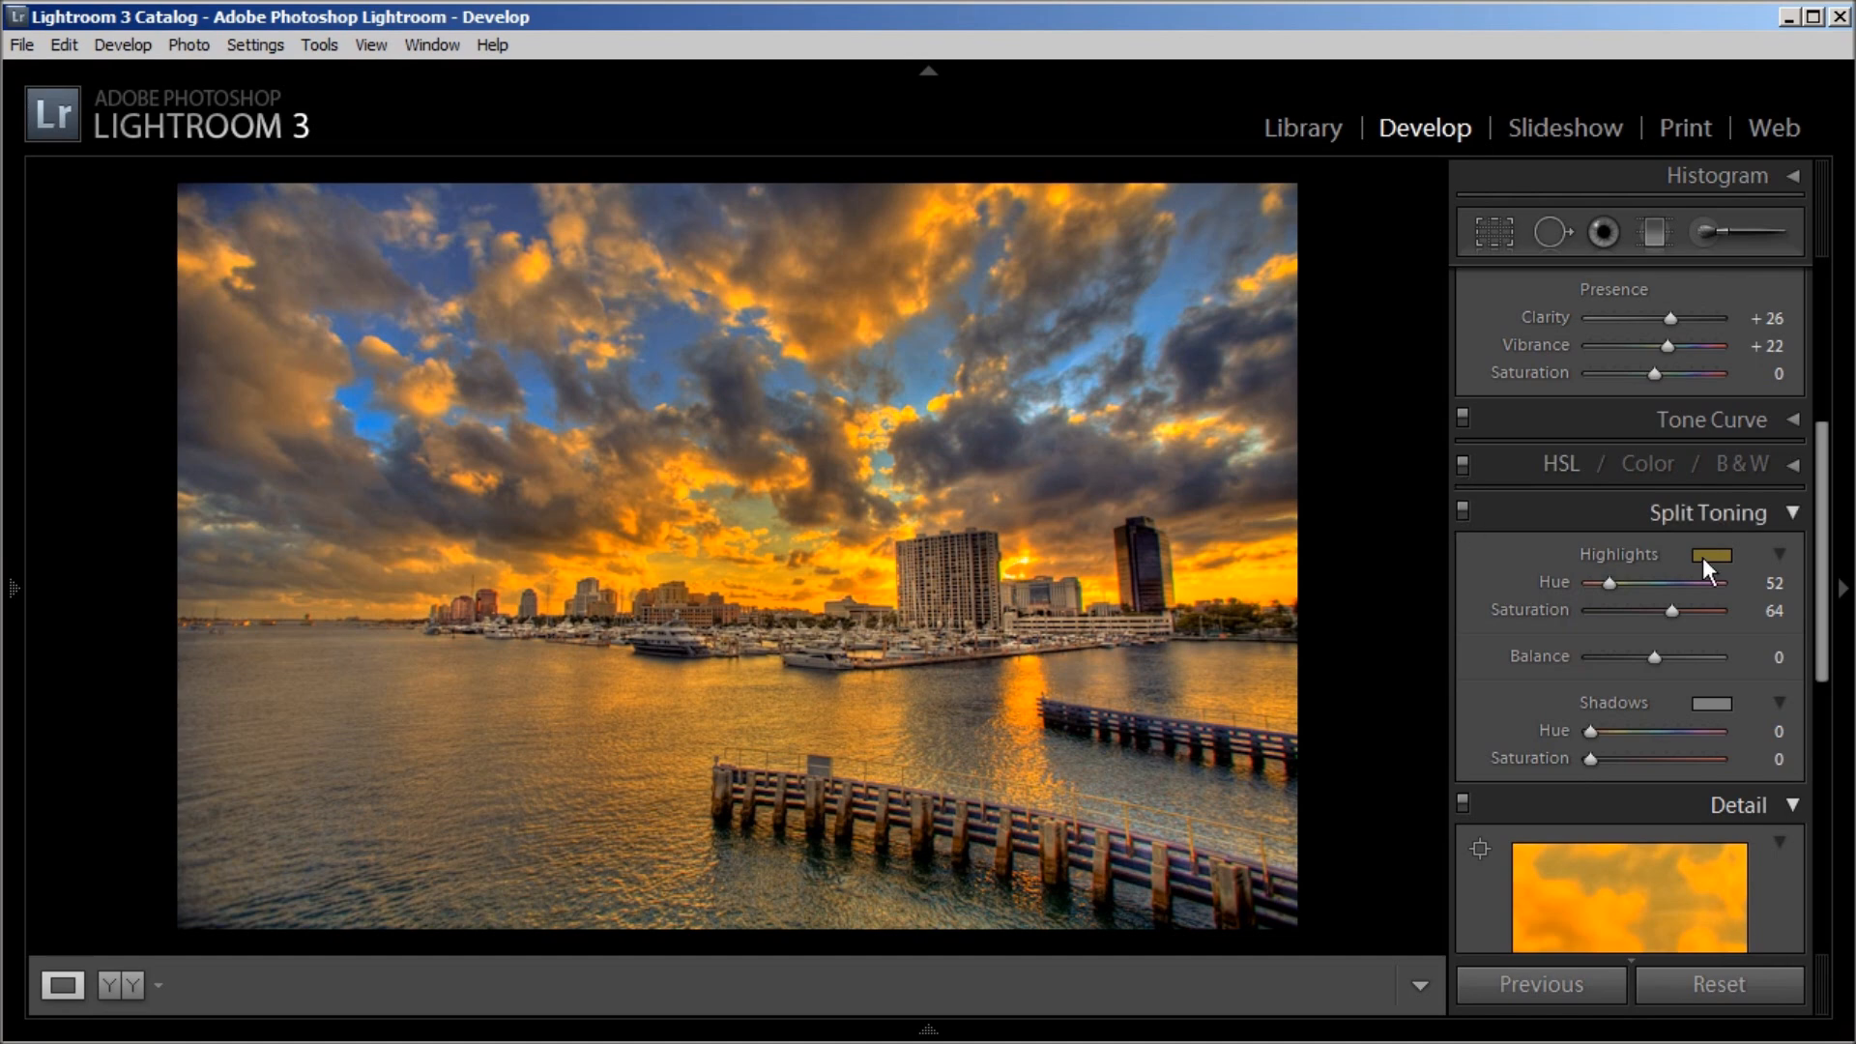
pyautogui.click(1462, 510)
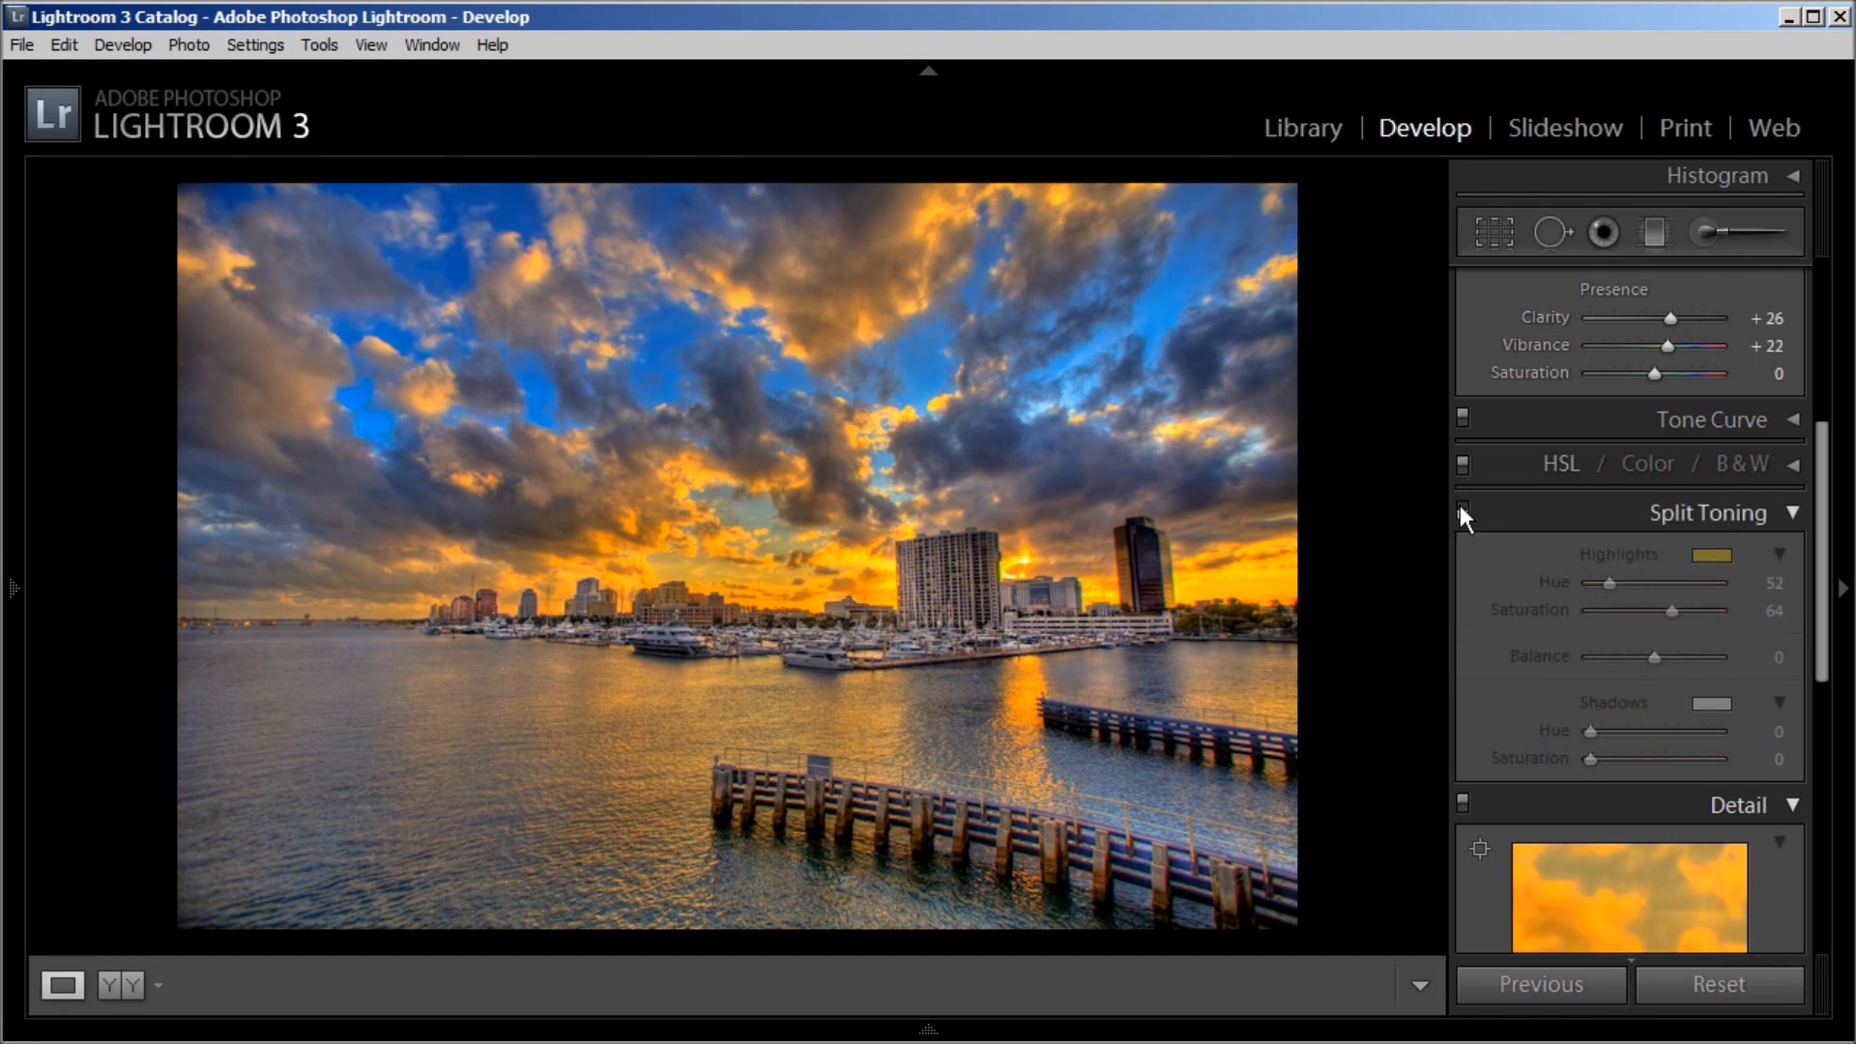
pyautogui.click(1462, 510)
pyautogui.click(1462, 510)
pyautogui.click(1461, 509)
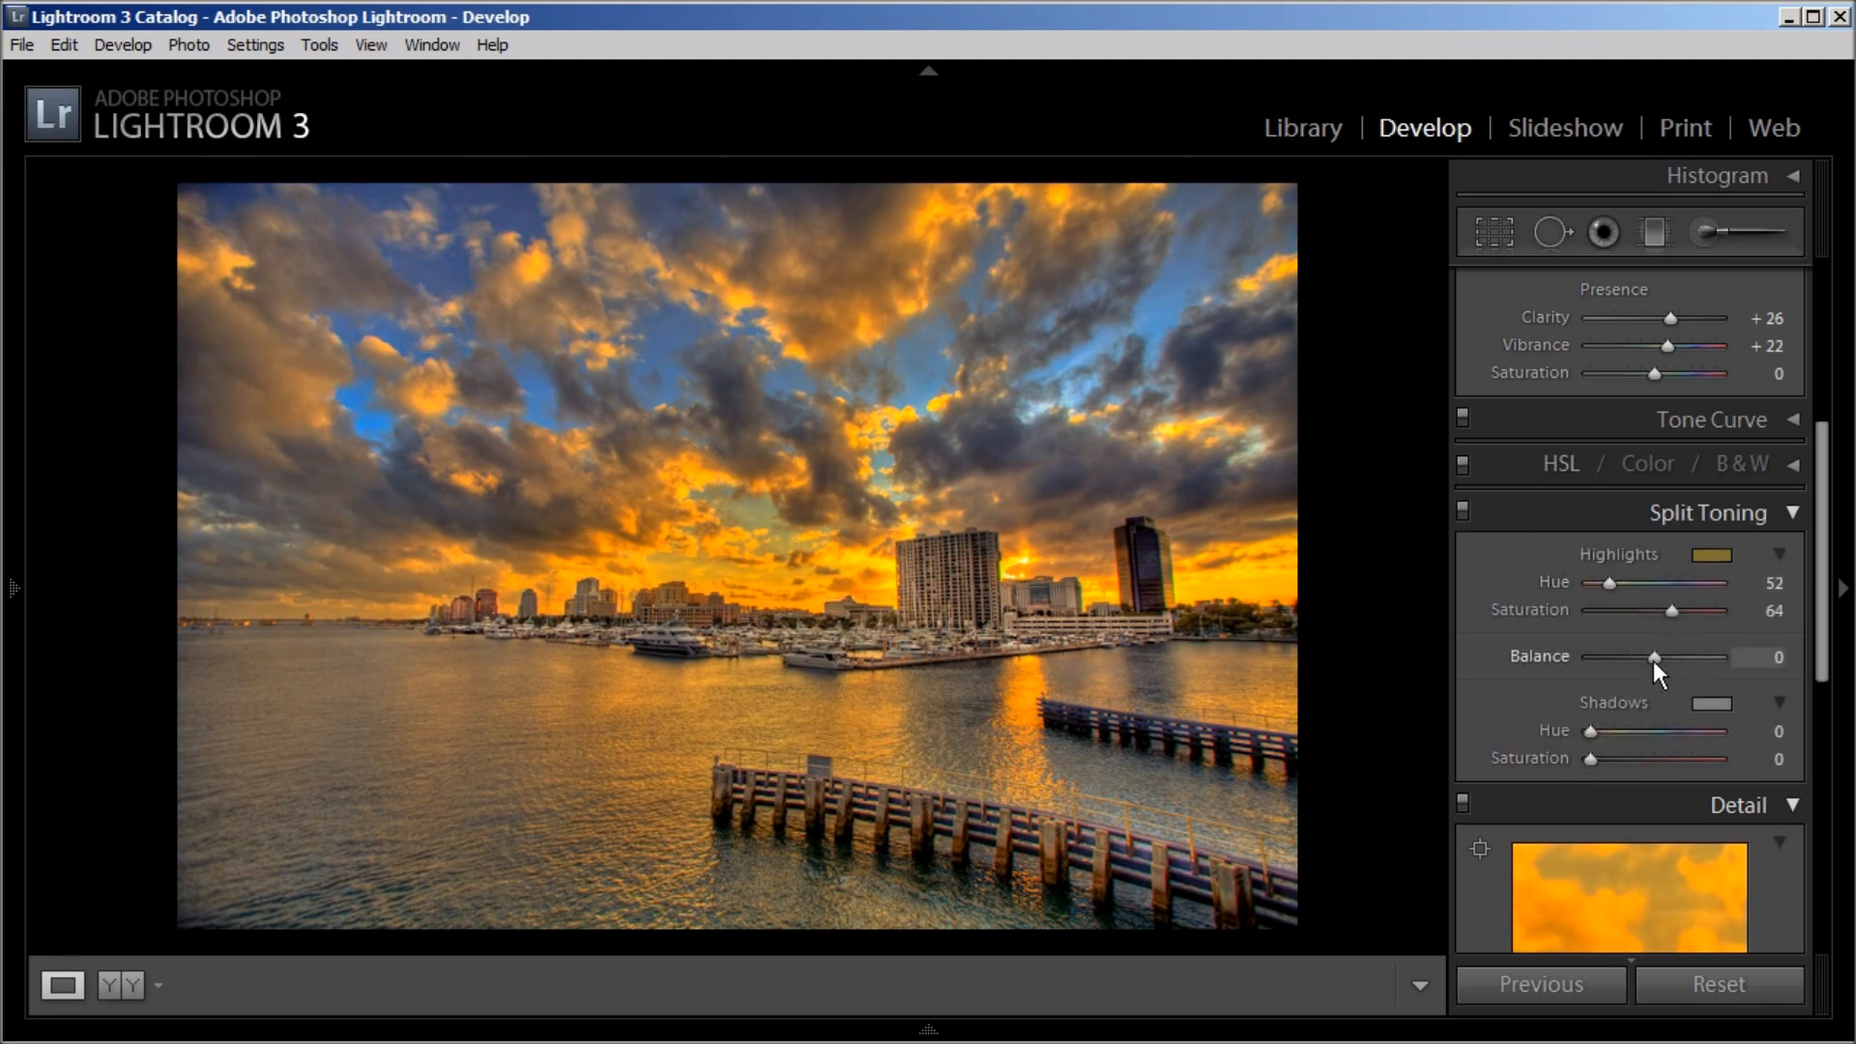
# Reduce the split toning highlights' saturation to 10.
pyautogui.moveTo(1671, 611); pyautogui.dragTo(1593, 613)
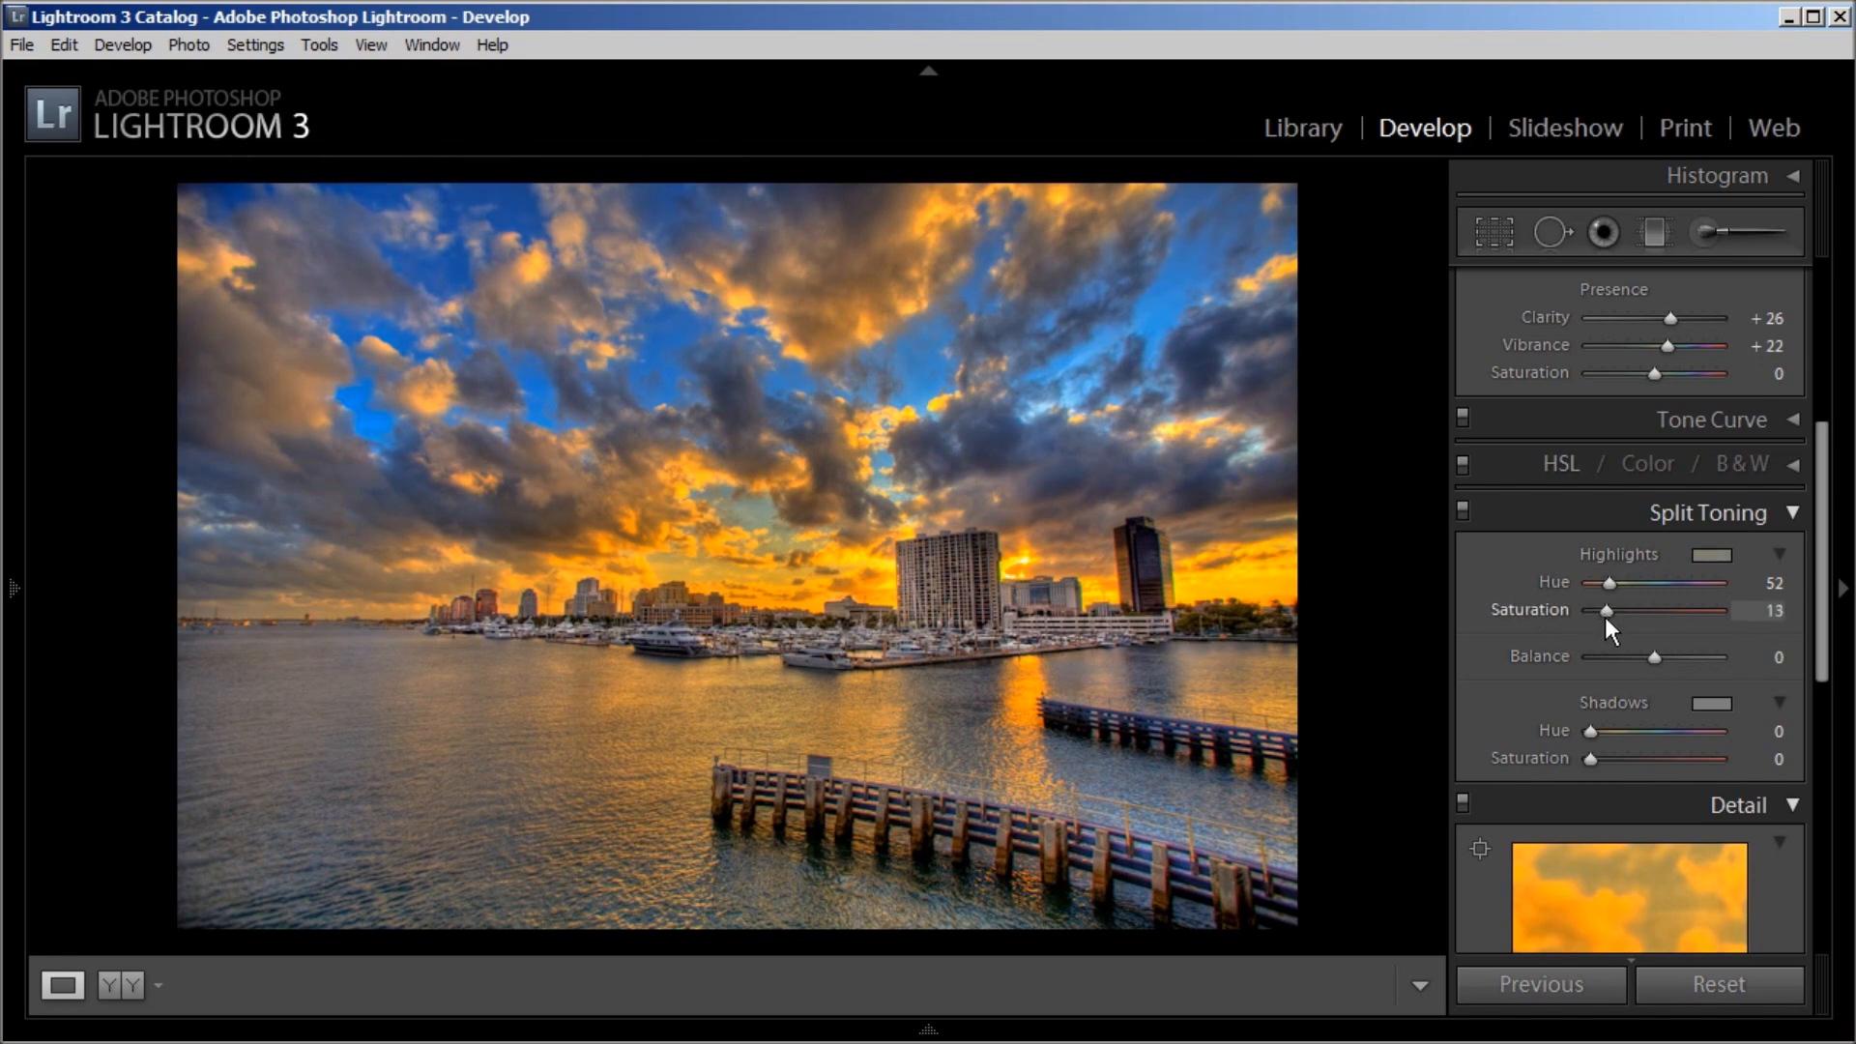
pyautogui.moveTo(1605, 619); pyautogui.dragTo(1603, 619)
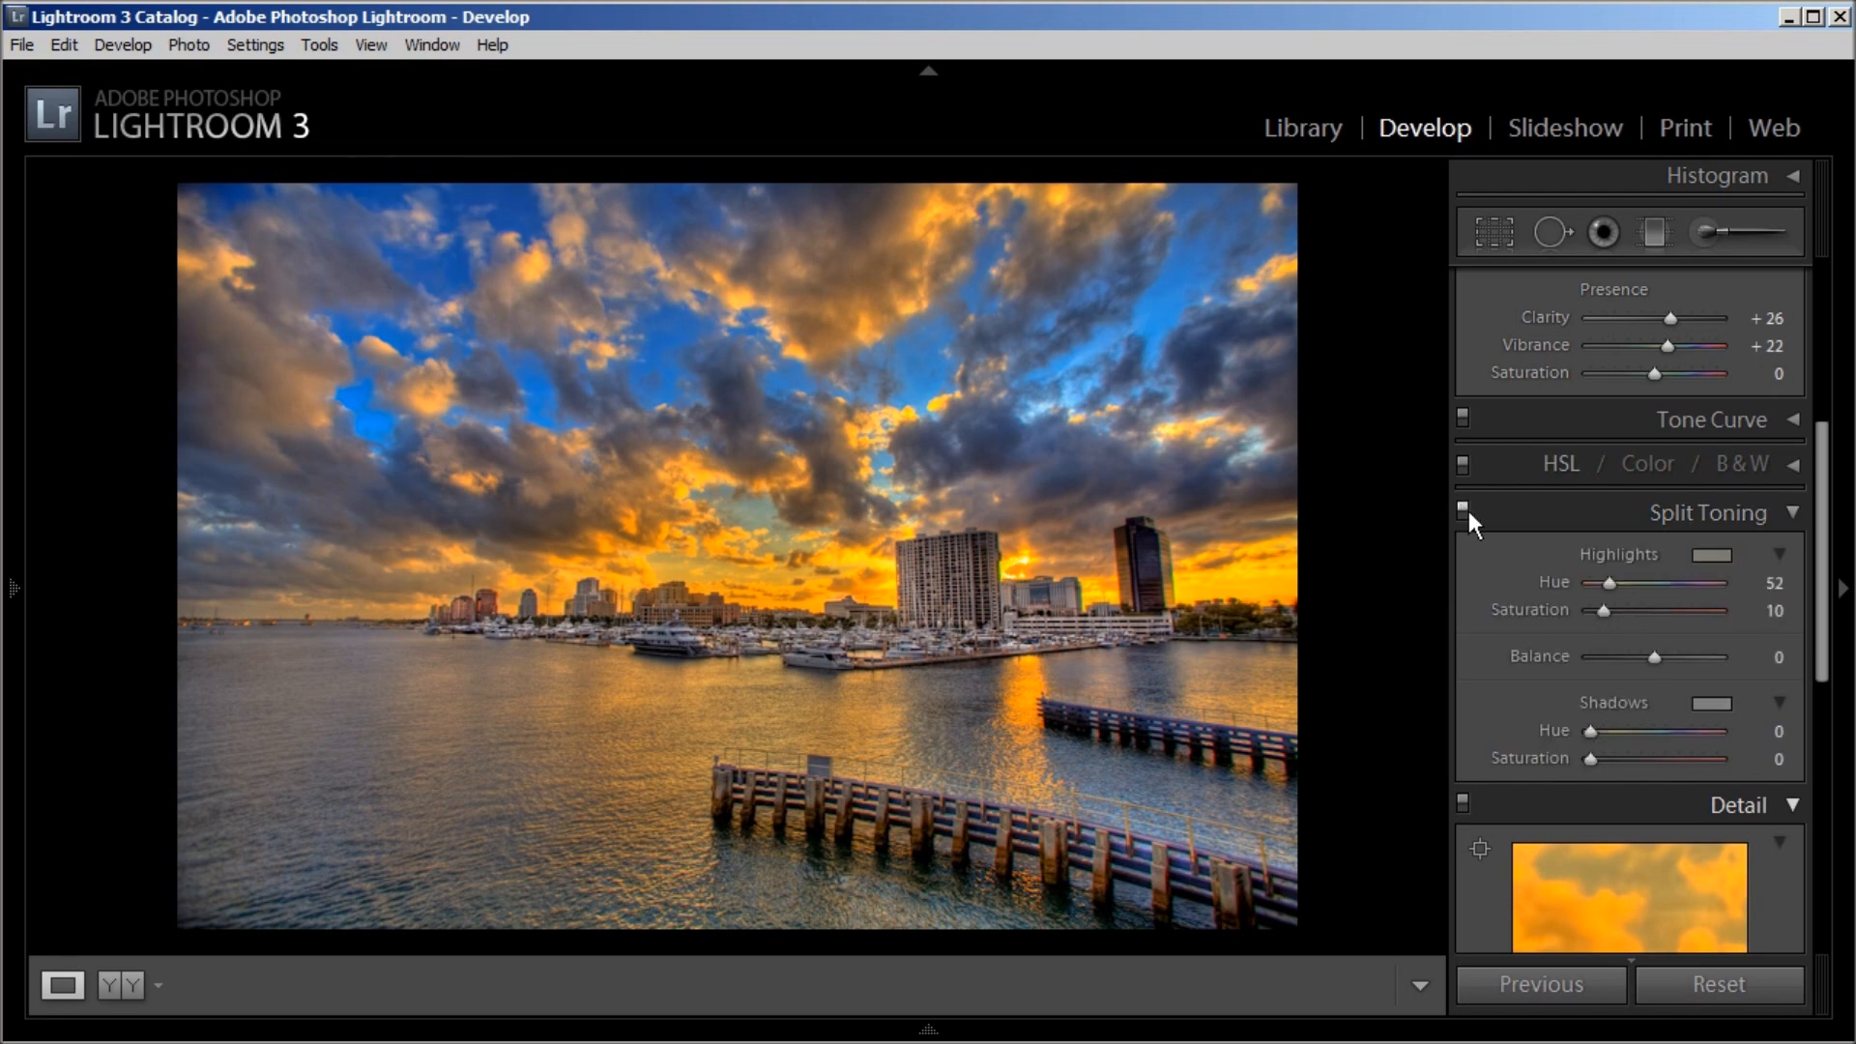
pyautogui.click(1793, 513)
# Sharpen the photo with Amount 64, Radius 1.2, Detail 23 and Masking 1, checking the marina buildings in the detail preview.
pyautogui.moveTo(1650, 705); pyautogui.dragTo(1724, 745)
pyautogui.moveTo(1821, 689); pyautogui.dragTo(1808, 804)
pyautogui.scroll(1, 1807, 804)
pyautogui.moveTo(1615, 455); pyautogui.dragTo(1624, 578)
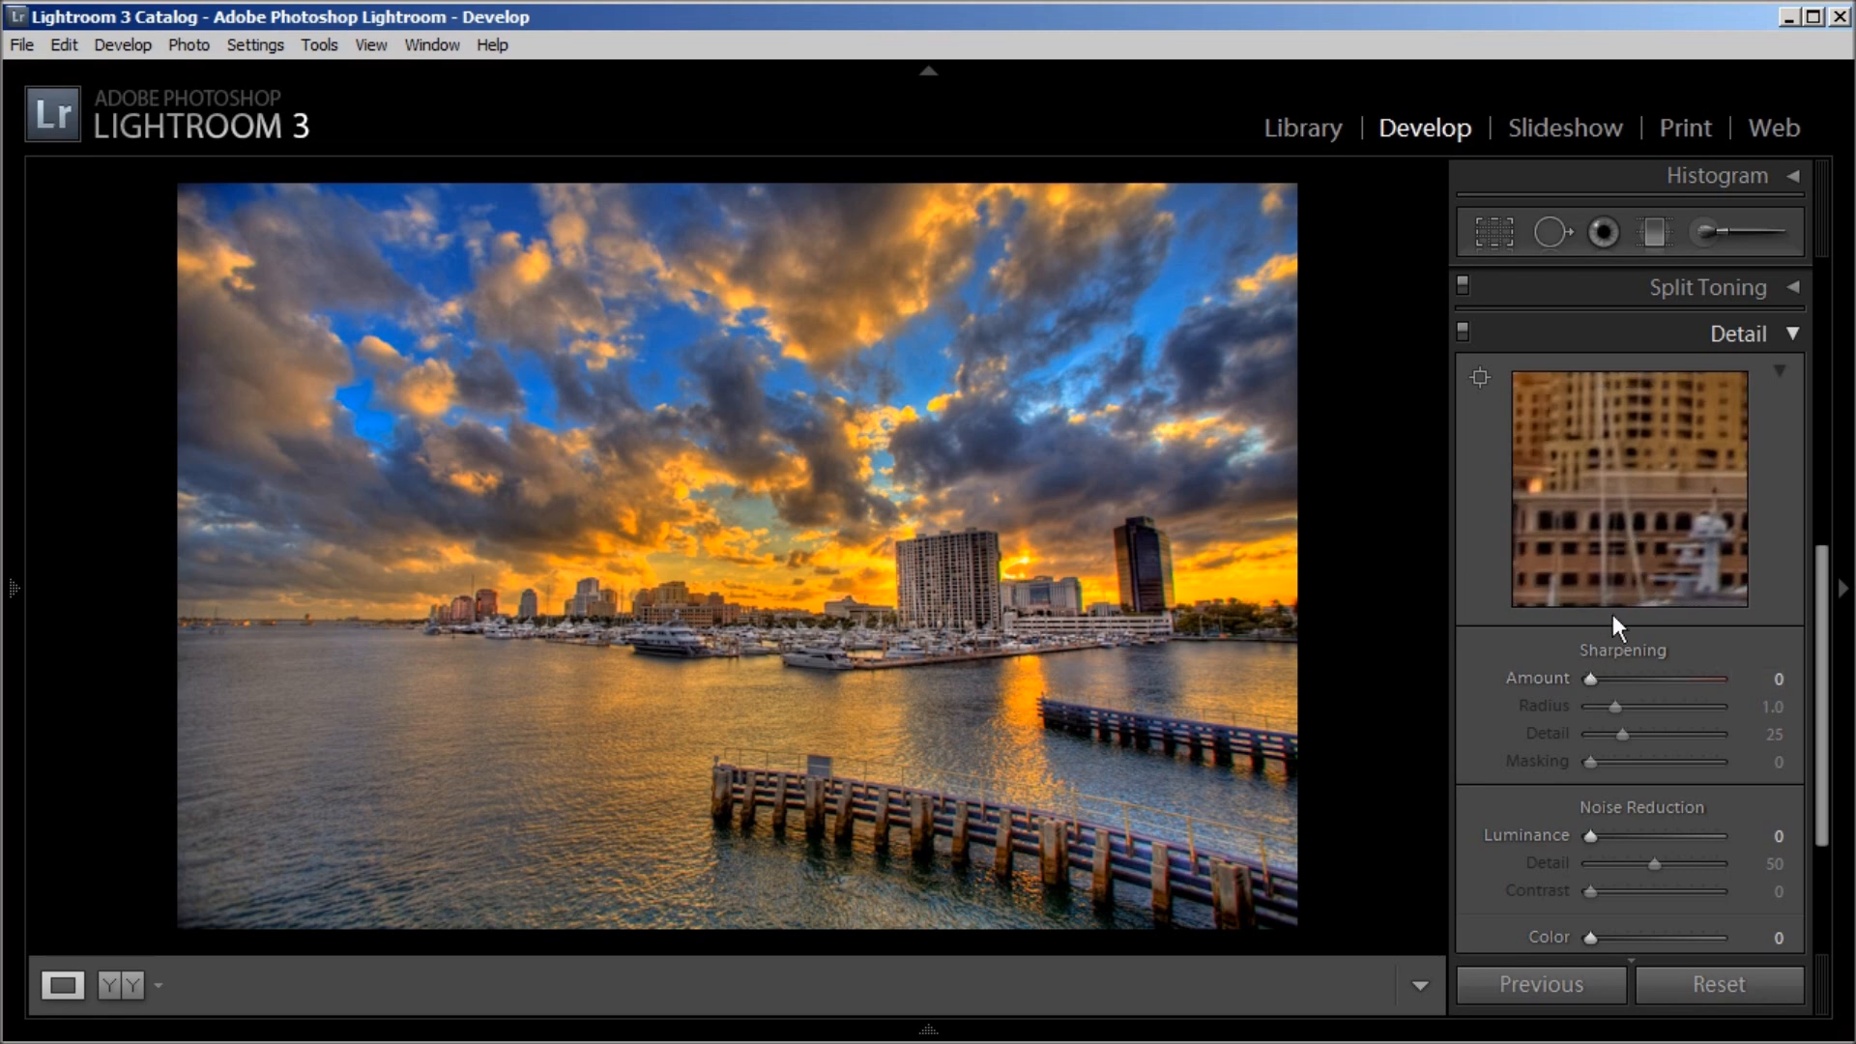
pyautogui.moveTo(1591, 679); pyautogui.dragTo(1643, 681)
pyautogui.moveTo(1683, 580); pyautogui.dragTo(1608, 551)
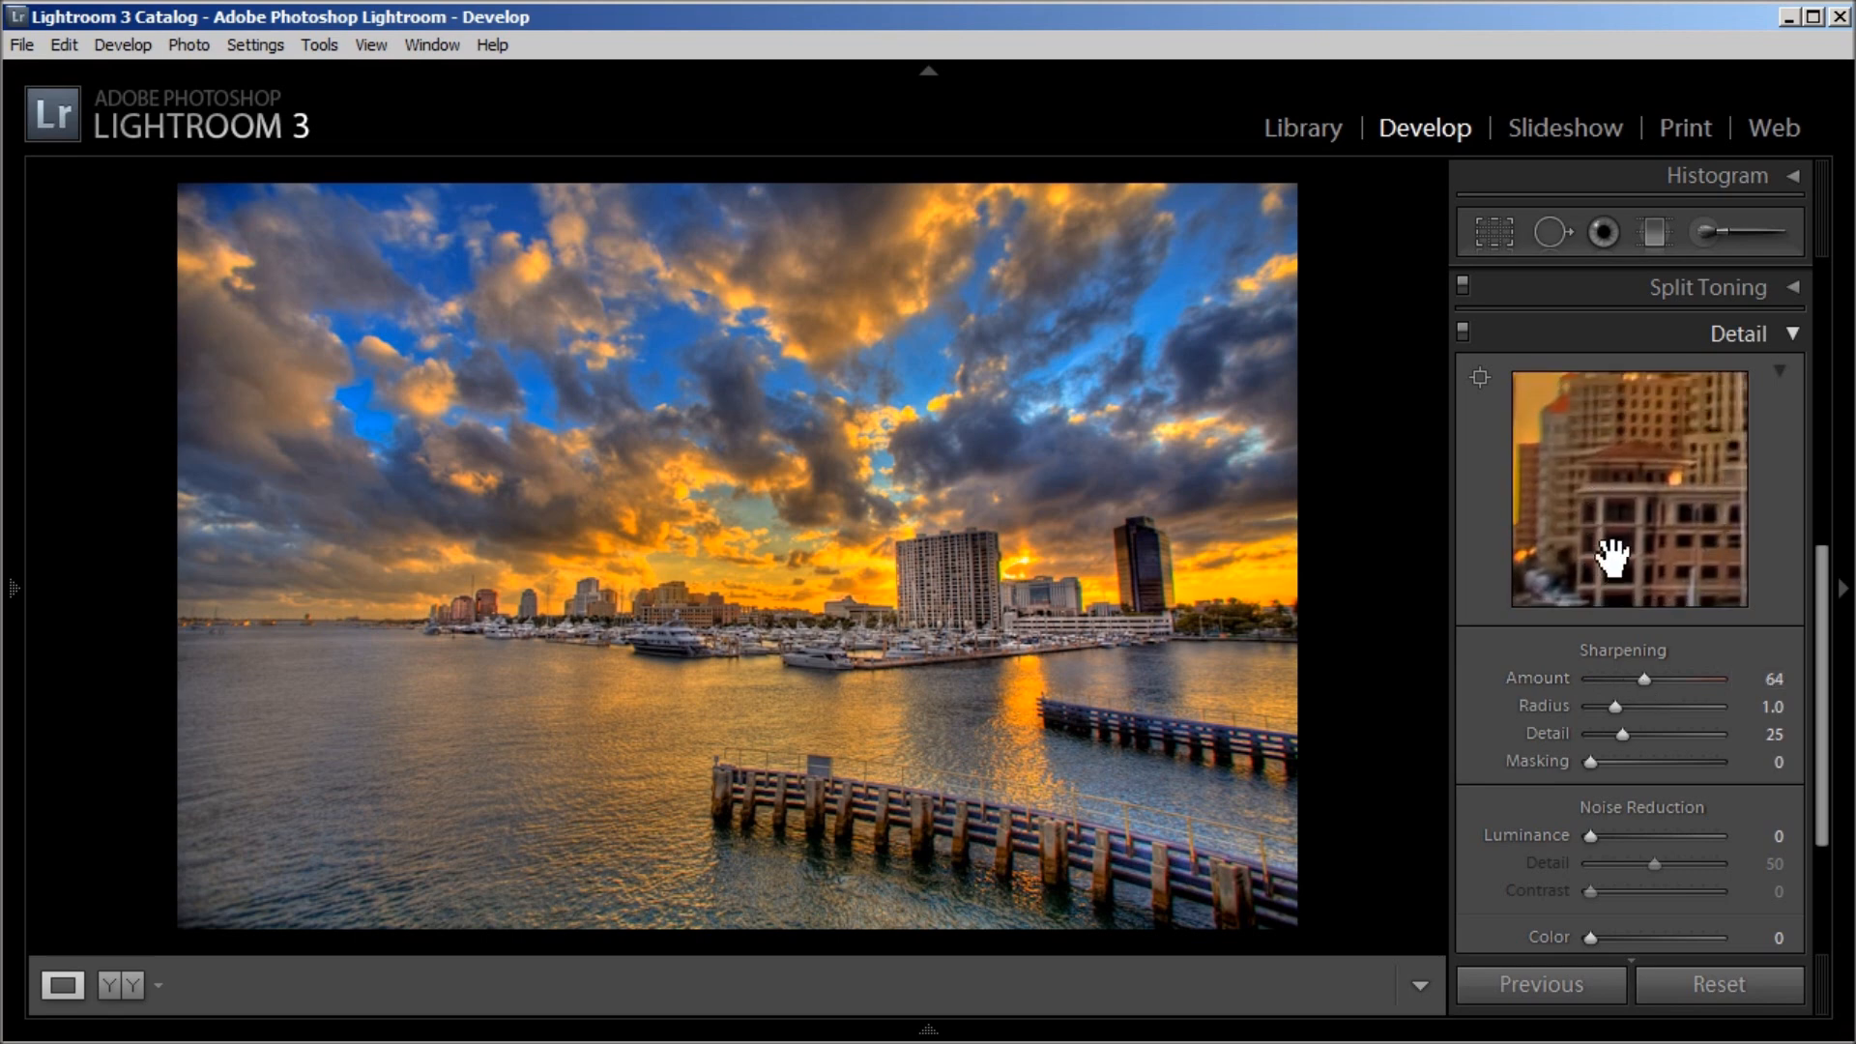
pyautogui.moveTo(1614, 710); pyautogui.dragTo(1591, 766)
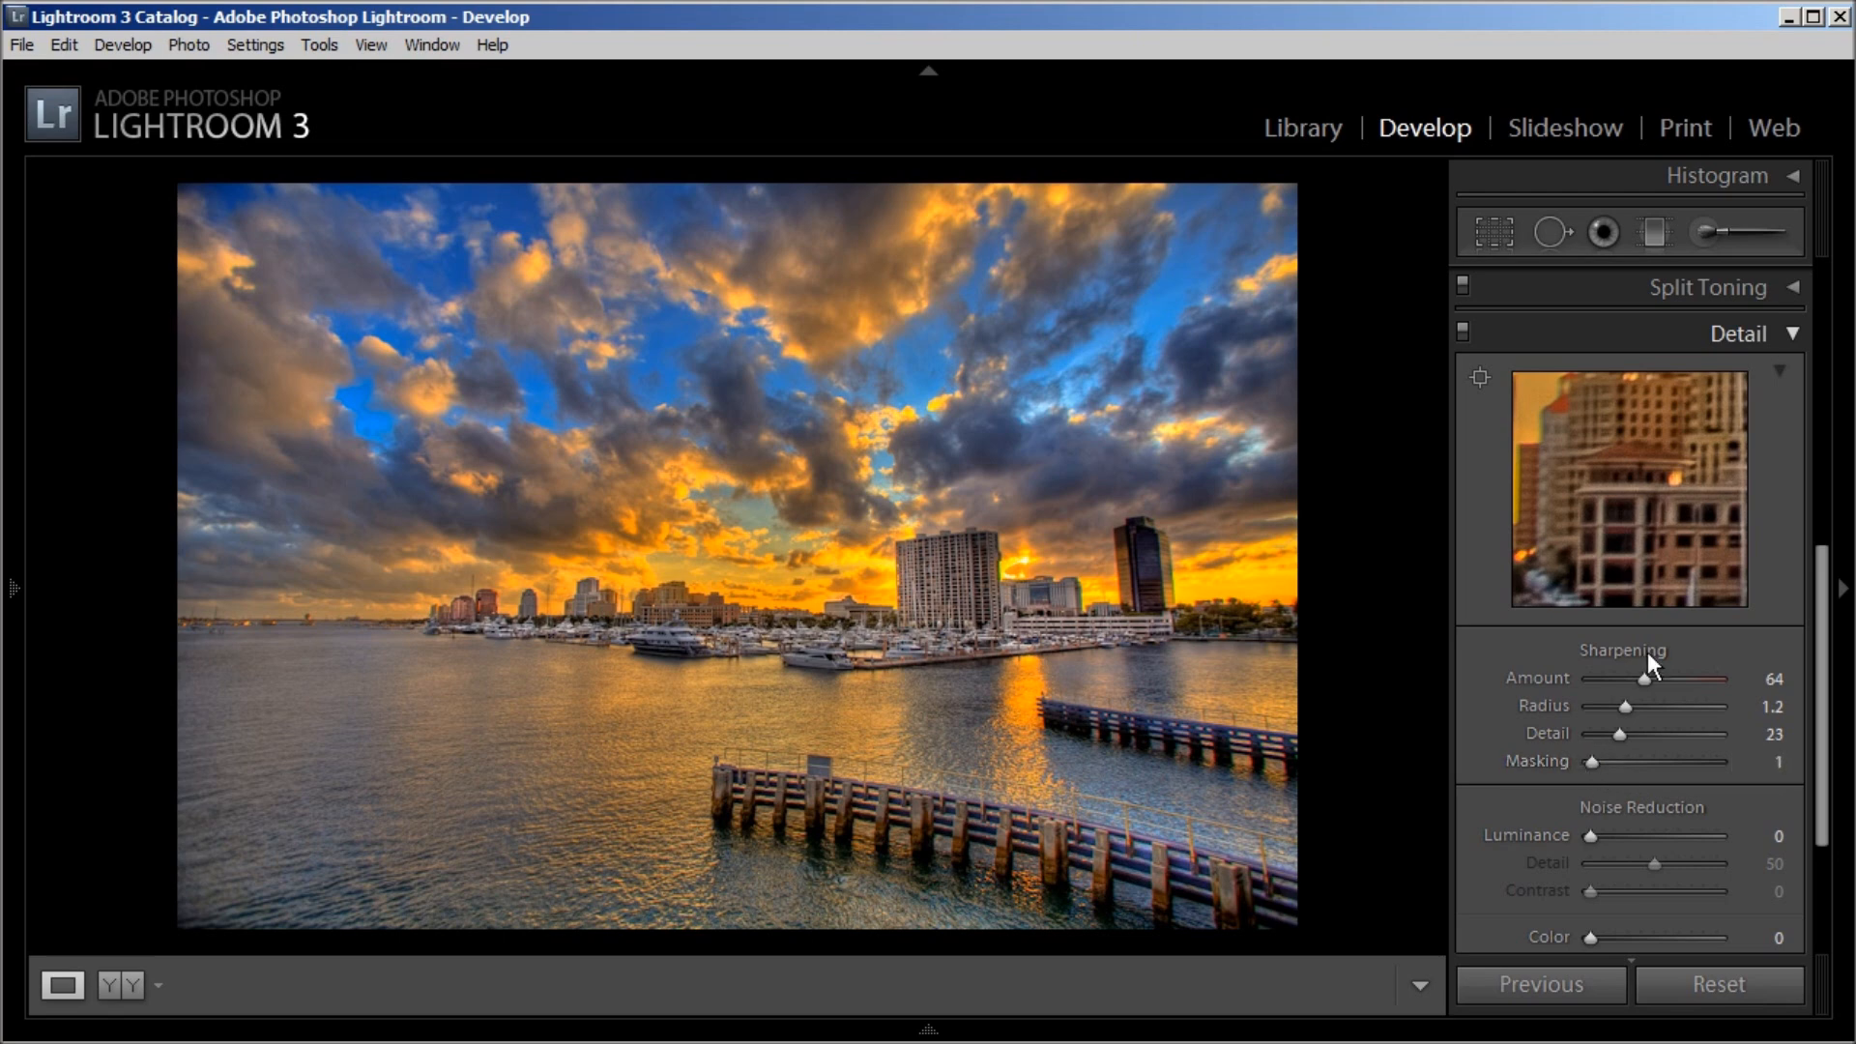
pyautogui.moveTo(1699, 558); pyautogui.dragTo(1720, 462)
pyautogui.click(1792, 337)
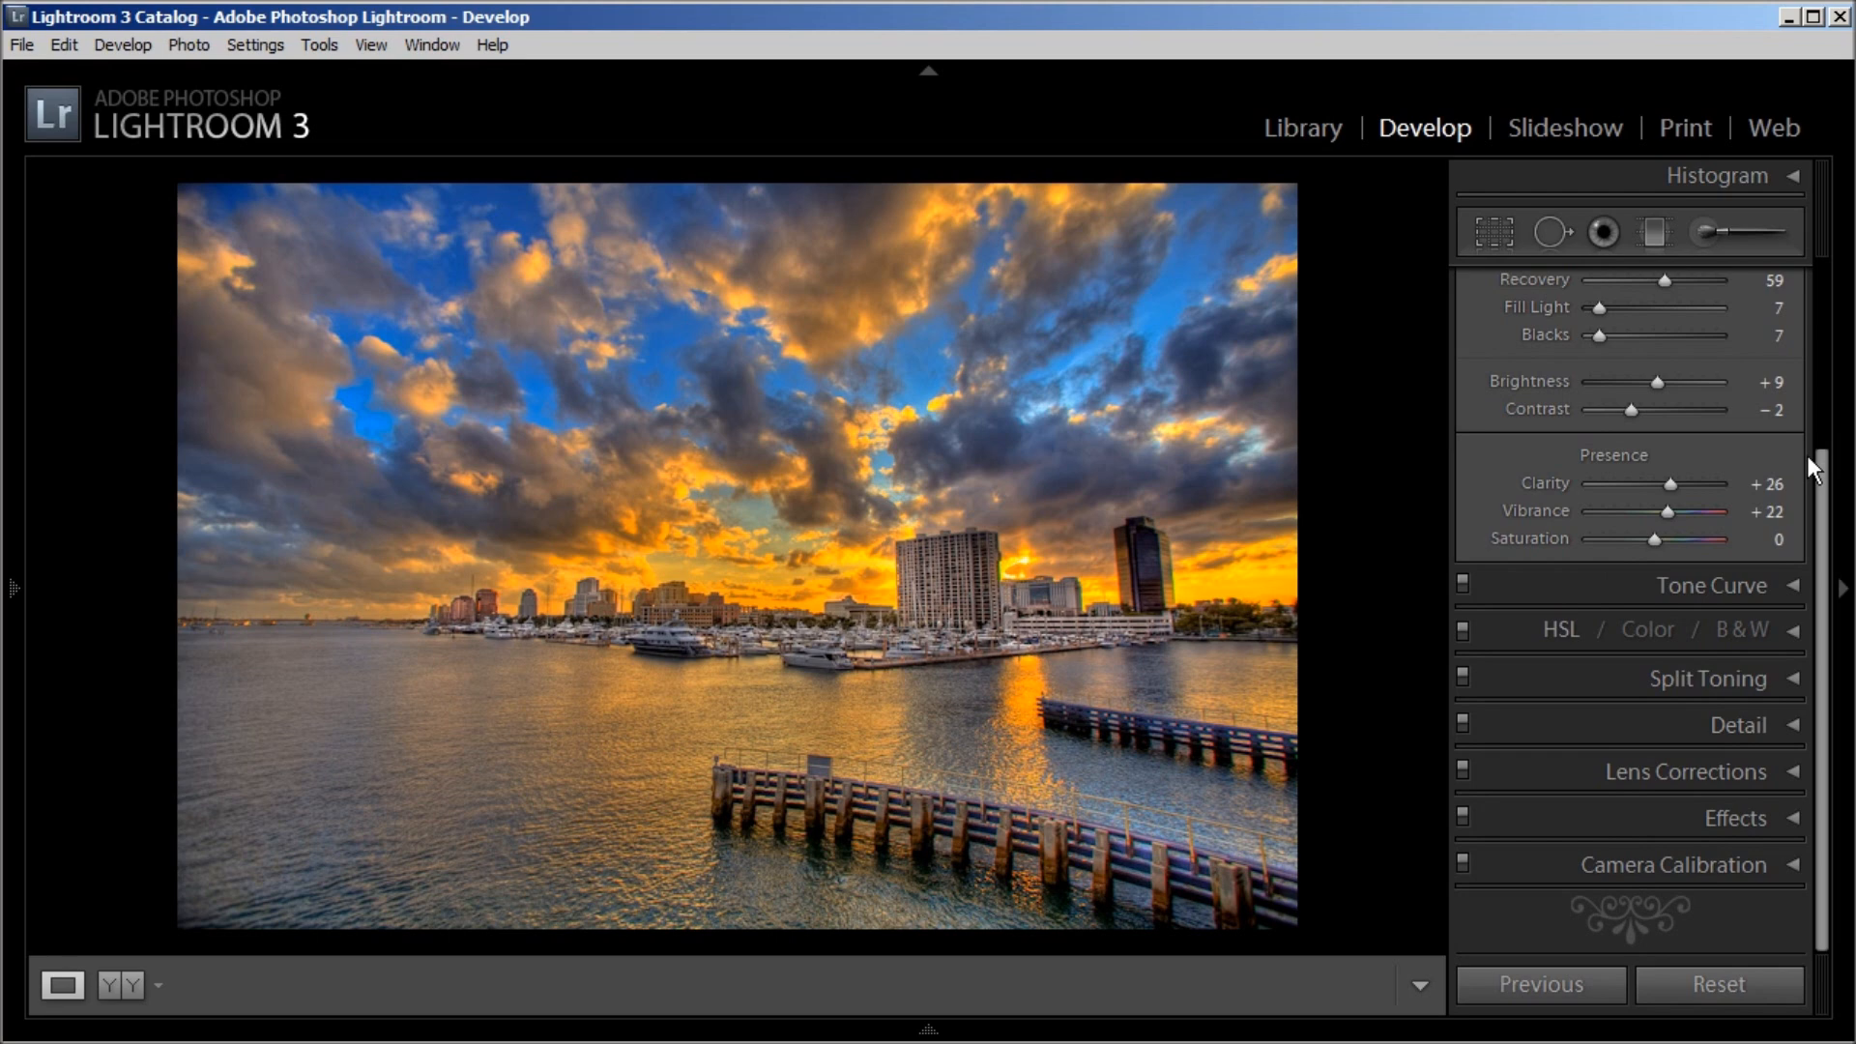
# Add a Highlight Priority post-crop vignette with Amount -13, Midpoint 54, Roundness -1 and Feather 60.
pyautogui.scroll(3, 1807, 455)
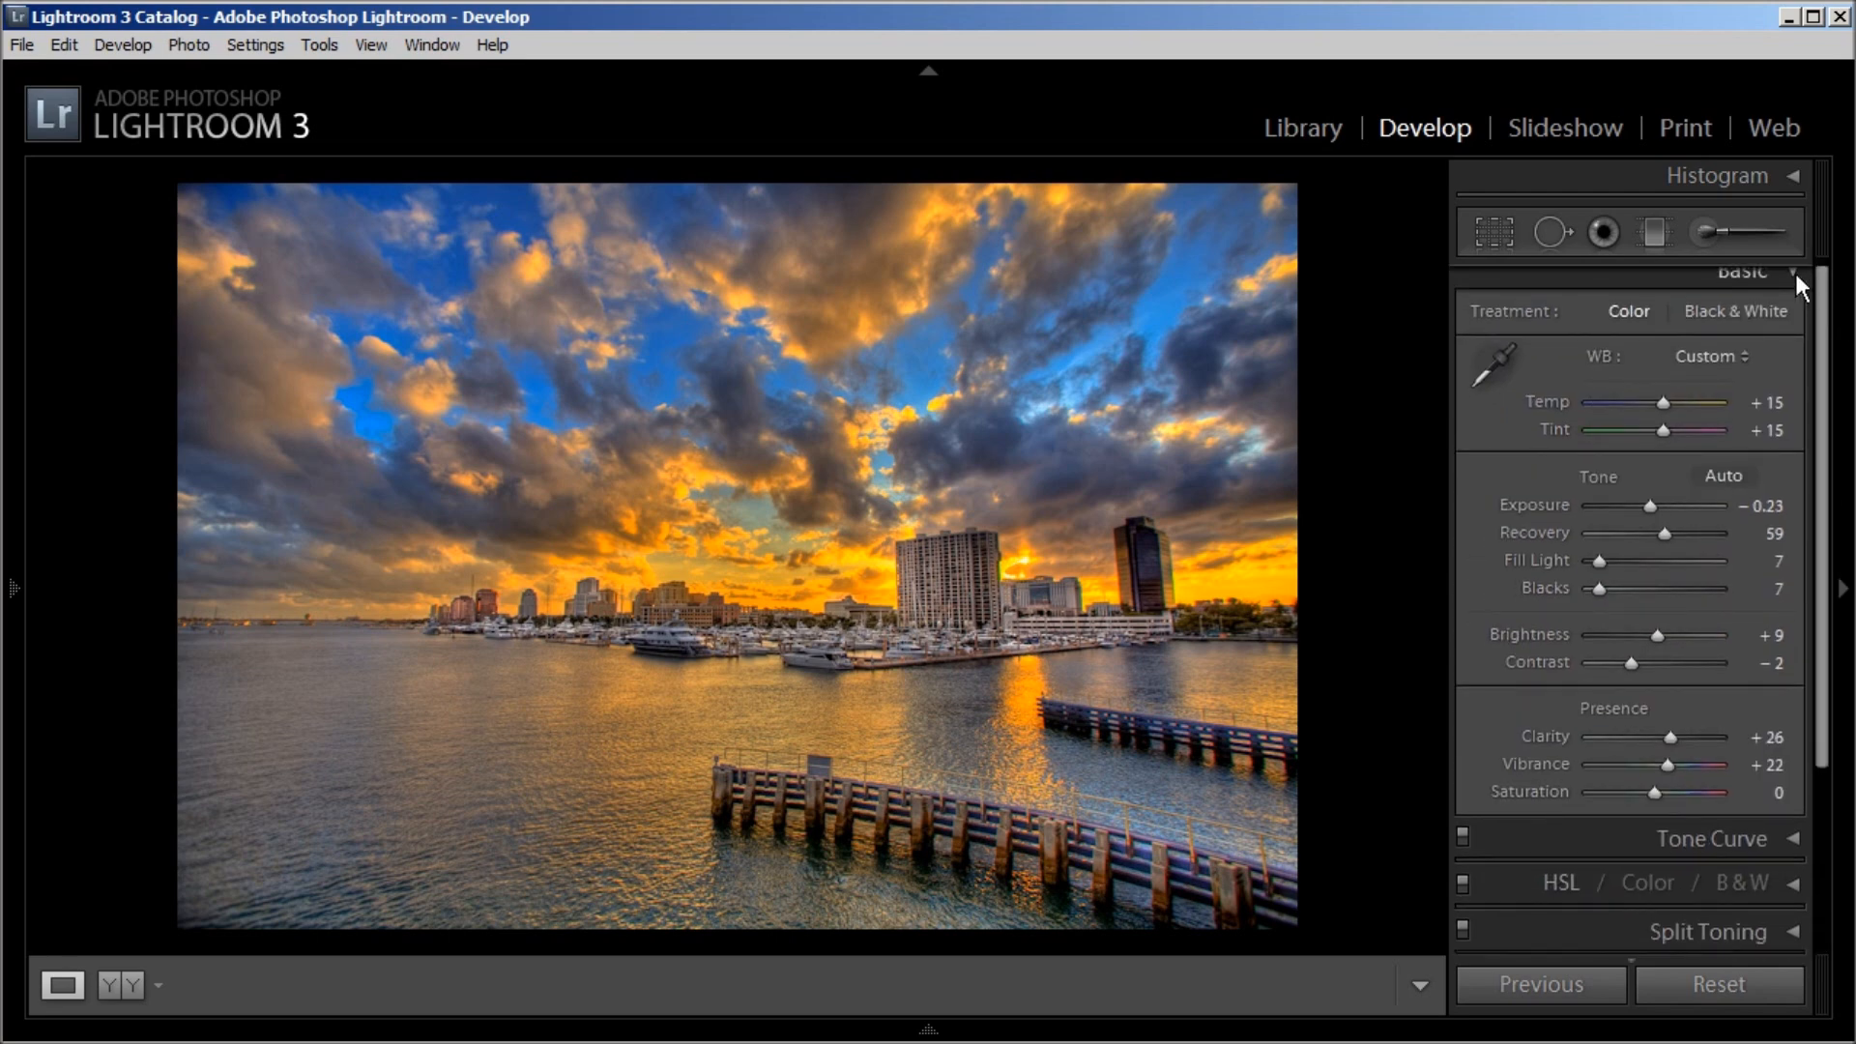
pyautogui.click(1795, 274)
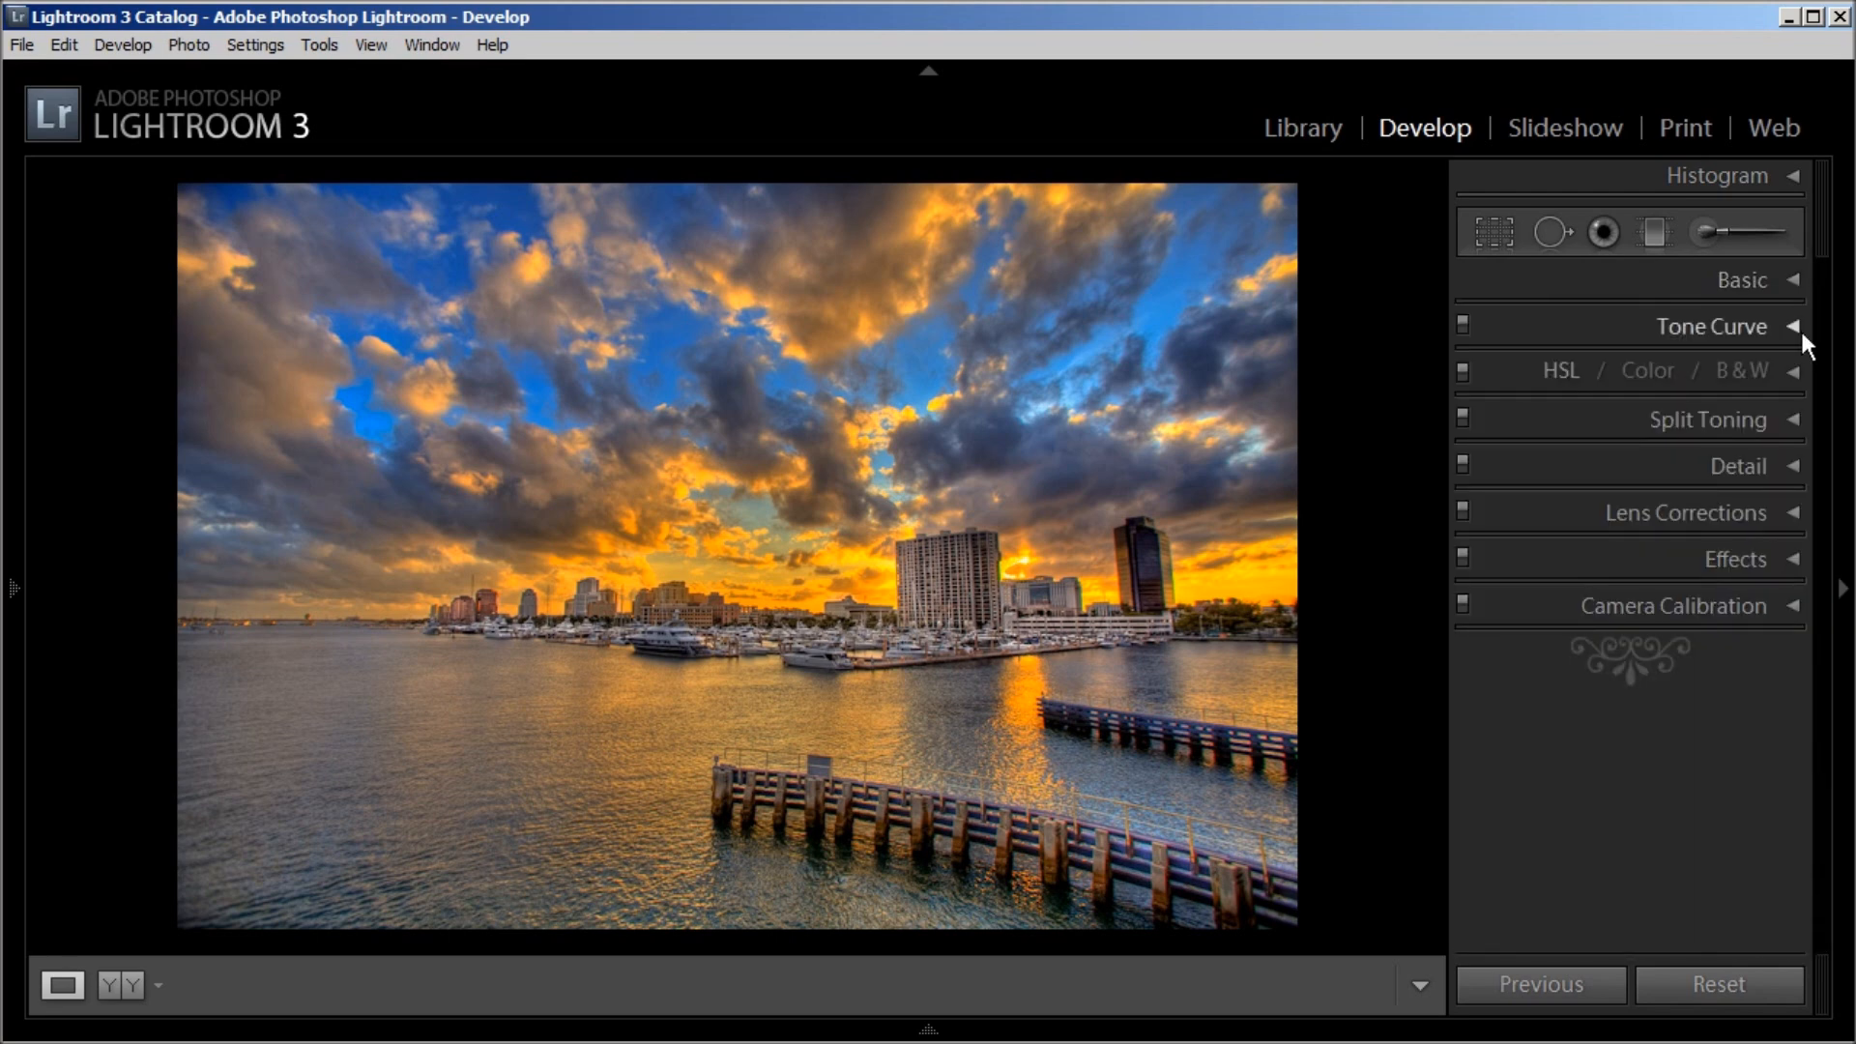
pyautogui.click(1792, 560)
pyautogui.moveTo(1655, 661); pyautogui.dragTo(1646, 663)
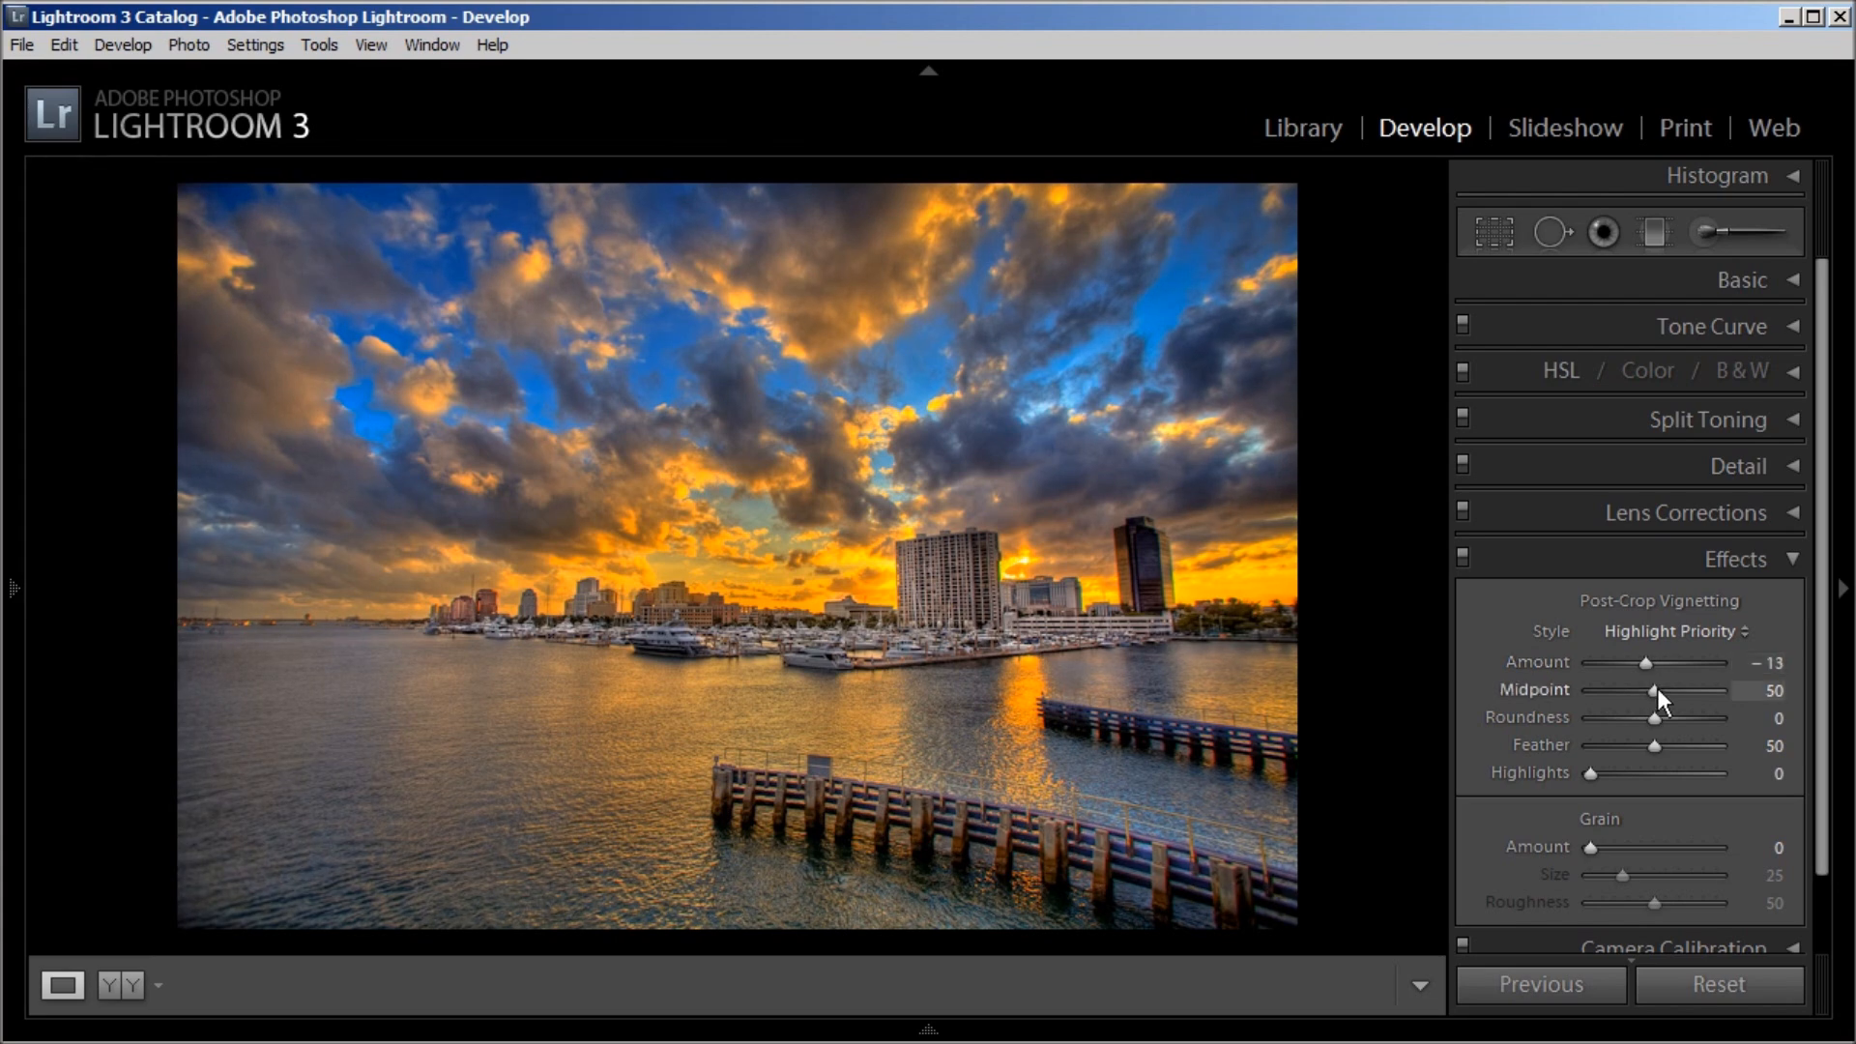
pyautogui.moveTo(1672, 694); pyautogui.dragTo(1671, 766)
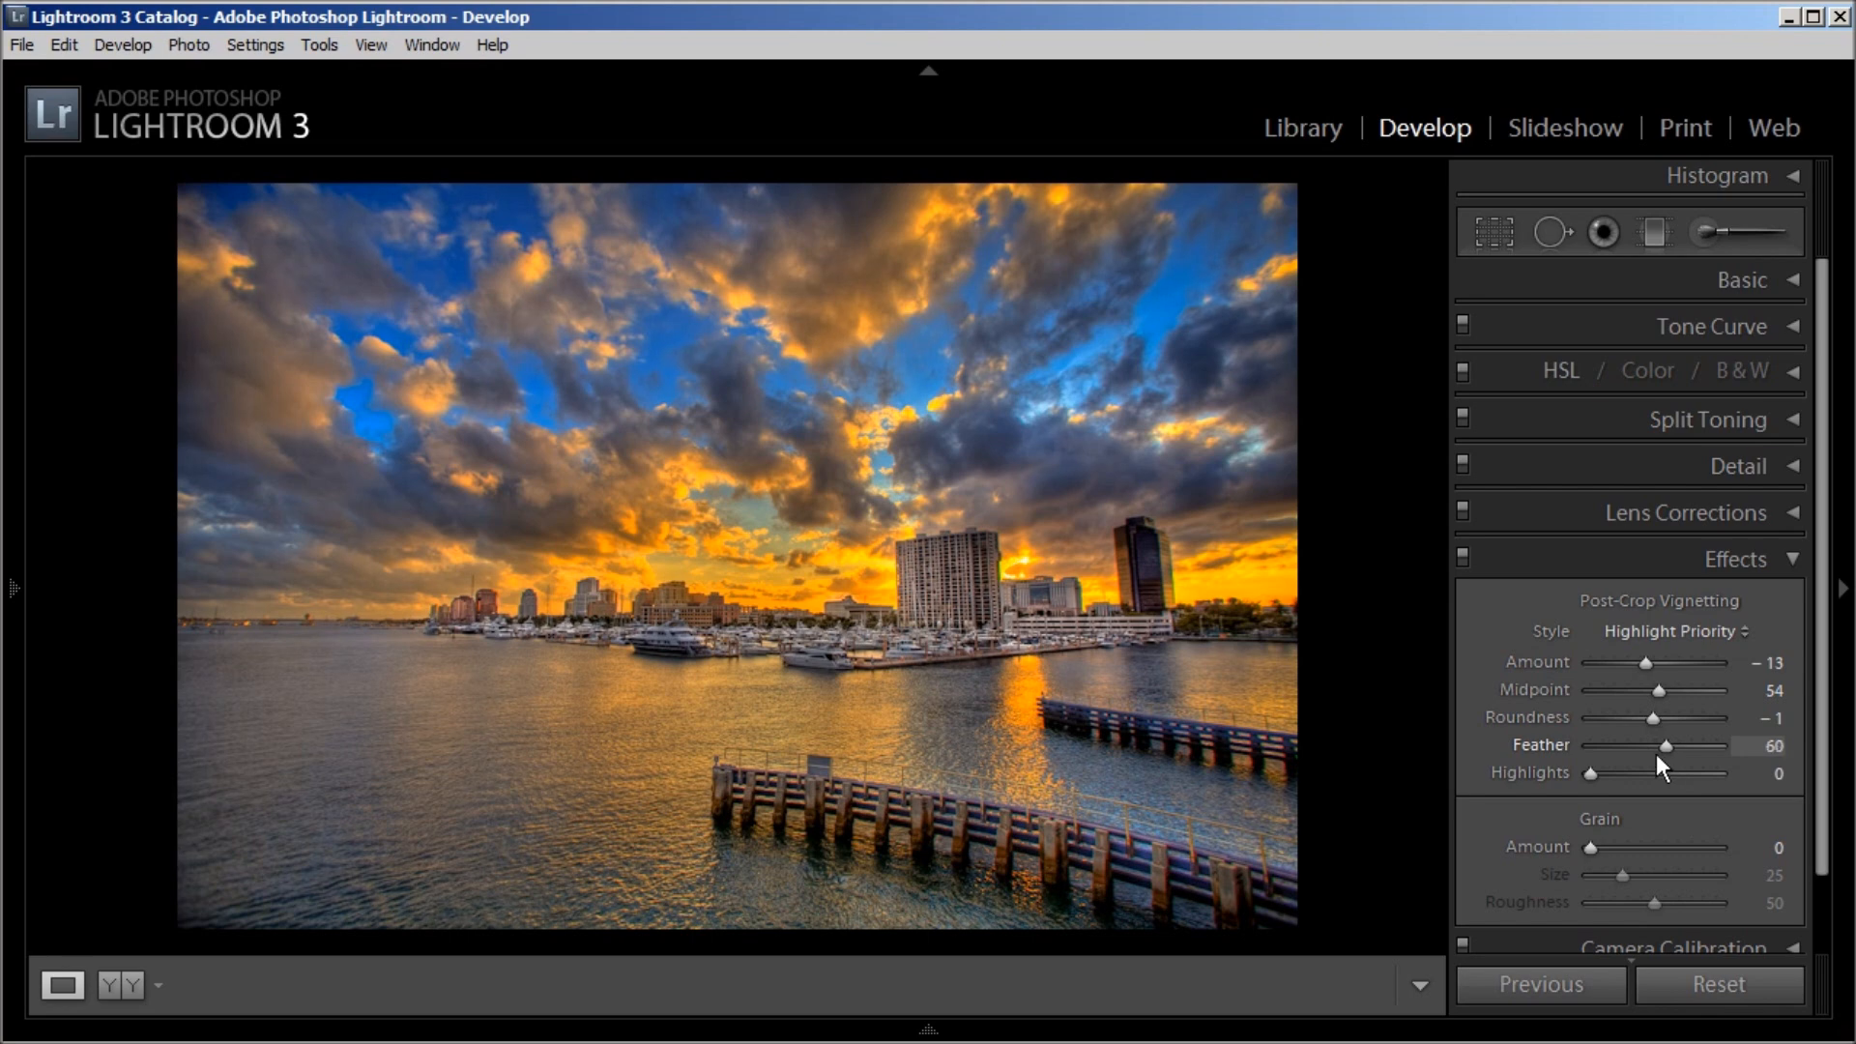
pyautogui.moveTo(1816, 779); pyautogui.dragTo(1827, 825)
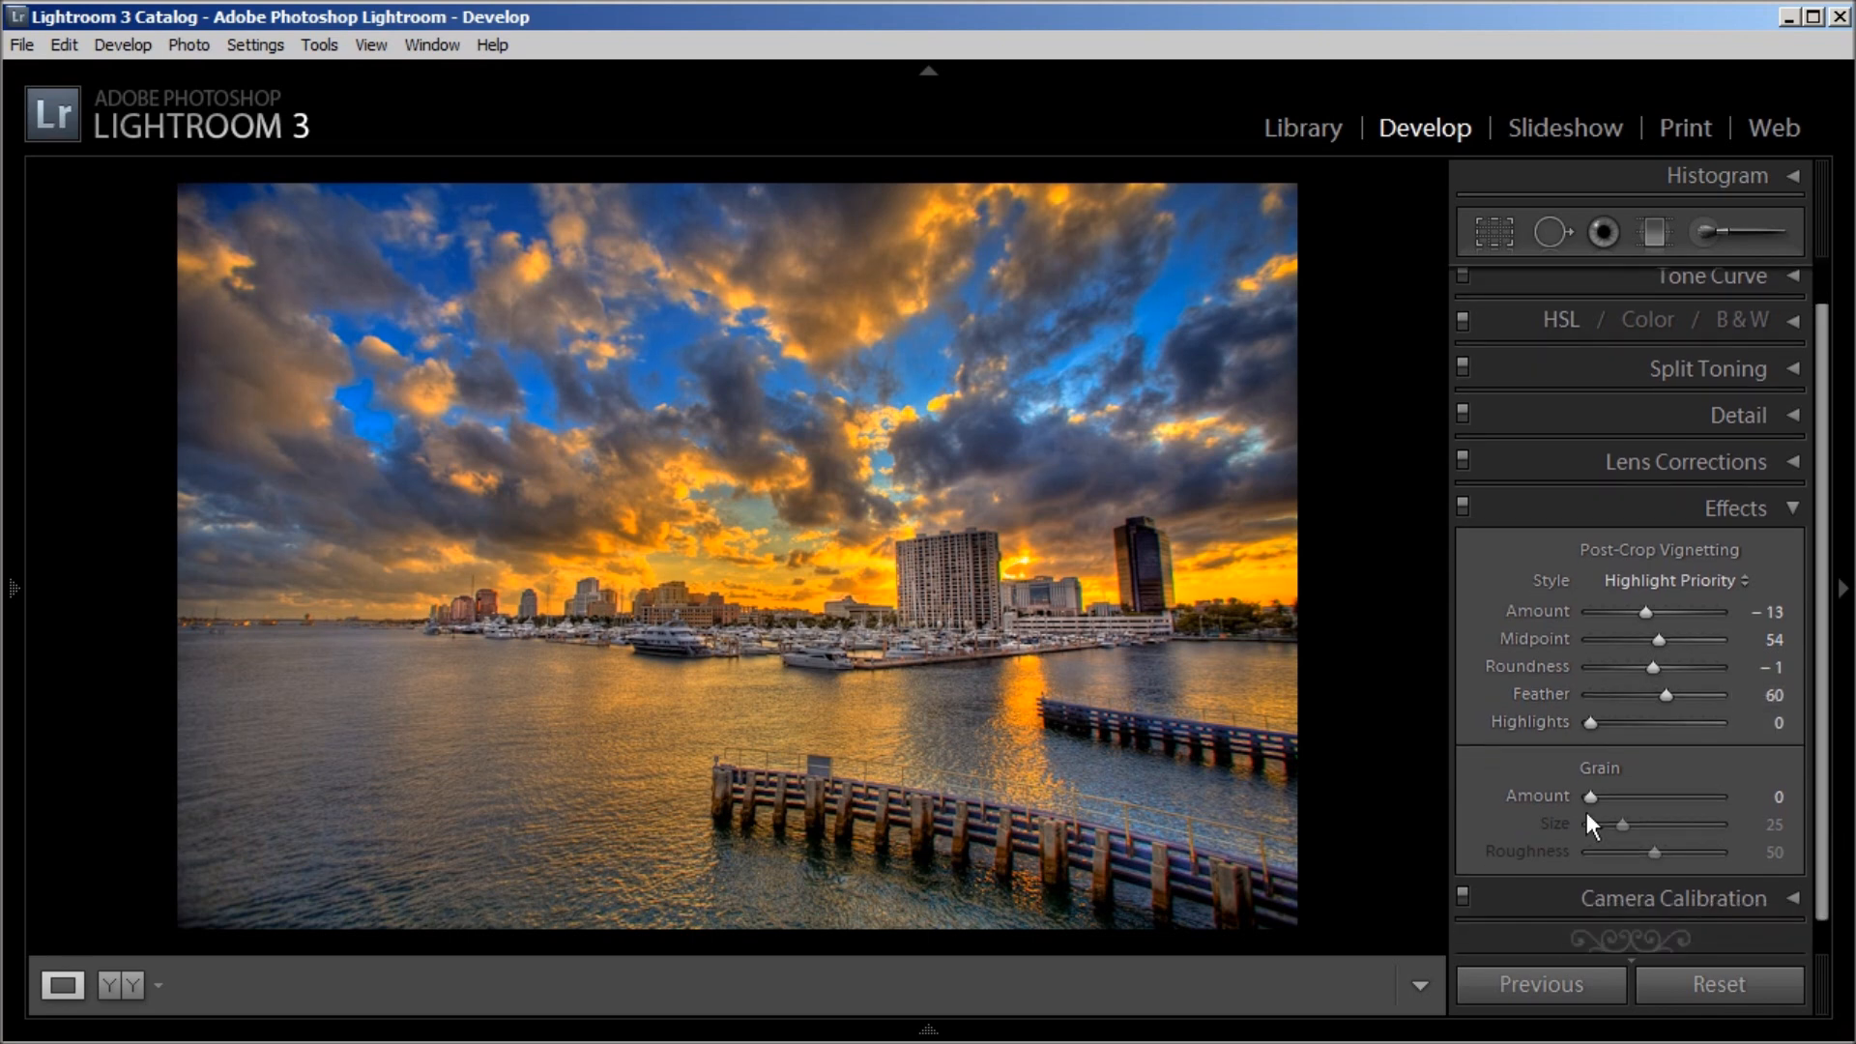
pyautogui.click(1794, 510)
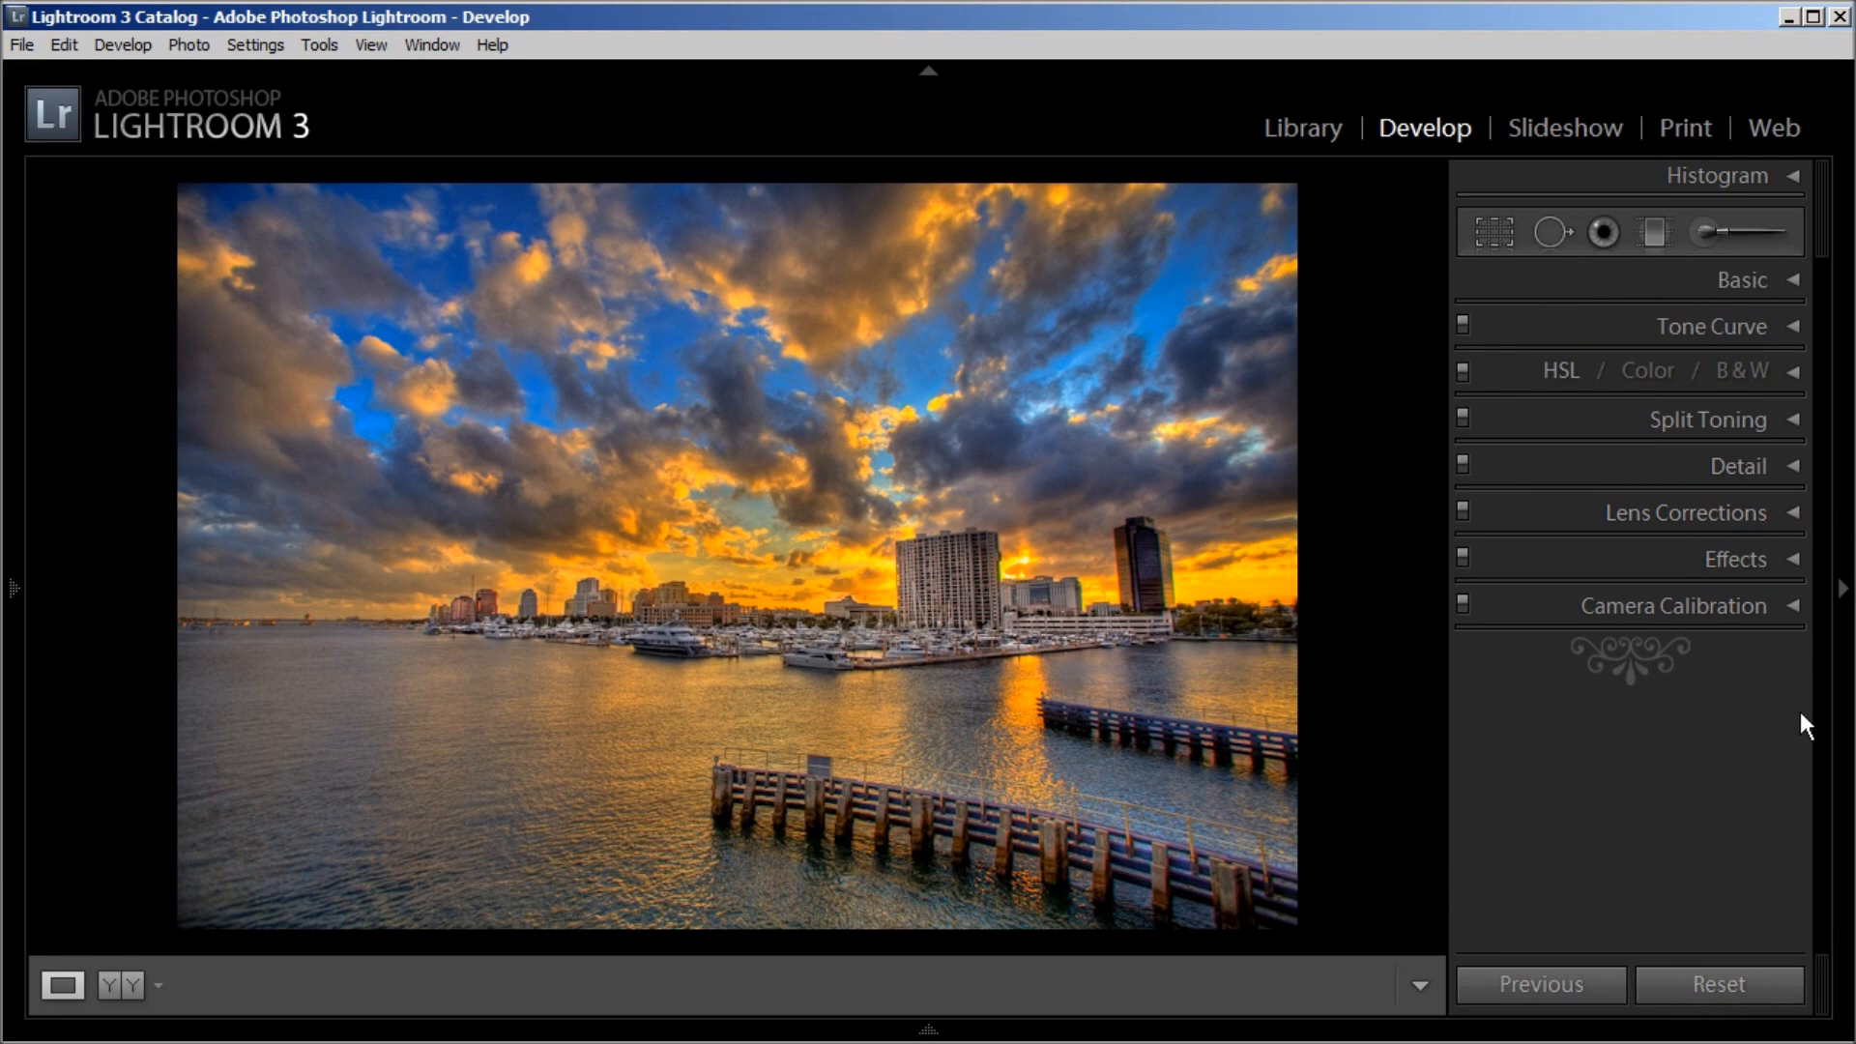
# Compare the edited photo with its original state in the full-size view.
pyautogui.press('\\')
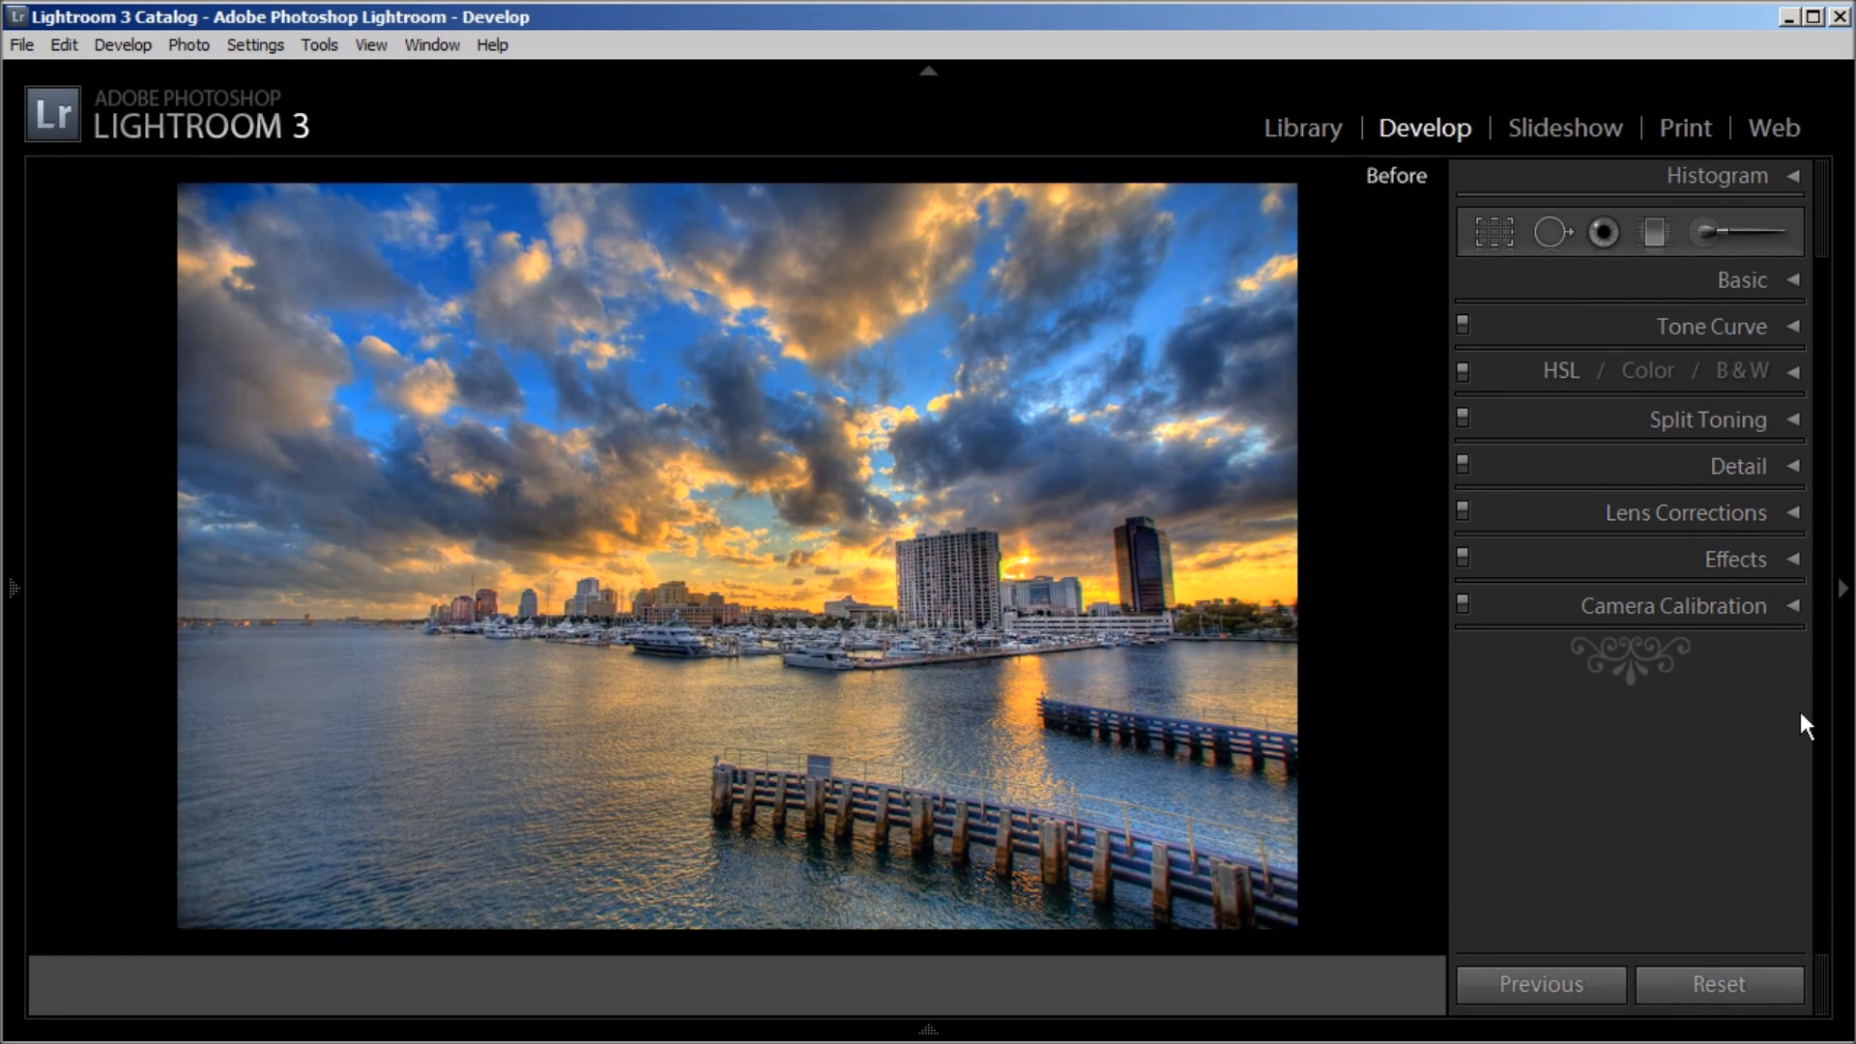
pyautogui.press('\\')
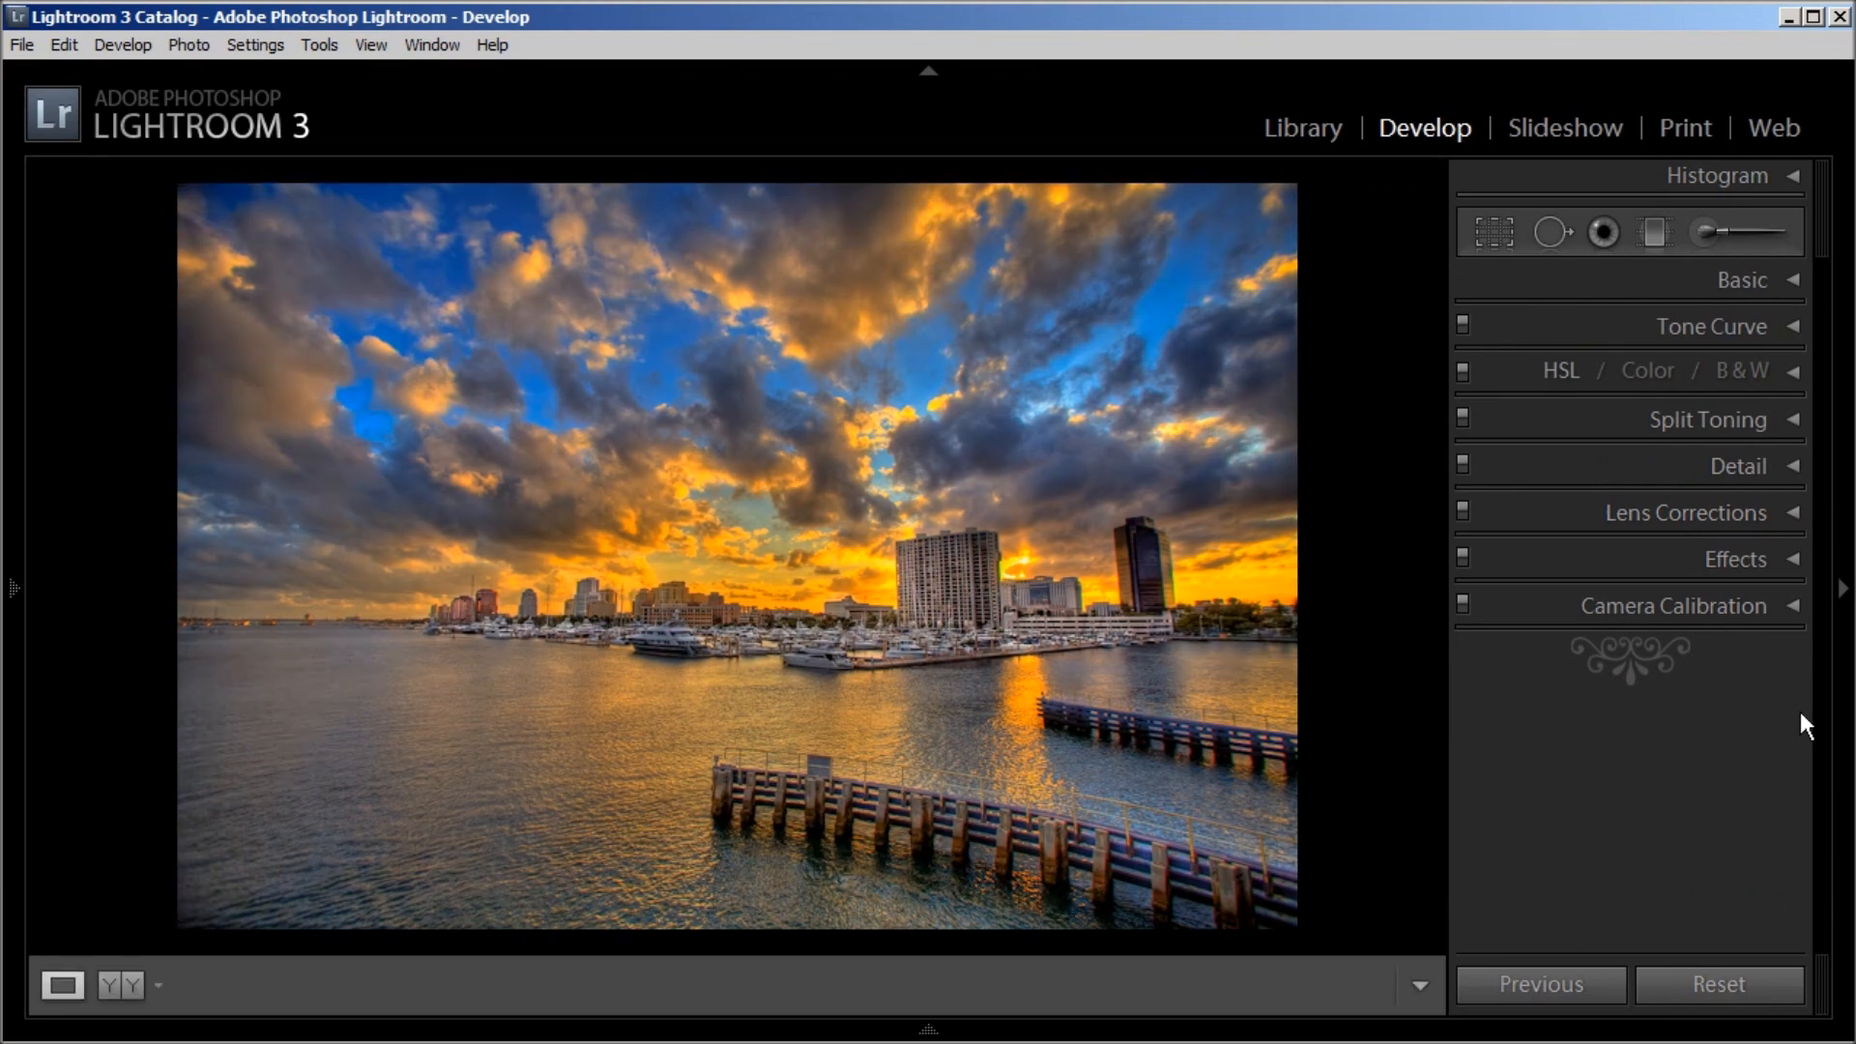
pyautogui.press('\\')
pyautogui.press('\\')
# Add a slightly tilted graduated filter over the lower water and pier with Exposure -0.49, Brightness -10 and Contrast -61.
pyautogui.click(1653, 234)
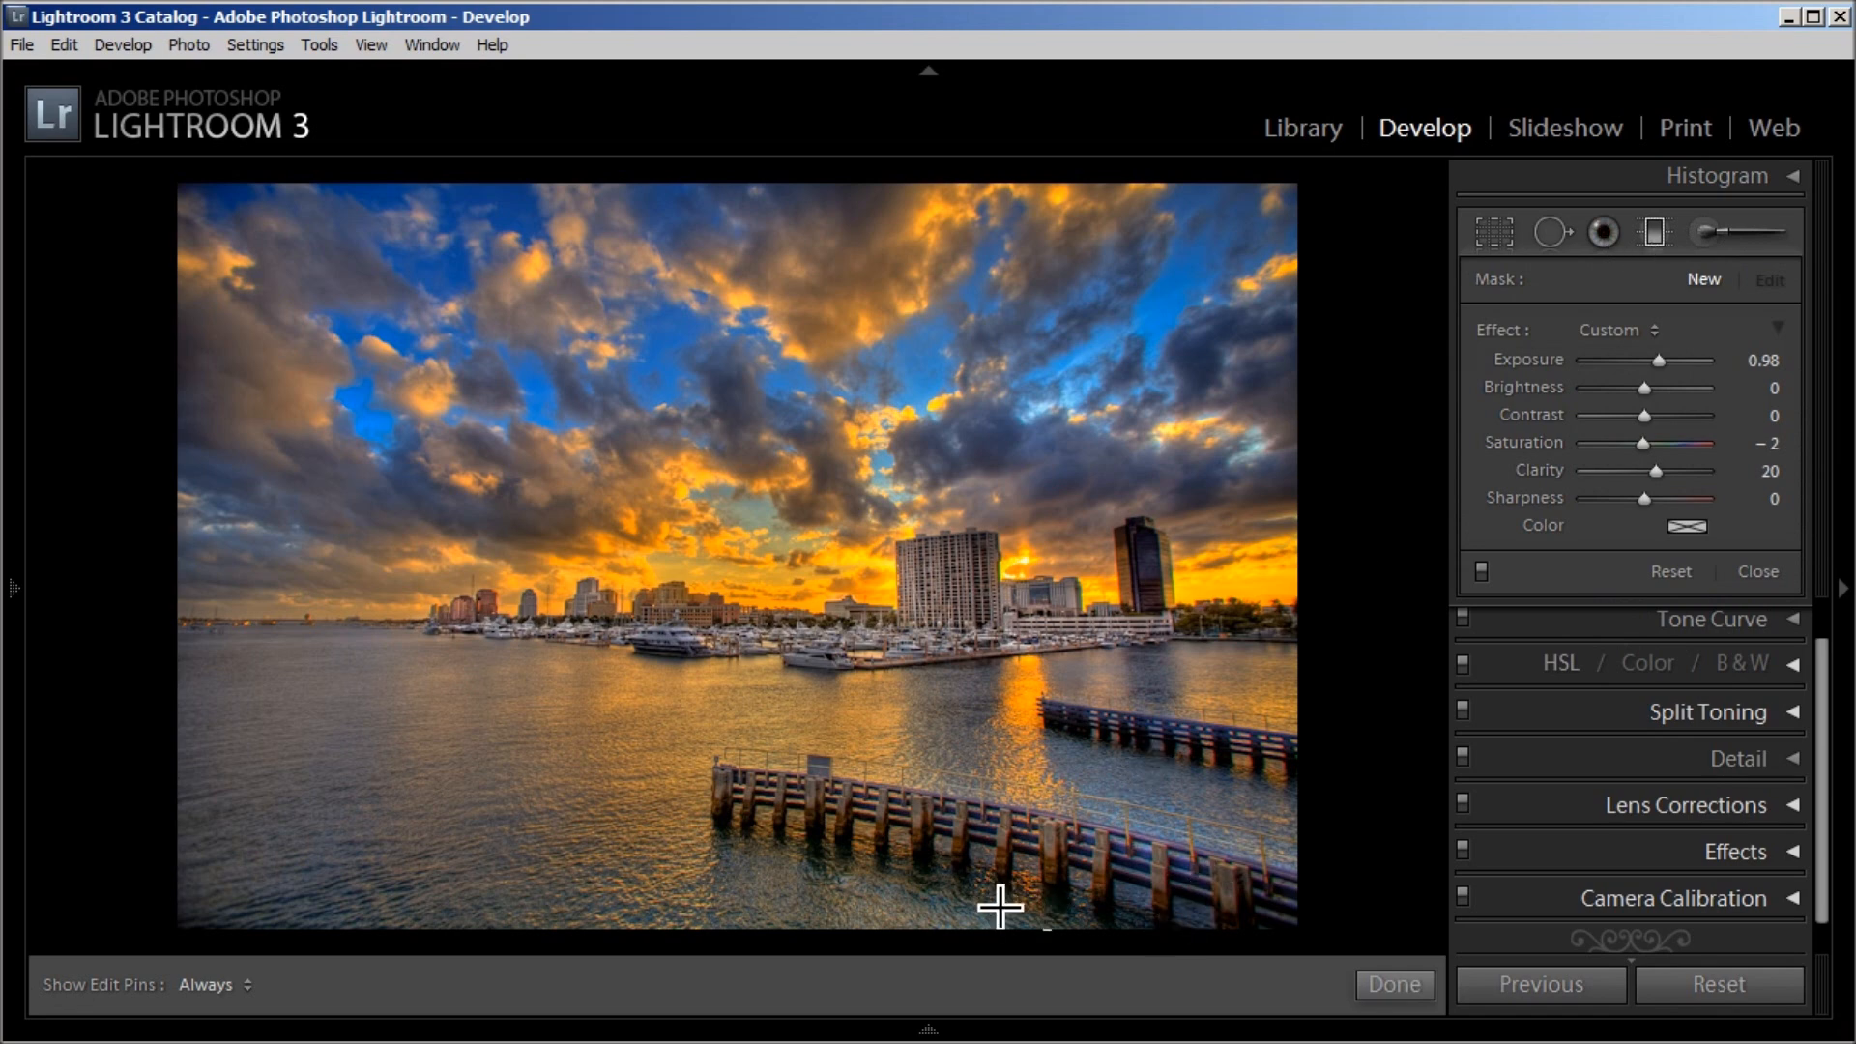
pyautogui.moveTo(945, 930); pyautogui.dragTo(948, 675)
pyautogui.moveTo(1660, 356); pyautogui.dragTo(1601, 419)
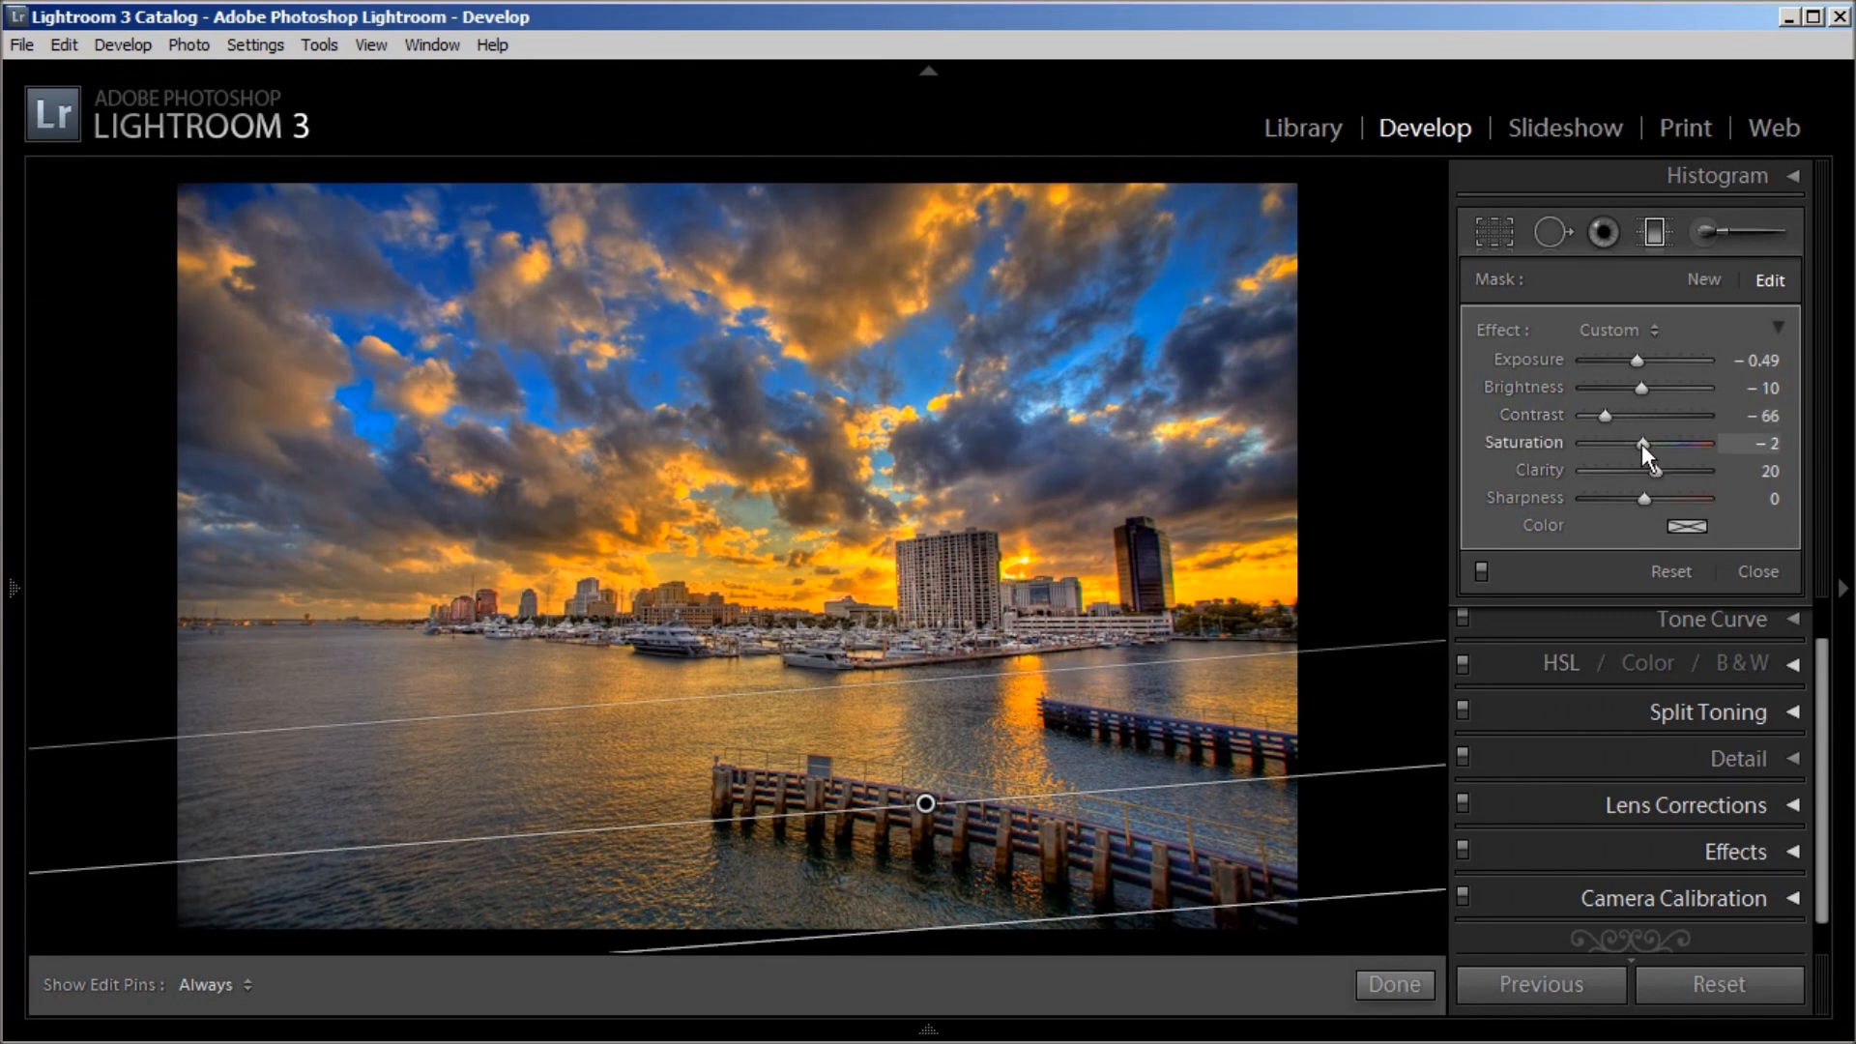
pyautogui.click(1610, 416)
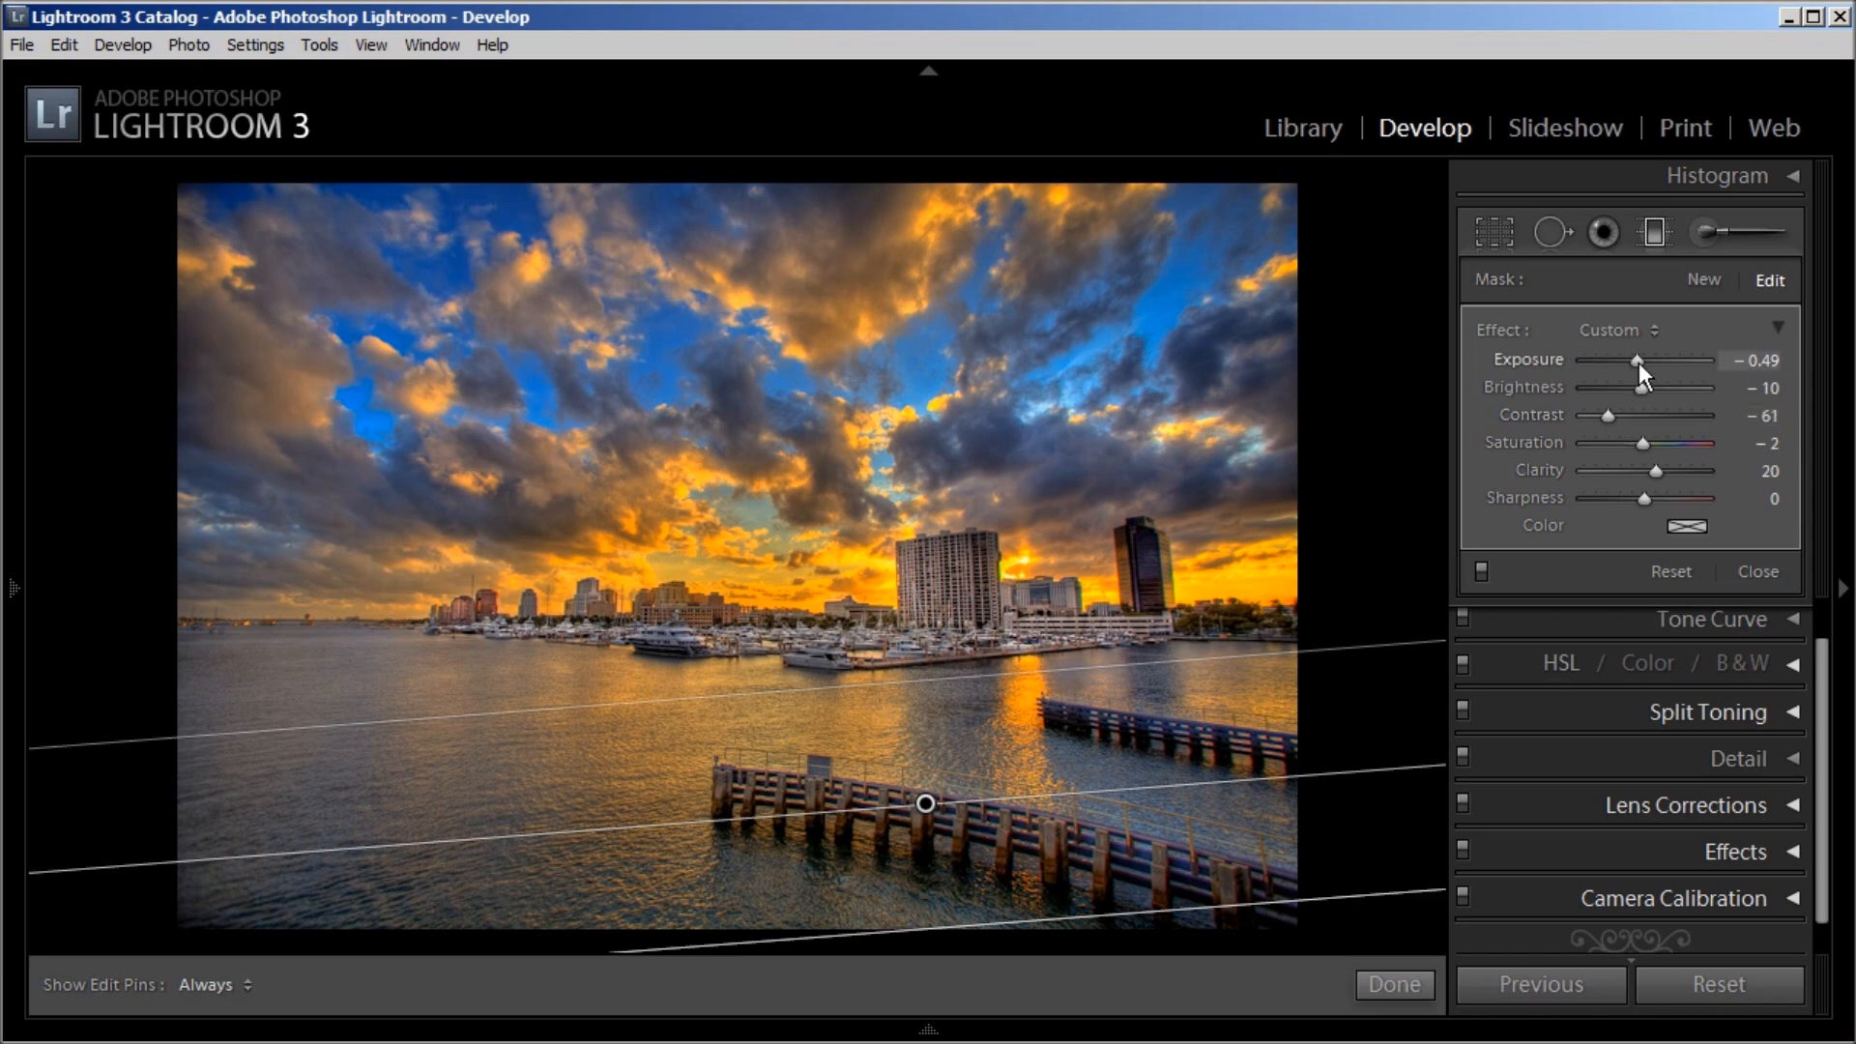
# Compare the water with the graduated filter off and on, and finish the filter with it enabled.
pyautogui.click(1481, 568)
pyautogui.click(1481, 569)
pyautogui.click(1481, 569)
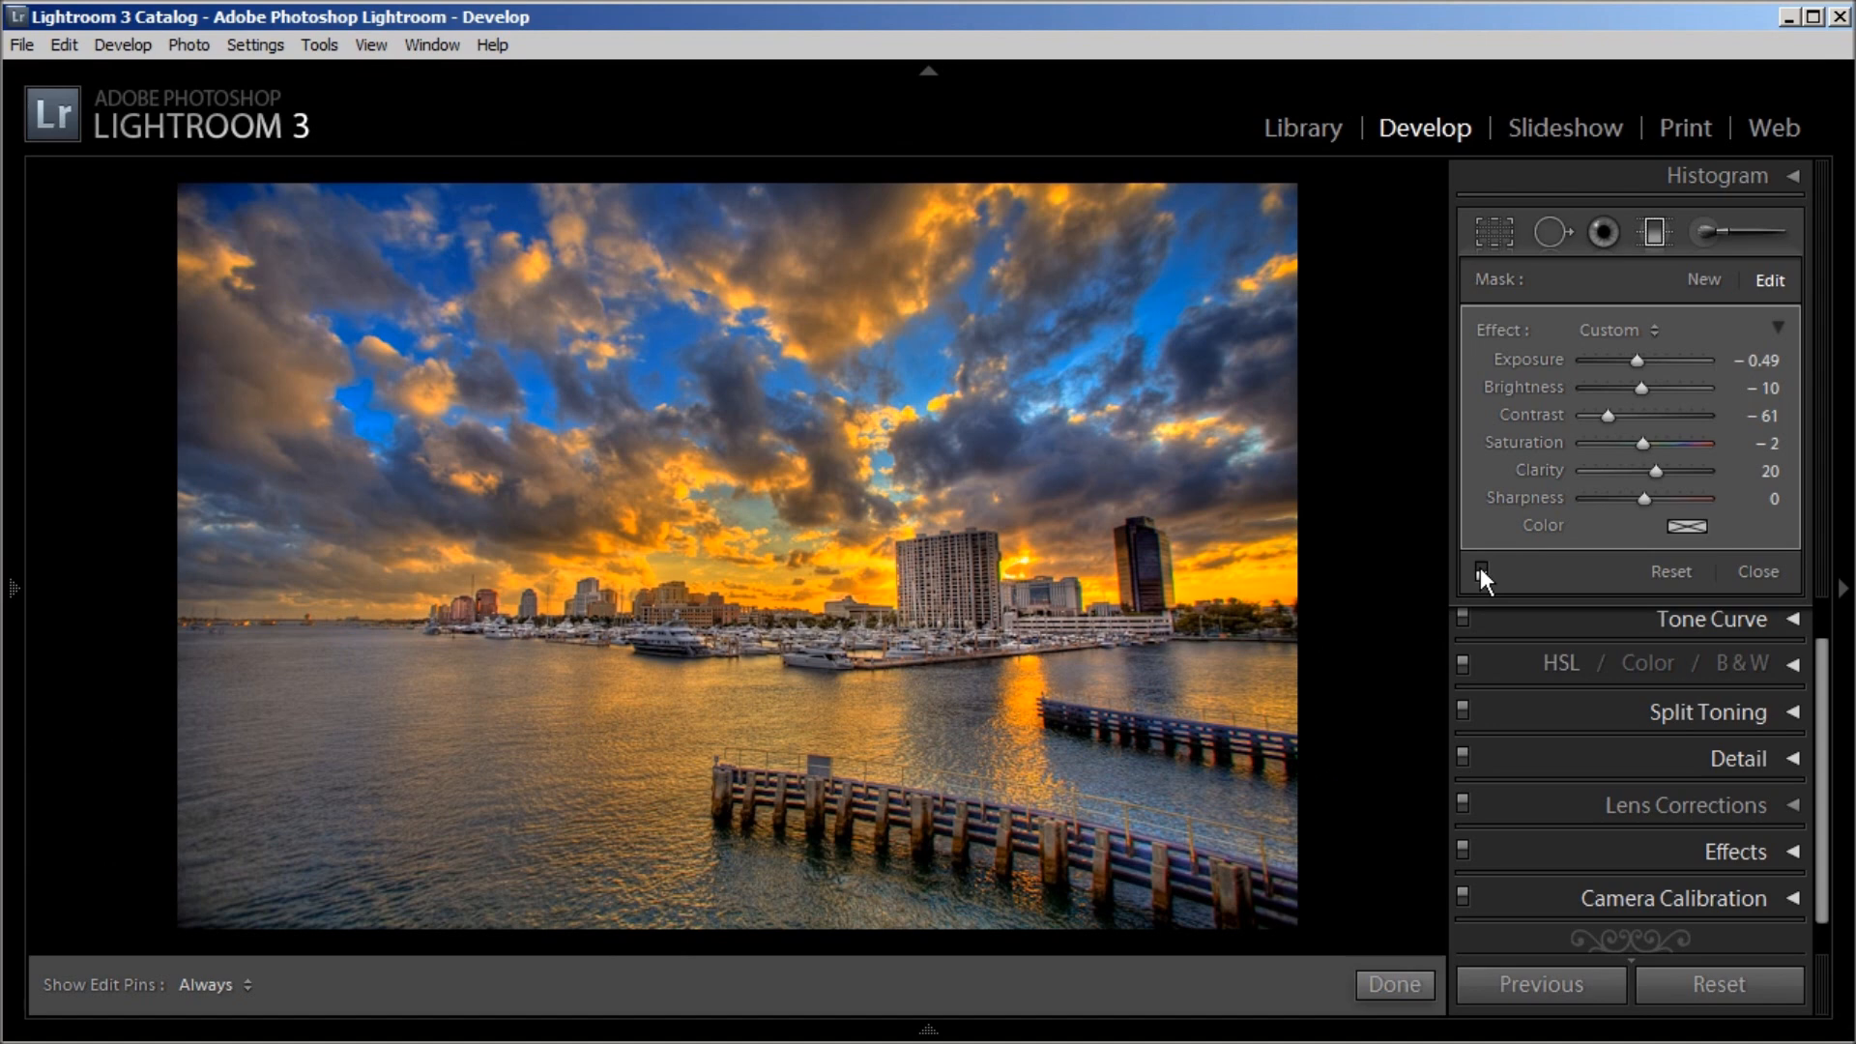
pyautogui.click(1481, 569)
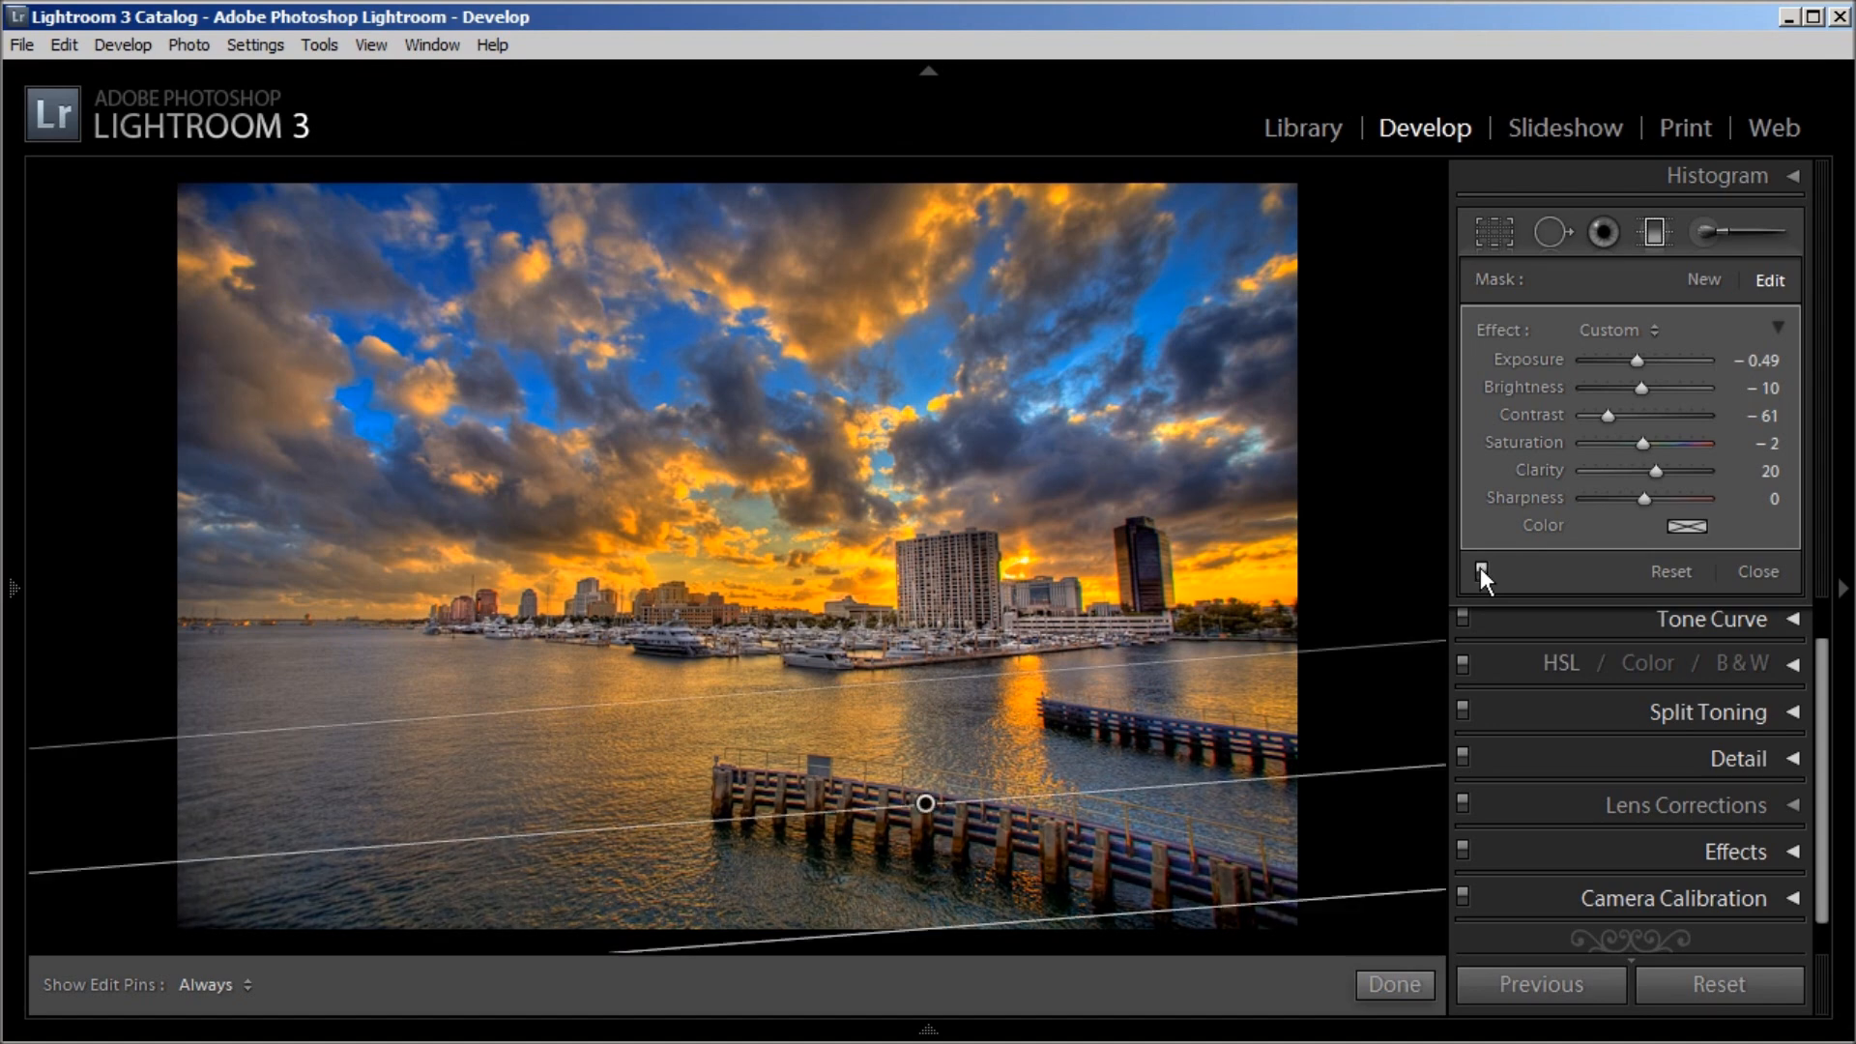
pyautogui.click(1397, 981)
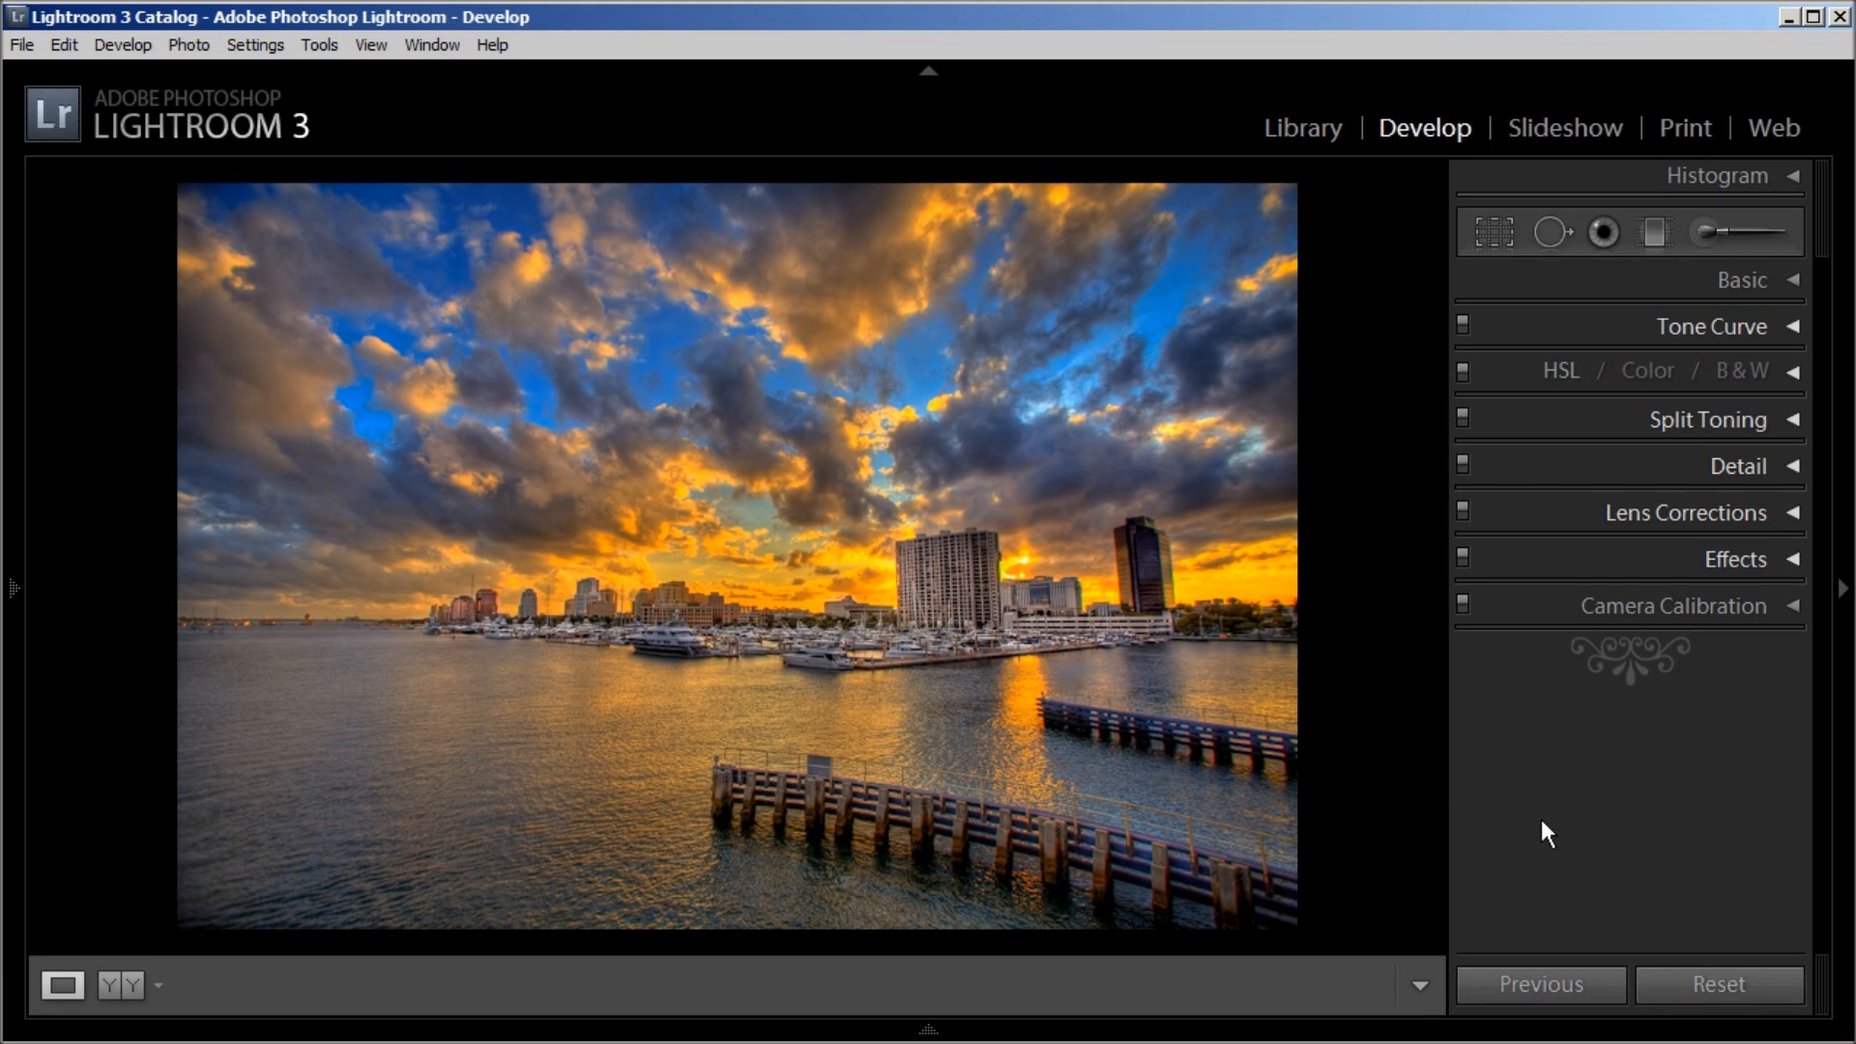
# Compare the finished photo with the original, ending with a side-by-side before and after view.
pyautogui.press('\\')
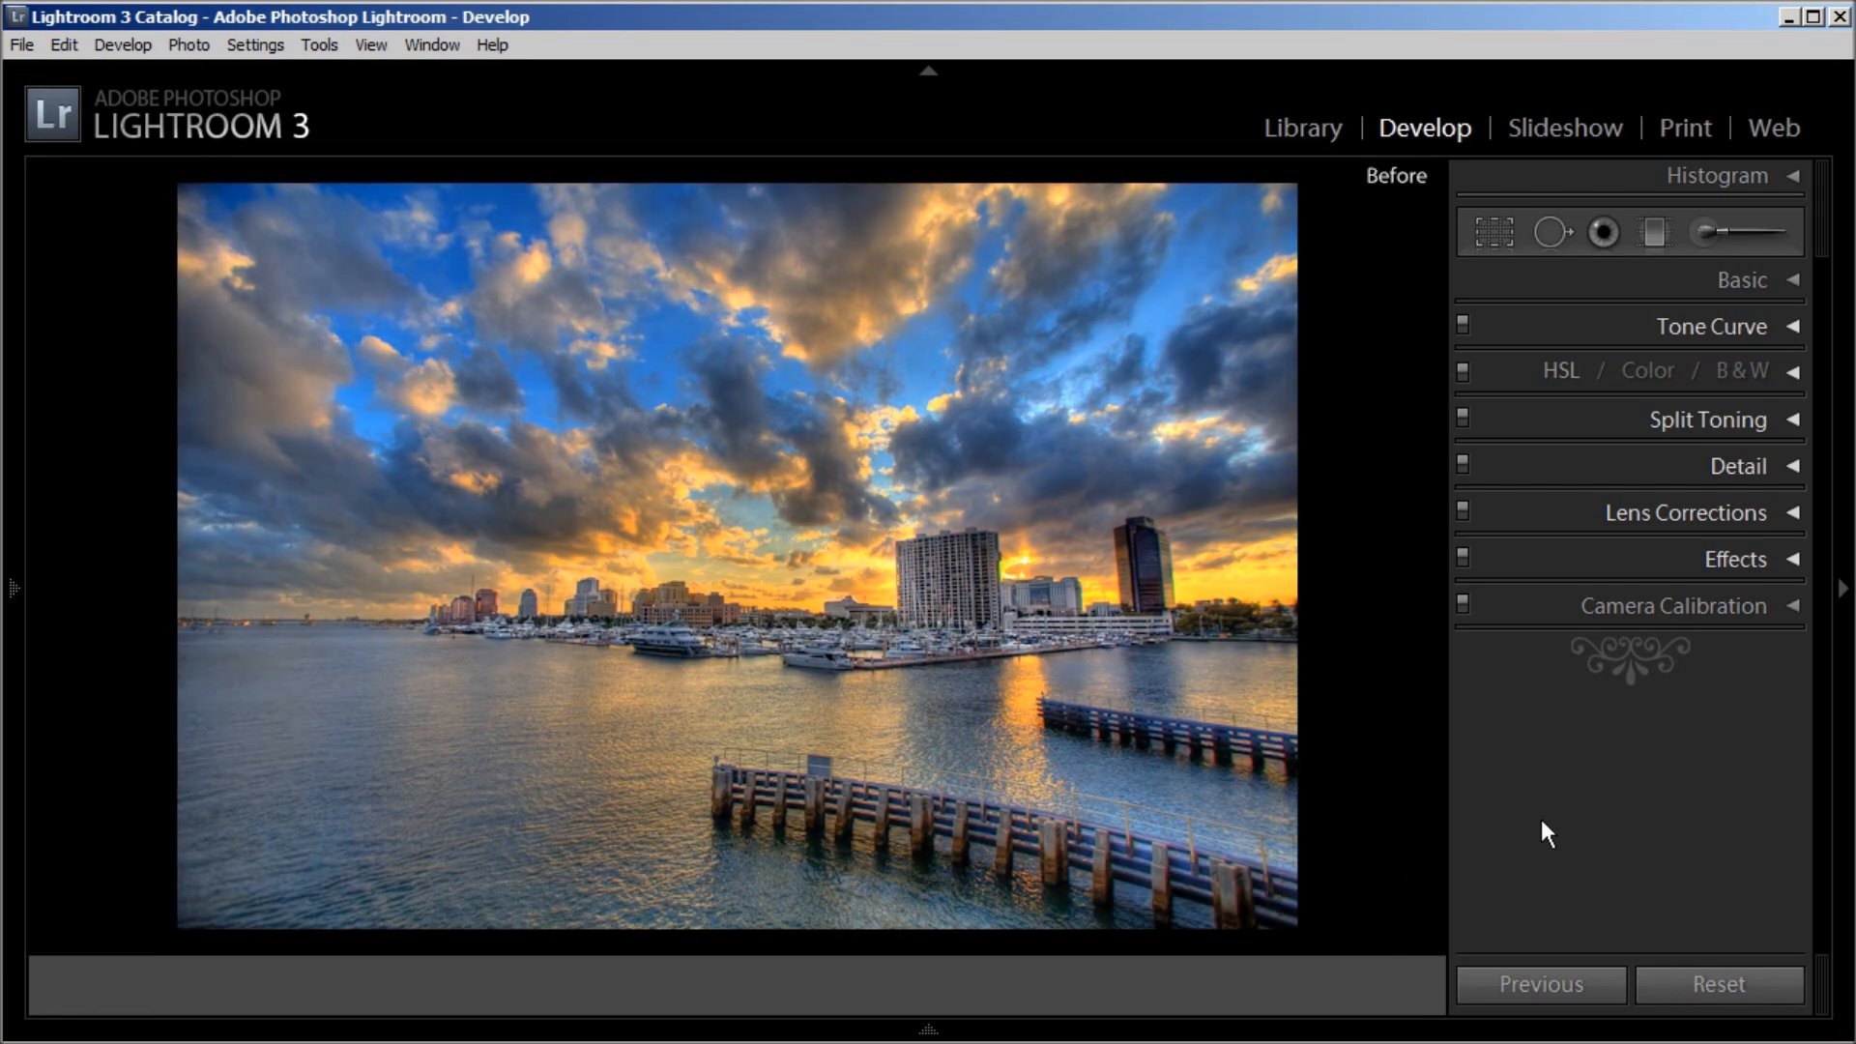
pyautogui.press('\\')
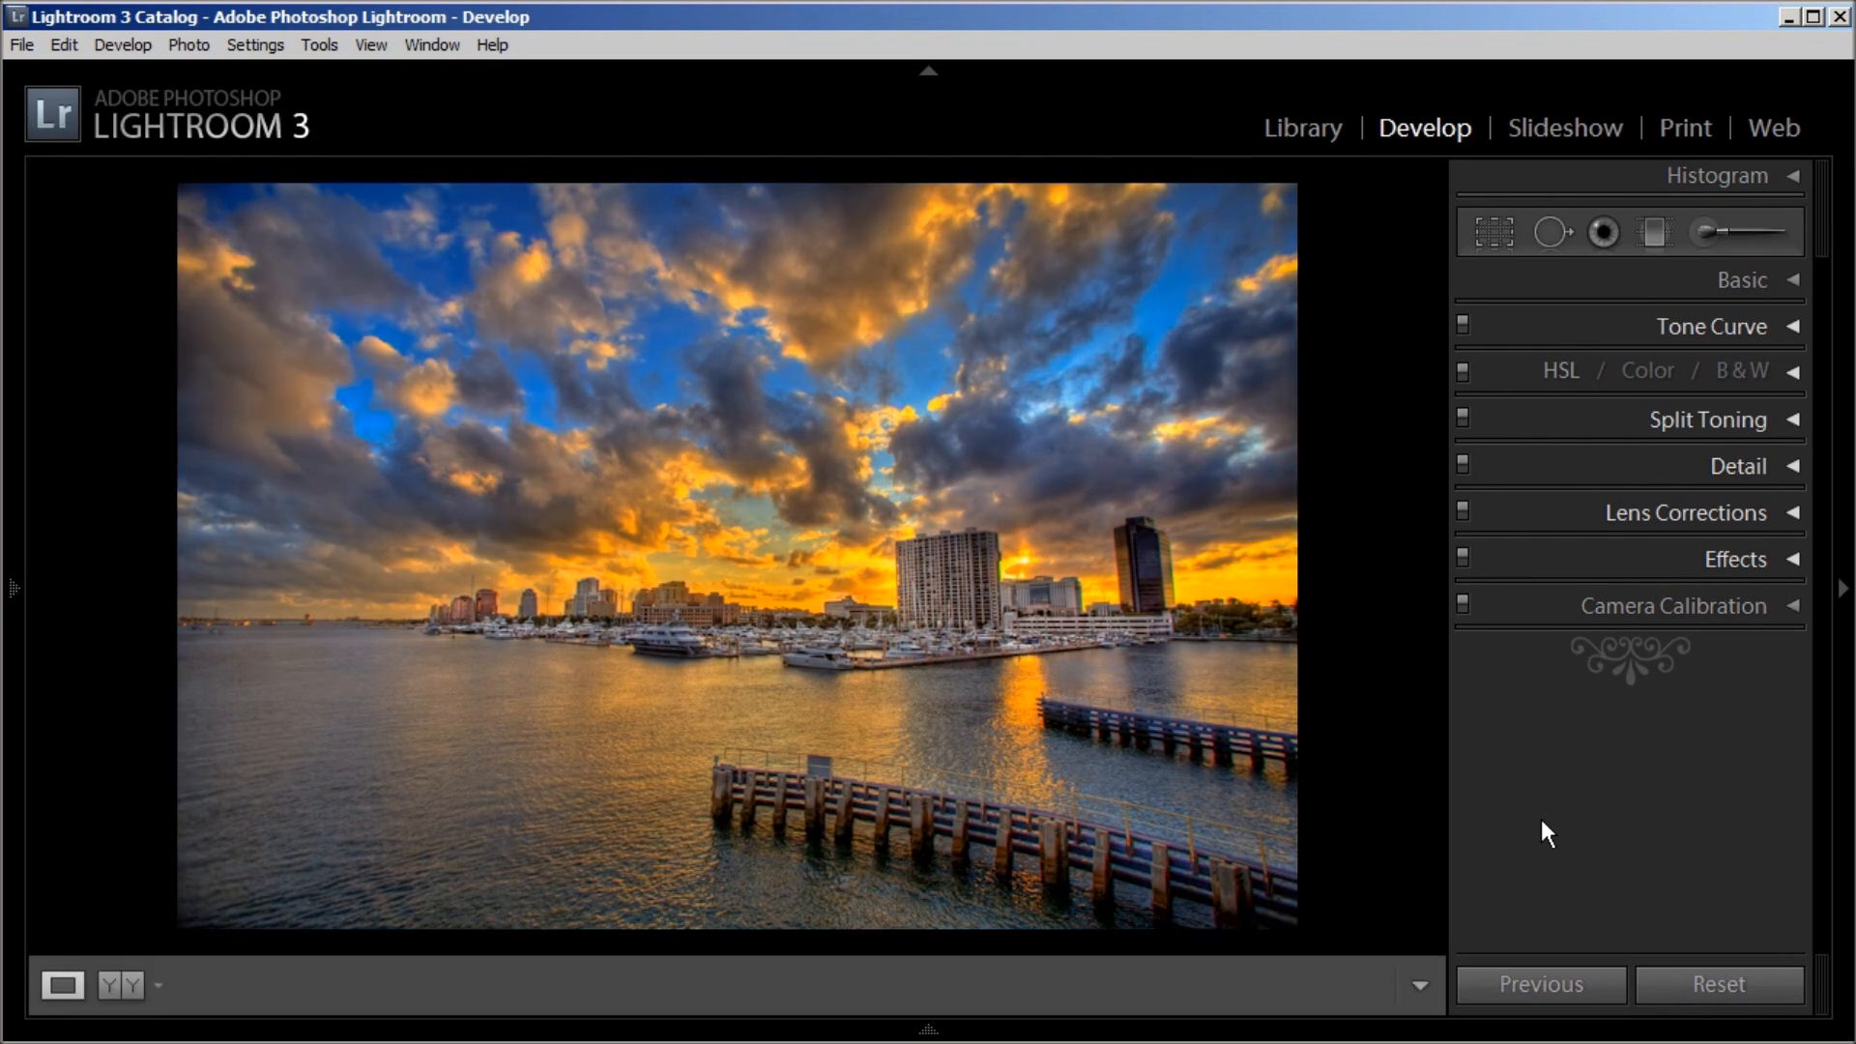
pyautogui.click(115, 988)
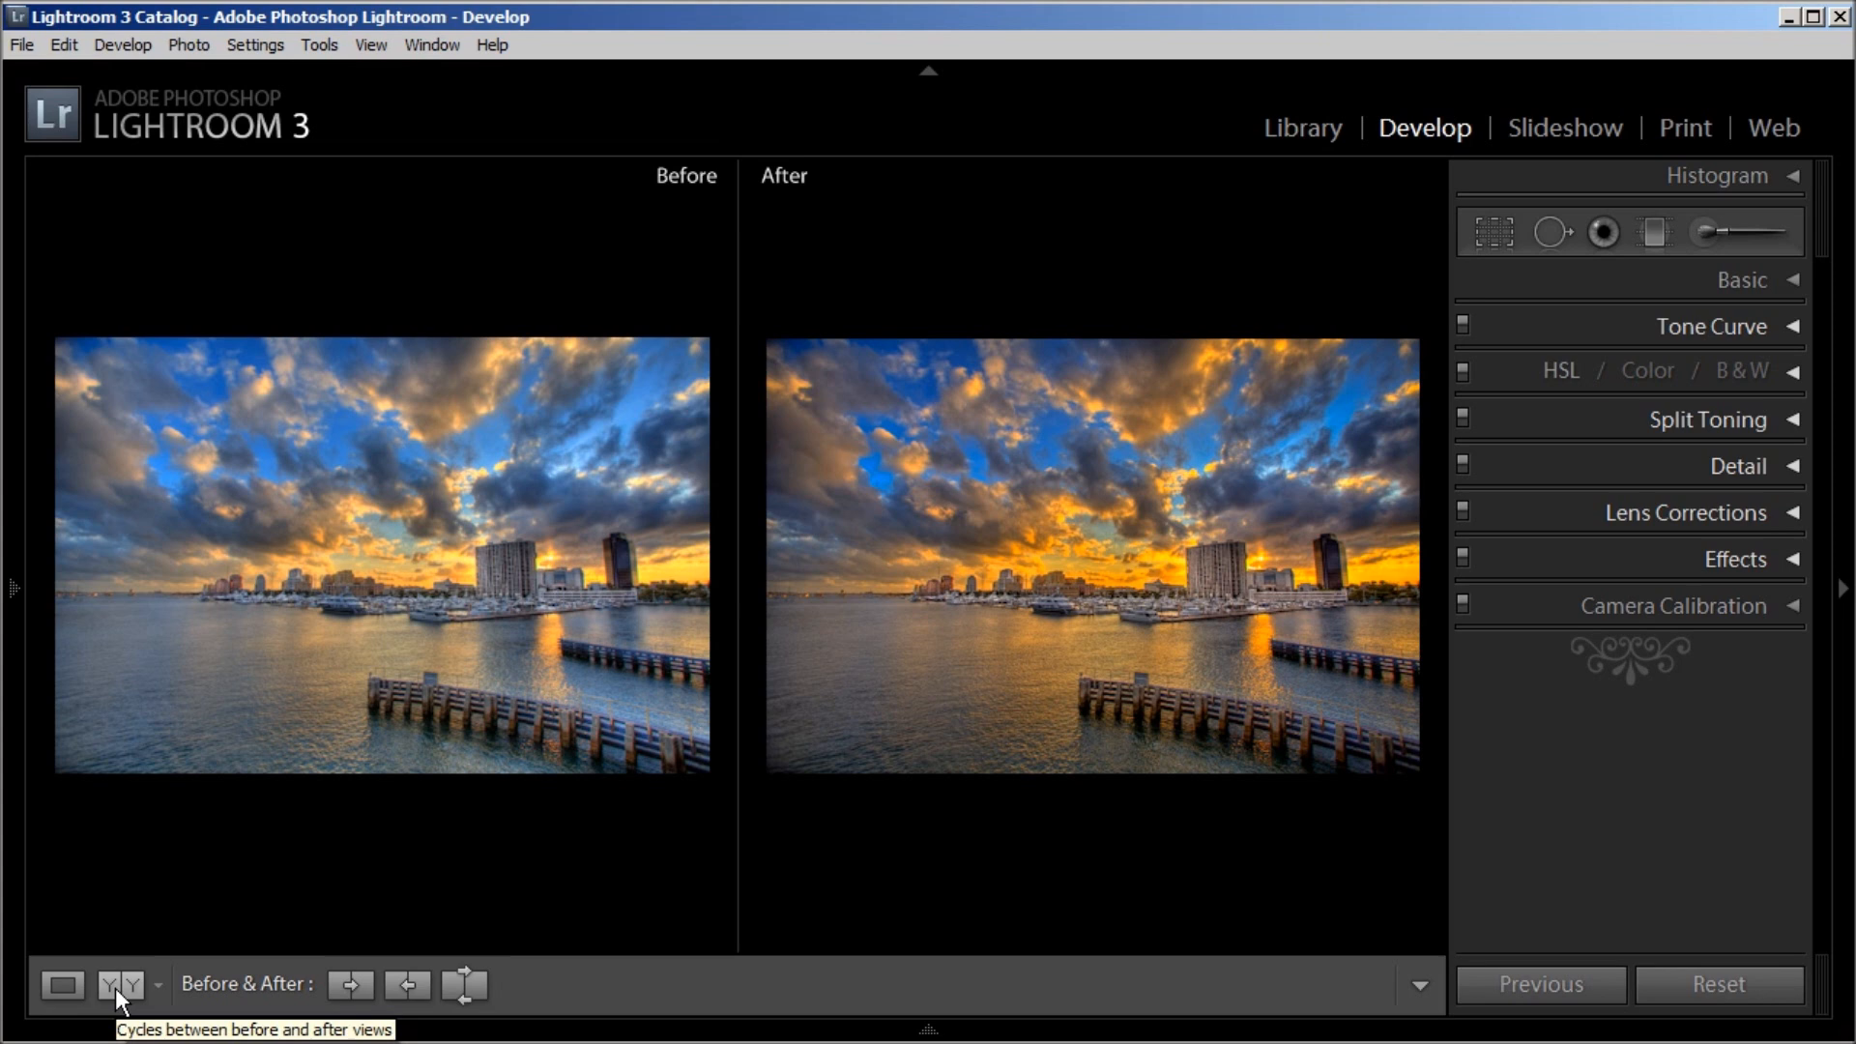